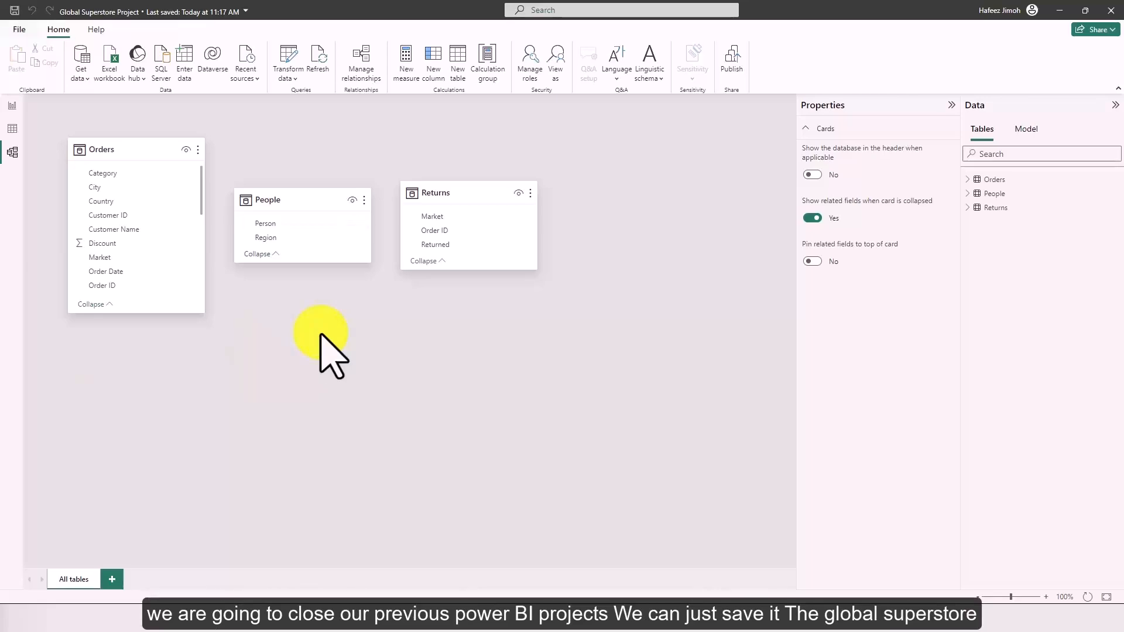
Save the Global Superstore Project report and close its window.
{"action": "left_click", "coordinate": [21, 30]}
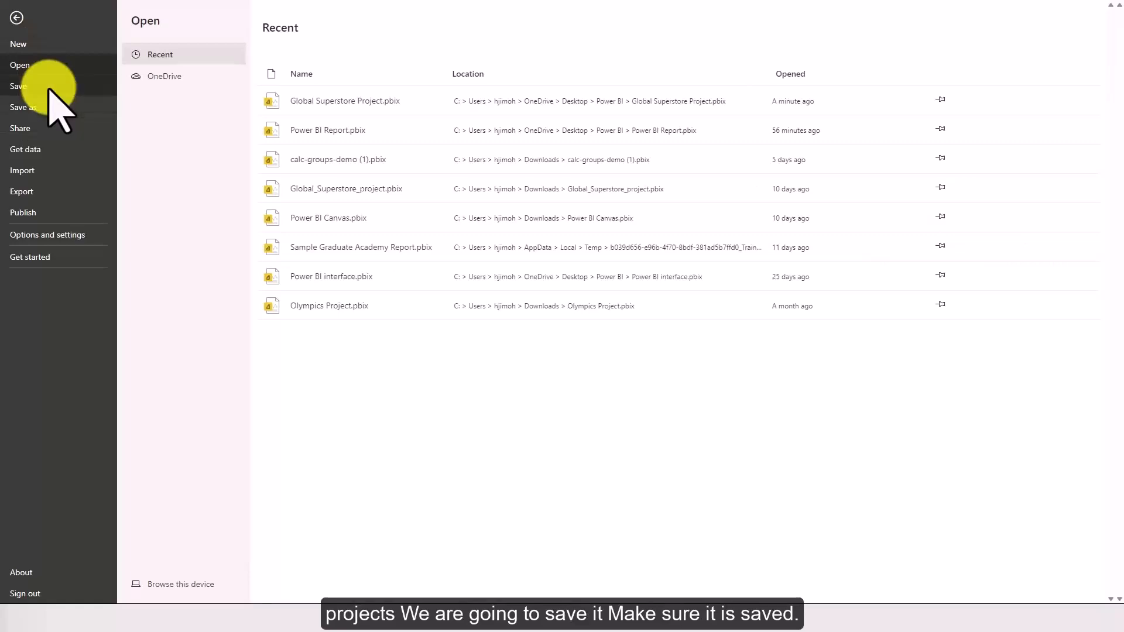
{"action": "left_click", "coordinate": [49, 85]}
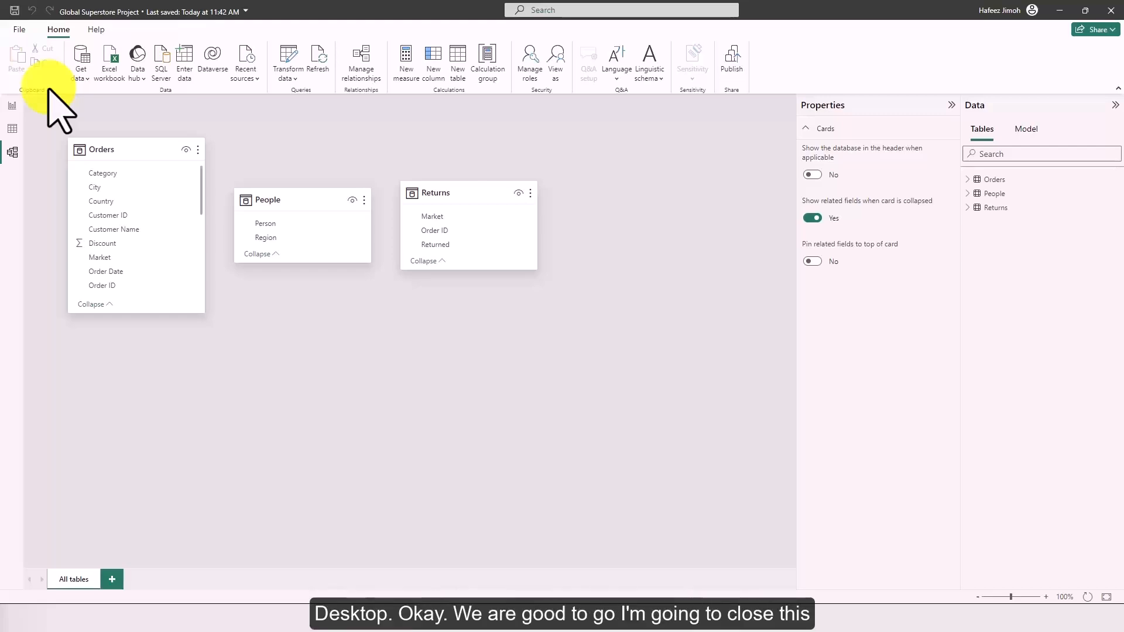
{"action": "left_click", "coordinate": [1109, 10]}
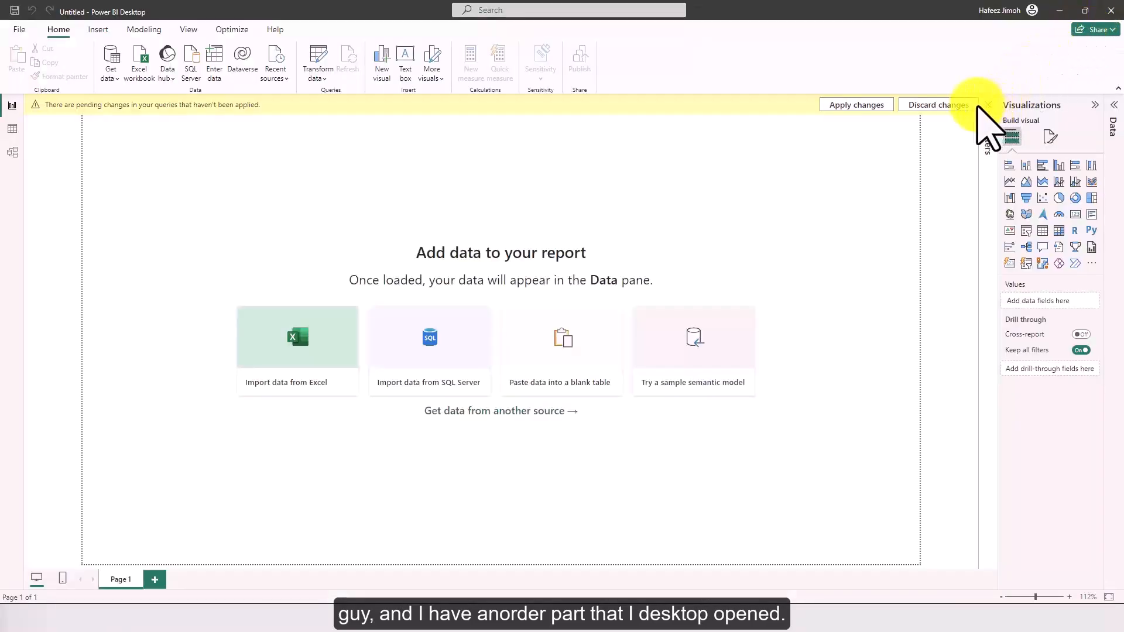
Discard the pending query changes to Dirty1, Dirty2 and Dirty 3 in the untitled report.
{"action": "left_click", "coordinate": [958, 109]}
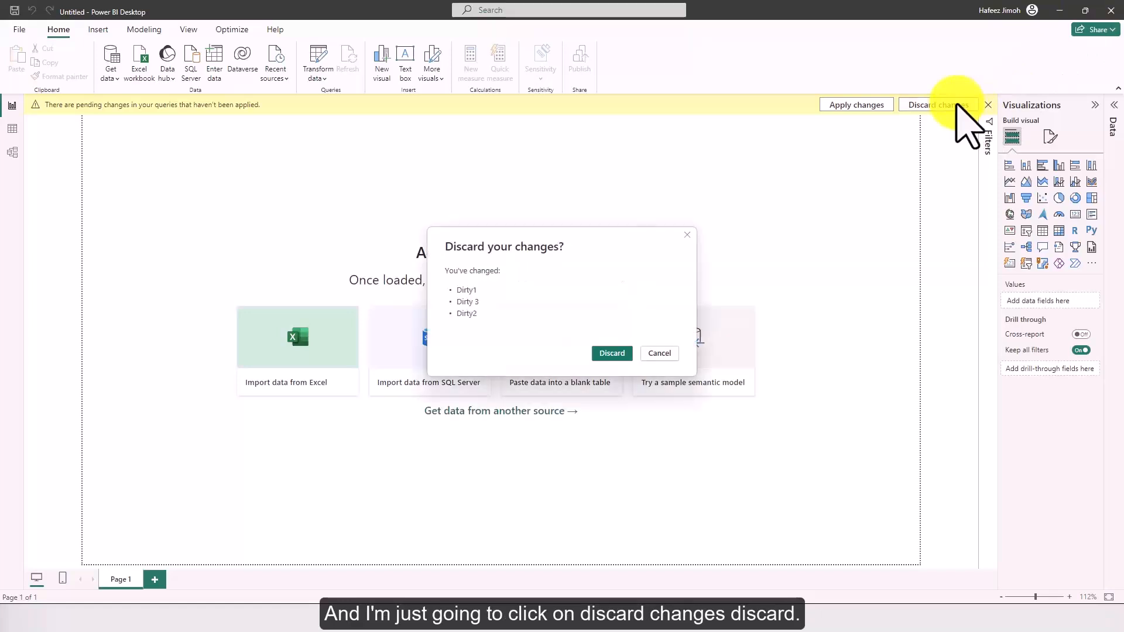
{"action": "left_click", "coordinate": [619, 353]}
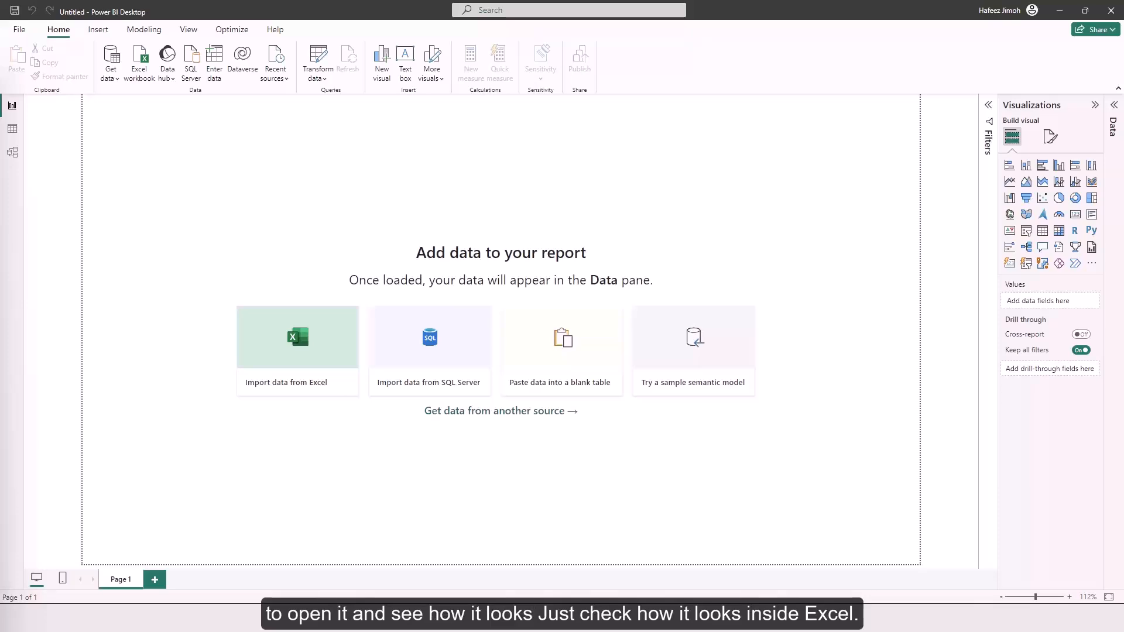
Switch to the Dirty Data workbook in Excel, compare its three dirty sheets with the clean versions, and return to Power BI.
{"action": "key", "text": "alt+Tab"}
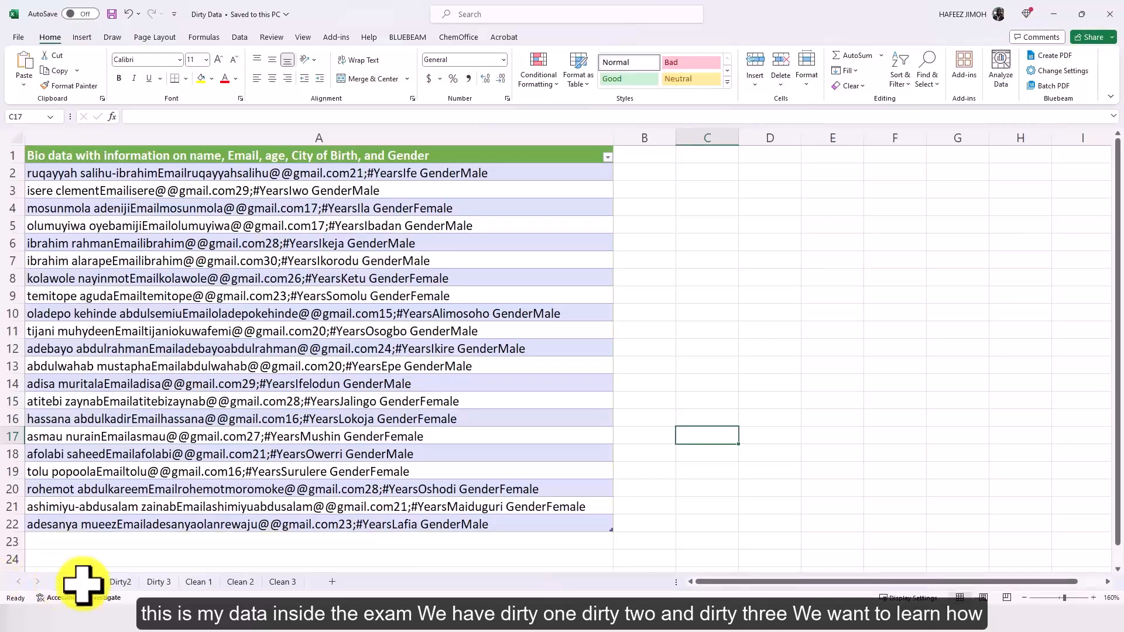
{"action": "left_click", "coordinate": [120, 581]}
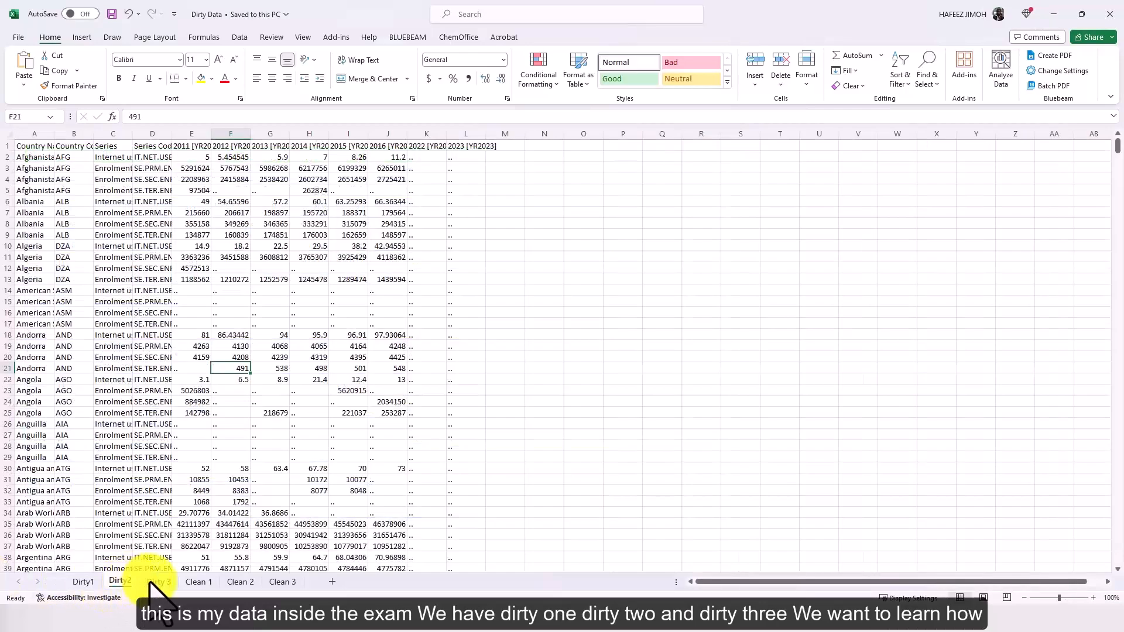
{"action": "left_click", "coordinate": [151, 581]}
{"action": "left_click", "coordinate": [83, 581]}
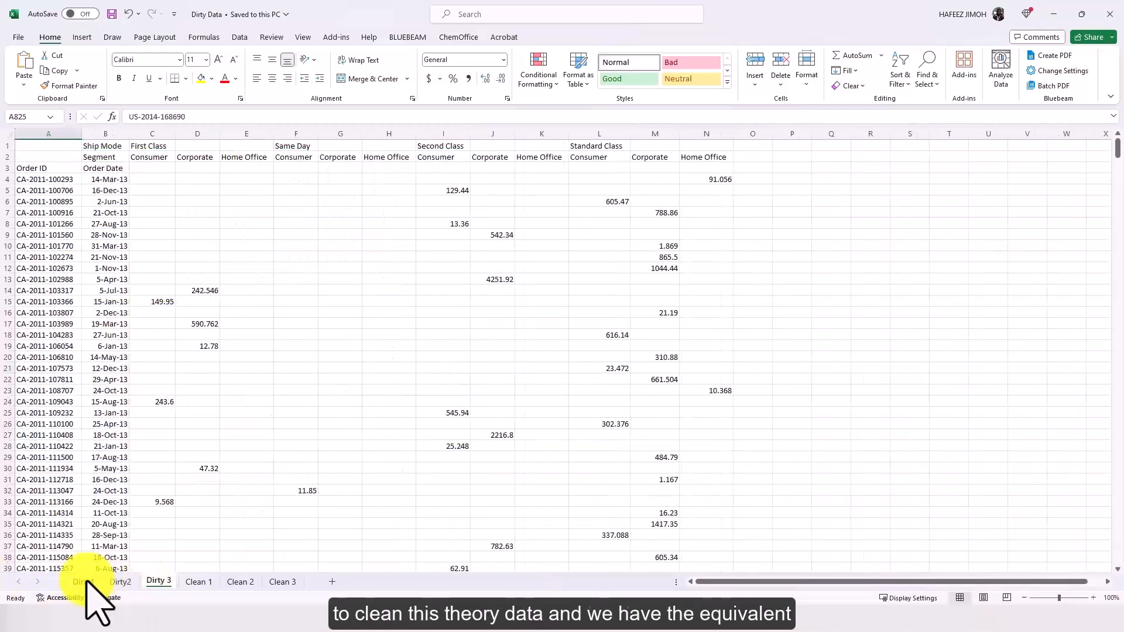
{"action": "left_click", "coordinate": [120, 581]}
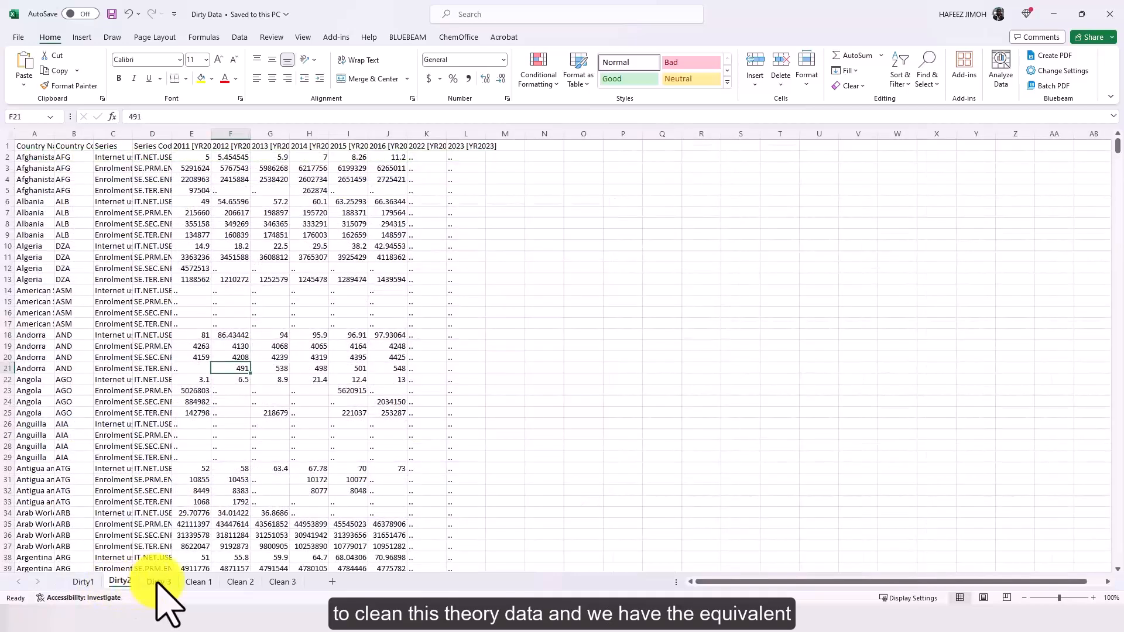
{"action": "left_click", "coordinate": [158, 582]}
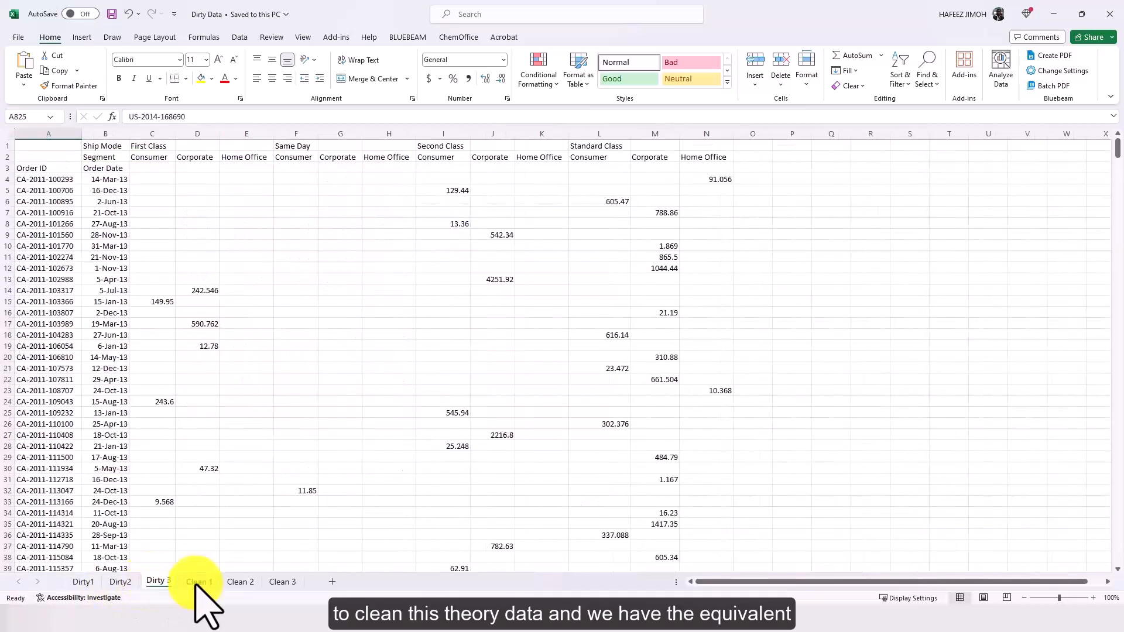
{"action": "left_click", "coordinate": [199, 581]}
{"action": "left_click", "coordinate": [231, 583]}
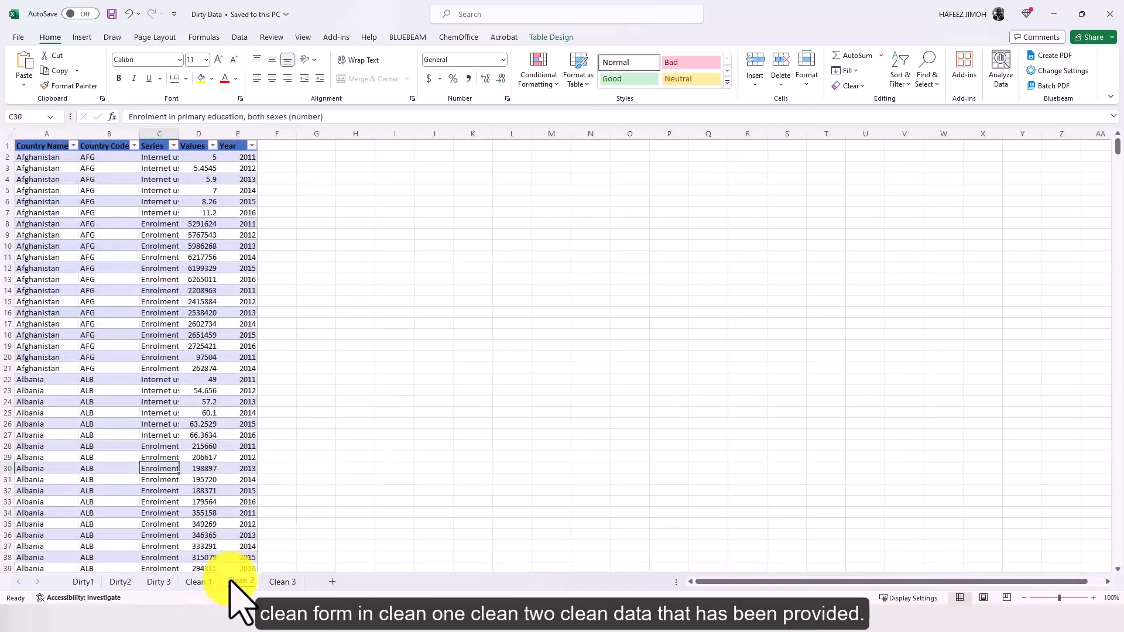
{"action": "left_click", "coordinate": [270, 582]}
{"action": "left_click", "coordinate": [199, 582]}
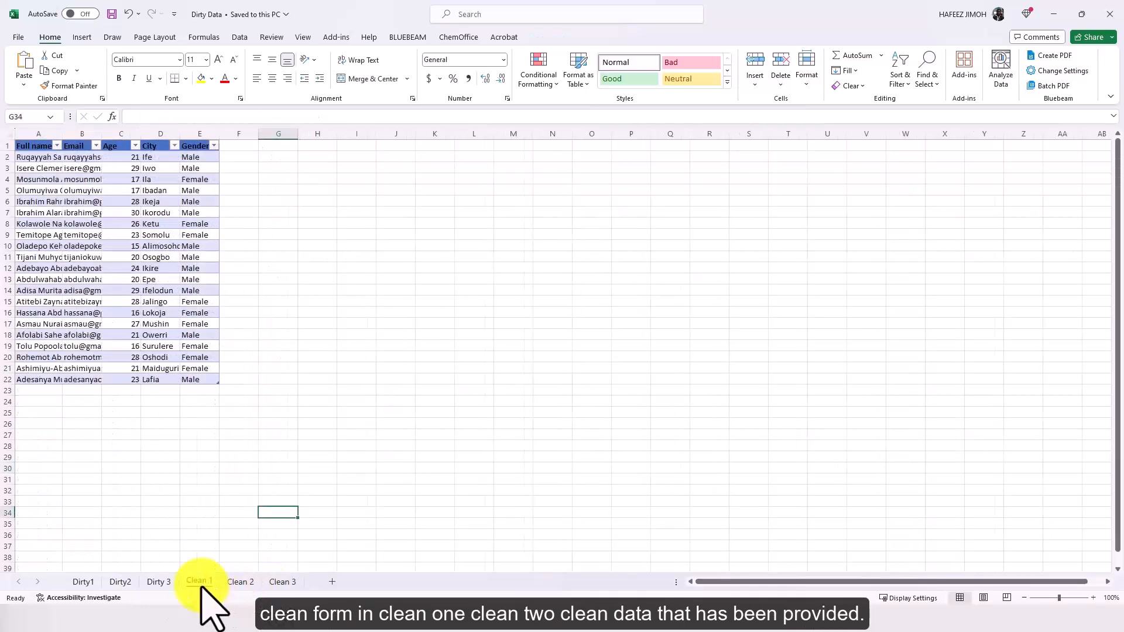
{"action": "left_click", "coordinate": [88, 582]}
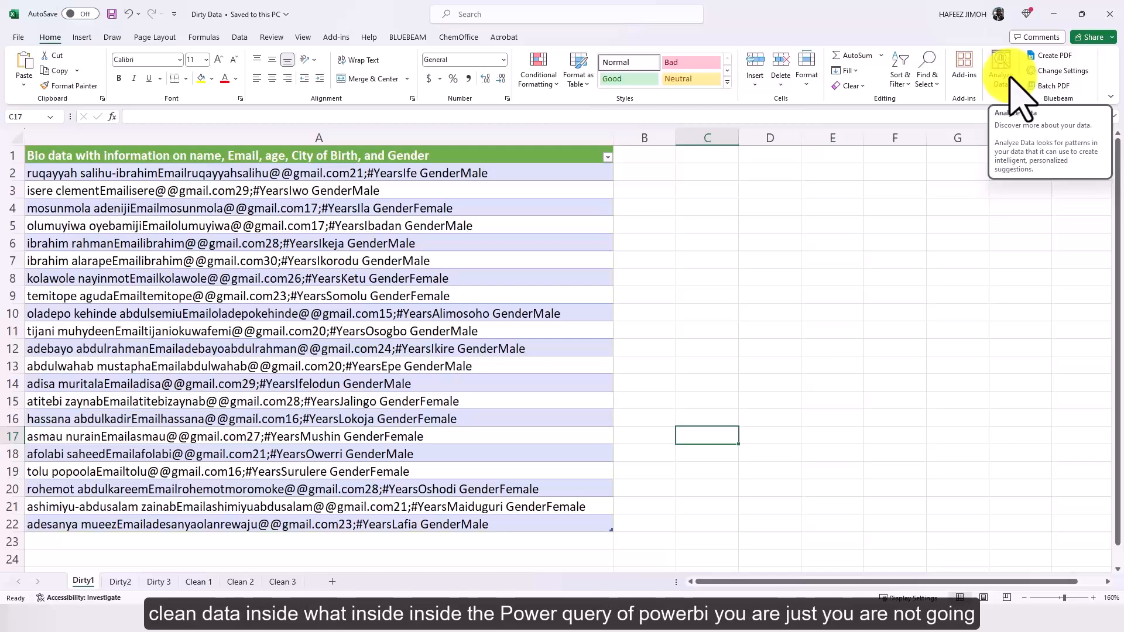
{"action": "left_click", "coordinate": [1054, 13]}
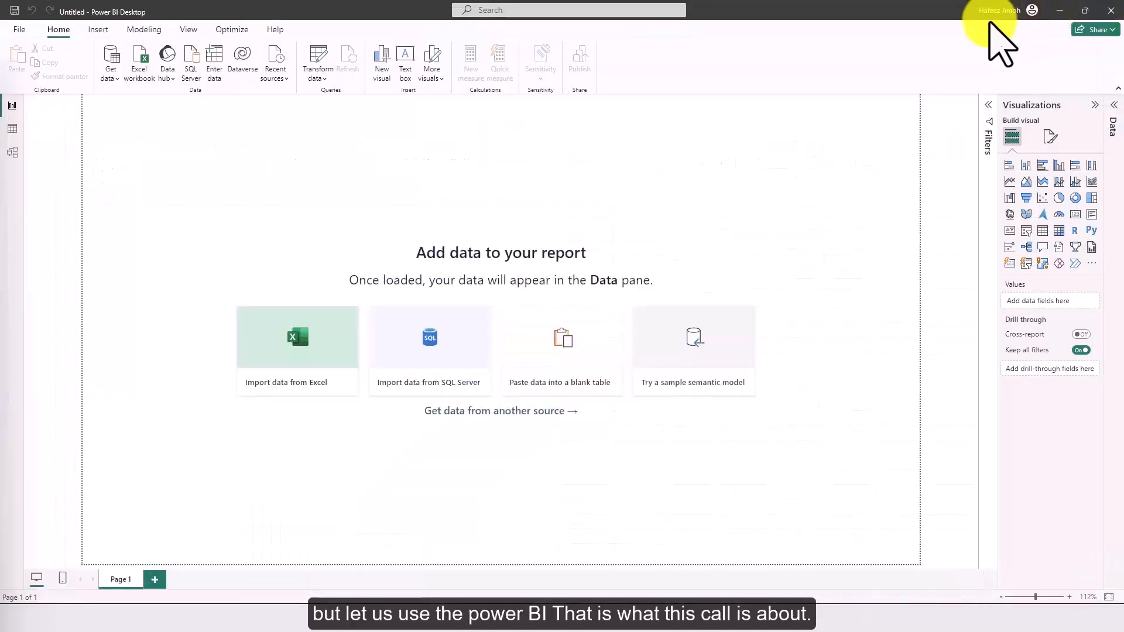
Import the Dirty Data Excel workbook from the Power BI Course Data folder into the blank report.
{"action": "left_click", "coordinate": [298, 337]}
{"action": "left_click", "coordinate": [225, 131]}
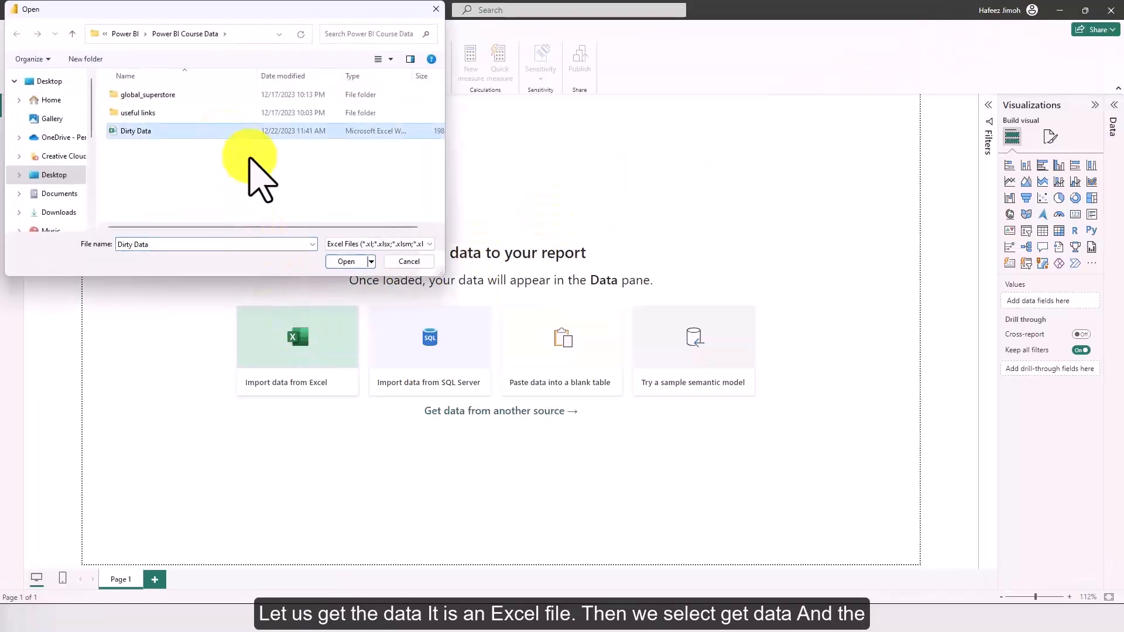
{"action": "left_click", "coordinate": [347, 261]}
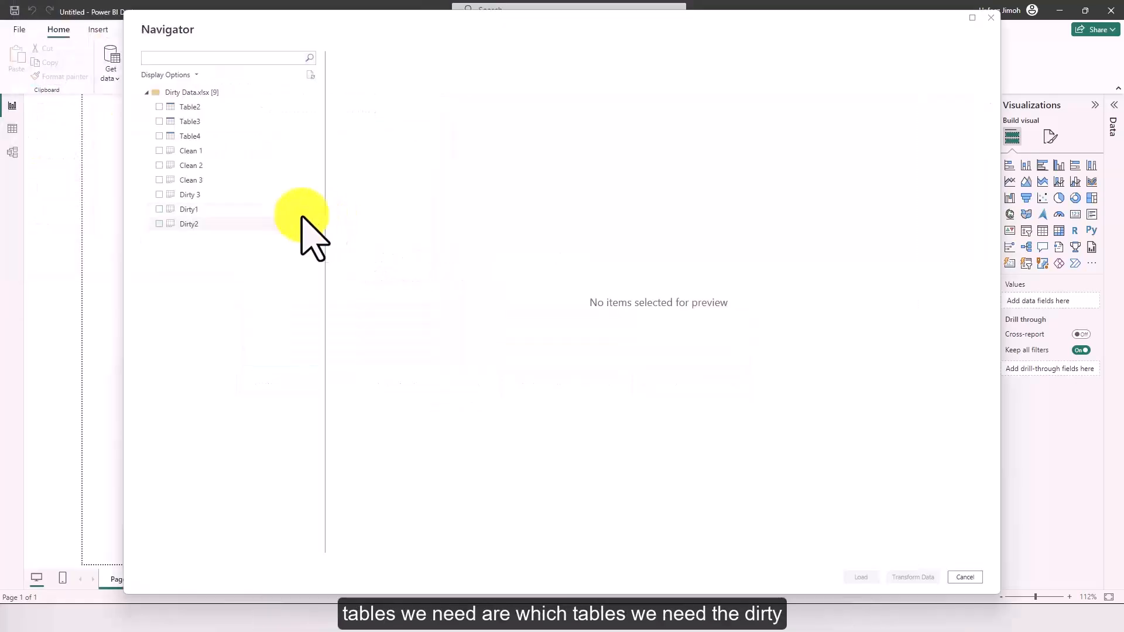
Choose the Dirty1, Dirty2 and Dirty 3 sheets from the workbook and open them for transformation in Power Query.
{"action": "left_click", "coordinate": [166, 209]}
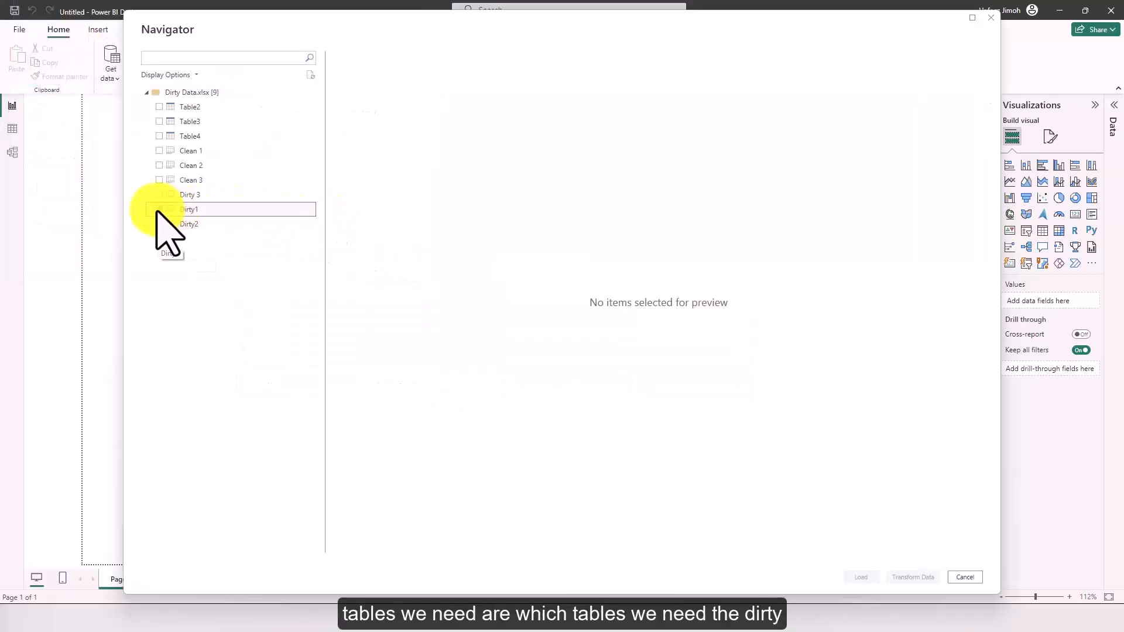
{"action": "left_click", "coordinate": [166, 224]}
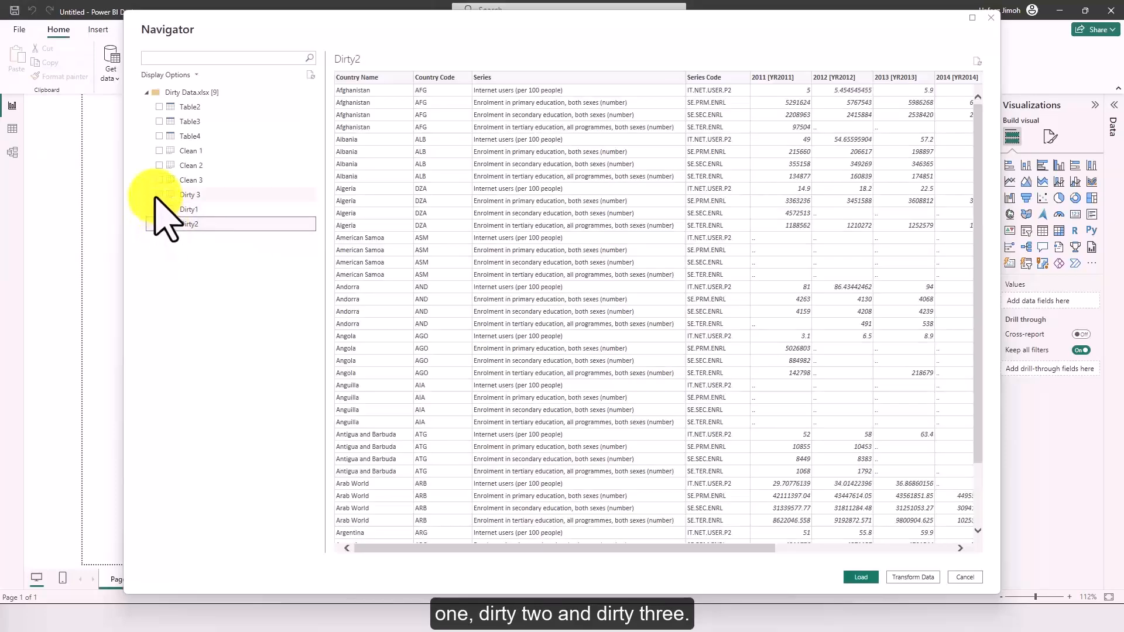
{"action": "left_click", "coordinate": [156, 197]}
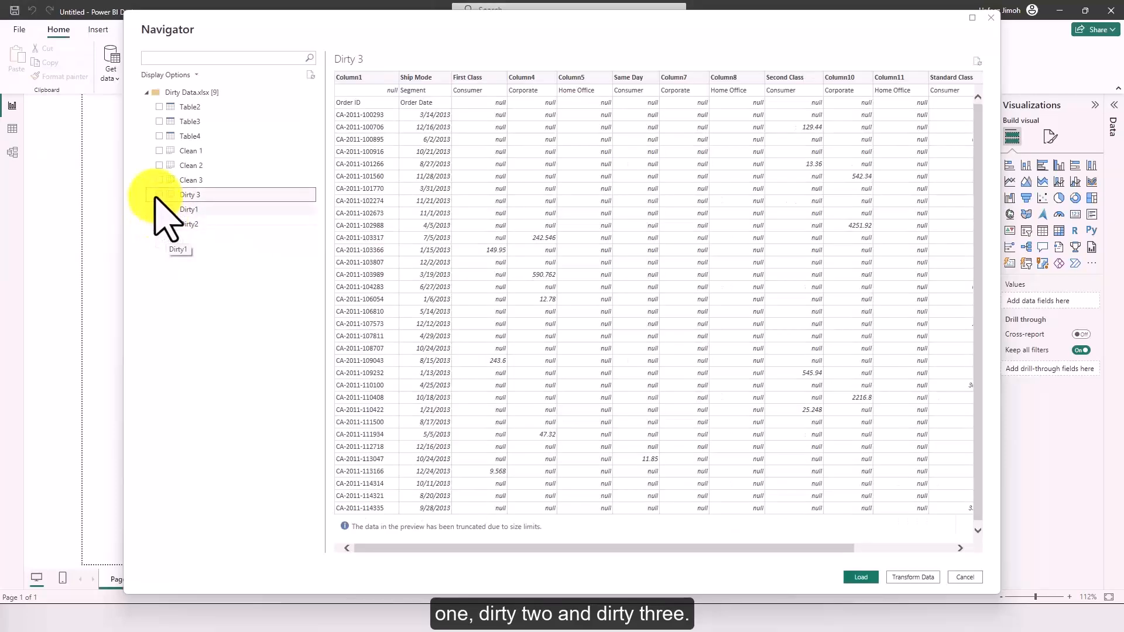
{"action": "left_click", "coordinate": [159, 195]}
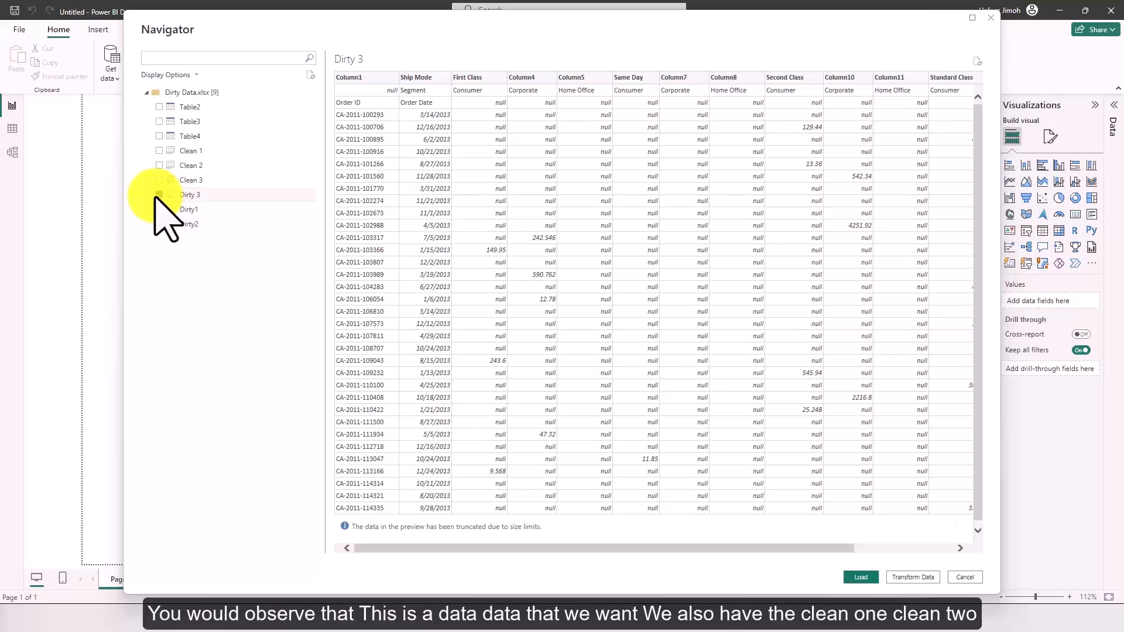
{"action": "left_click", "coordinate": [158, 209]}
{"action": "left_click", "coordinate": [158, 223]}
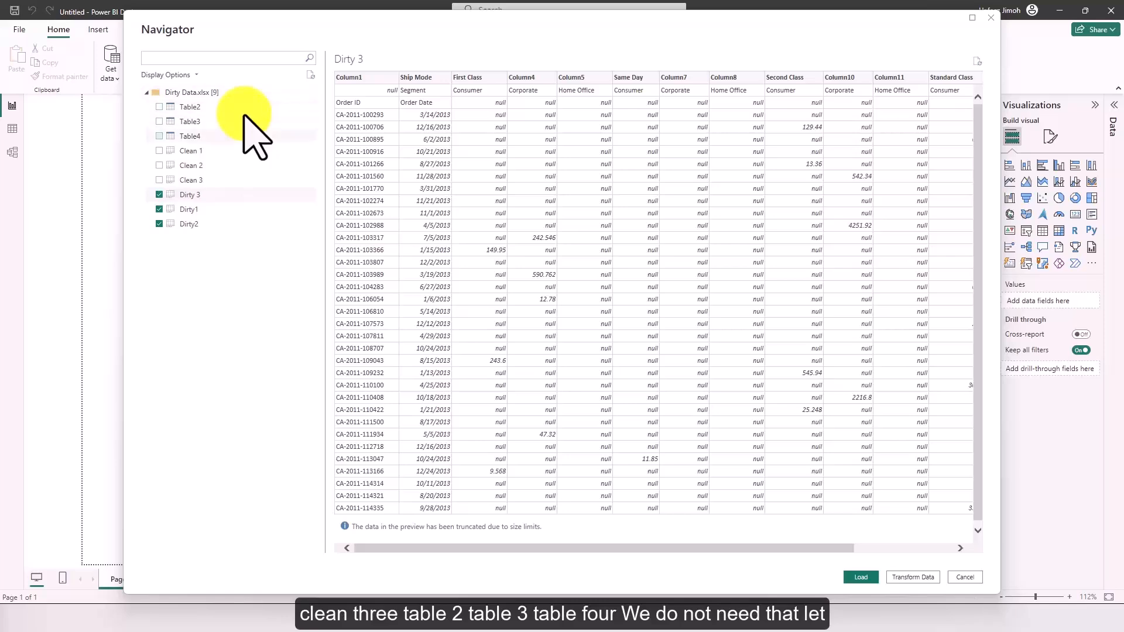
{"action": "left_click", "coordinate": [913, 577]}
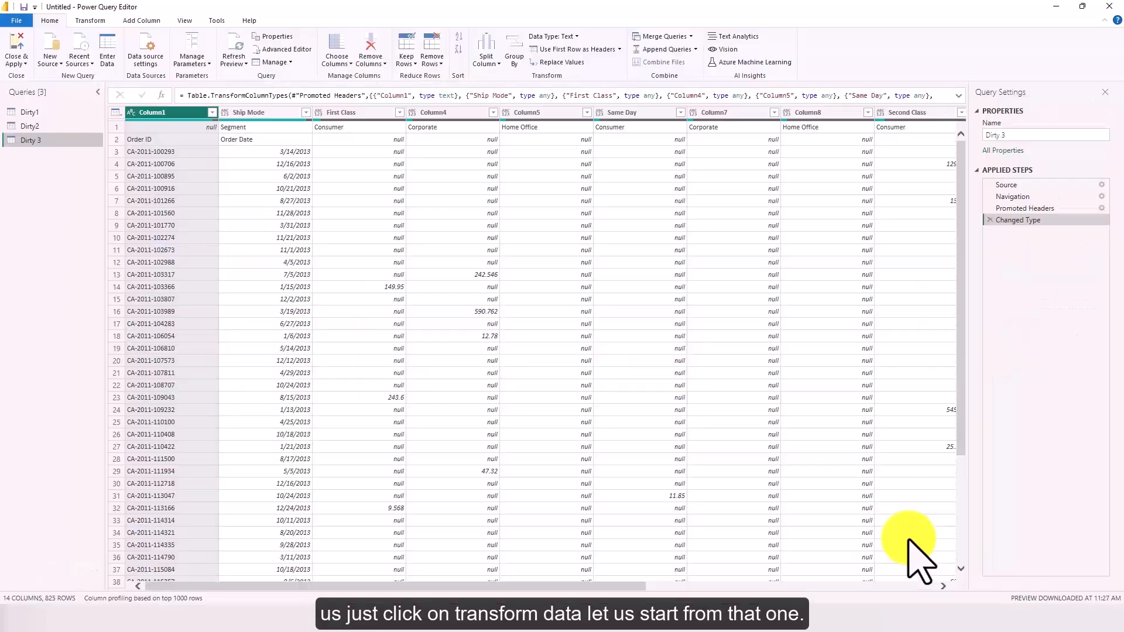
Open the Dirty1 query, examine its heading text and sample rows, and consult the Golden Rules of cleaning Dirty Data slide.
{"action": "left_click", "coordinate": [86, 114]}
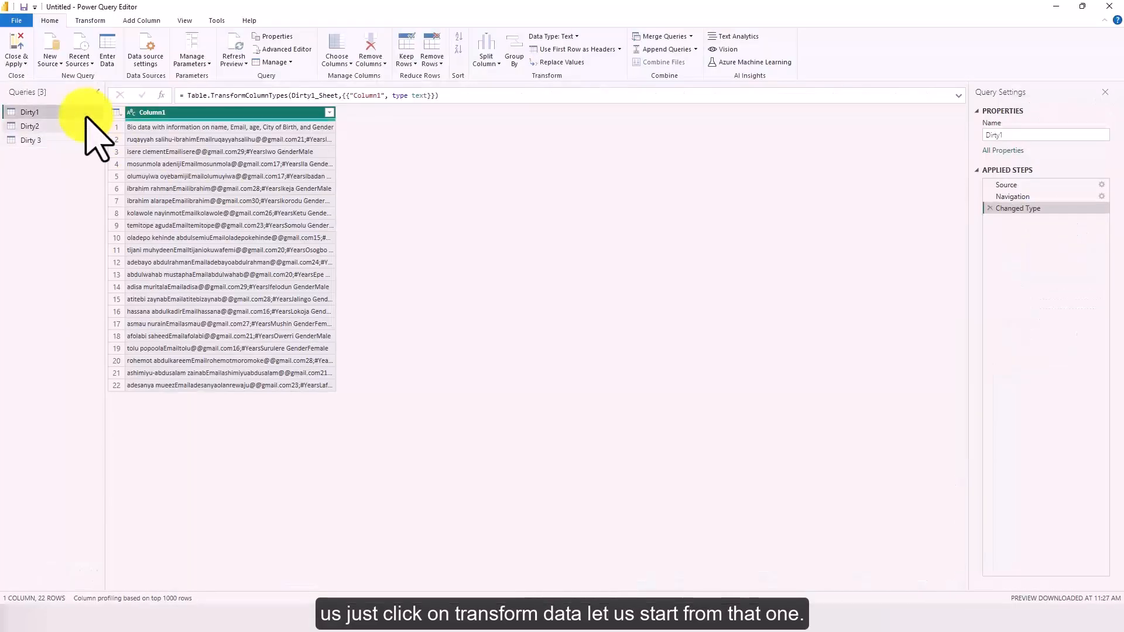
{"action": "left_click", "coordinate": [154, 129]}
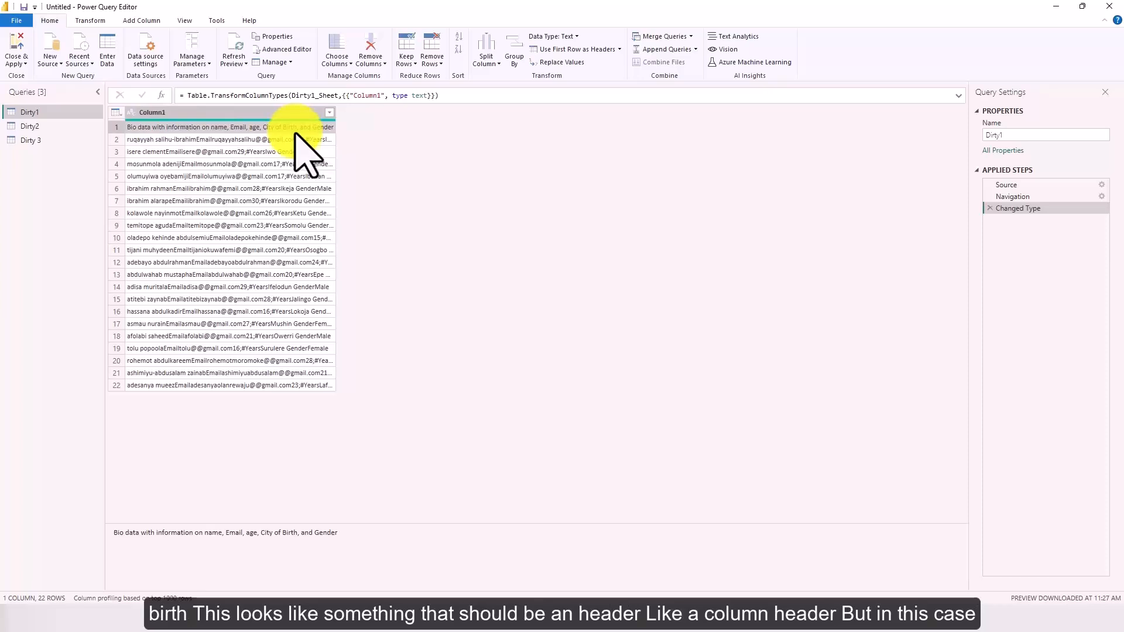
{"action": "left_click_drag", "start_coordinate": [339, 534], "coordinate": [103, 533]}
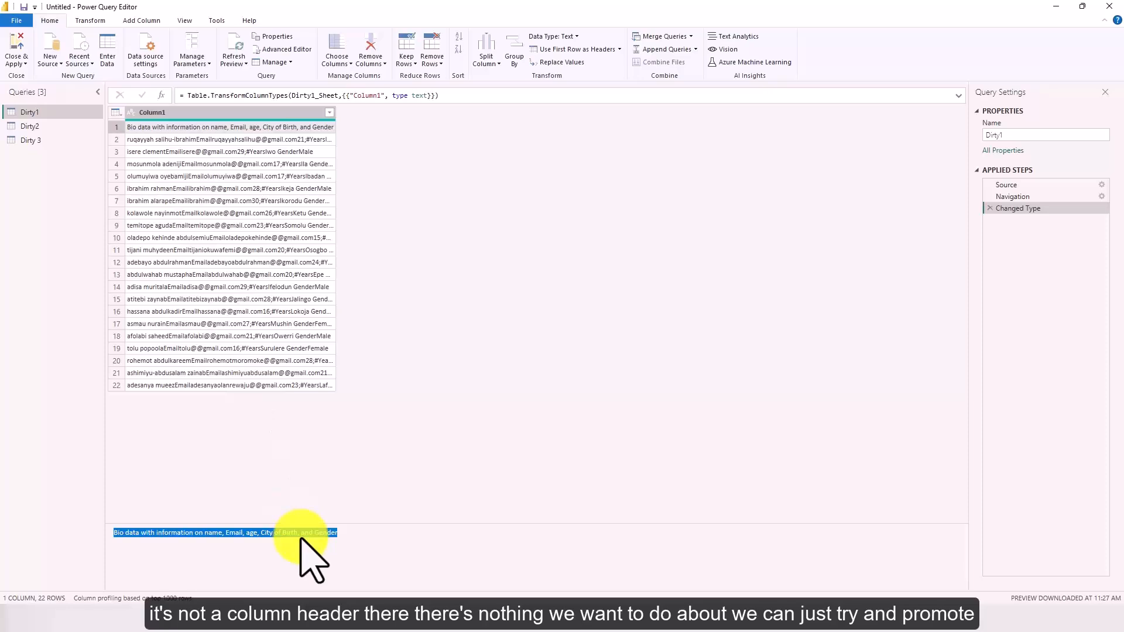
{"action": "left_click", "coordinate": [293, 203]}
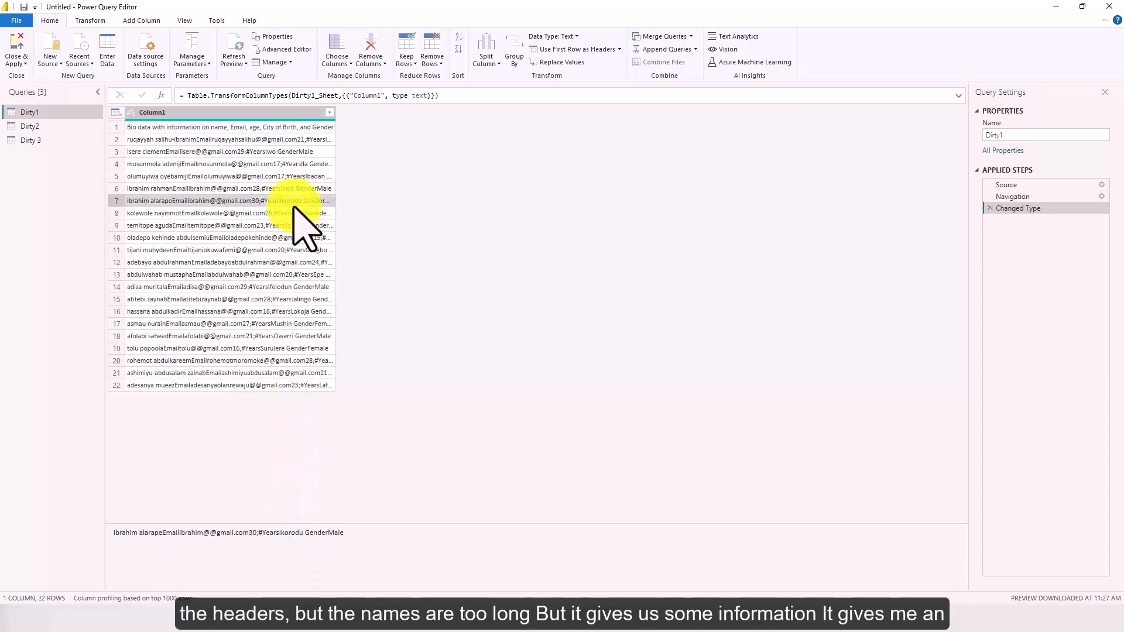
{"action": "left_click", "coordinate": [245, 129]}
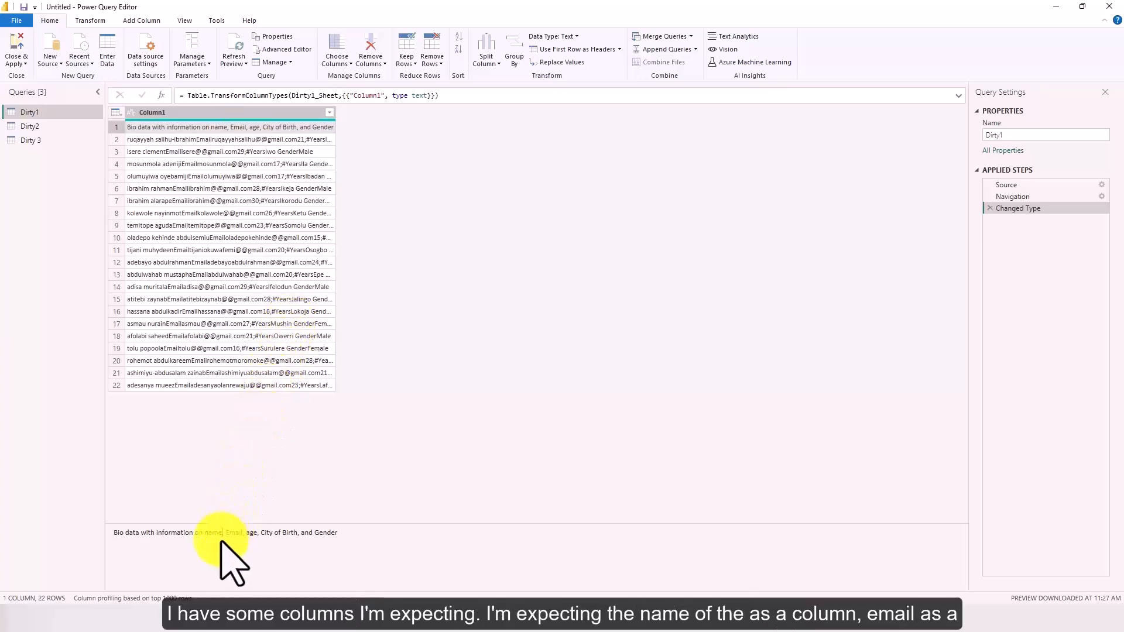
{"action": "left_click_drag", "start_coordinate": [213, 536], "coordinate": [209, 537]}
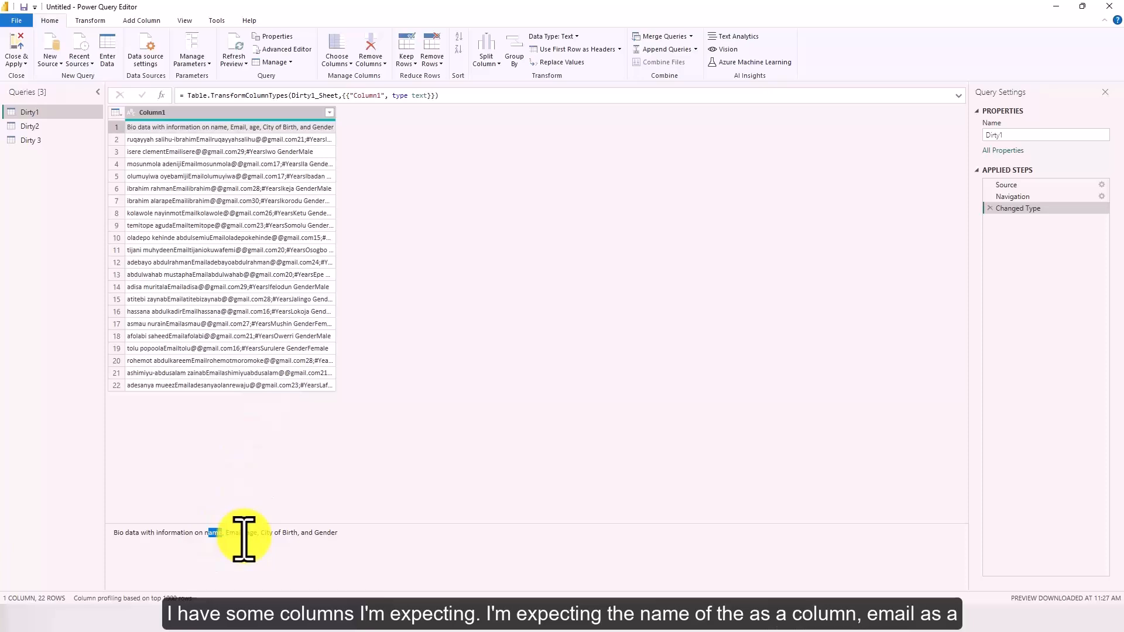
{"action": "left_click_drag", "start_coordinate": [246, 534], "coordinate": [283, 539]}
{"action": "left_click_drag", "start_coordinate": [342, 534], "coordinate": [316, 536]}
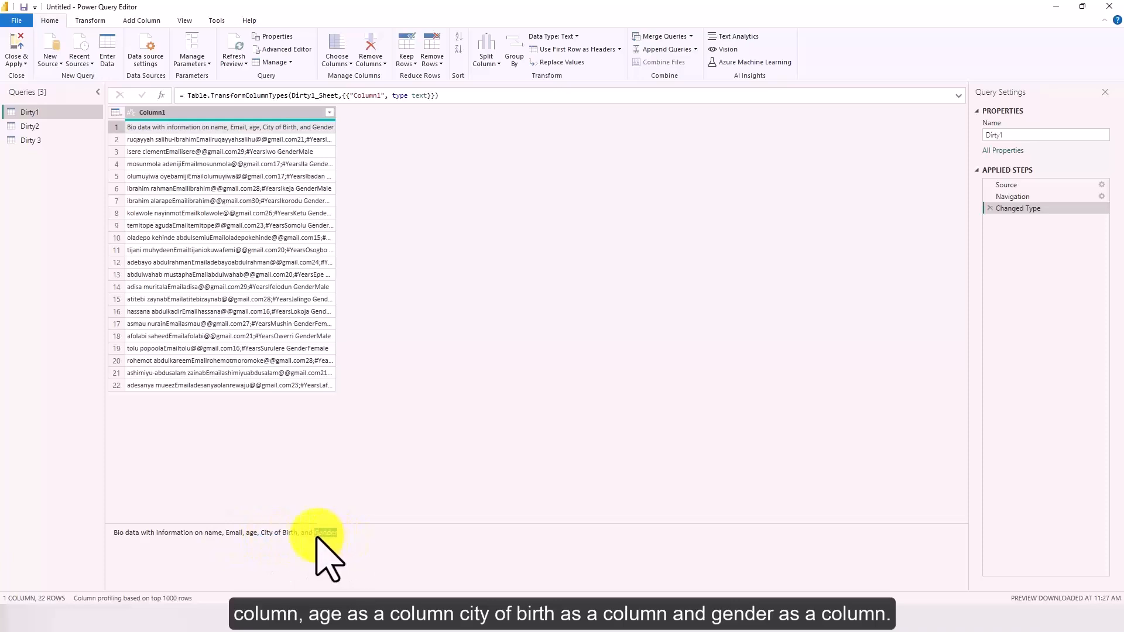
{"action": "left_click", "coordinate": [277, 152]}
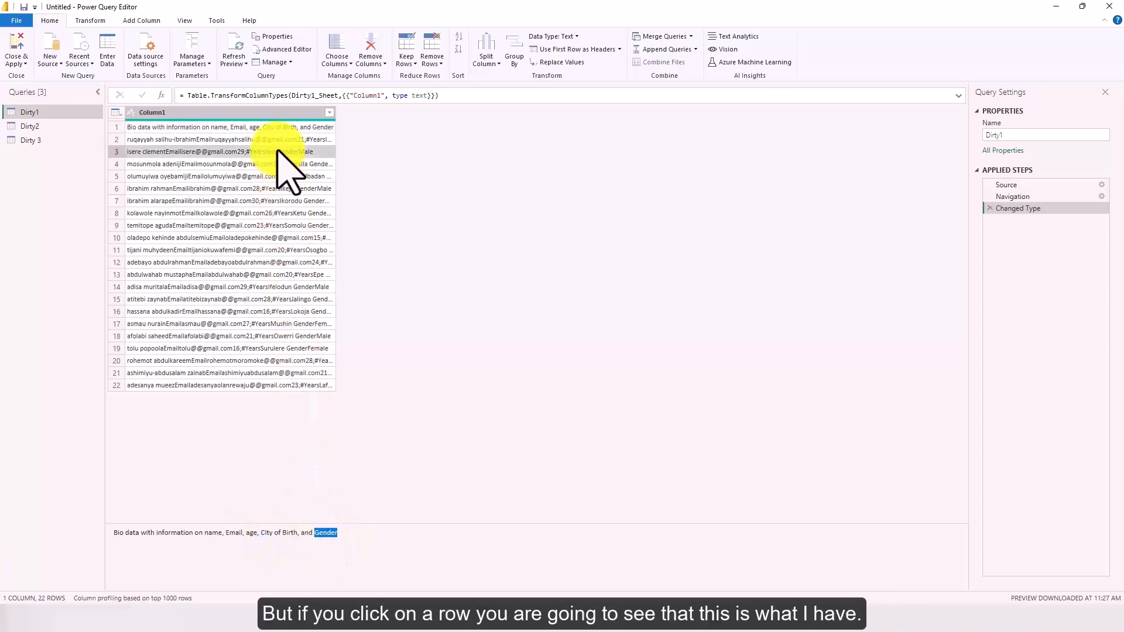
{"action": "left_click_drag", "start_coordinate": [316, 533], "coordinate": [121, 531]}
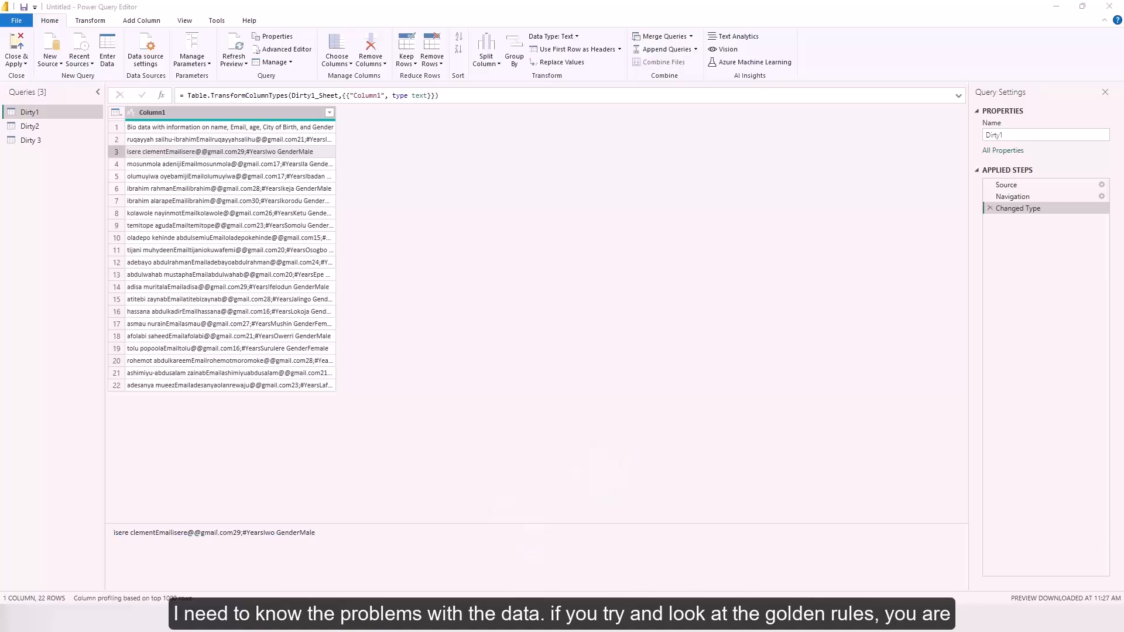
{"action": "left_click", "coordinate": [130, 596]}
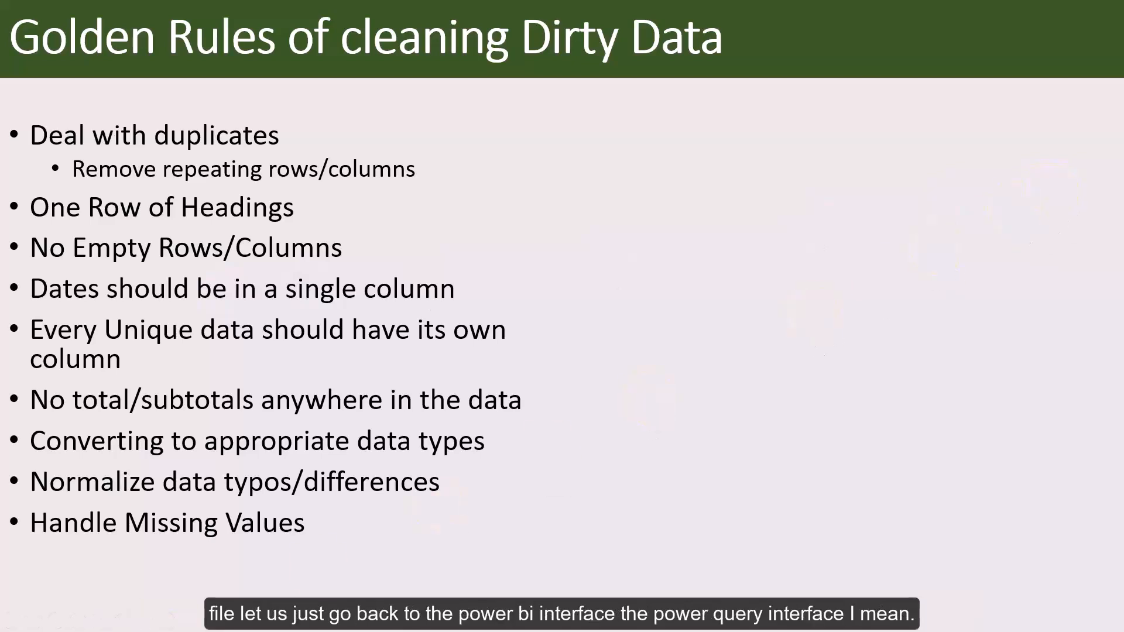
{"action": "key", "text": "alt+Tab"}
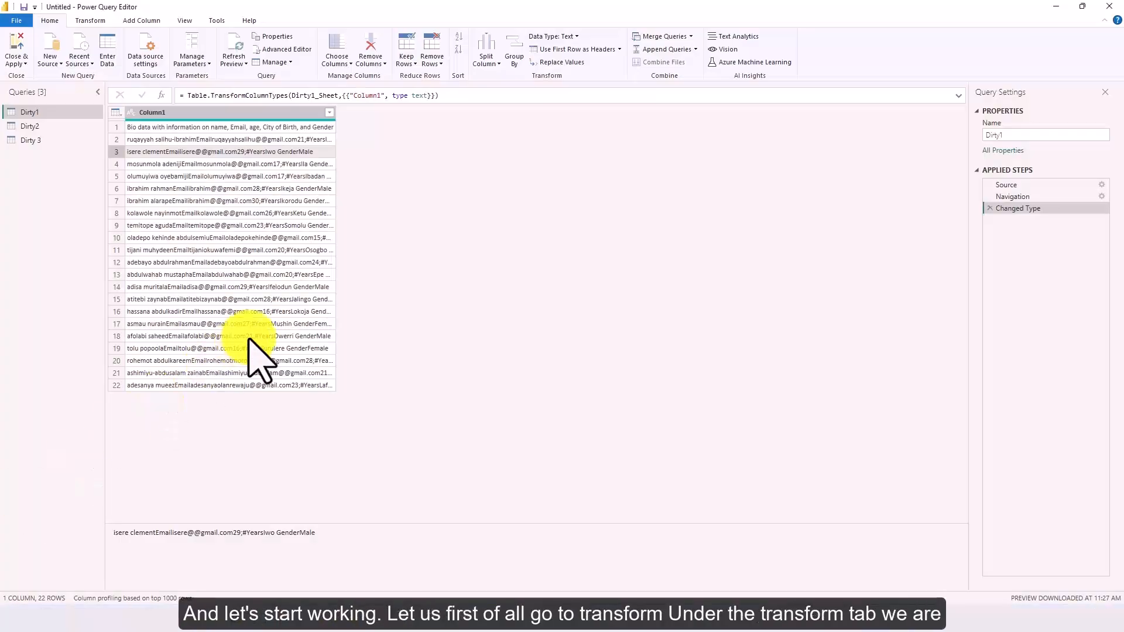
Promote the first row of the Dirty1 query to column headers.
{"action": "left_click", "coordinate": [93, 21]}
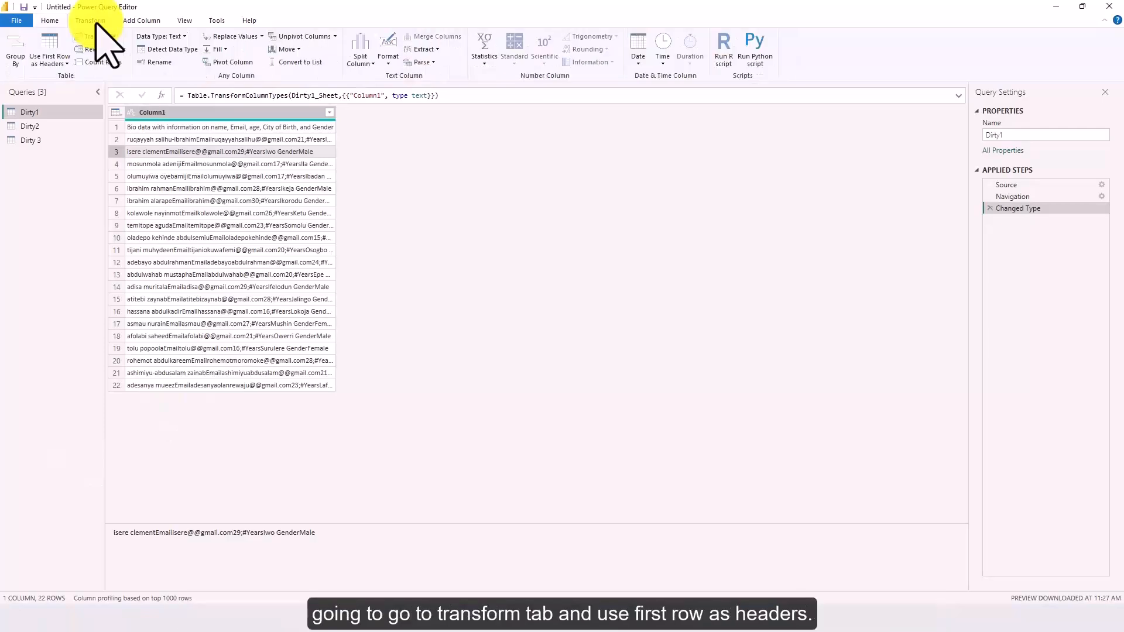
{"action": "left_click", "coordinate": [56, 51]}
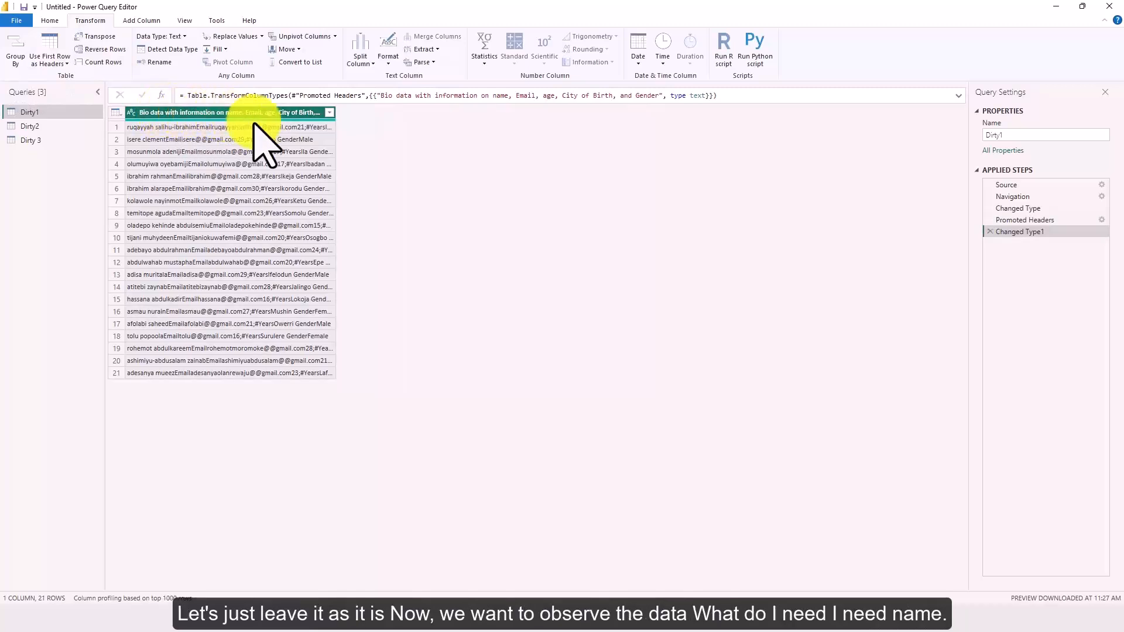
Examine sample rows of the Dirty1 query and compare them with the Clean 1 sheet in the Excel workbook.
{"action": "left_click", "coordinate": [275, 313]}
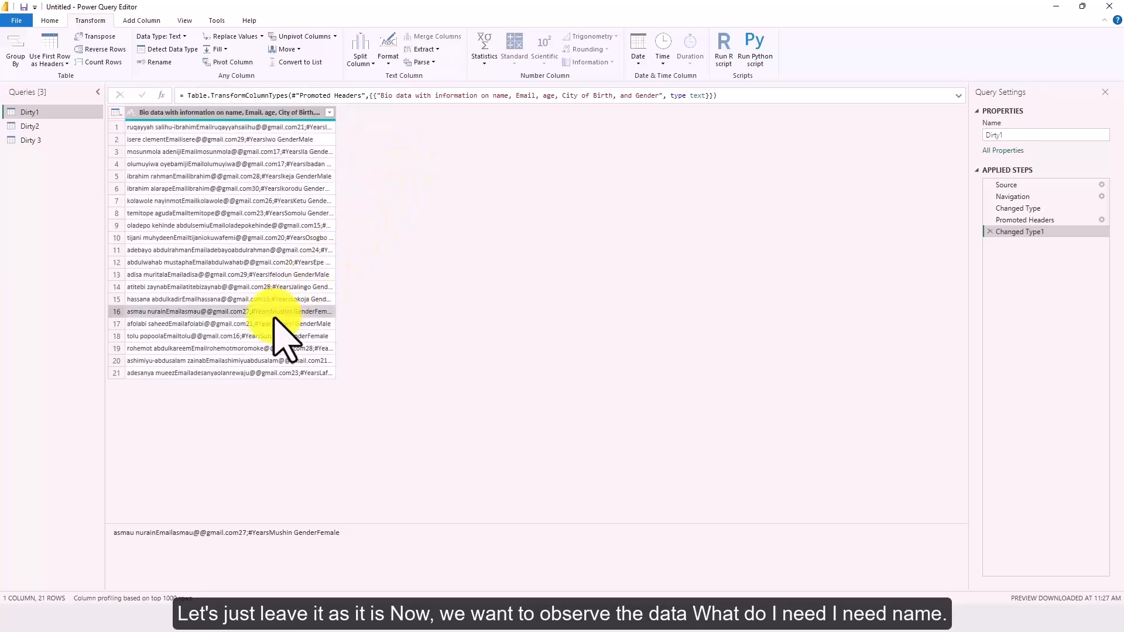
{"action": "left_click", "coordinate": [248, 127]}
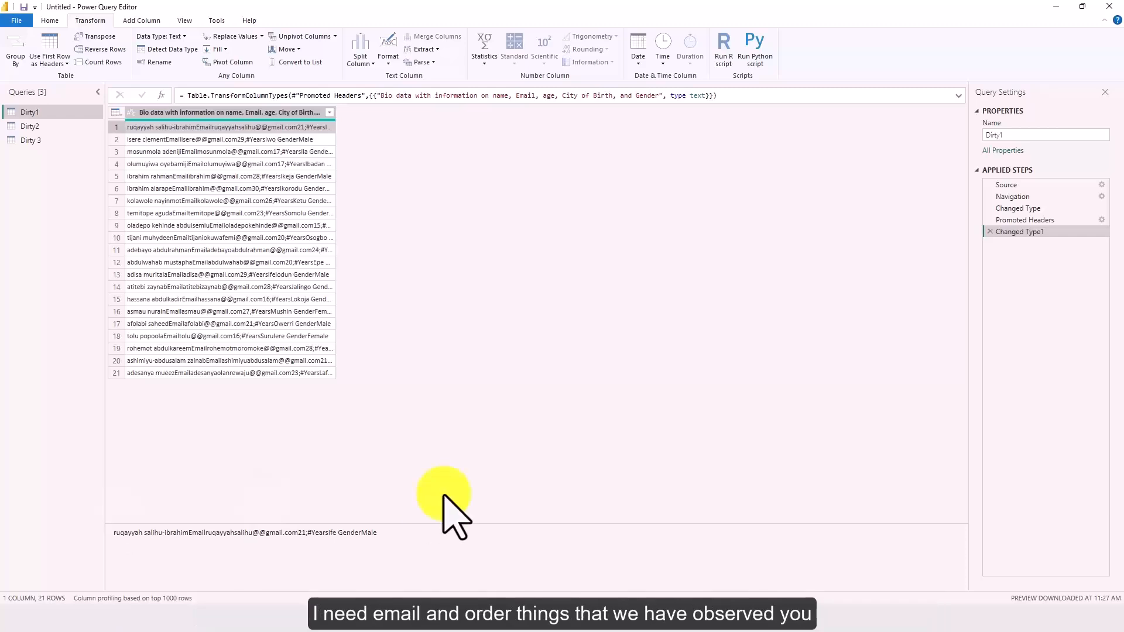
{"action": "key", "text": "alt+Tab"}
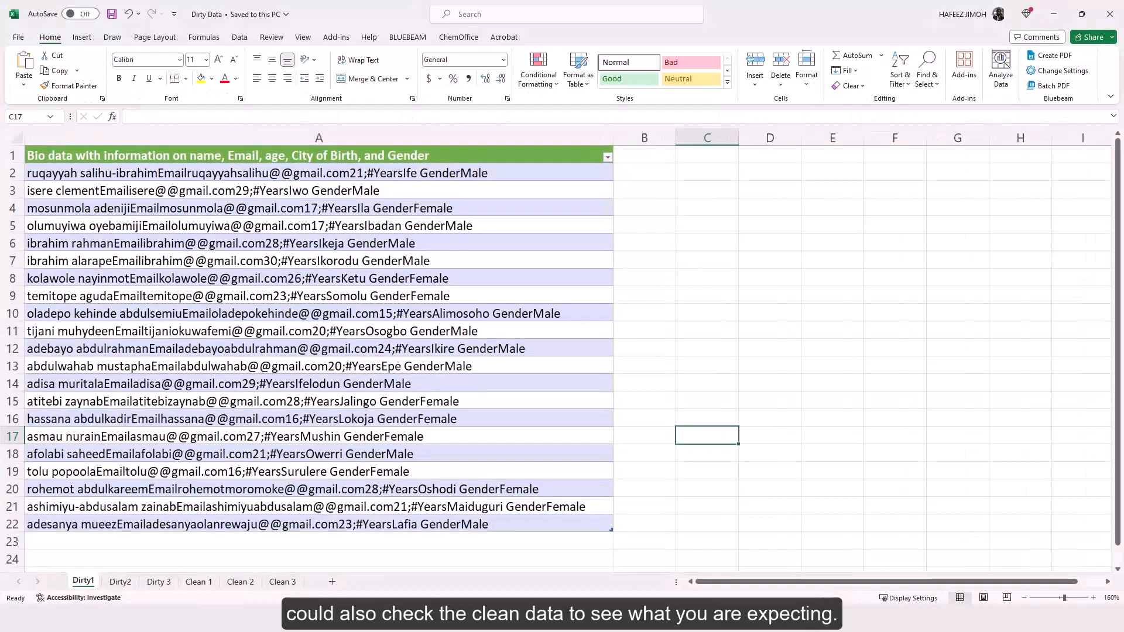
{"action": "left_click", "coordinate": [199, 581]}
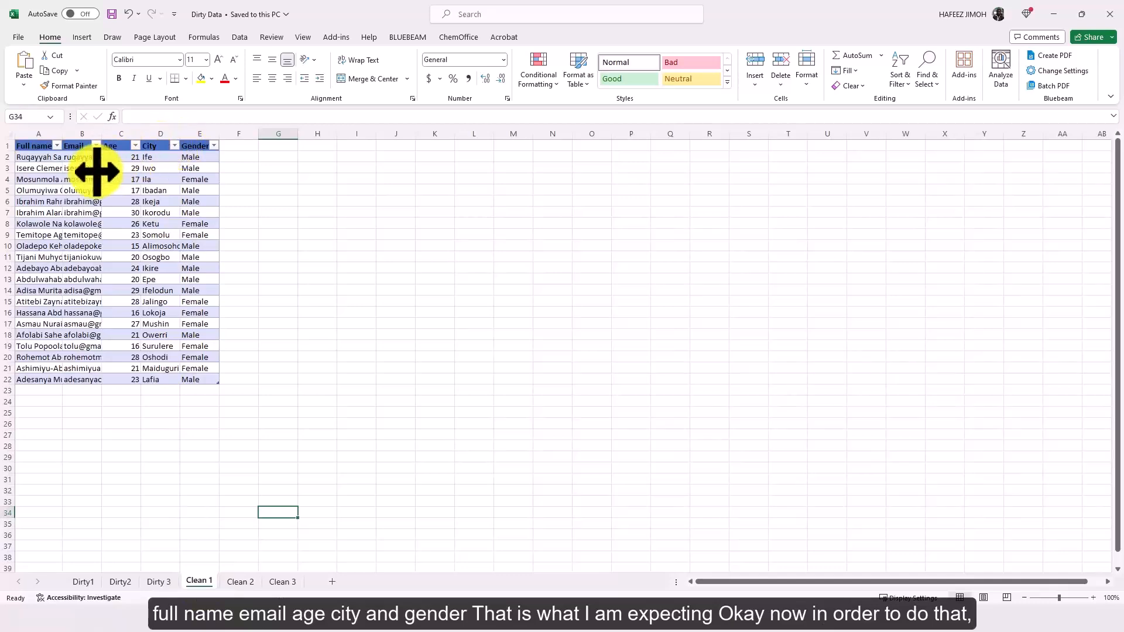
{"action": "key", "text": "alt+Tab"}
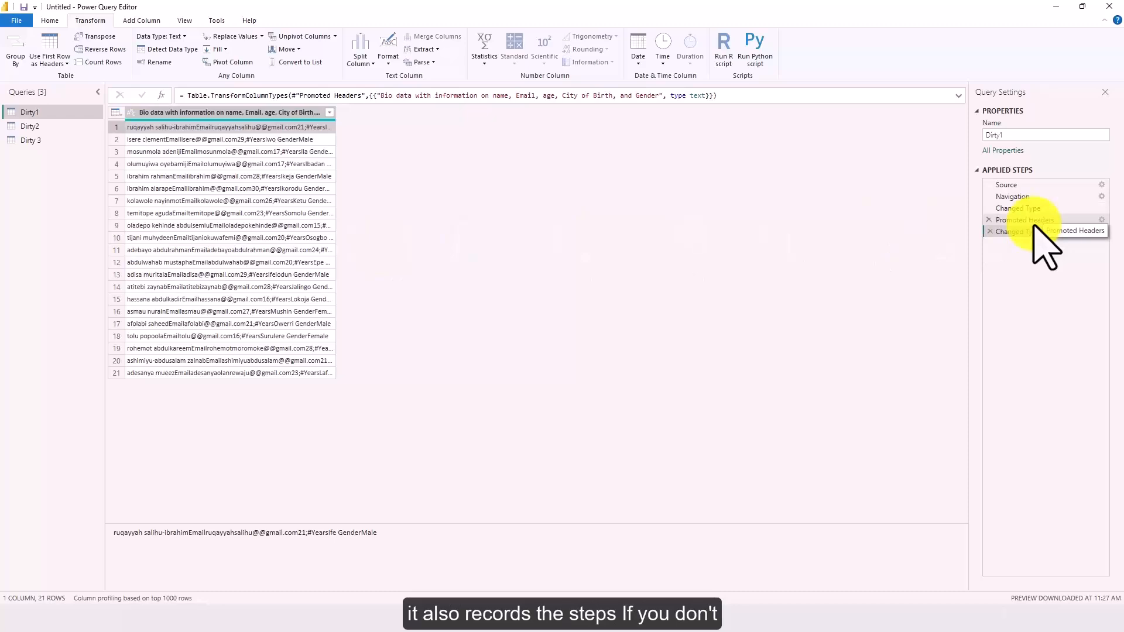
Delete the Changed Type1 and Promoted Headers steps from Dirty1, and promote the first row to headers again.
{"action": "left_click", "coordinate": [990, 232]}
{"action": "left_click", "coordinate": [989, 220]}
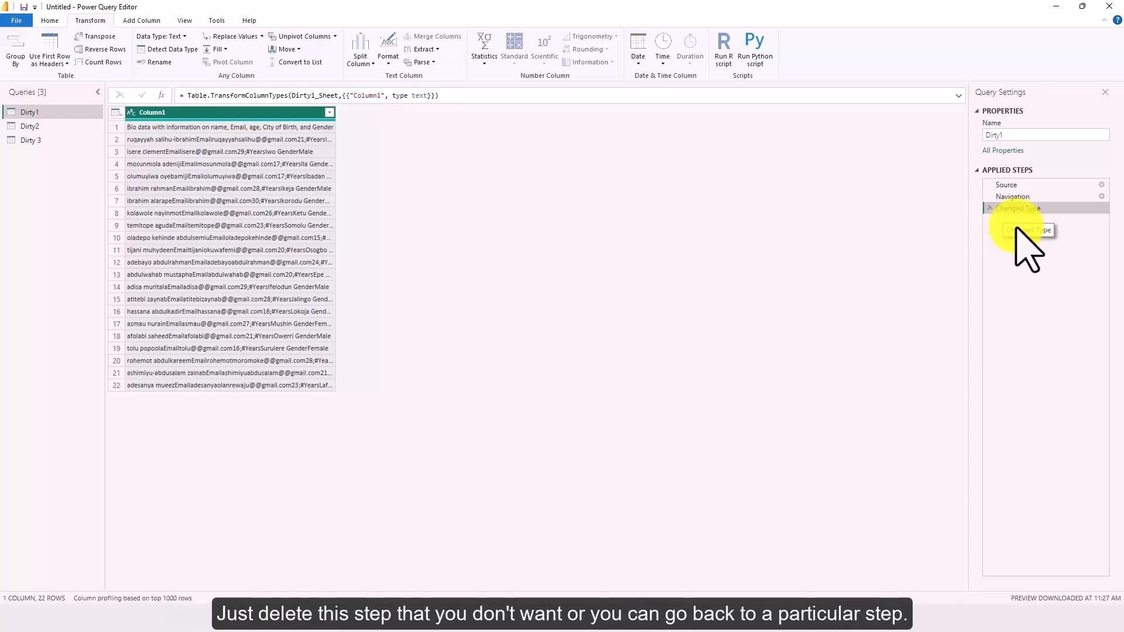
{"action": "left_click", "coordinate": [1039, 199]}
{"action": "left_click", "coordinate": [1039, 208]}
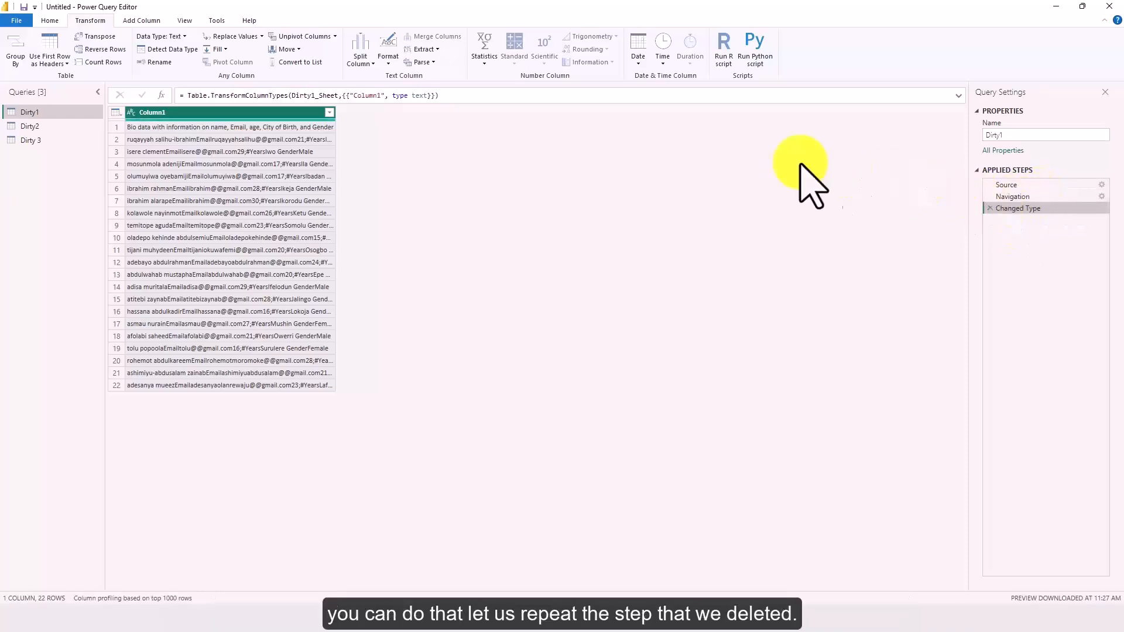
{"action": "left_click", "coordinate": [58, 50]}
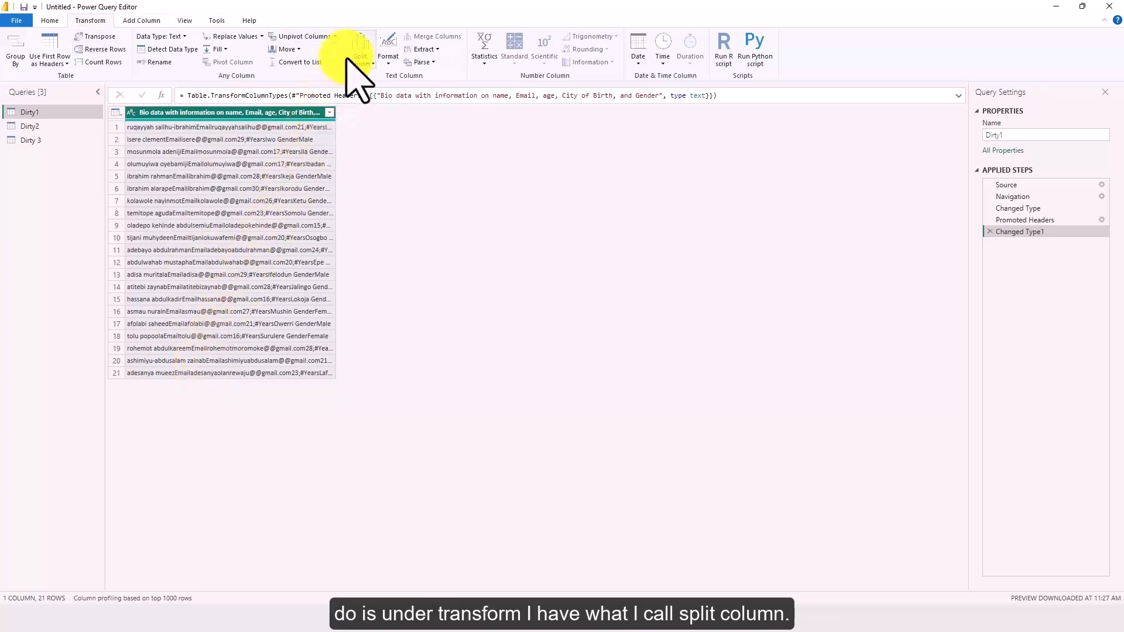
Split the bio data column of Dirty1 by the custom delimiter Email at the left-most delimiter.
{"action": "left_click", "coordinate": [367, 61]}
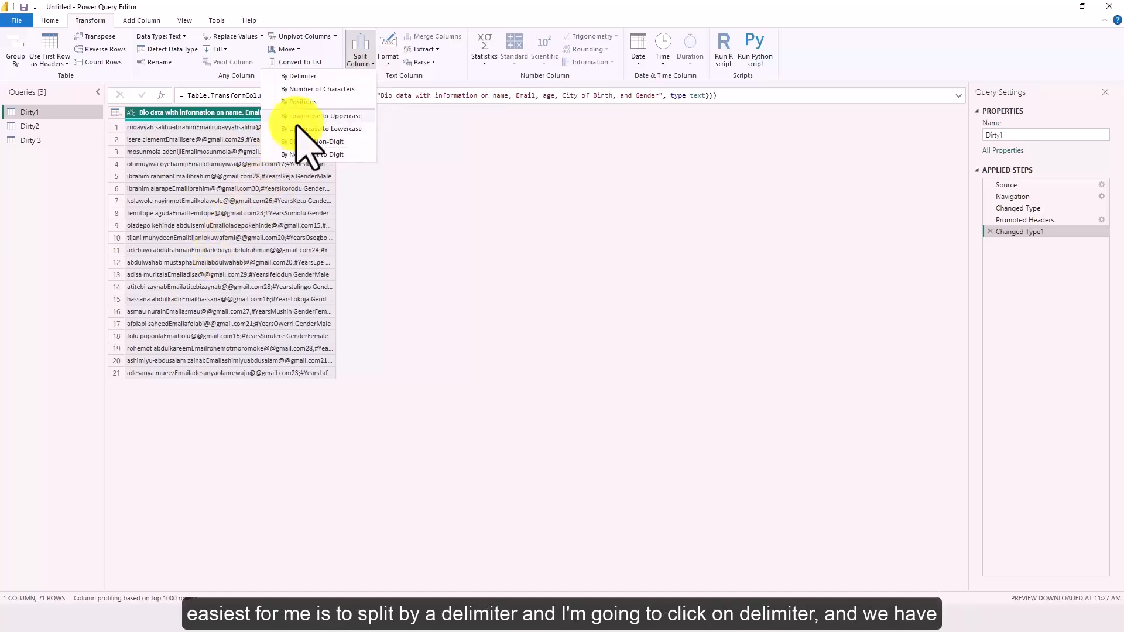
{"action": "left_click", "coordinate": [322, 77]}
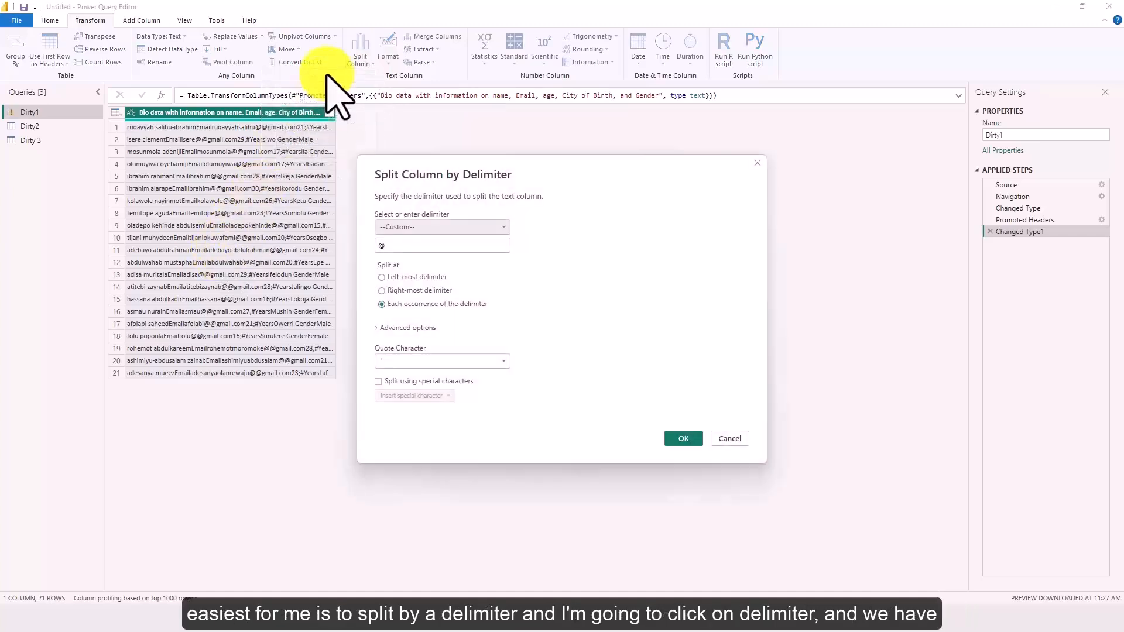
{"action": "left_click", "coordinate": [409, 227]}
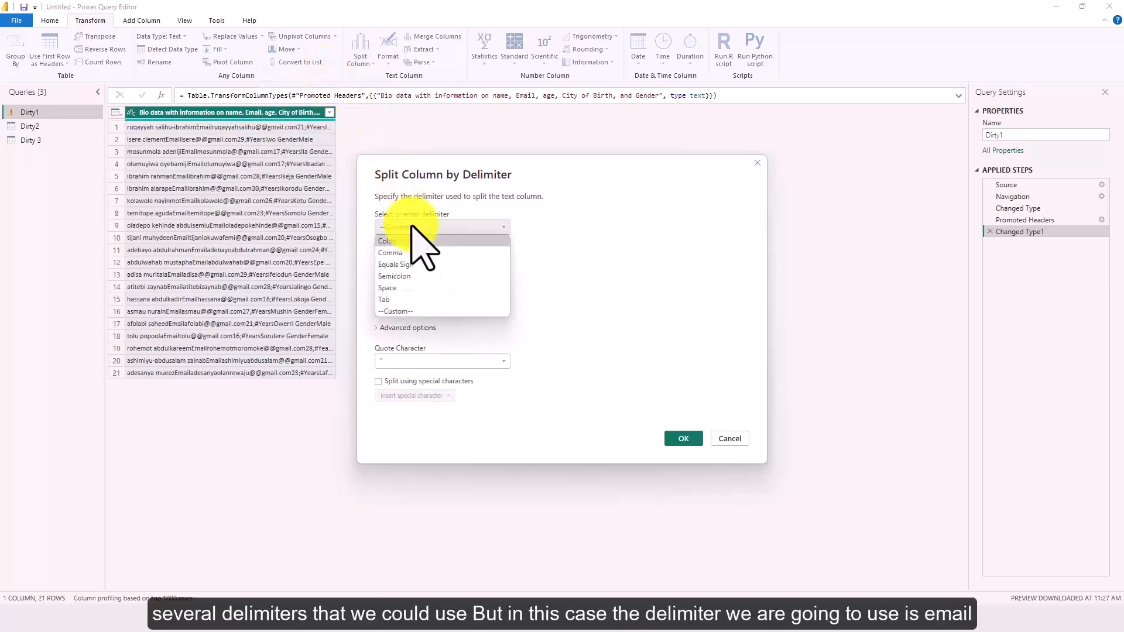
{"action": "left_click", "coordinate": [414, 311]}
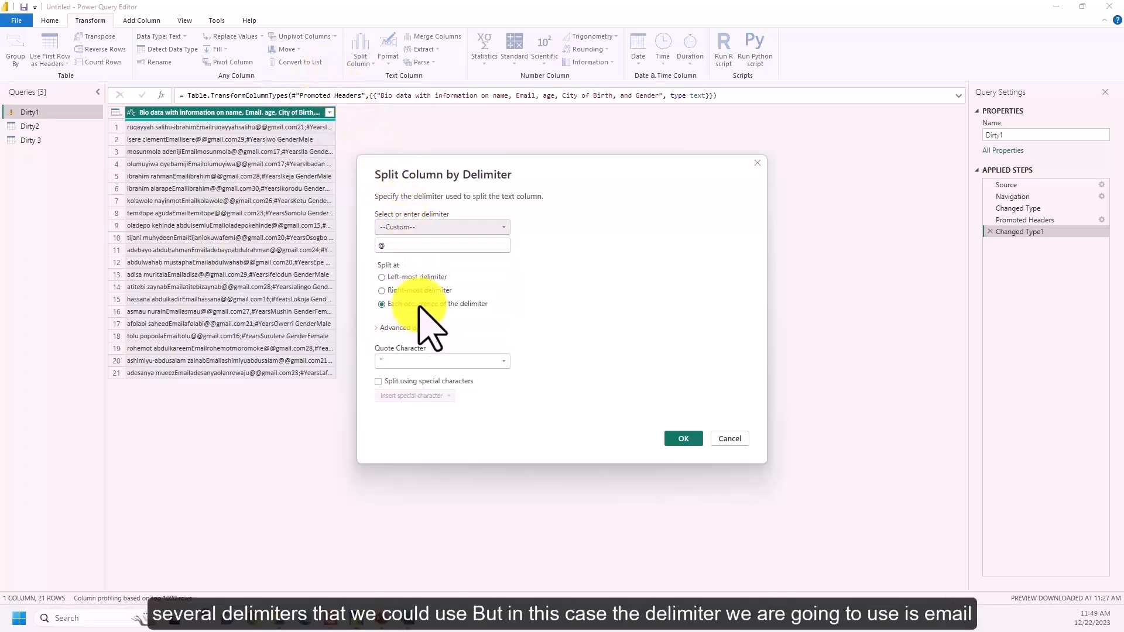
{"action": "double_click", "coordinate": [470, 246]}
{"action": "type", "text": "Email"}
{"action": "left_click", "coordinate": [436, 279]}
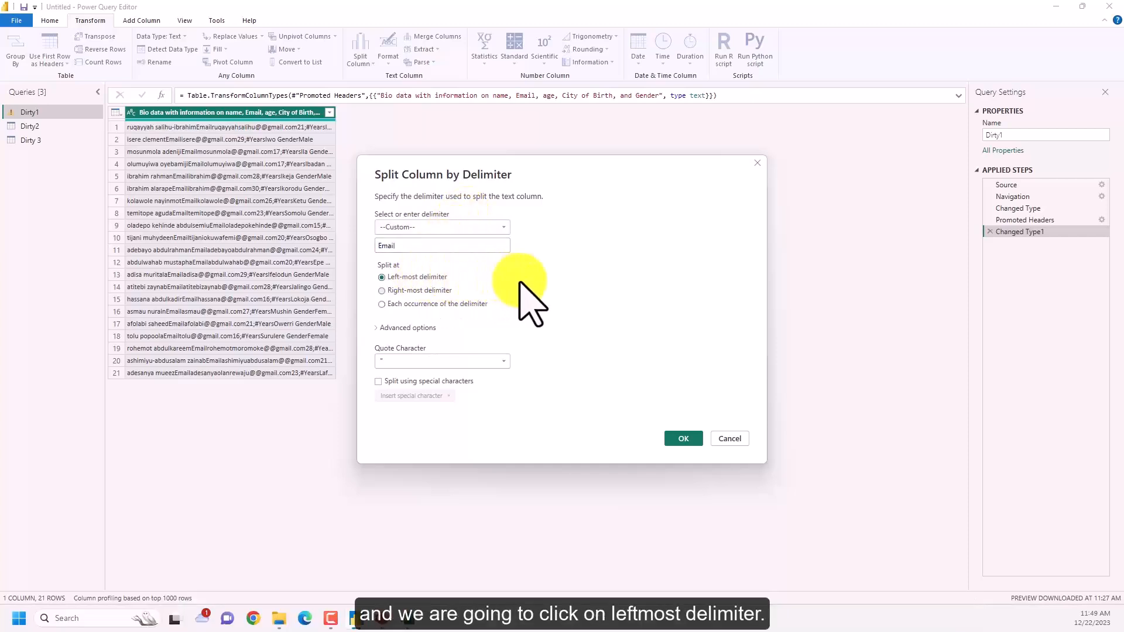
{"action": "left_click", "coordinate": [682, 440]}
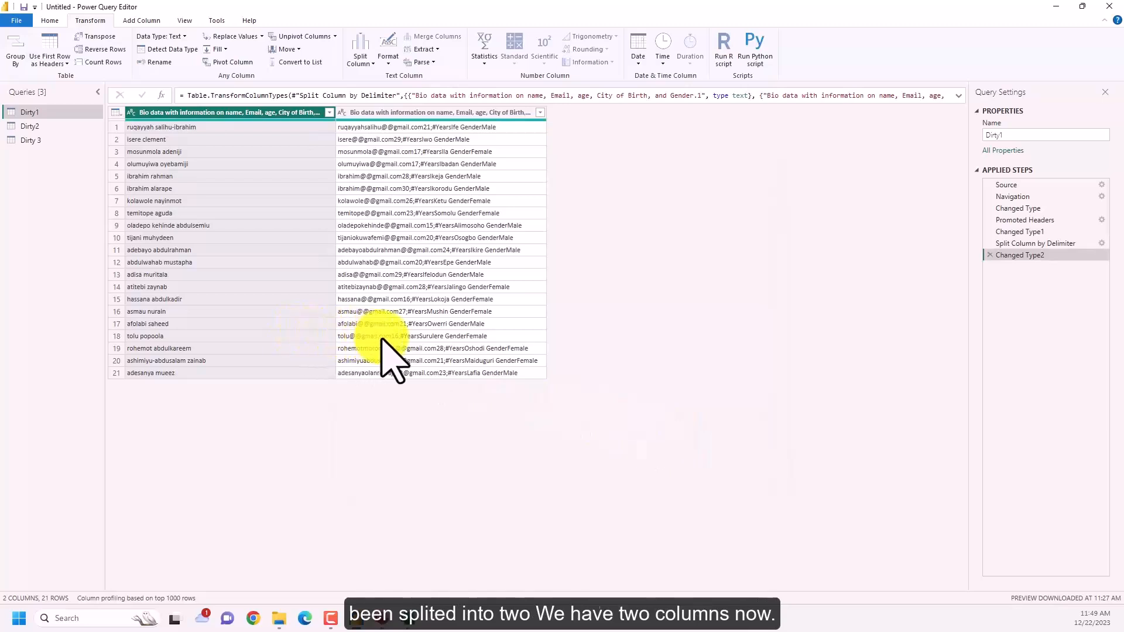
Split the second column, which holds the e-mail, age, city and gender text, by non-digit to digit.
{"action": "left_click", "coordinate": [397, 112]}
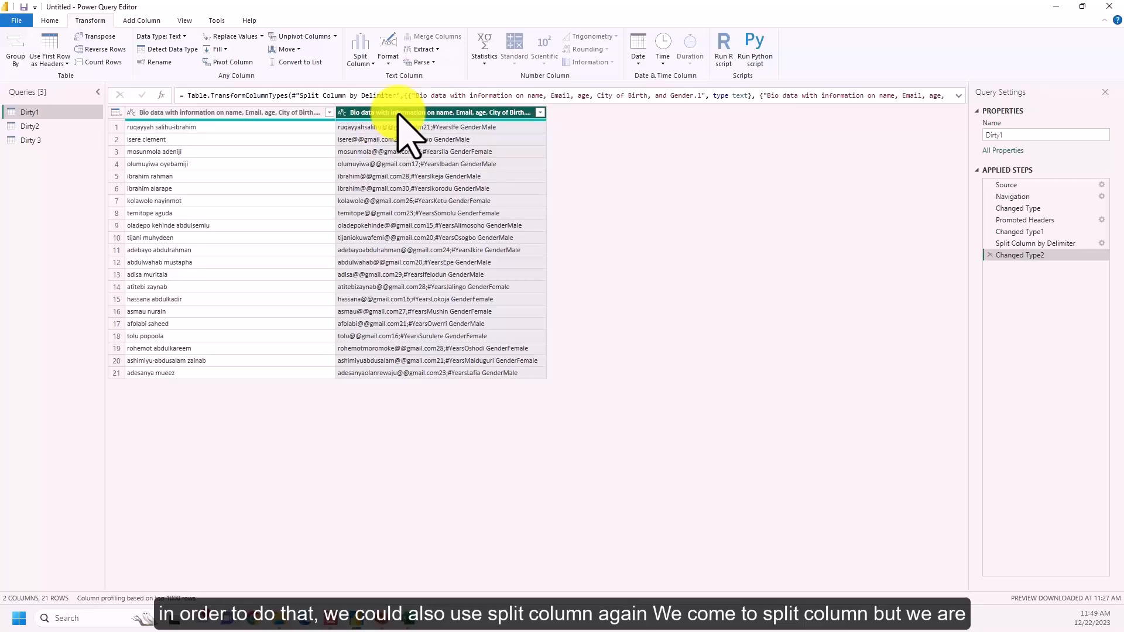
{"action": "left_click", "coordinate": [370, 63]}
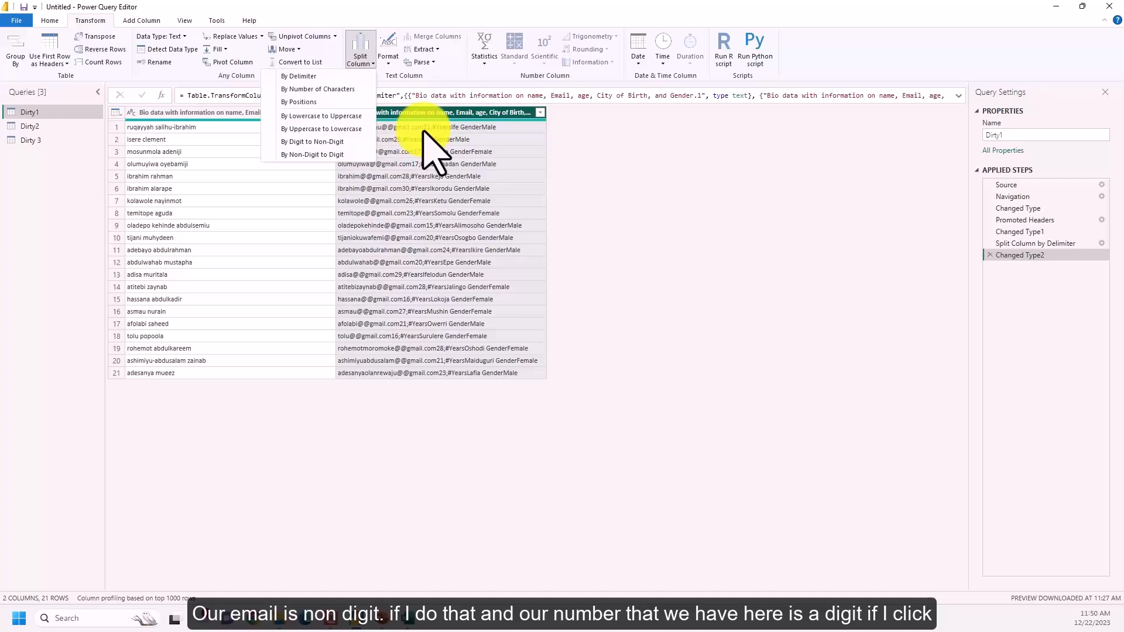
{"action": "left_click", "coordinate": [351, 154]}
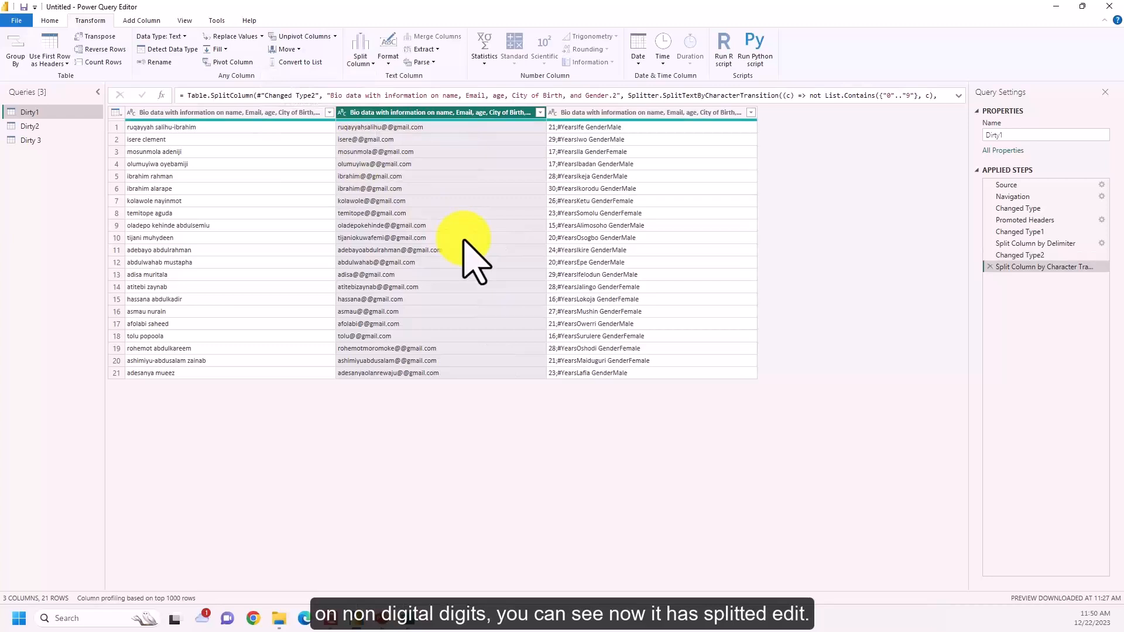
Try extracting the text before the delimiter ; in the third column, and remove that applied step.
{"action": "left_click", "coordinate": [672, 115]}
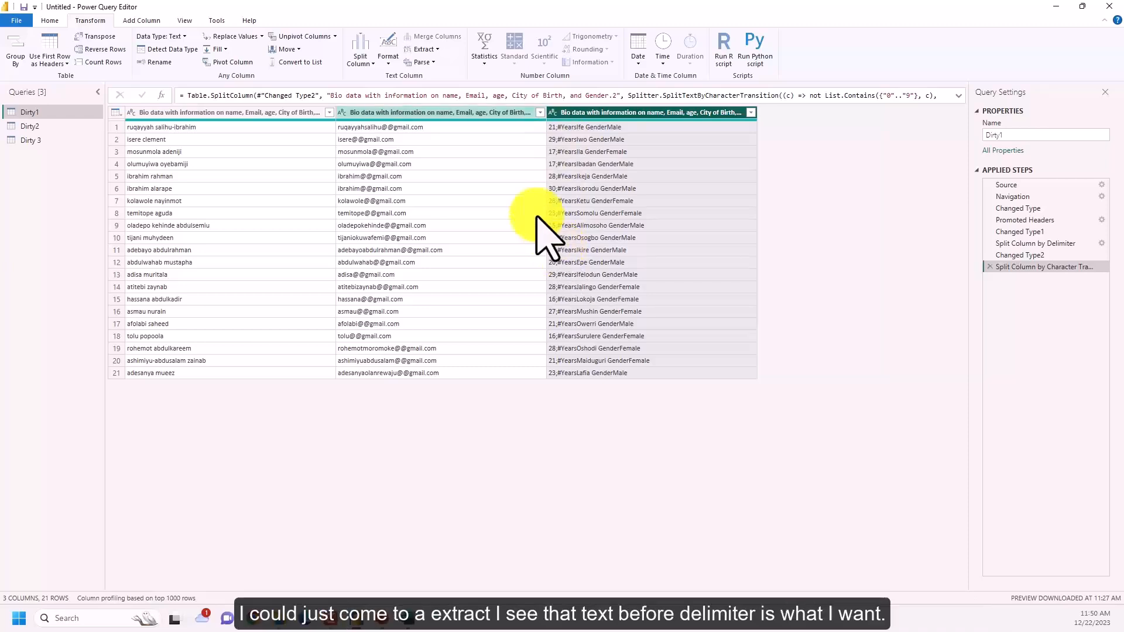
{"action": "left_click", "coordinate": [422, 50]}
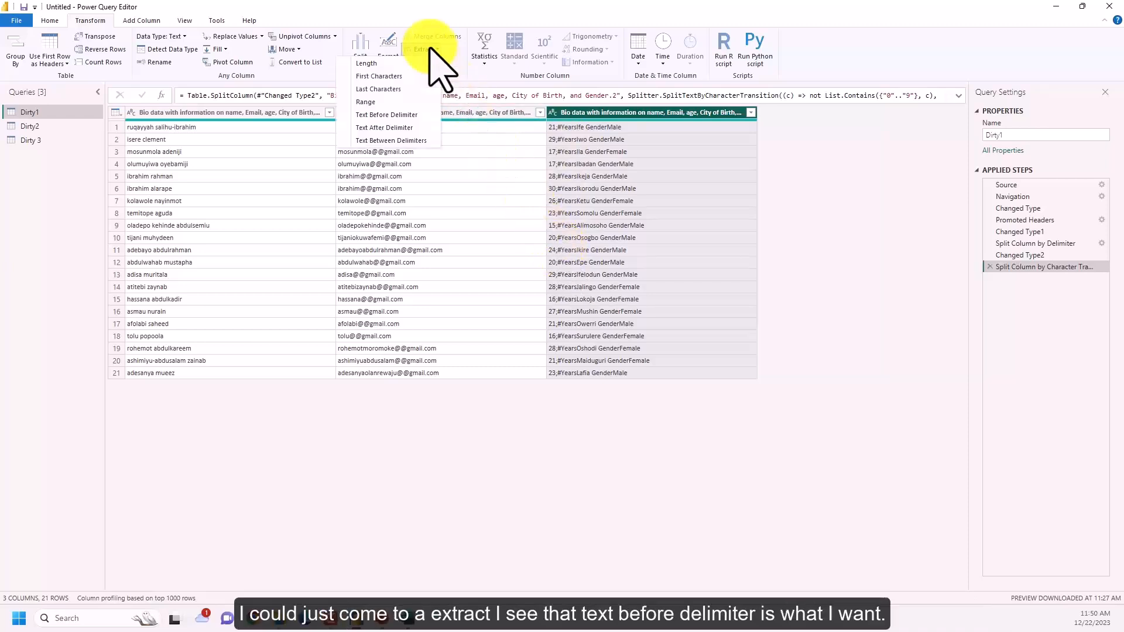
{"action": "left_click", "coordinate": [398, 115]}
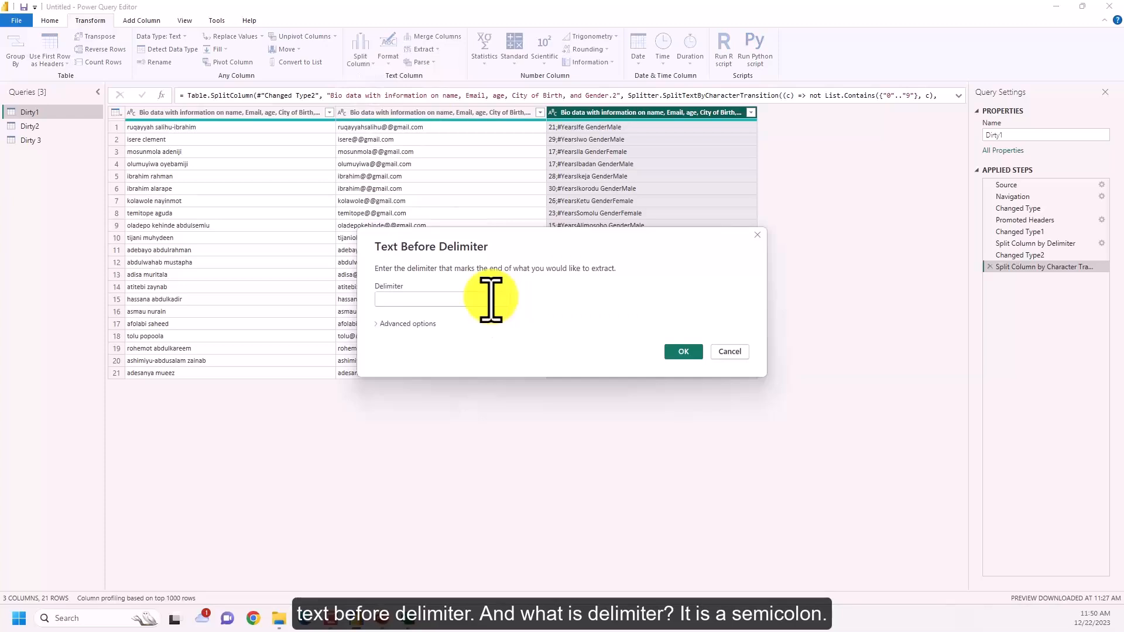
{"action": "left_click", "coordinate": [490, 298]}
{"action": "type", "text": ";"}
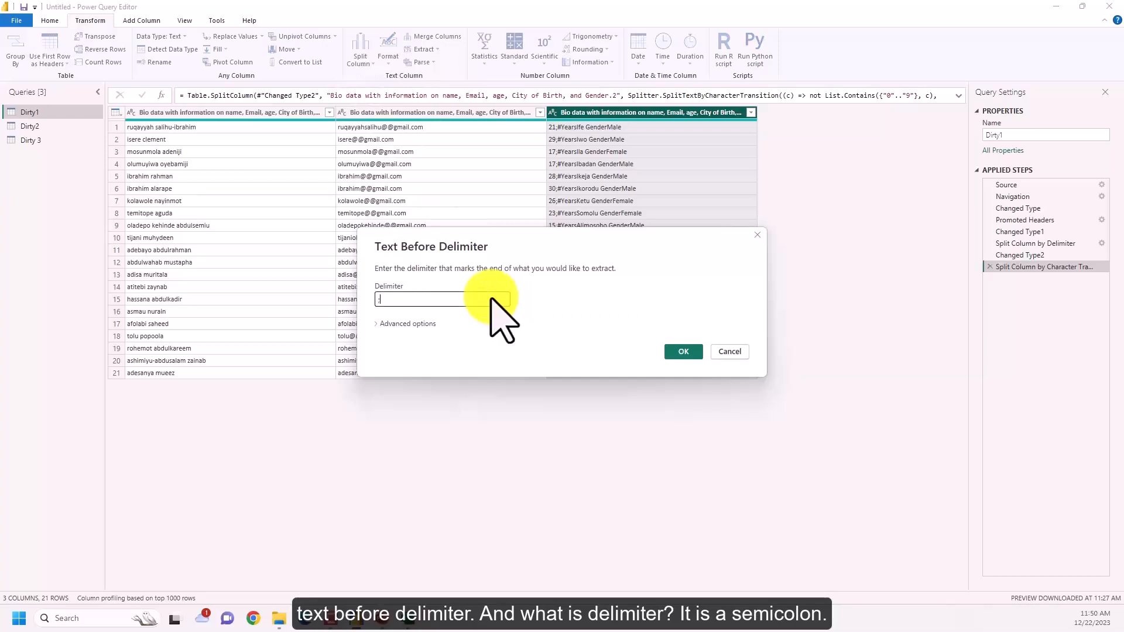
{"action": "left_click", "coordinate": [683, 352]}
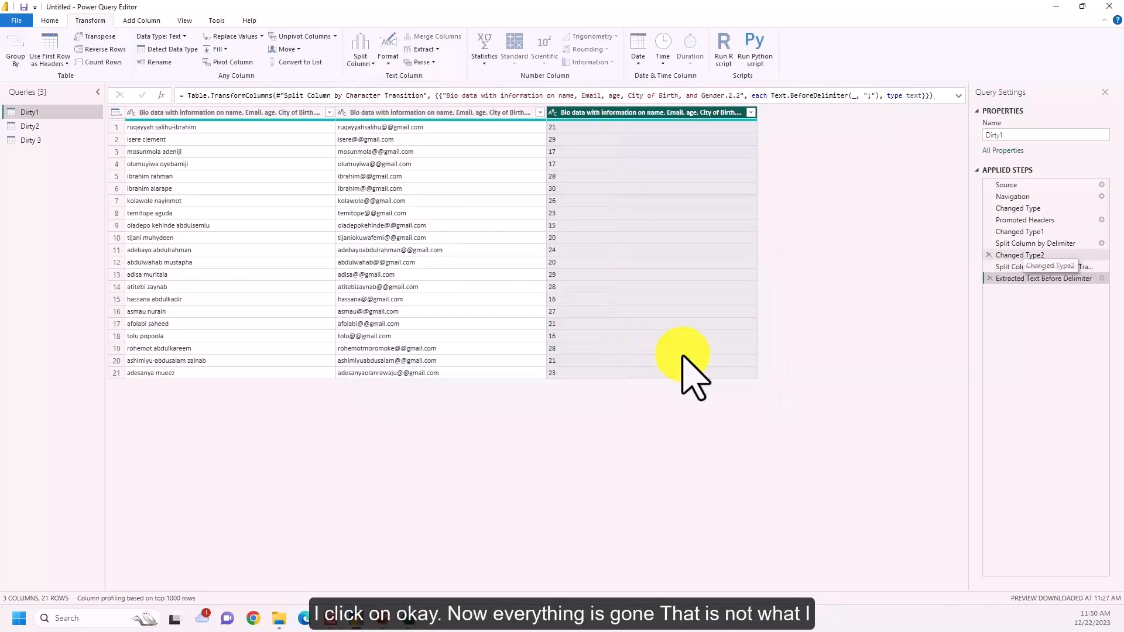
{"action": "left_click", "coordinate": [989, 279]}
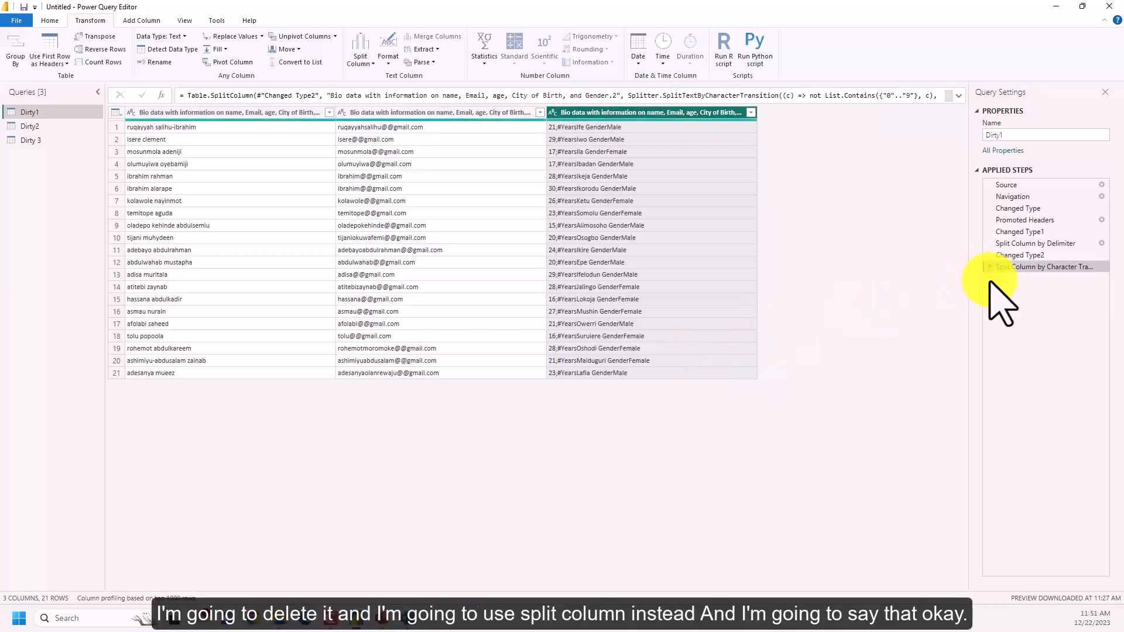
Split the third column, which starts with the age, by semicolon at the left-most delimiter.
{"action": "left_click", "coordinate": [367, 70]}
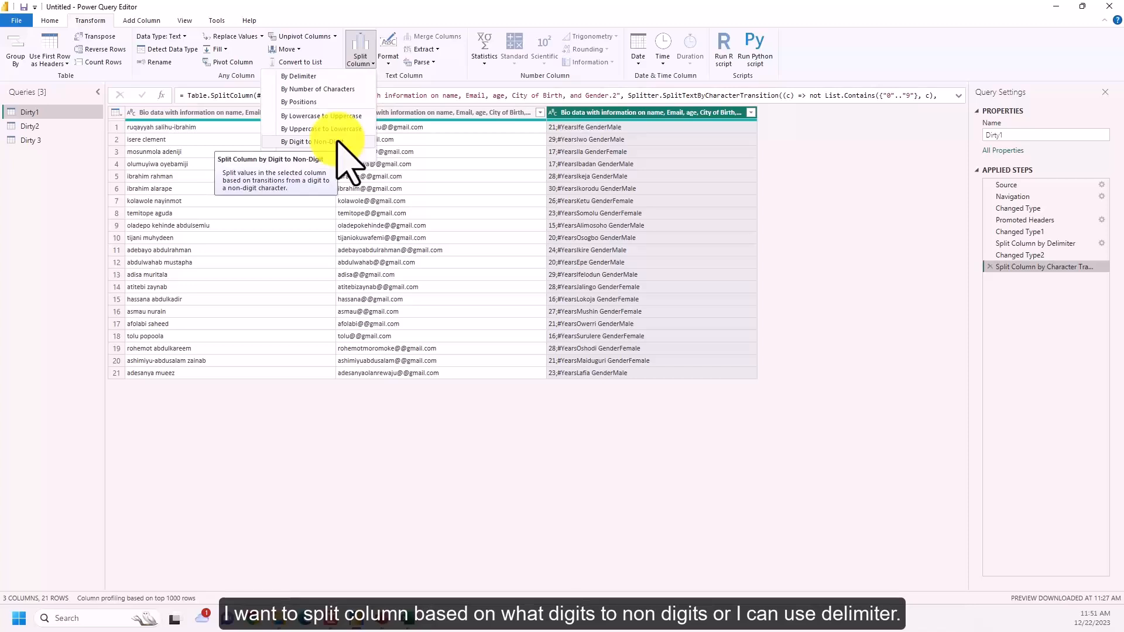
{"action": "left_click", "coordinate": [335, 76]}
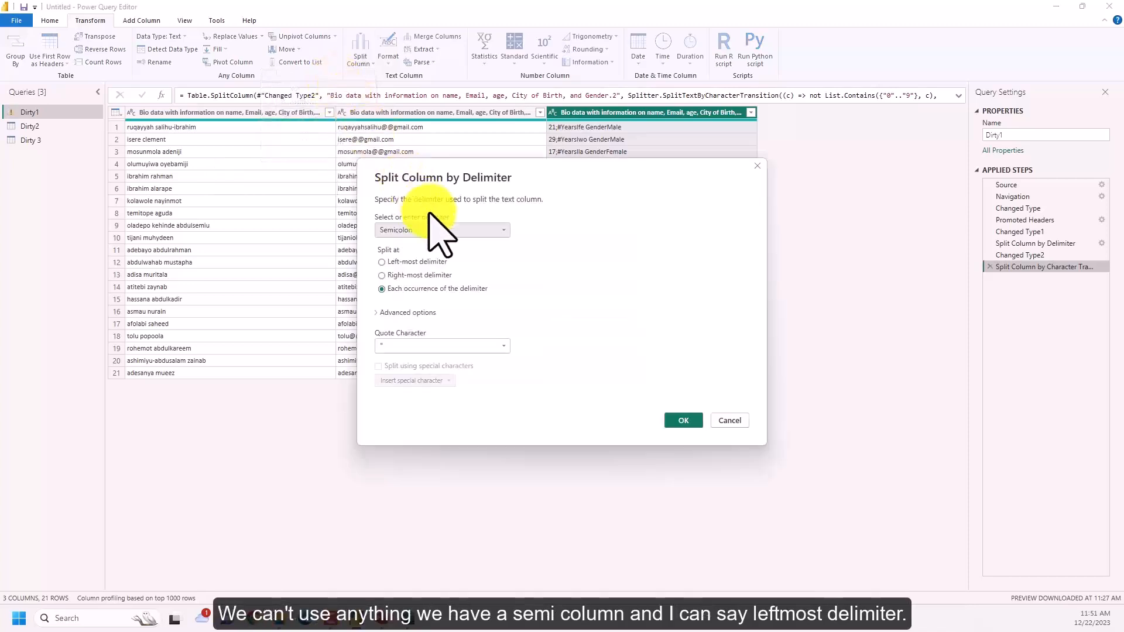
{"action": "left_click", "coordinate": [433, 261]}
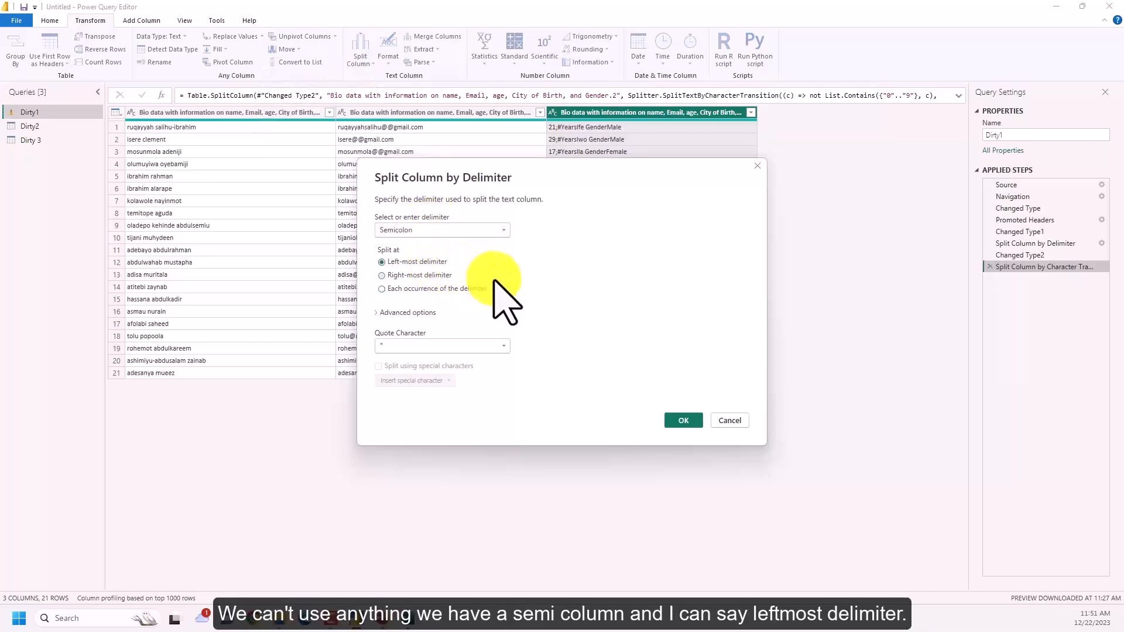
{"action": "left_click", "coordinate": [682, 422]}
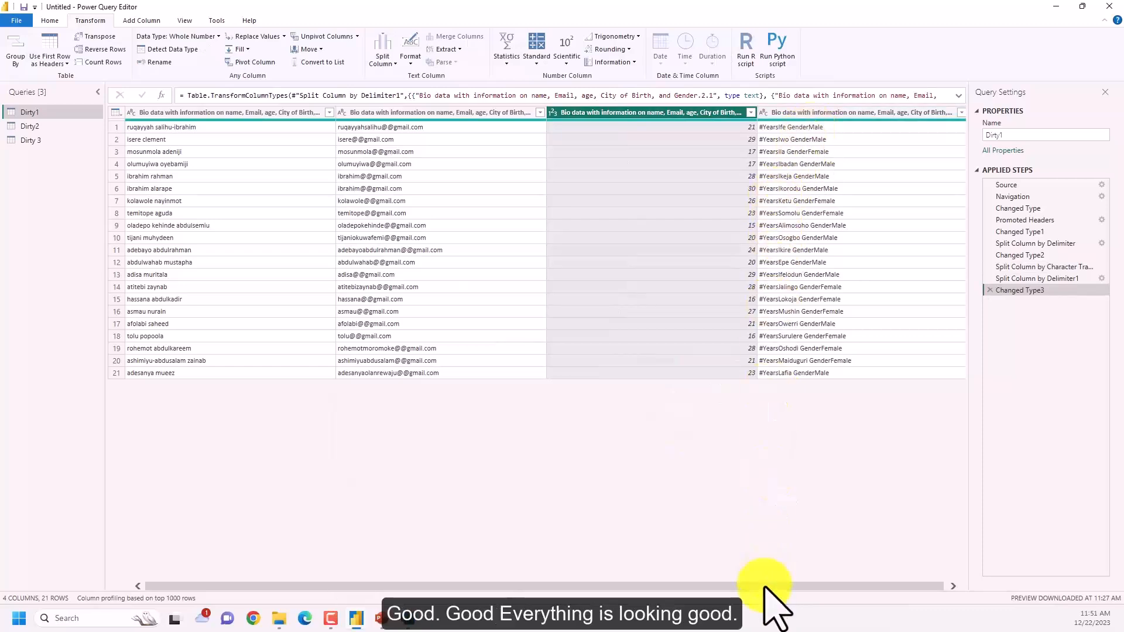
Check the City column in the Clean 1 sheet of the Excel workbook against the remaining text, and return to Power Query.
{"action": "left_click_drag", "start_coordinate": [764, 586], "coordinate": [828, 586]}
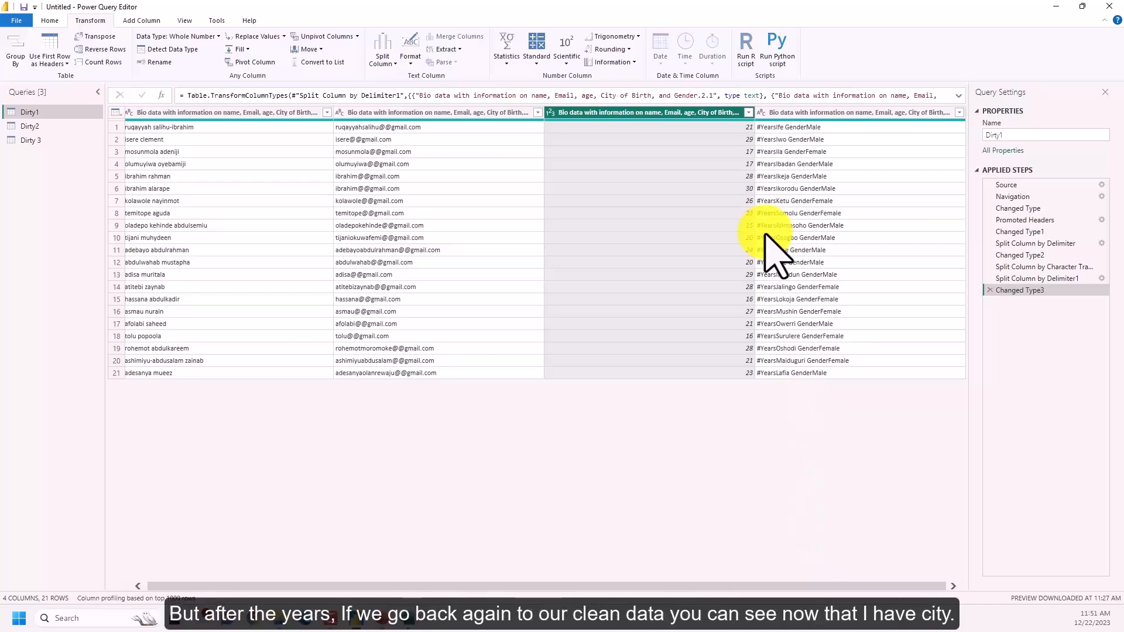
{"action": "left_click", "coordinate": [417, 621]}
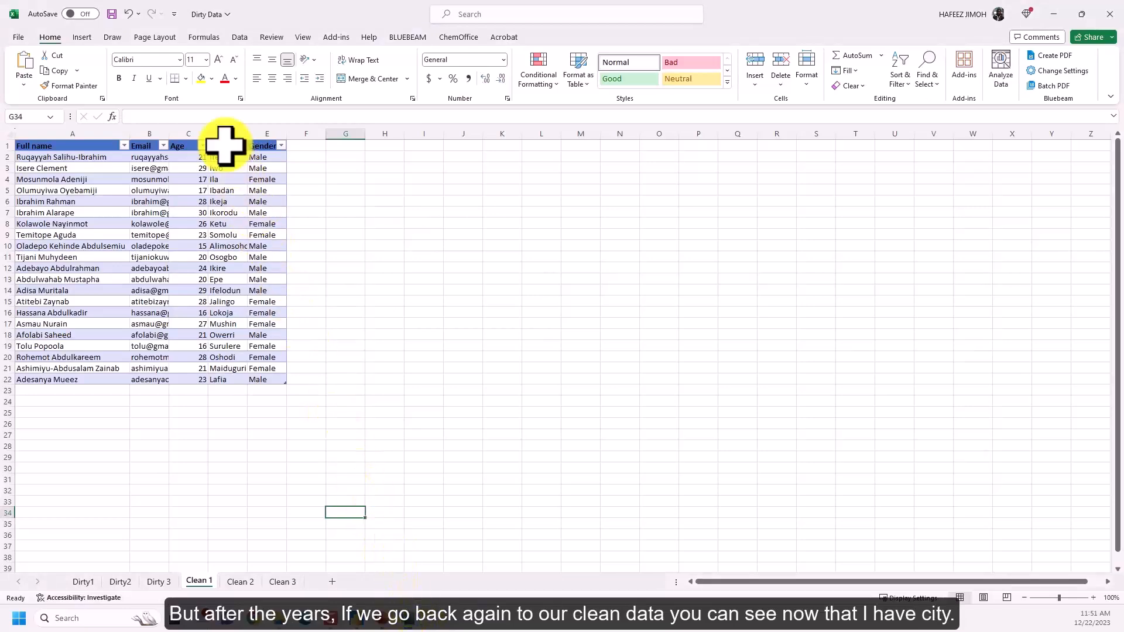
{"action": "left_click", "coordinate": [224, 145]}
{"action": "left_click", "coordinate": [1053, 14]}
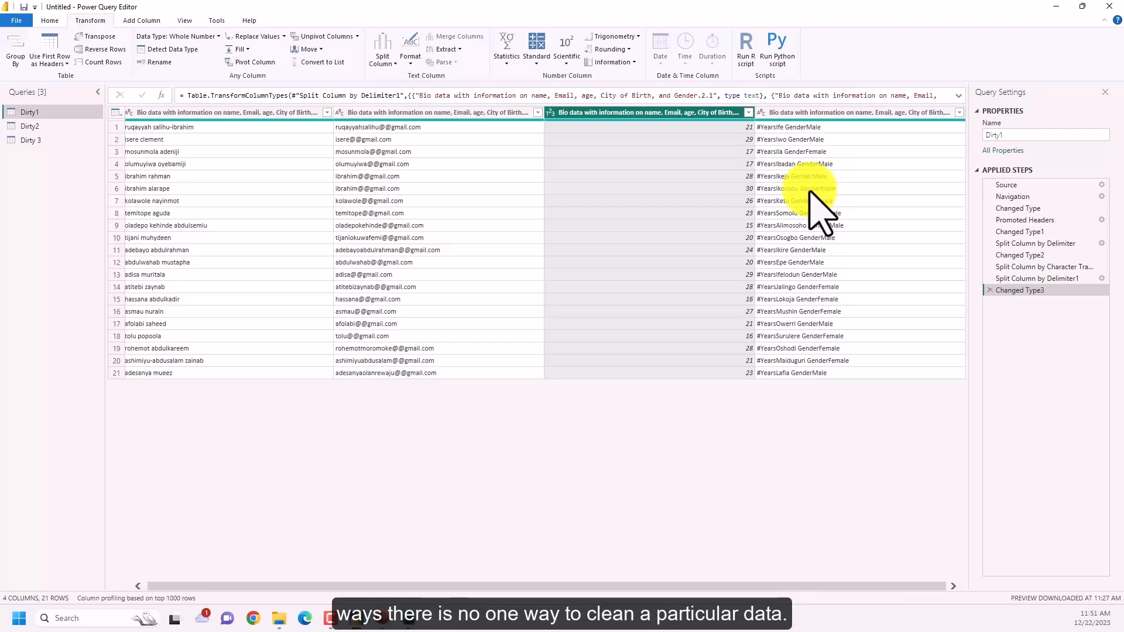
Split the last column, which holds the #Years city and gender text, by a custom space delimiter at the left-most delimiter.
{"action": "left_click", "coordinate": [820, 113]}
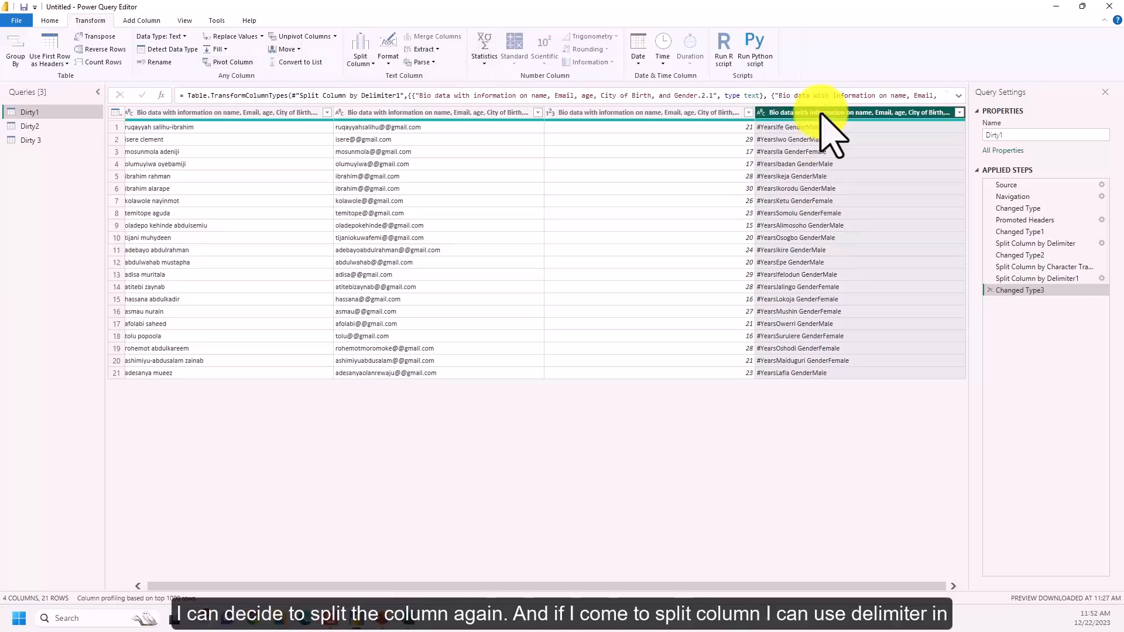
{"action": "left_click", "coordinate": [358, 62]}
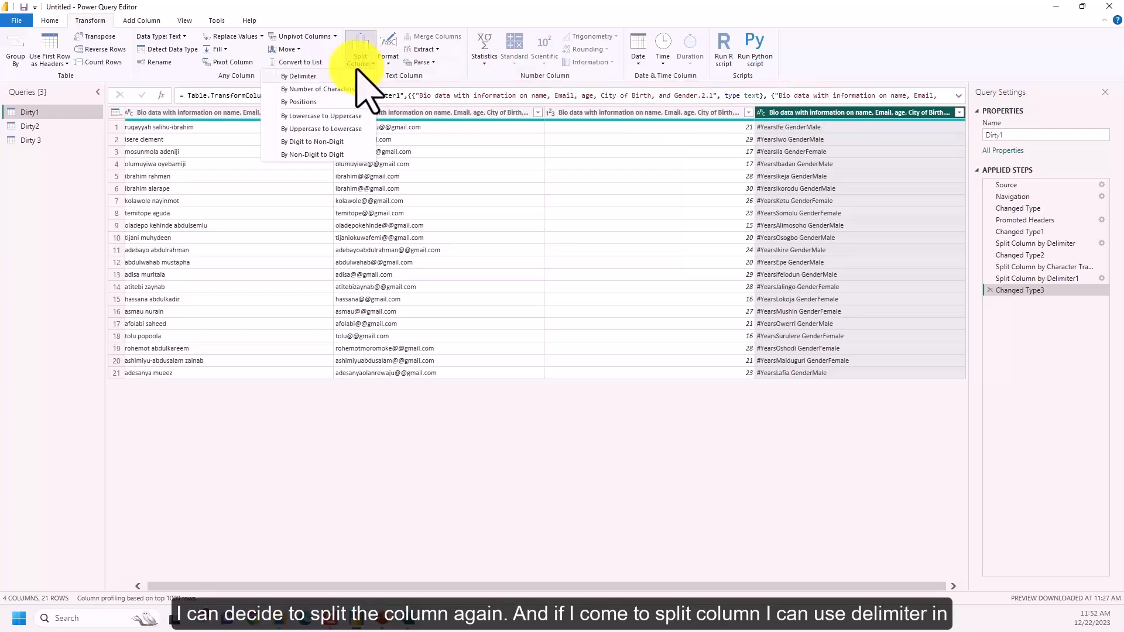
{"action": "left_click", "coordinate": [358, 71]}
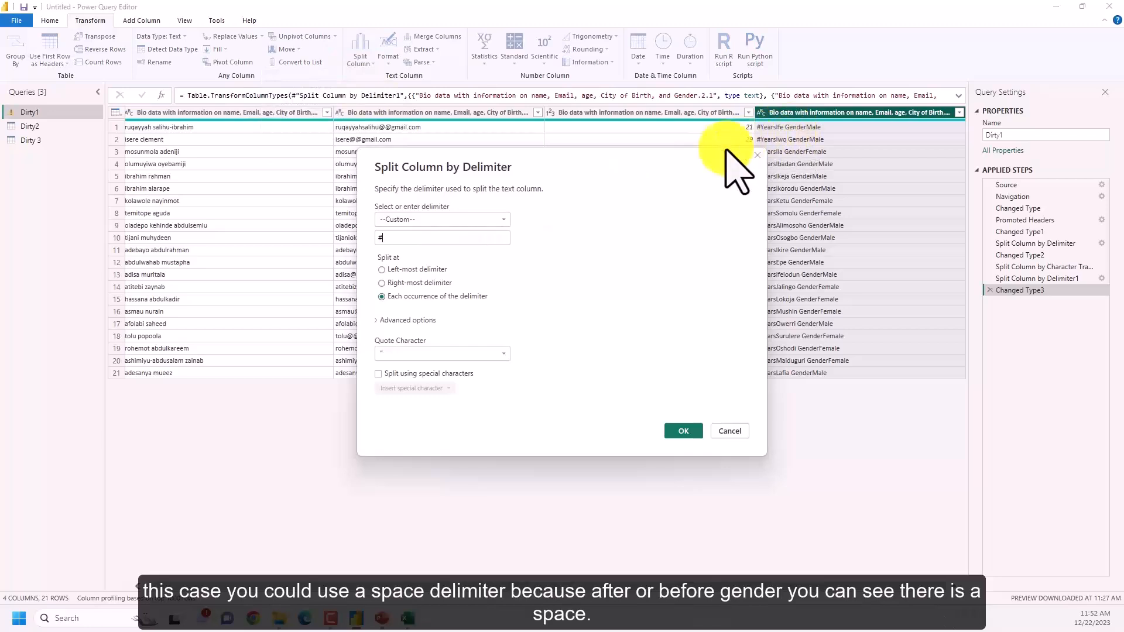
{"action": "key", "text": "Tab"}
{"action": "key", "text": "BackSpace"}
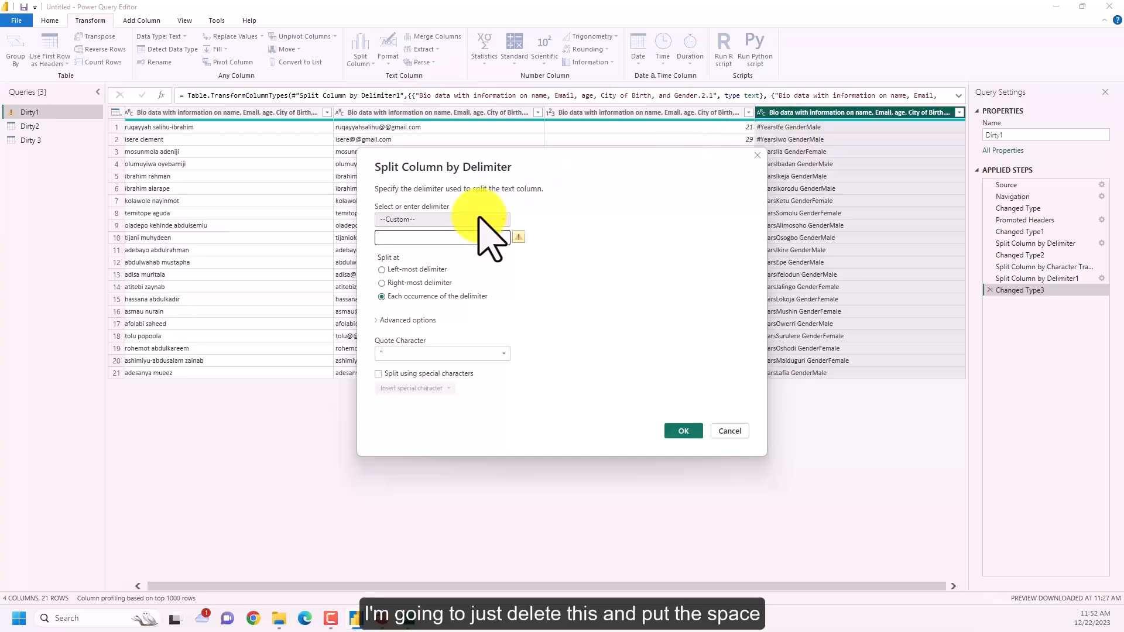
{"action": "left_click", "coordinate": [418, 269]}
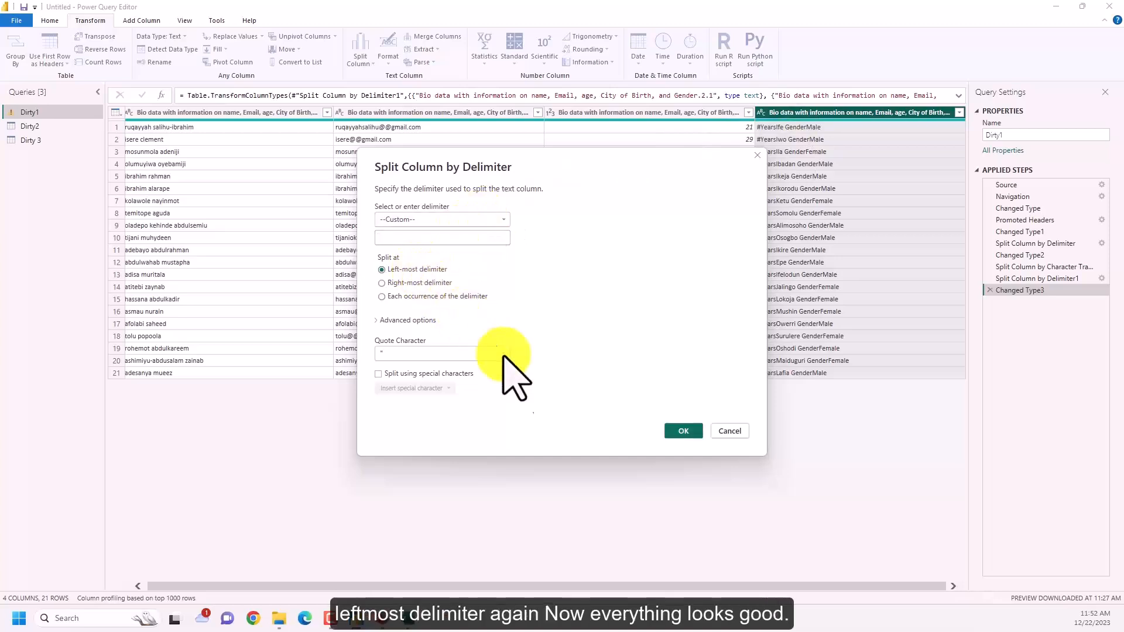
{"action": "key", "text": "Return"}
Extract the text after the delimiter Gender in the last column.
{"action": "left_click_drag", "start_coordinate": [715, 585], "coordinate": [895, 585]}
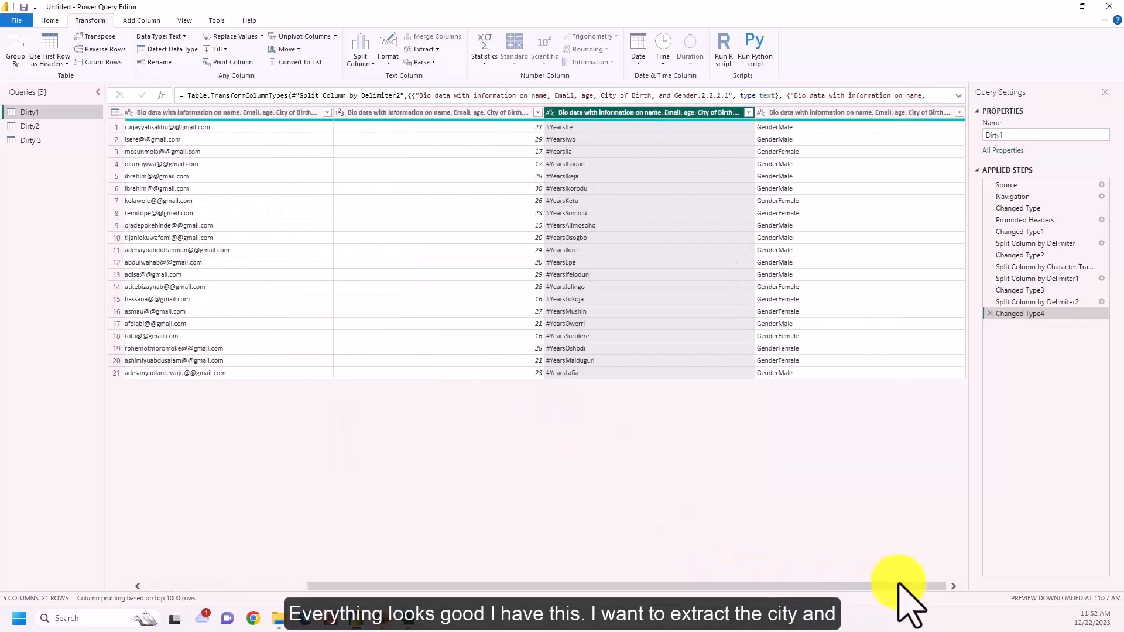
{"action": "left_click", "coordinate": [864, 112]}
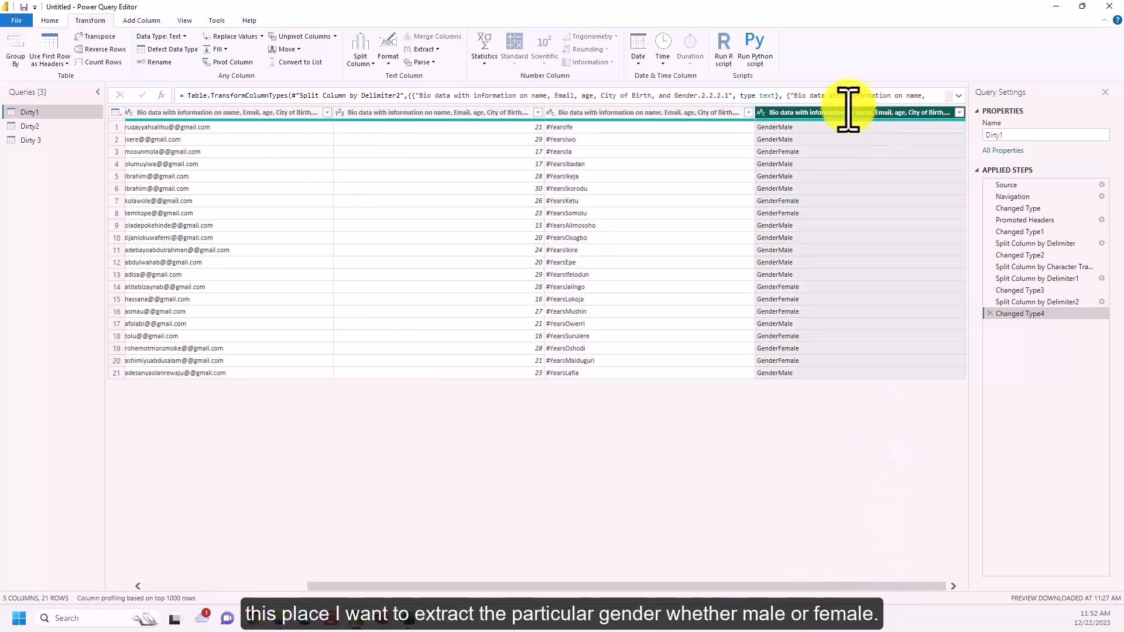
{"action": "left_click", "coordinate": [423, 49]}
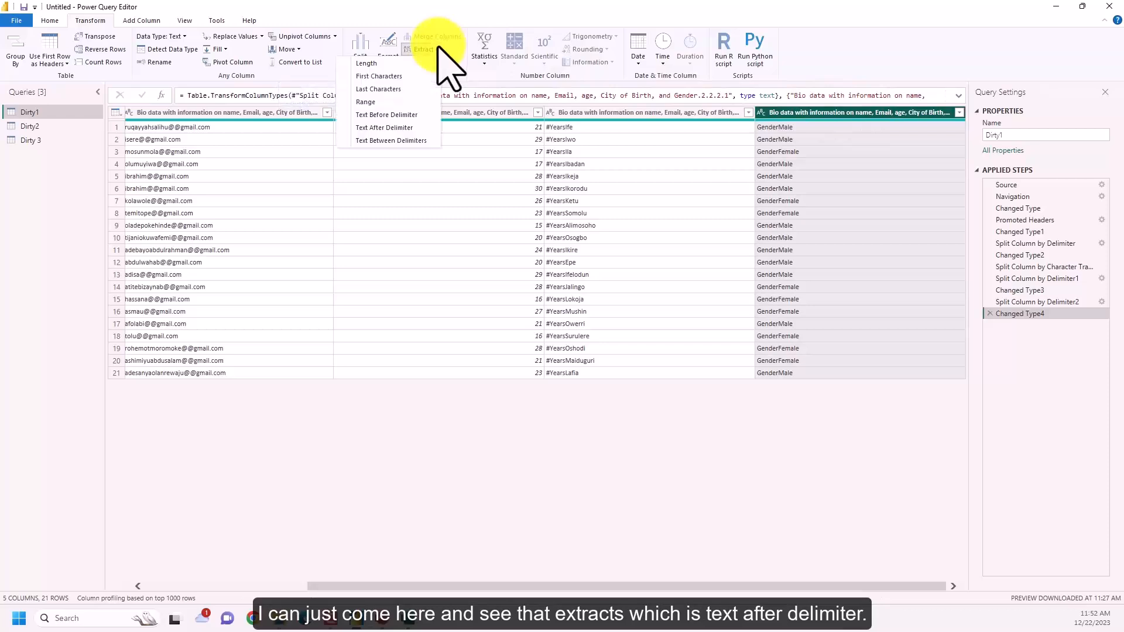
{"action": "left_click", "coordinate": [414, 128]}
{"action": "type", "text": "Gender"}
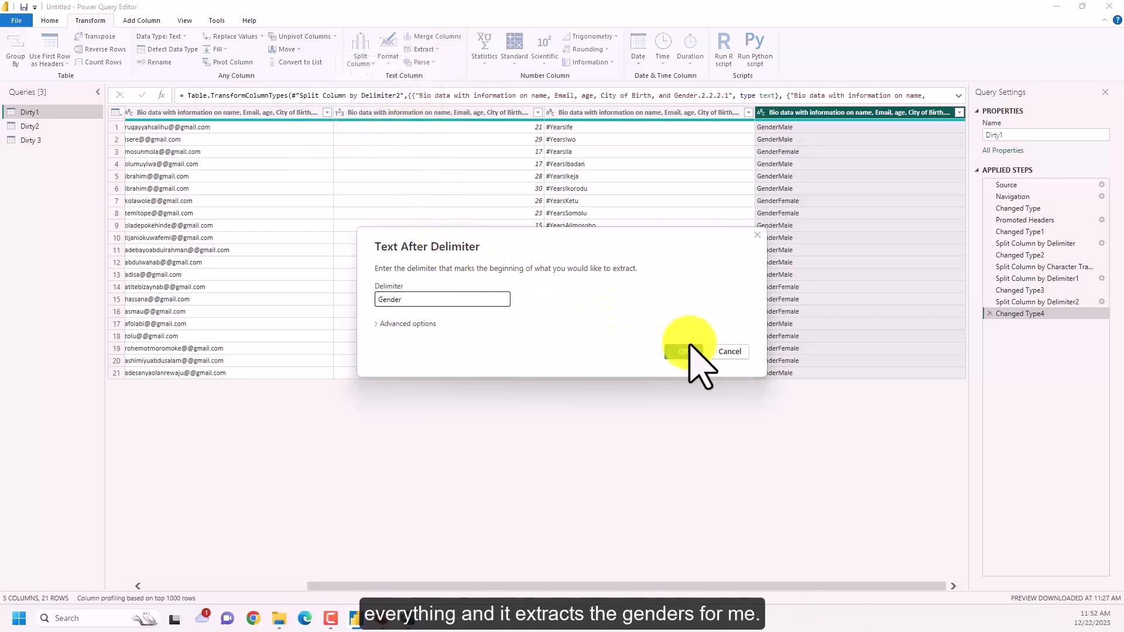
{"action": "left_click", "coordinate": [685, 351]}
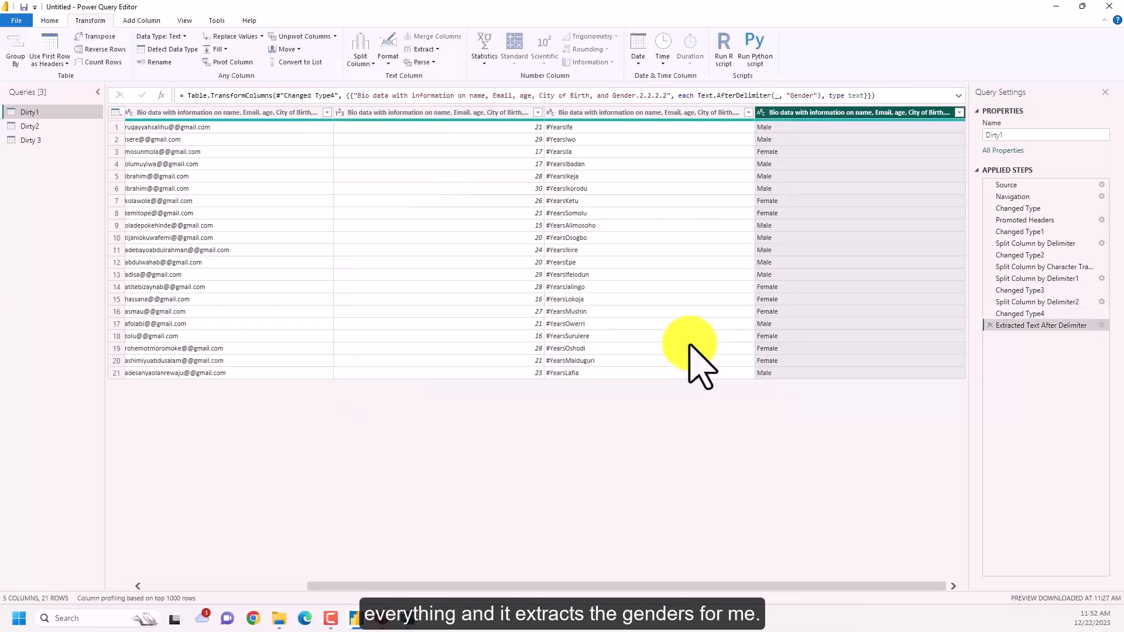
Start a new column from examples, using only the column with the #Years city text as the source.
{"action": "left_click", "coordinate": [667, 113]}
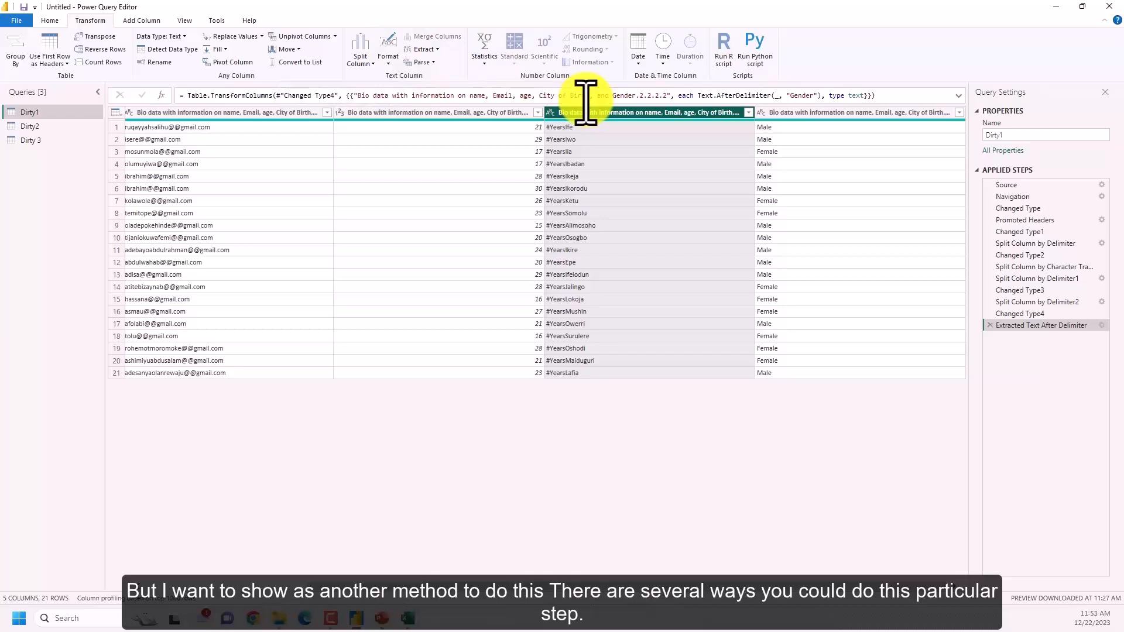
{"action": "left_click", "coordinate": [153, 23]}
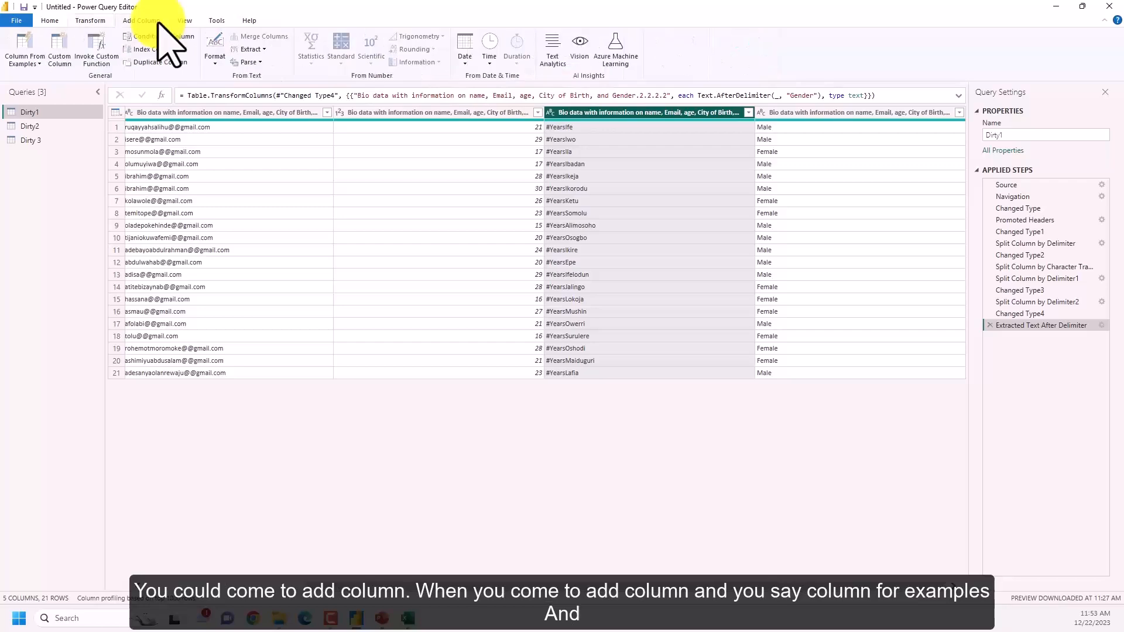
{"action": "left_click", "coordinate": [36, 45]}
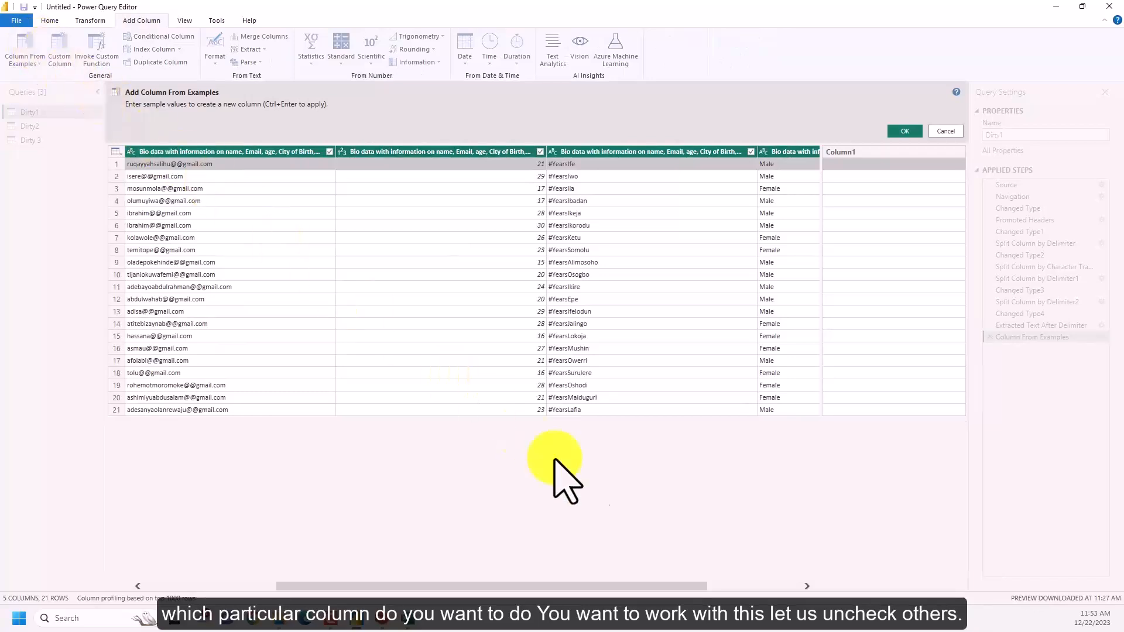
{"action": "left_click_drag", "start_coordinate": [705, 586], "coordinate": [482, 584]}
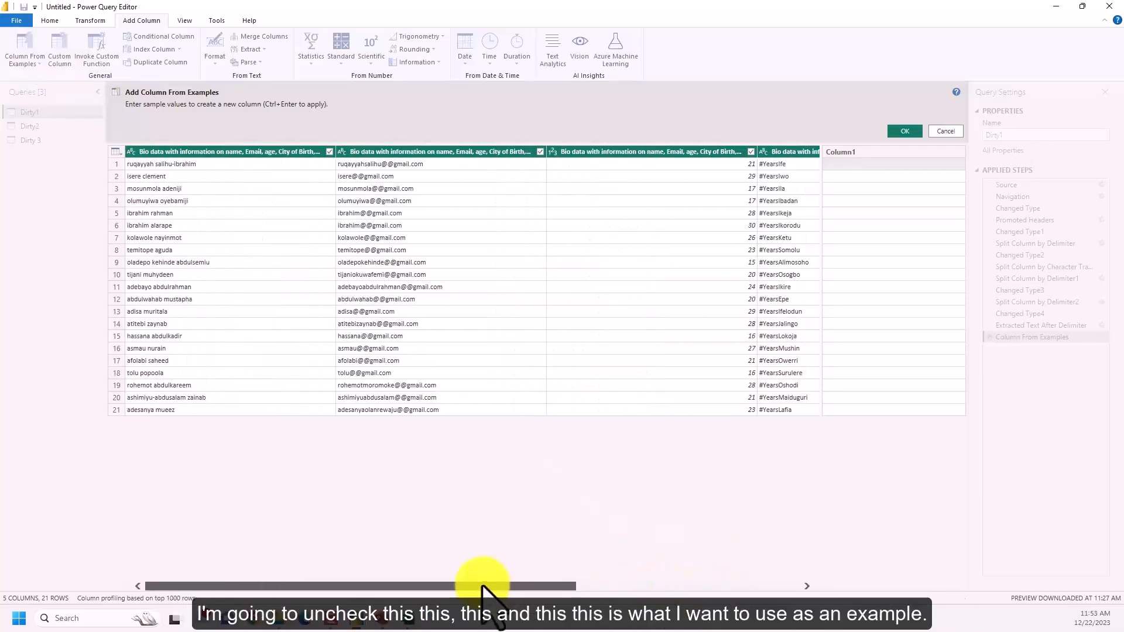
{"action": "left_click", "coordinate": [329, 152]}
{"action": "left_click", "coordinate": [539, 152]}
{"action": "left_click", "coordinate": [750, 152]}
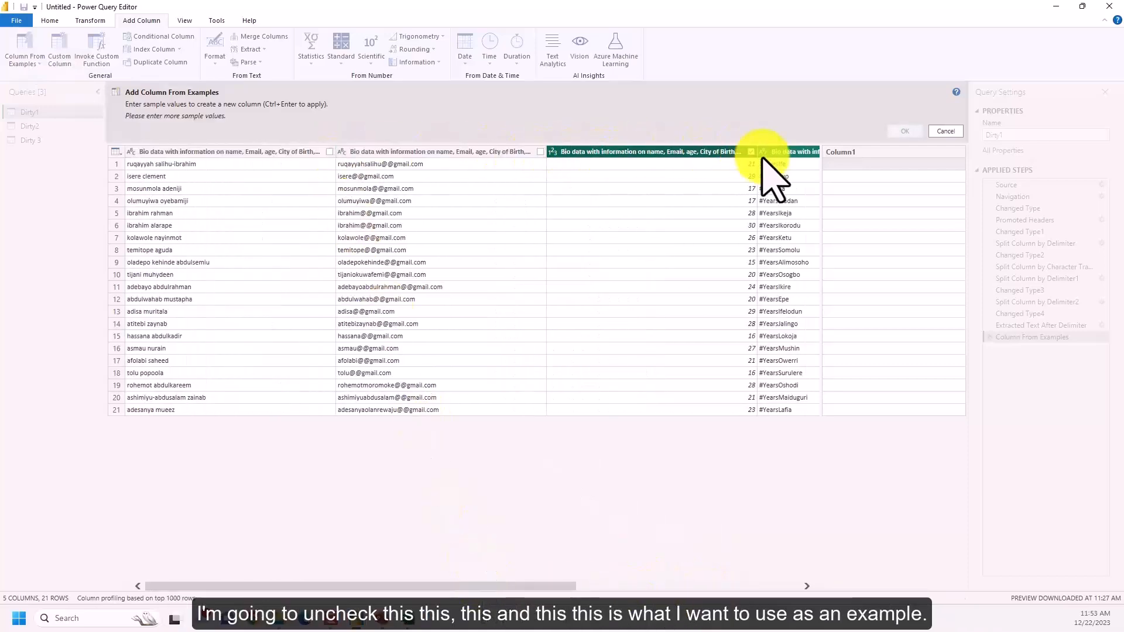
{"action": "scroll", "coordinate": [814, 515], "scroll_direction": "right", "scroll_amount": 3}
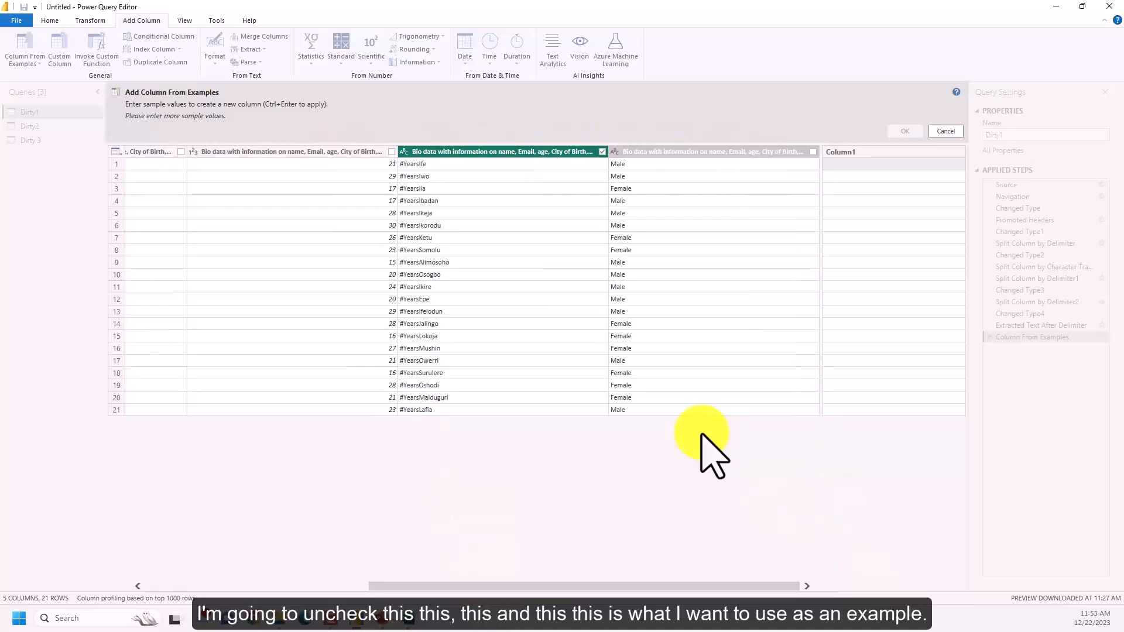
Give Ife and Iwo as the sample values for the first two rows and add the resulting city column.
{"action": "left_click", "coordinate": [856, 166]}
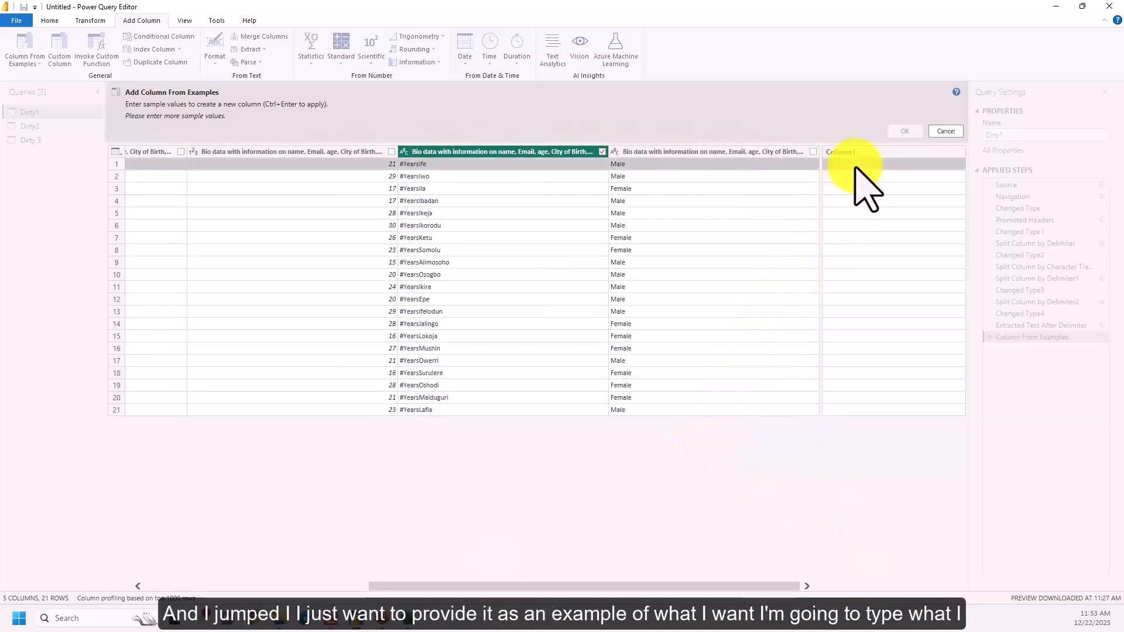
{"action": "type", "text": "Ife"}
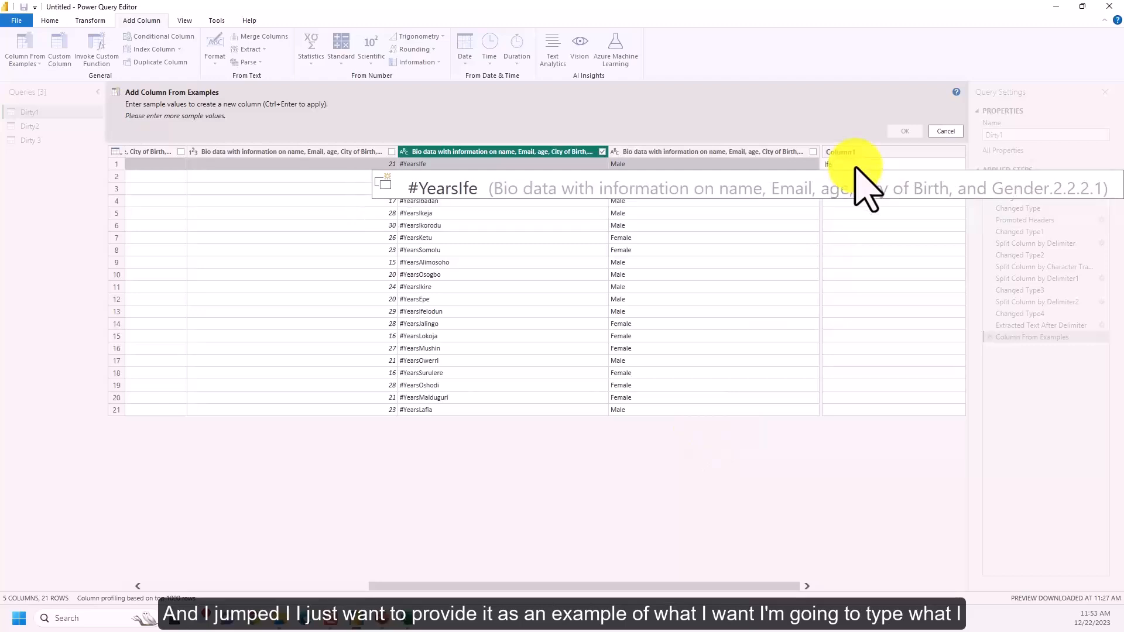
{"action": "key", "text": "Return"}
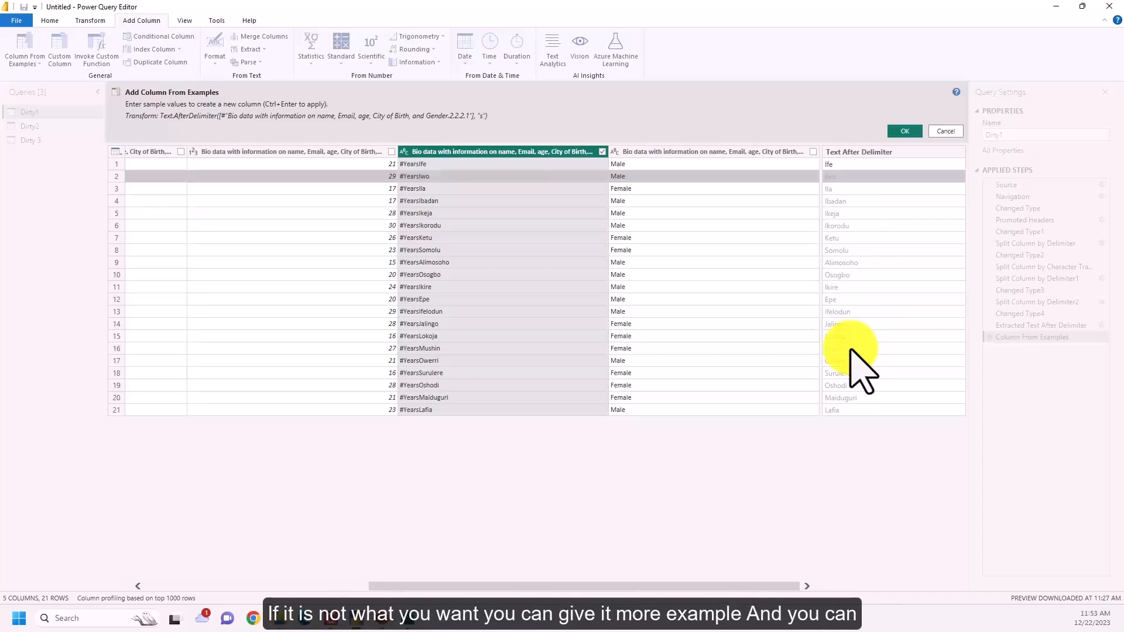
{"action": "type", "text": "Iwo"}
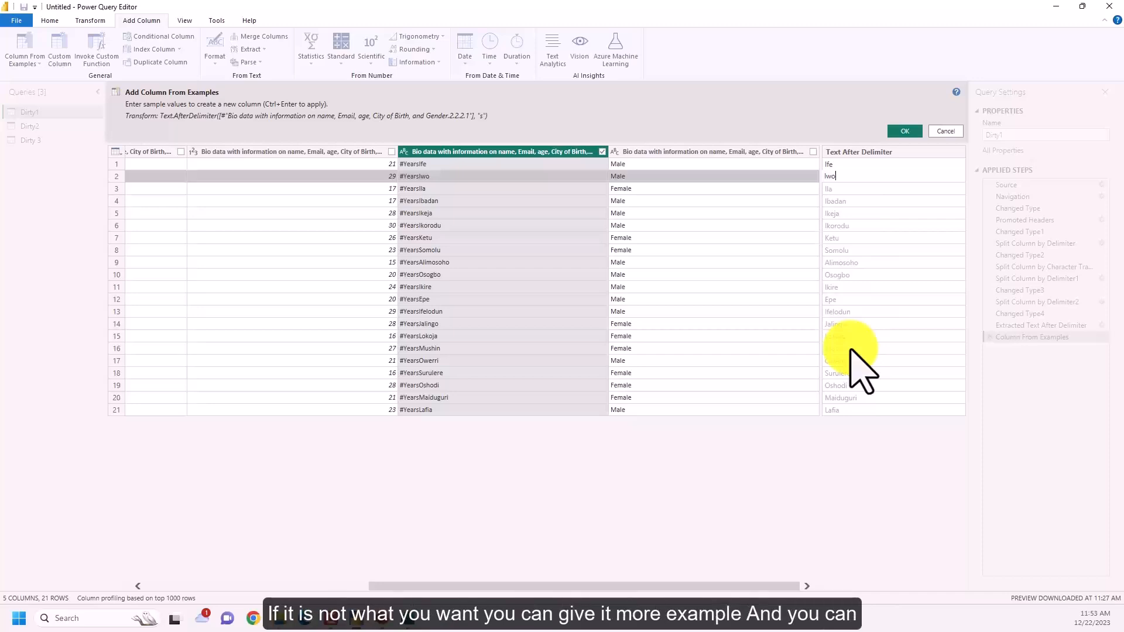
{"action": "key", "text": "Return"}
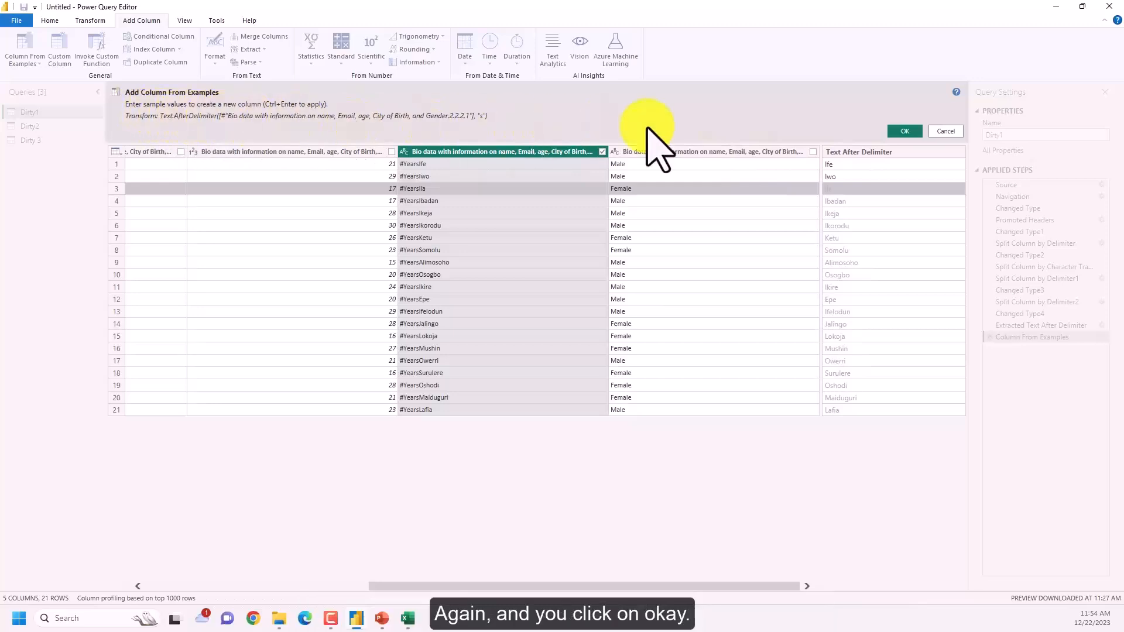
{"action": "left_click", "coordinate": [905, 133]}
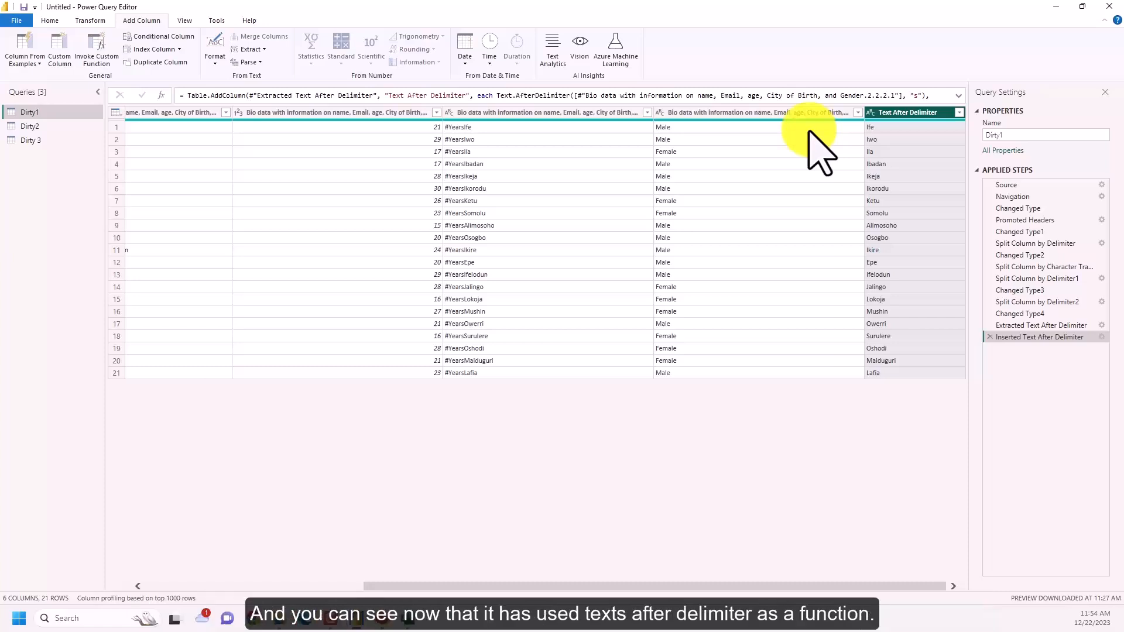
{"action": "left_click_drag", "start_coordinate": [498, 99], "coordinate": [569, 102]}
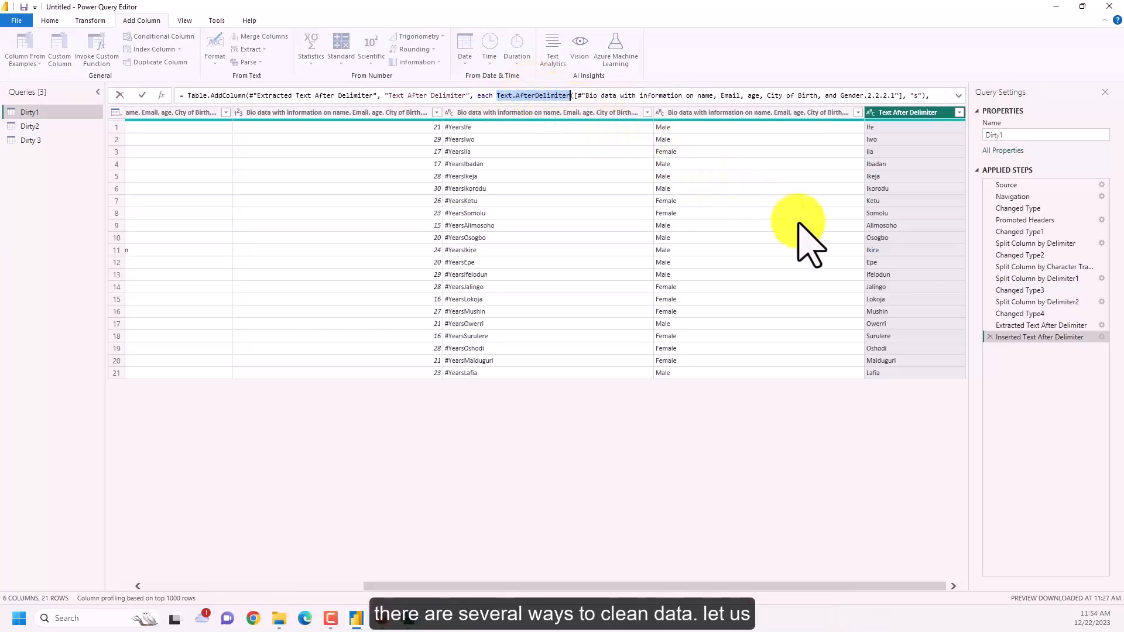
Rename the first three columns as name, Email and Age.
{"action": "left_click", "coordinate": [865, 586]}
{"action": "left_click_drag", "start_coordinate": [668, 582], "coordinate": [482, 585]}
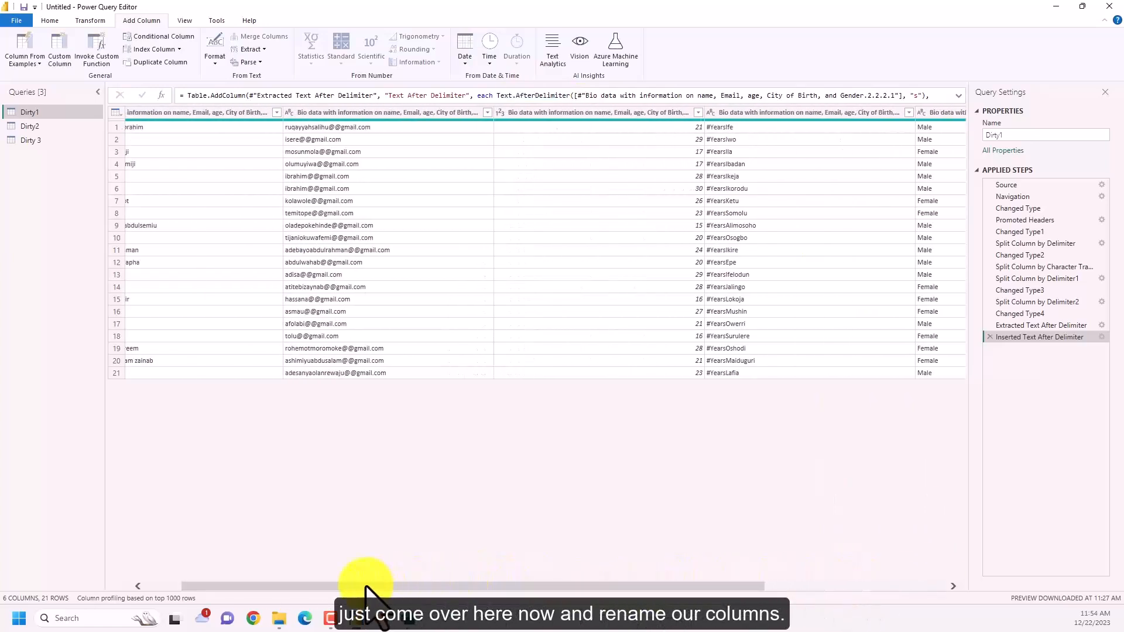
{"action": "left_click_drag", "start_coordinate": [366, 591], "coordinate": [326, 589]}
{"action": "double_click", "coordinate": [265, 113]}
{"action": "type", "text": "name"}
{"action": "key", "text": "Return"}
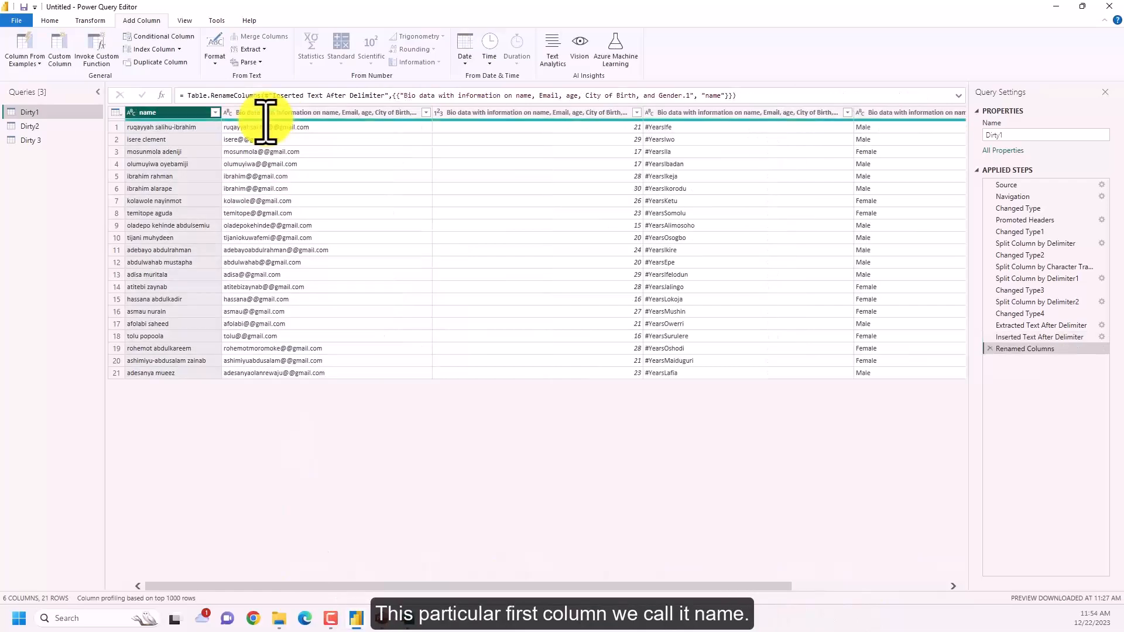
{"action": "double_click", "coordinate": [269, 112]}
{"action": "type", "text": "email"}
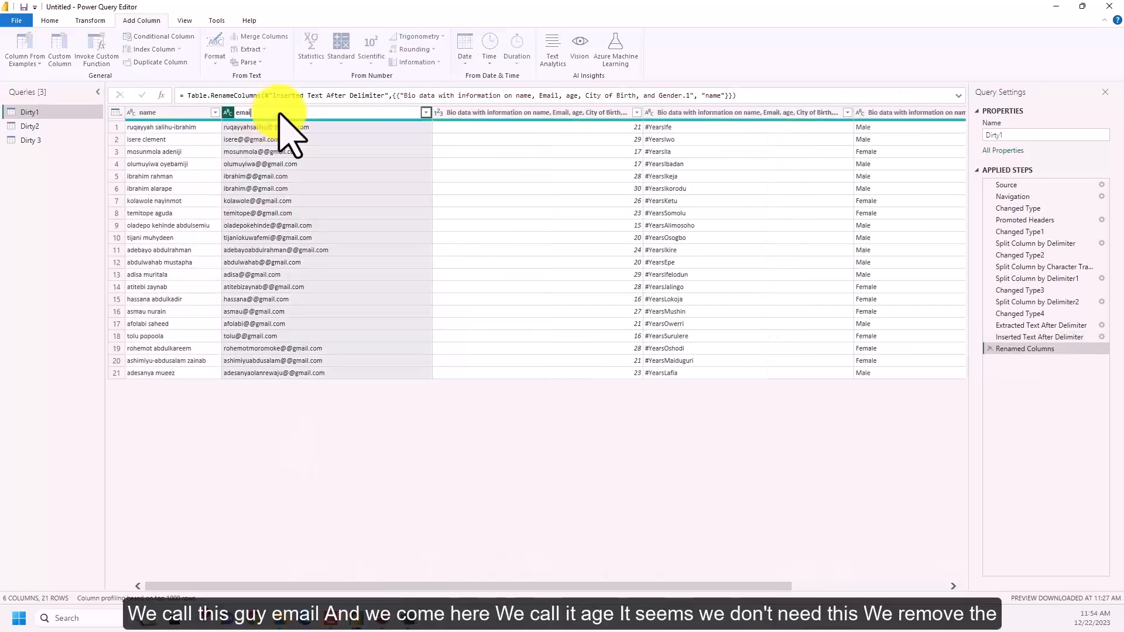
{"action": "key", "text": "Return"}
{"action": "double_click", "coordinate": [392, 113]}
{"action": "type", "text": "Age"}
{"action": "key", "text": "Return"}
Remove the leftover #Years city column and rename the two remaining columns as Gender and City.
{"action": "right_click", "coordinate": [494, 113]}
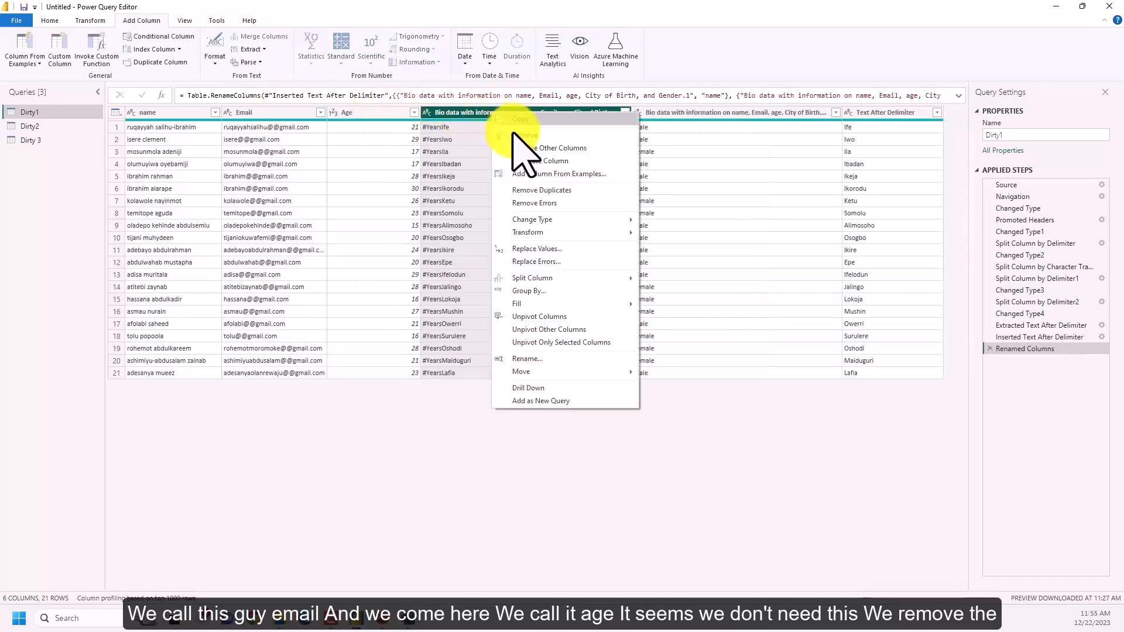
{"action": "left_click", "coordinate": [515, 136]}
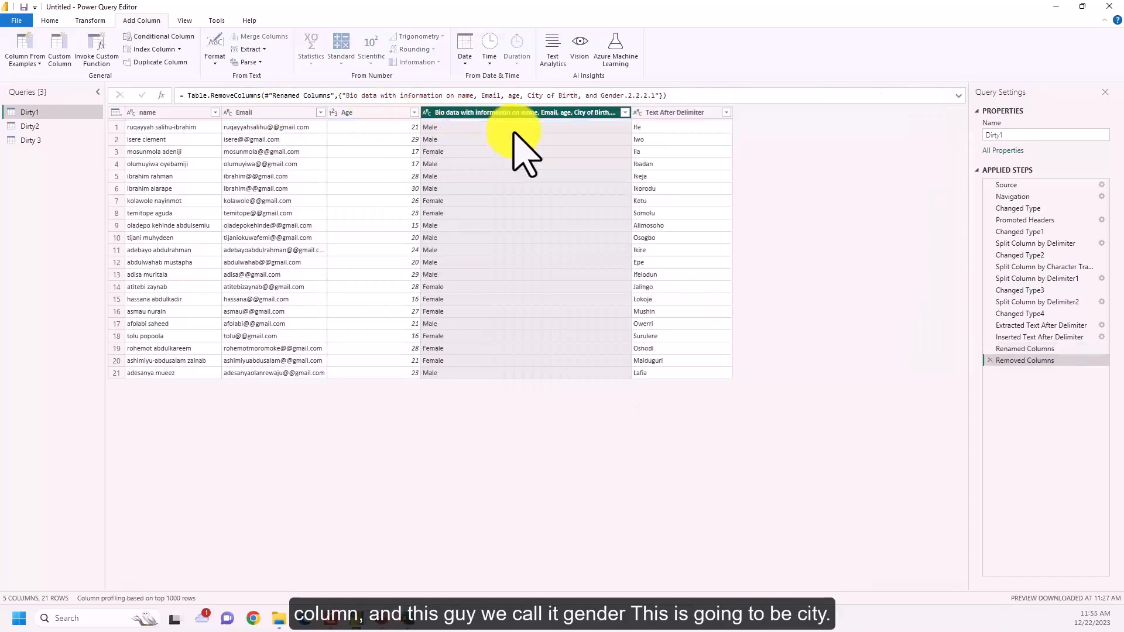
{"action": "double_click", "coordinate": [553, 113]}
{"action": "type", "text": "Gender"}
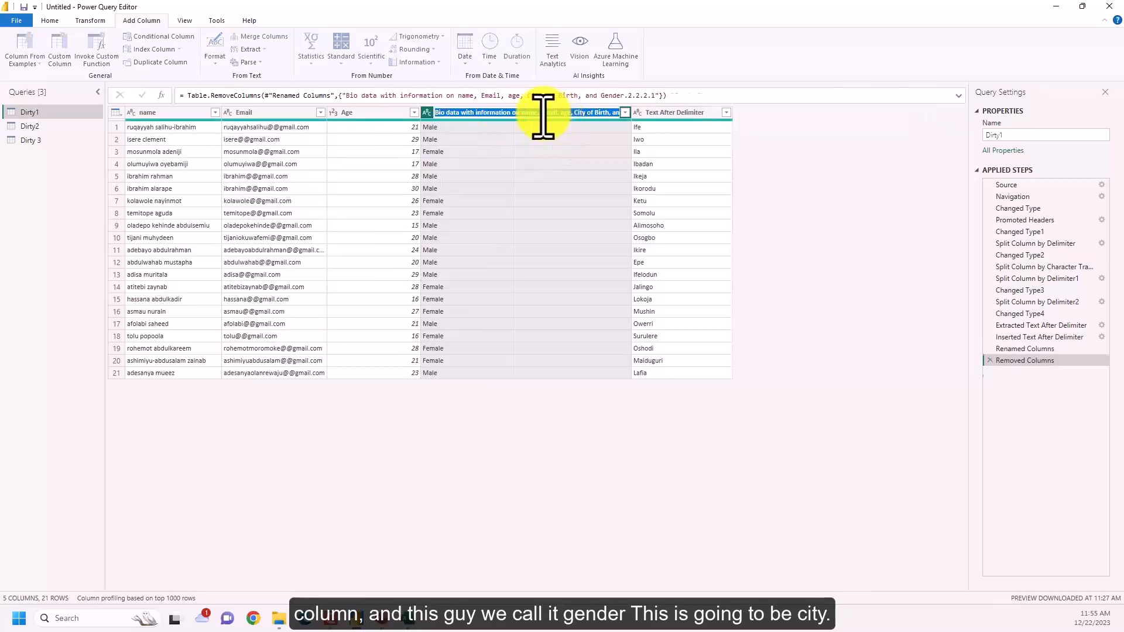
{"action": "key", "text": "Return"}
{"action": "double_click", "coordinate": [542, 113]}
{"action": "type", "text": "City"}
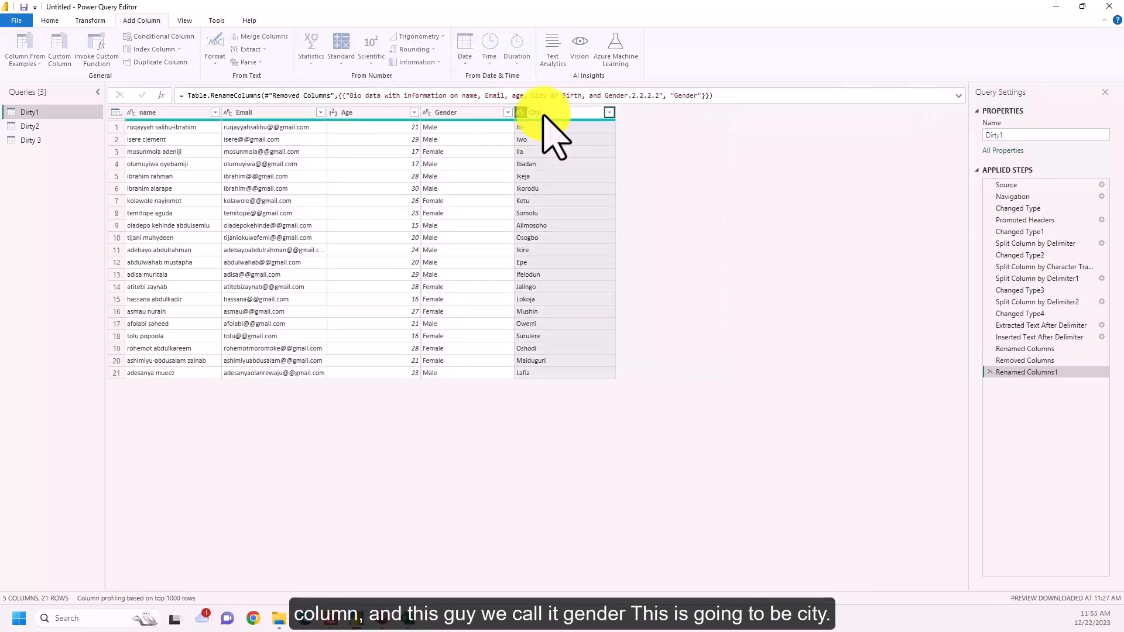
{"action": "key", "text": "Return"}
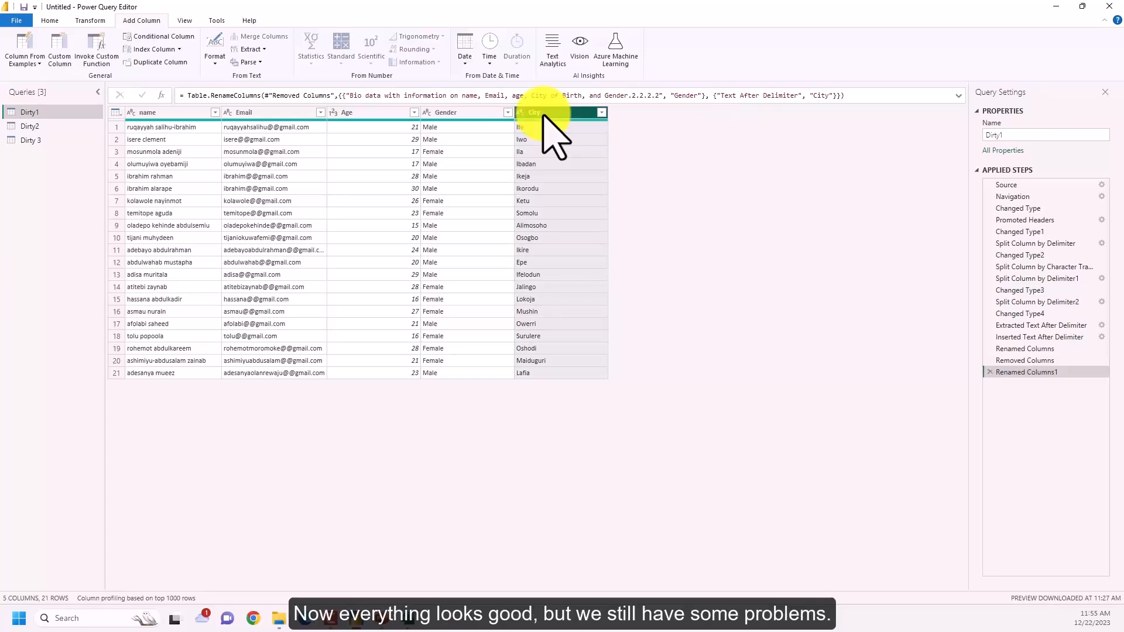
Replace every @@ with a single @ in the Email column.
{"action": "left_click", "coordinate": [296, 113]}
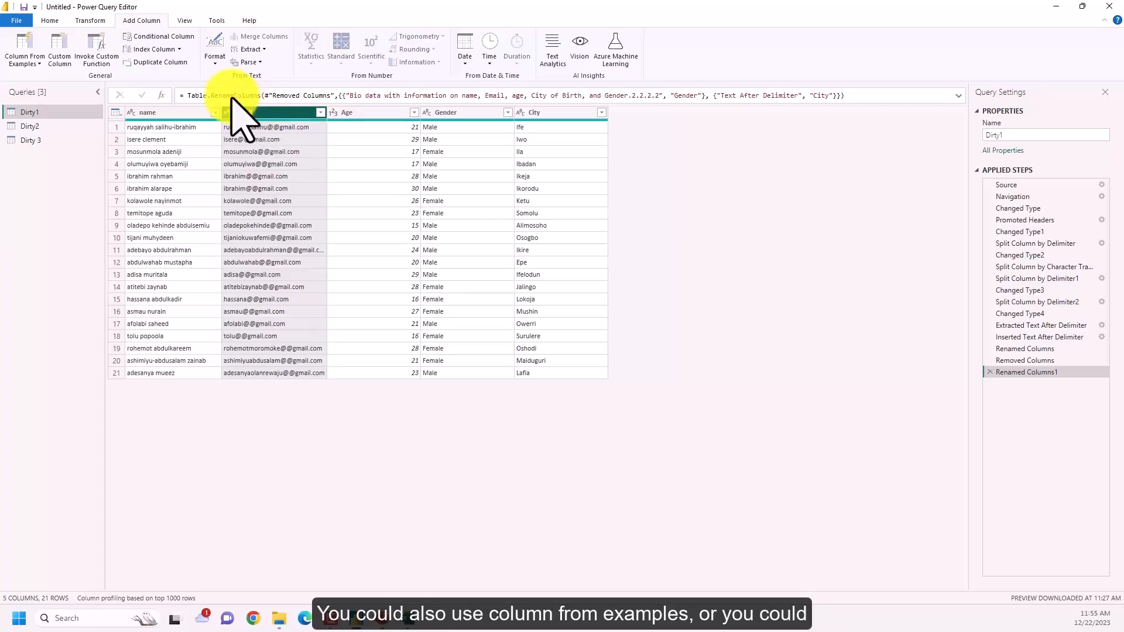
{"action": "right_click", "coordinate": [261, 113]}
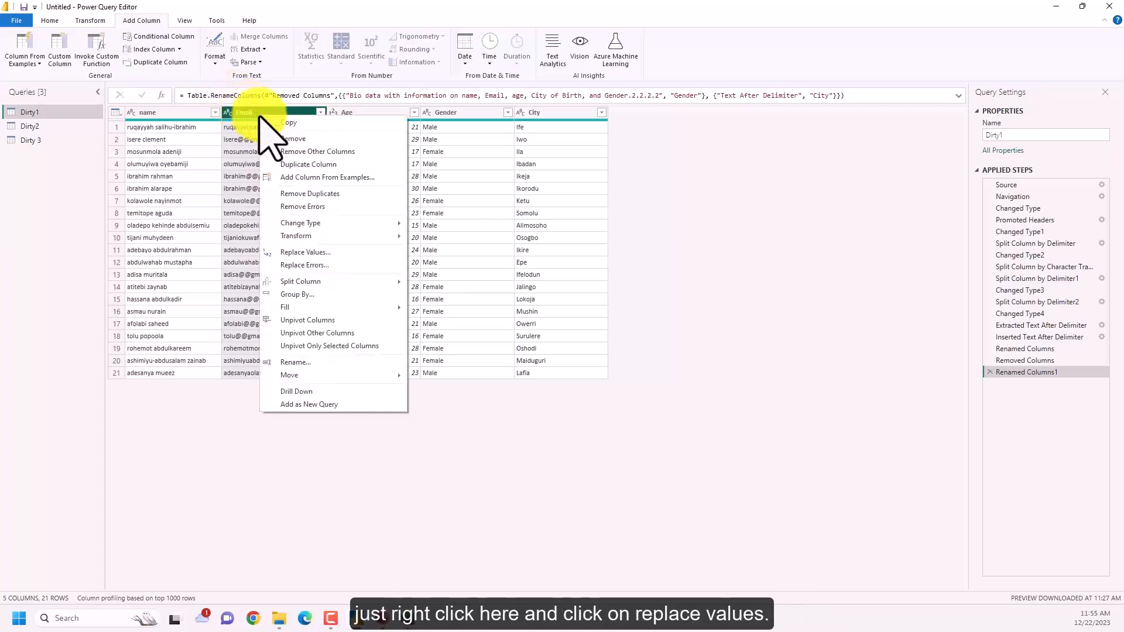
{"action": "left_click", "coordinate": [316, 252]}
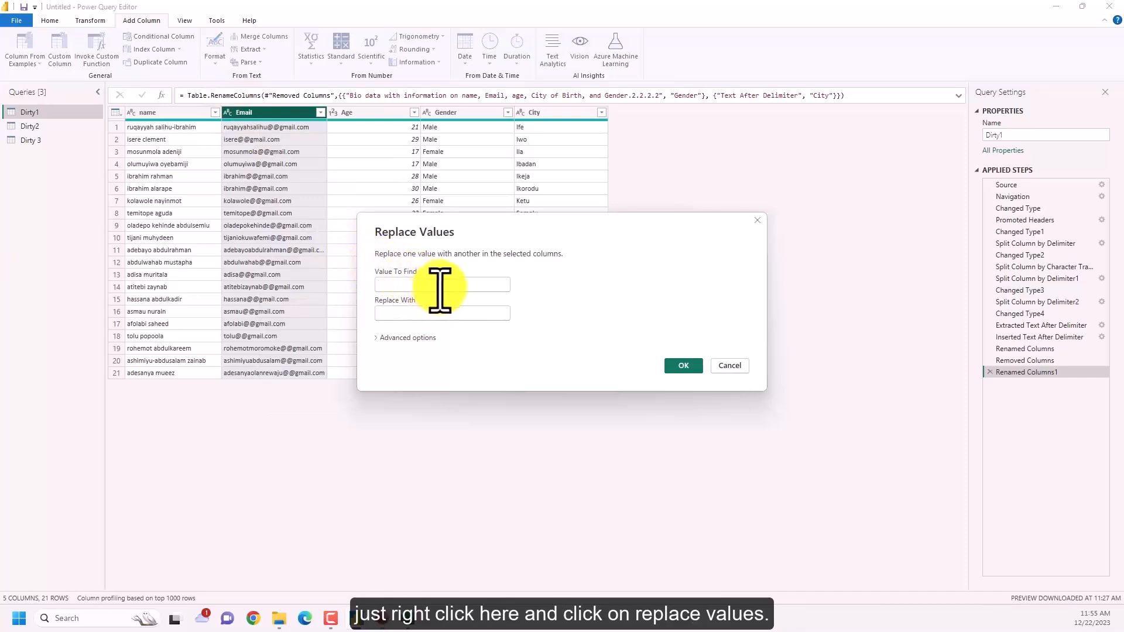
{"action": "left_click", "coordinate": [439, 285]}
{"action": "type", "text": "@@"}
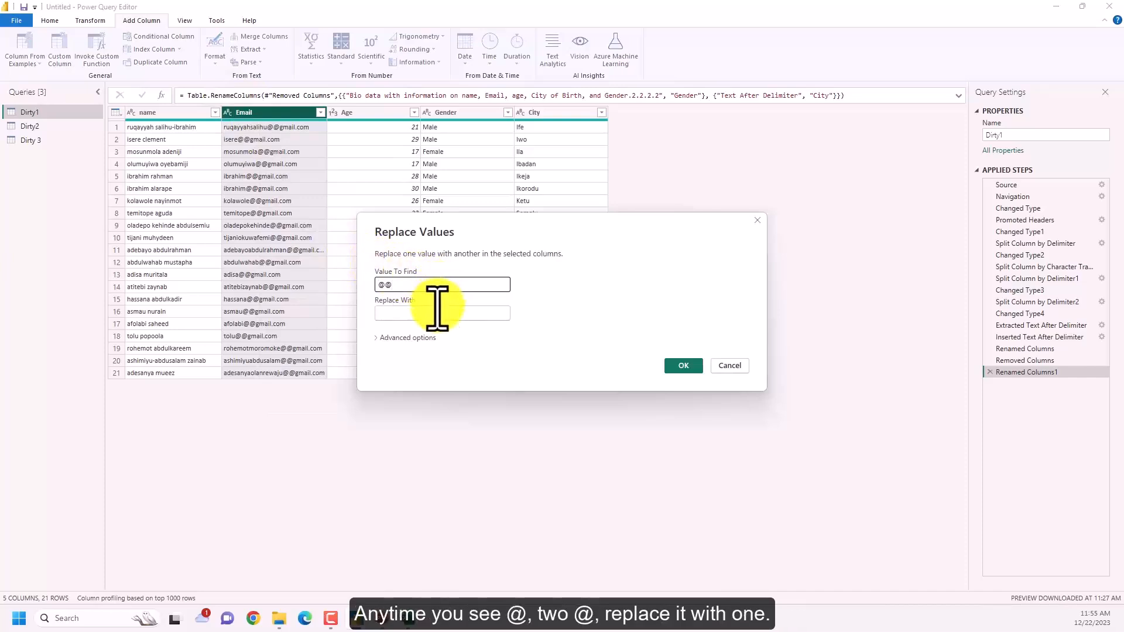
{"action": "left_click", "coordinate": [438, 310]}
{"action": "type", "text": "@"}
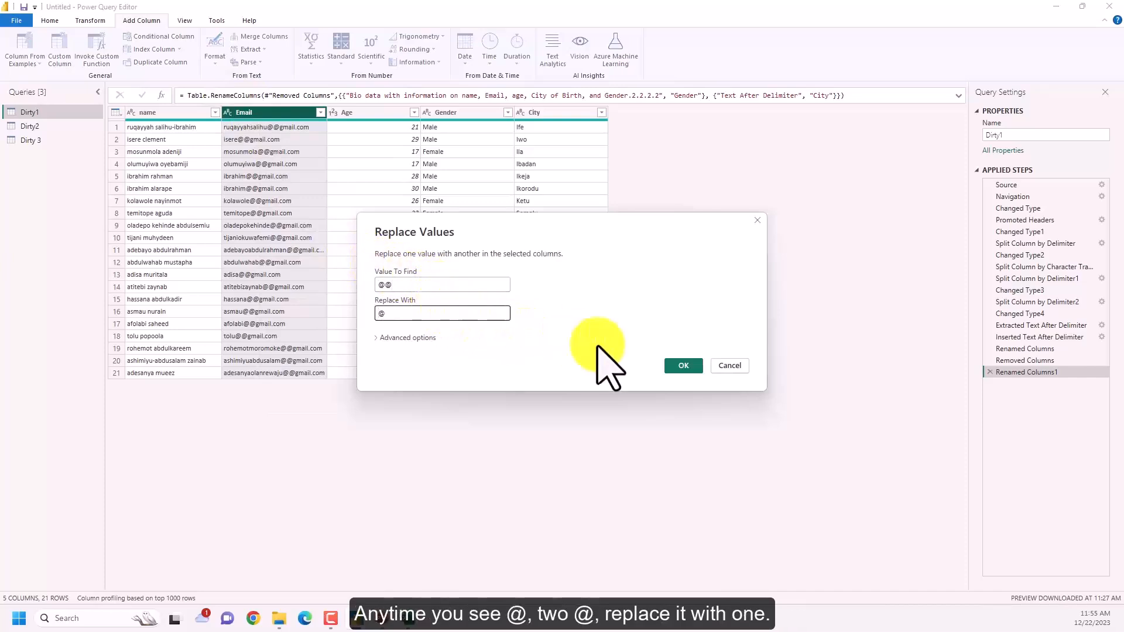
{"action": "left_click", "coordinate": [683, 365]}
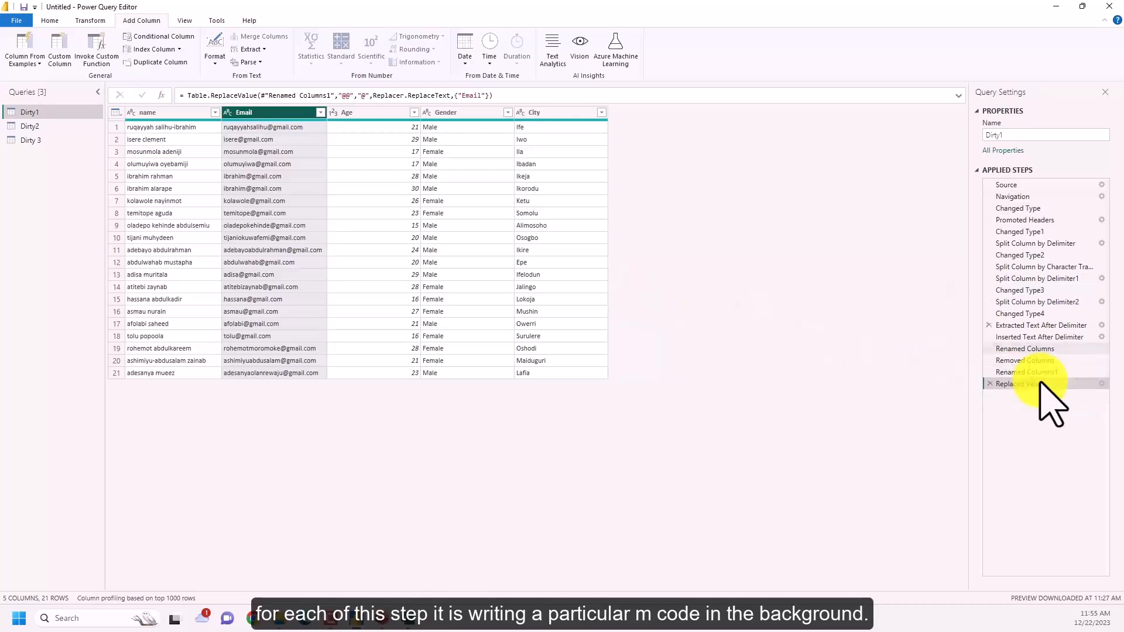
Check the name capitalisation on Excel's Clean 1 sheet, then start a custom column named Full Name in the Dirty1 query.
{"action": "left_click", "coordinate": [412, 621]}
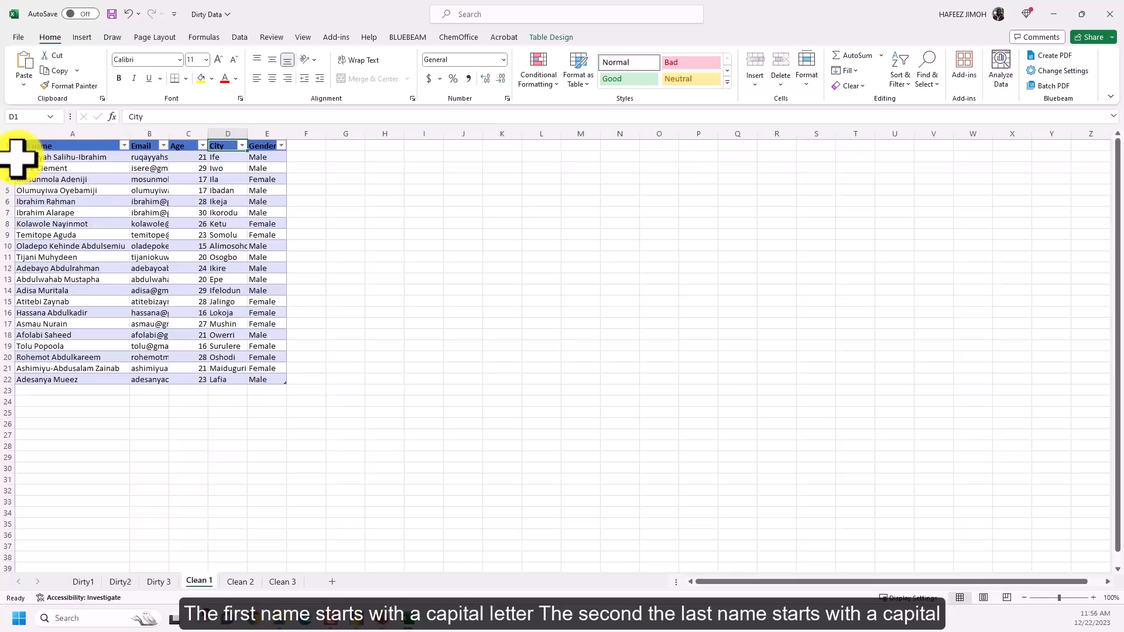
{"action": "left_click", "coordinate": [1054, 10]}
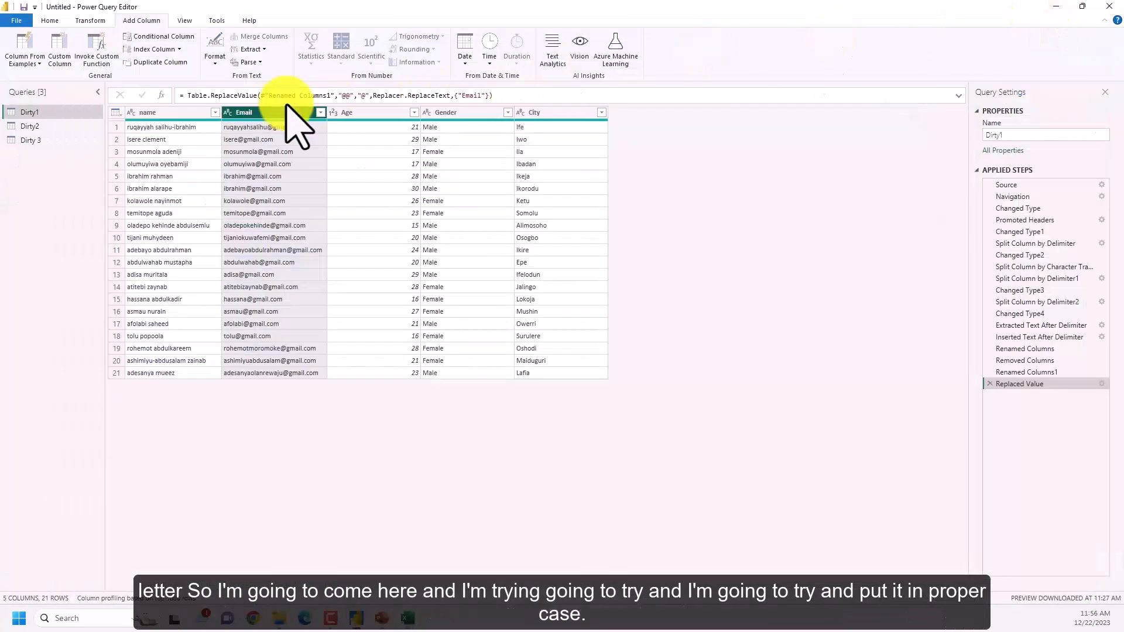
{"action": "left_click", "coordinate": [187, 113]}
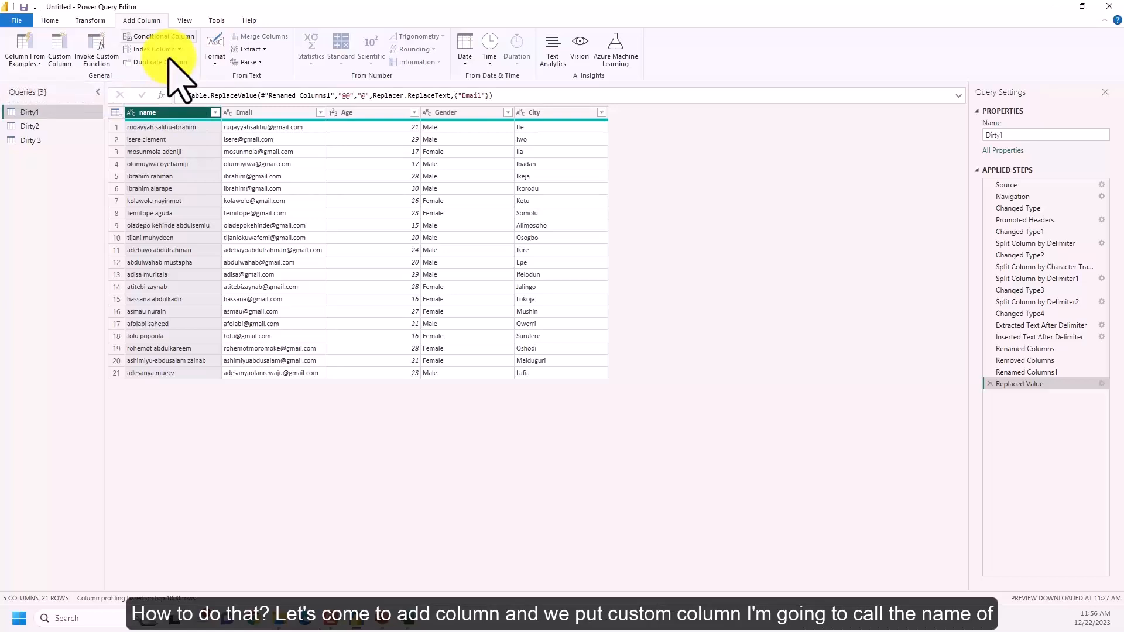
{"action": "left_click", "coordinate": [60, 50]}
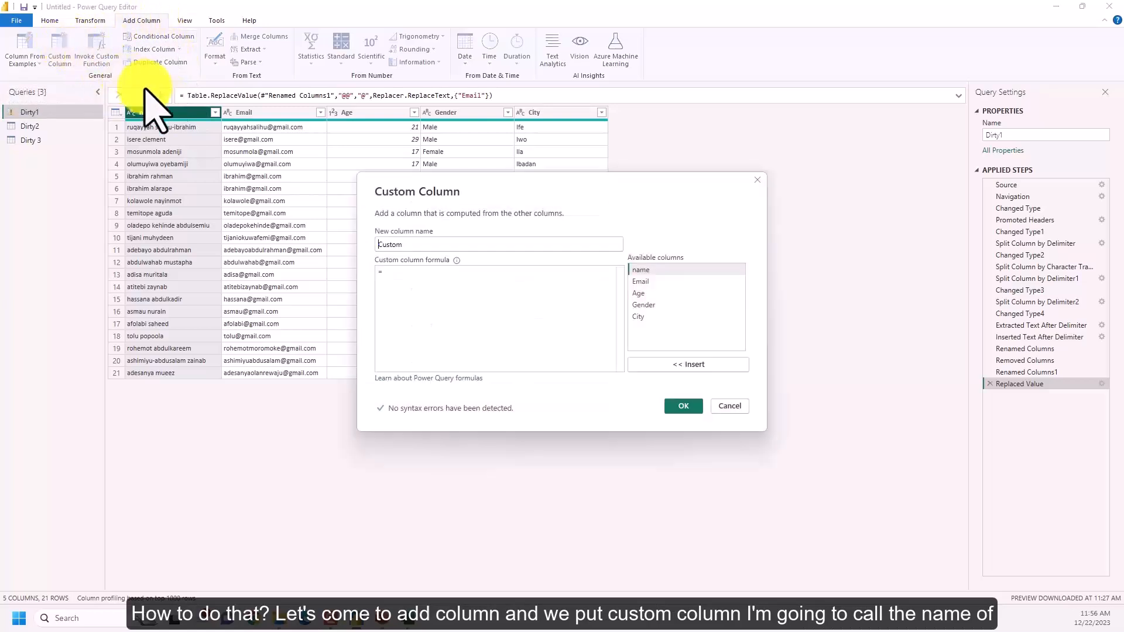
{"action": "double_click", "coordinate": [434, 245]}
{"action": "type", "text": "Full Name"}
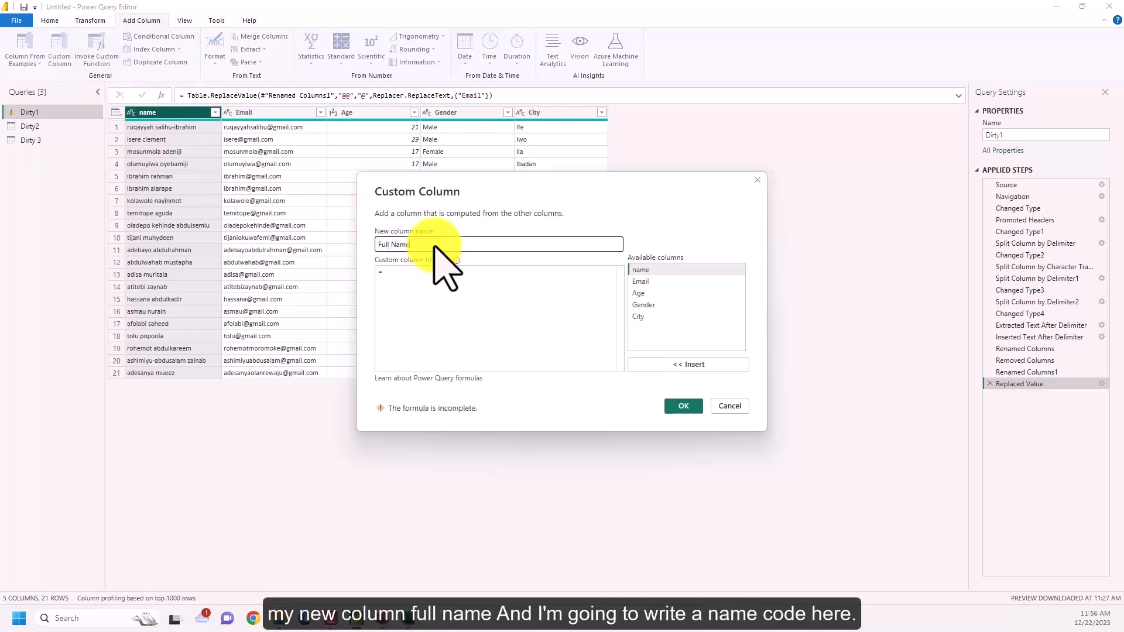
Enter the formula Text.Proper([name]) for the custom column and add it to the table.
{"action": "left_click", "coordinate": [441, 271]}
{"action": "type", "text": "Text."}
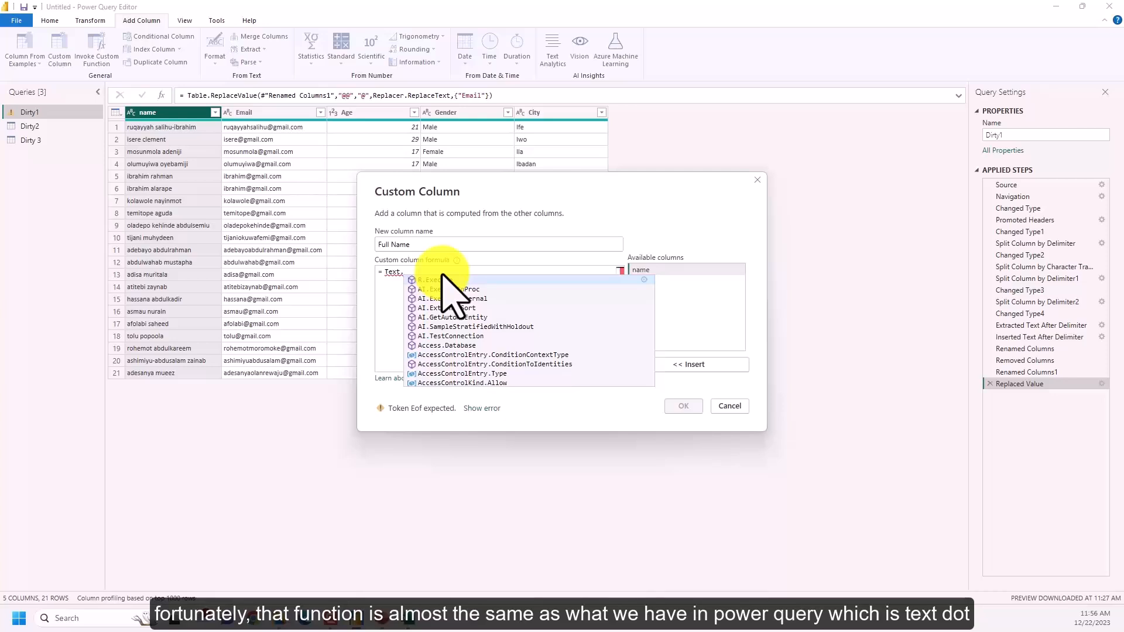
{"action": "type", "text": "Proper("}
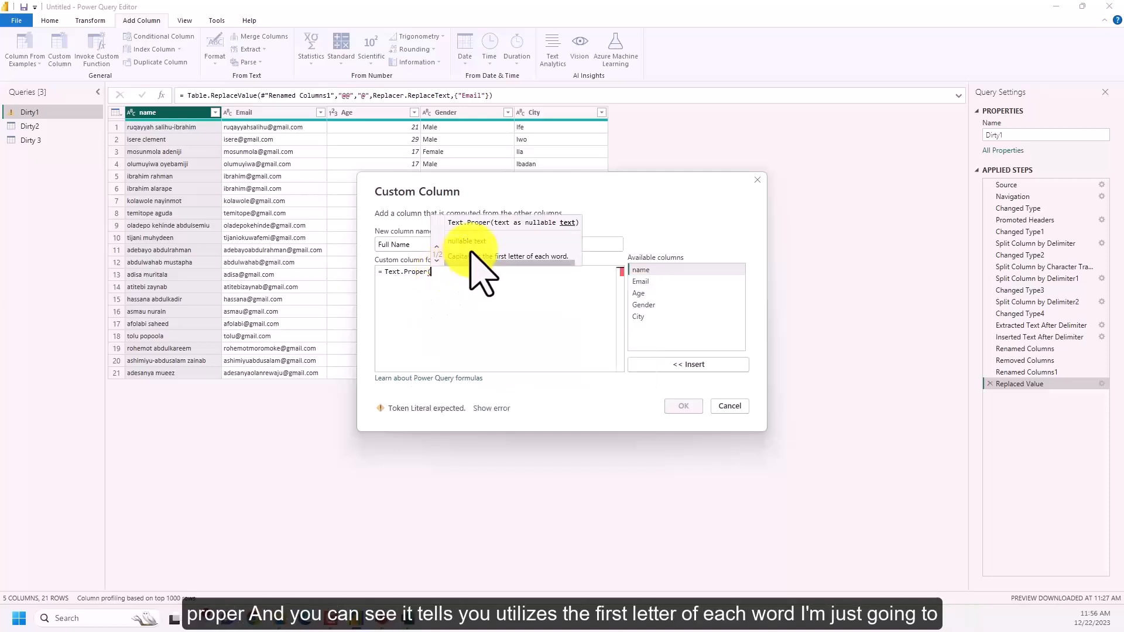
{"action": "double_click", "coordinate": [665, 270]}
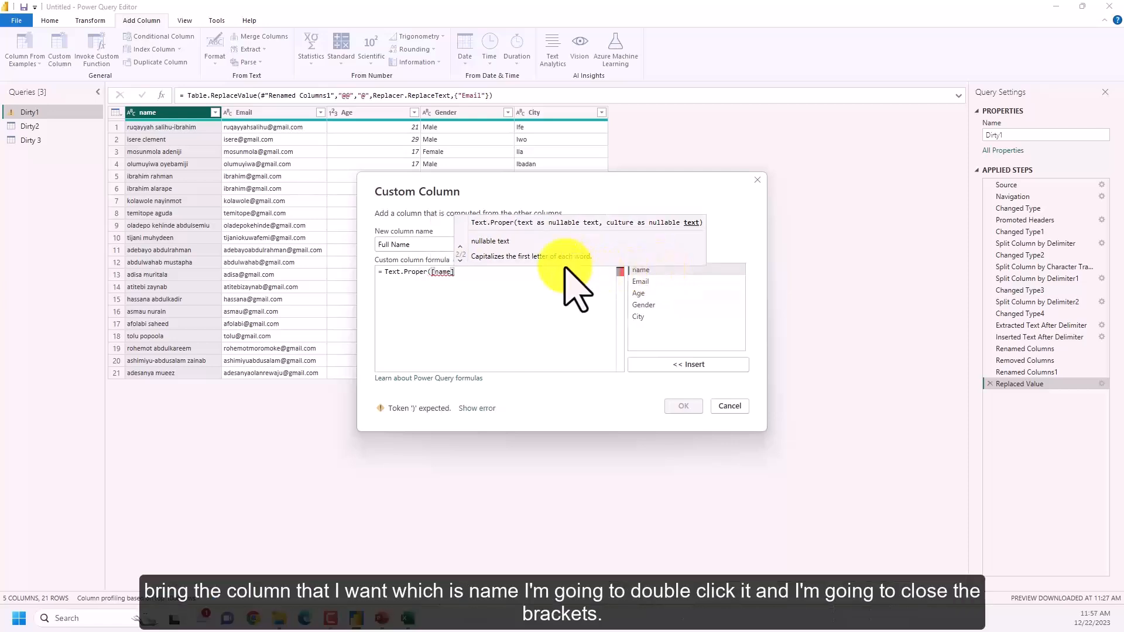
{"action": "type", "text": ")"}
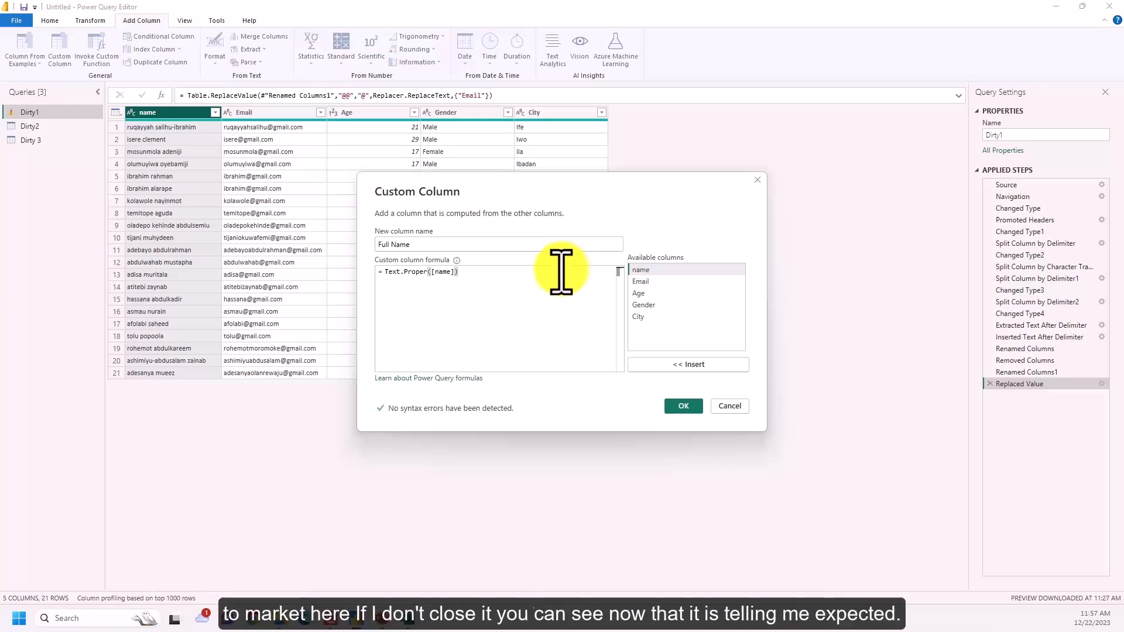
{"action": "key", "text": "BackSpace"}
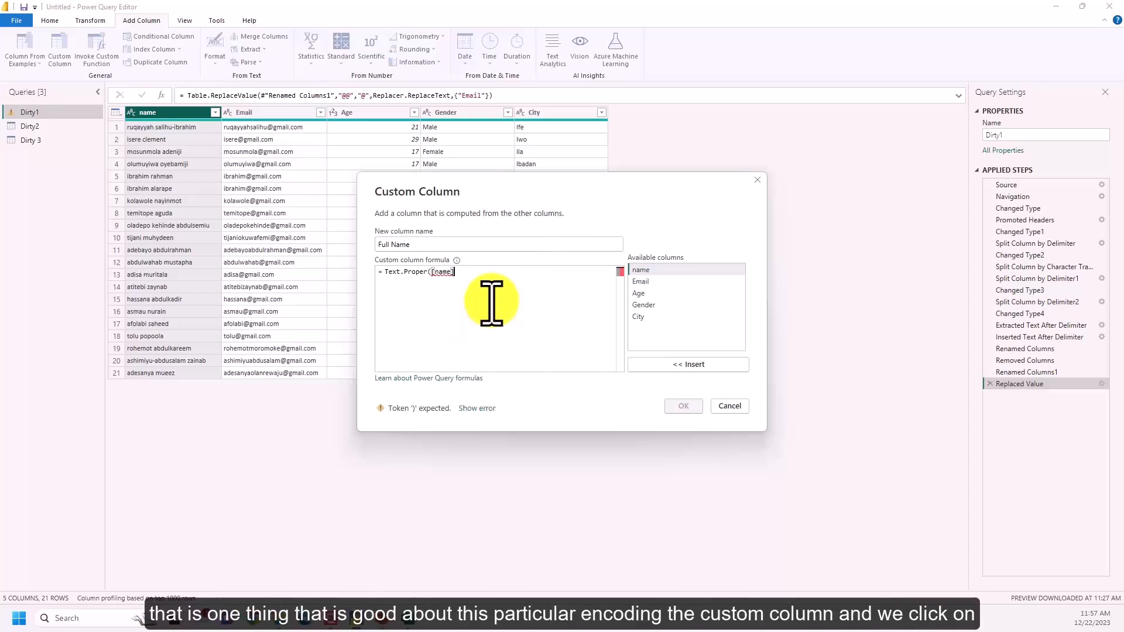
{"action": "type", "text": ")"}
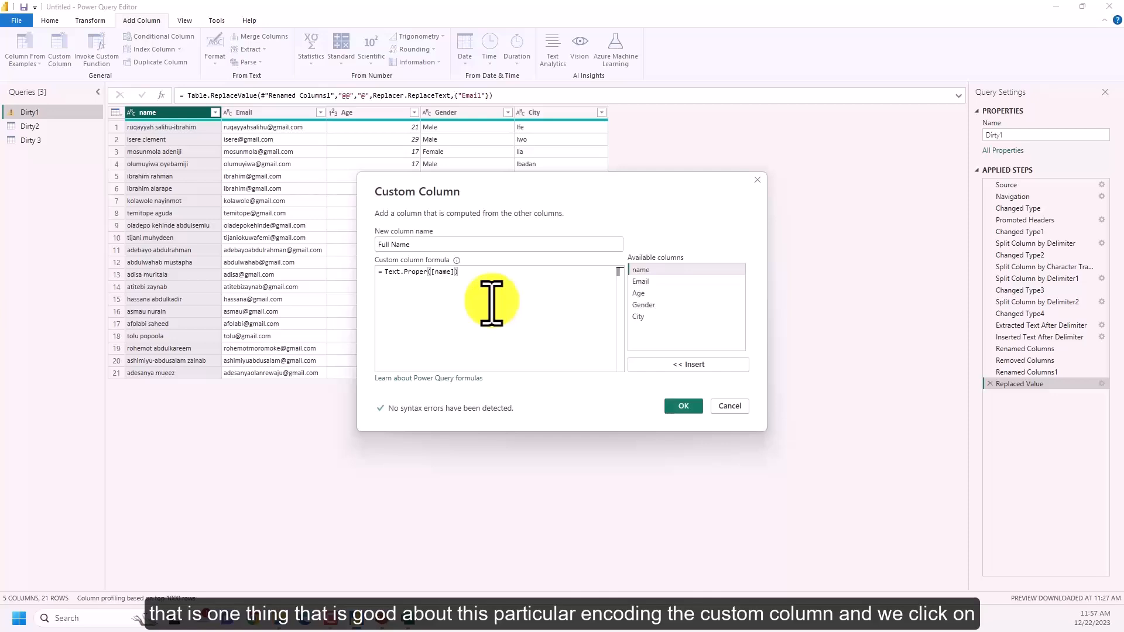
{"action": "left_click", "coordinate": [682, 405]}
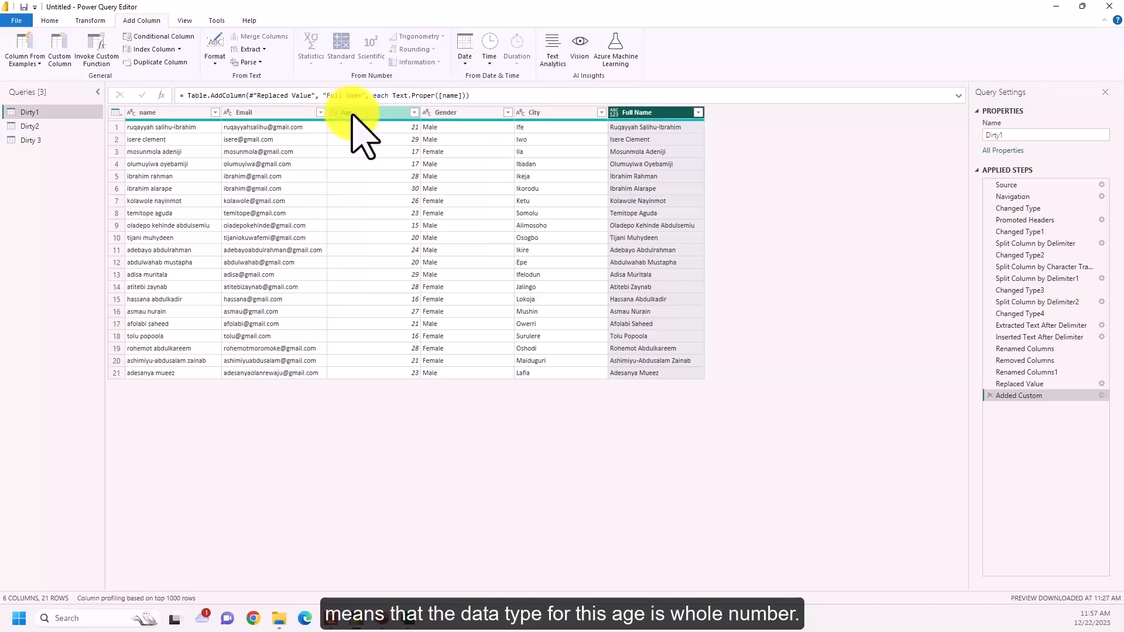
Set the data type of the Full Name column to Text.
{"action": "left_click", "coordinate": [368, 113]}
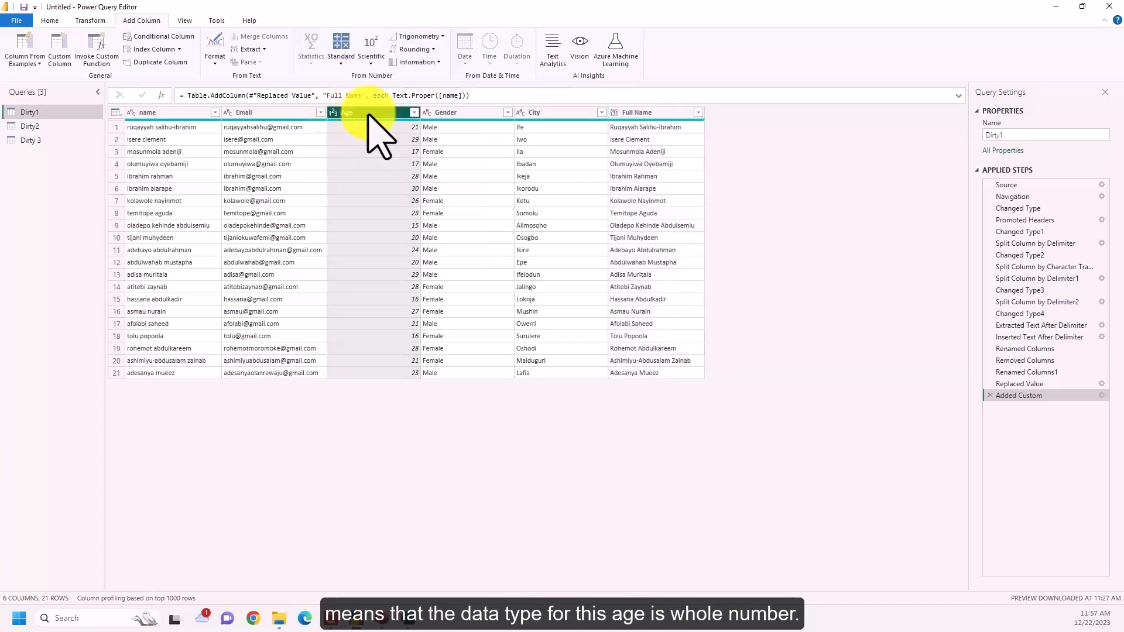
{"action": "left_click", "coordinate": [427, 113]}
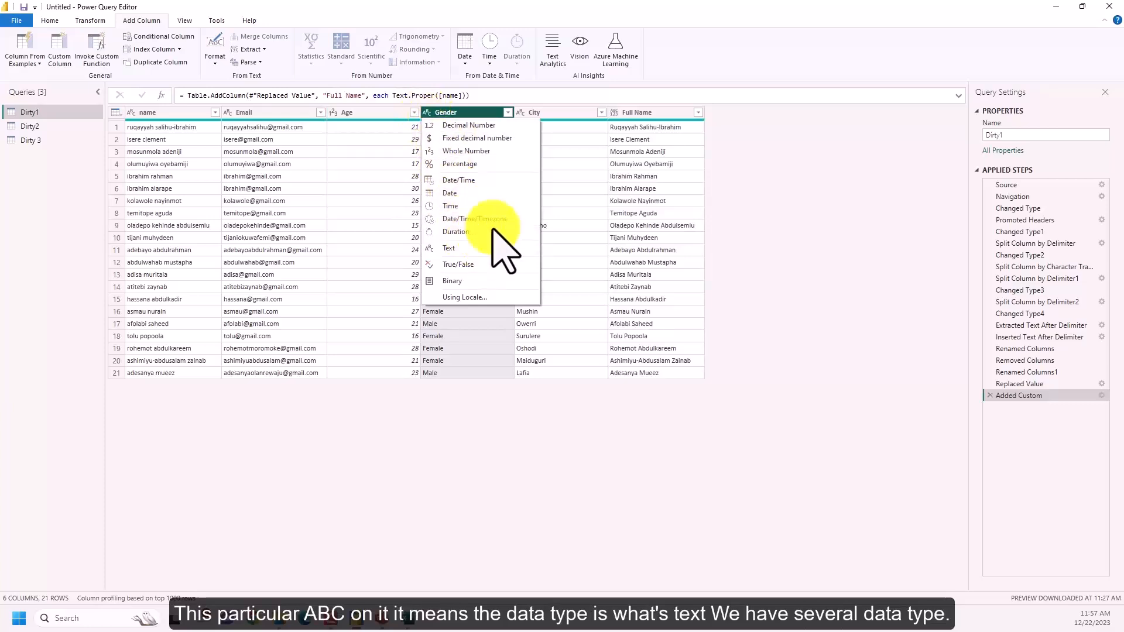
{"action": "left_click", "coordinate": [633, 125]}
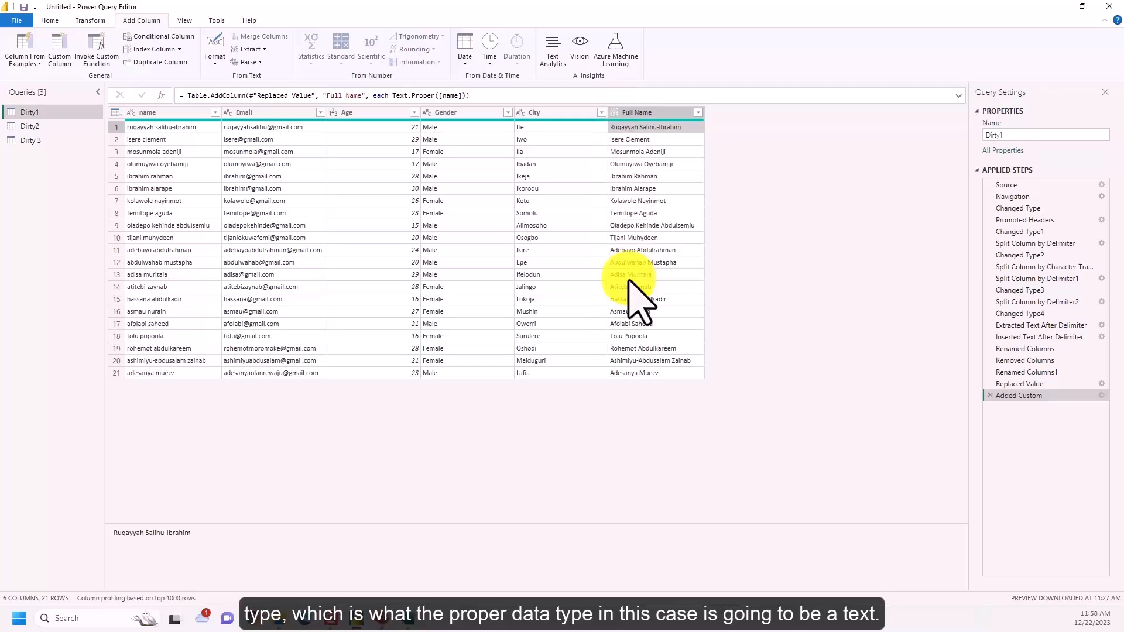
{"action": "left_click", "coordinate": [615, 113]}
{"action": "left_click", "coordinate": [648, 248]}
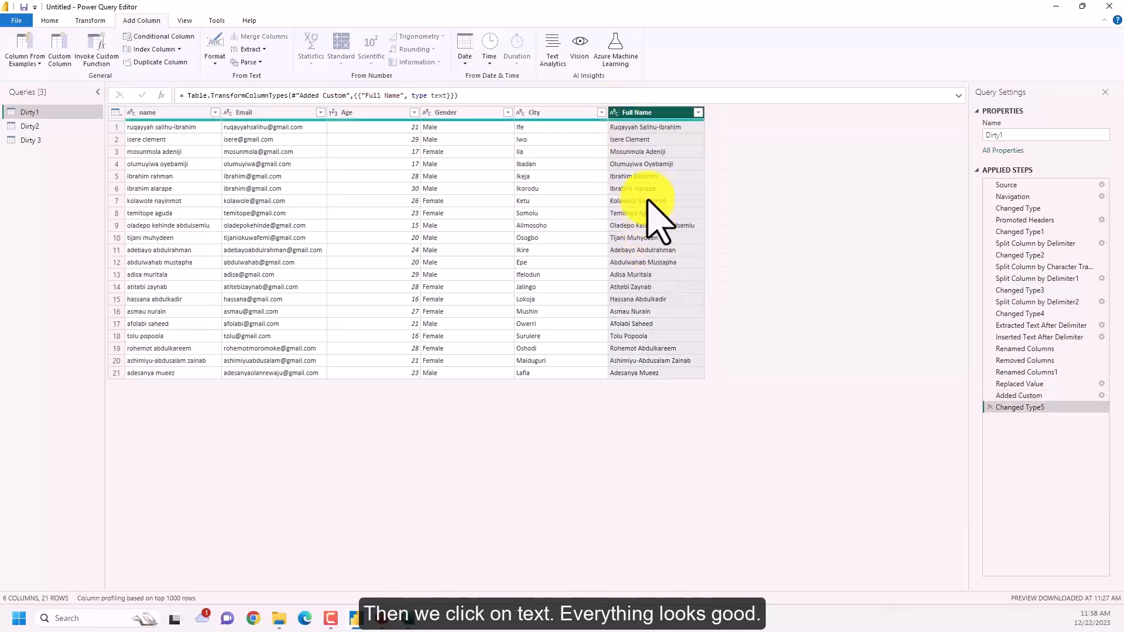
Remove the original name column and move the Full Name column to the front of the table.
{"action": "left_click", "coordinate": [160, 112]}
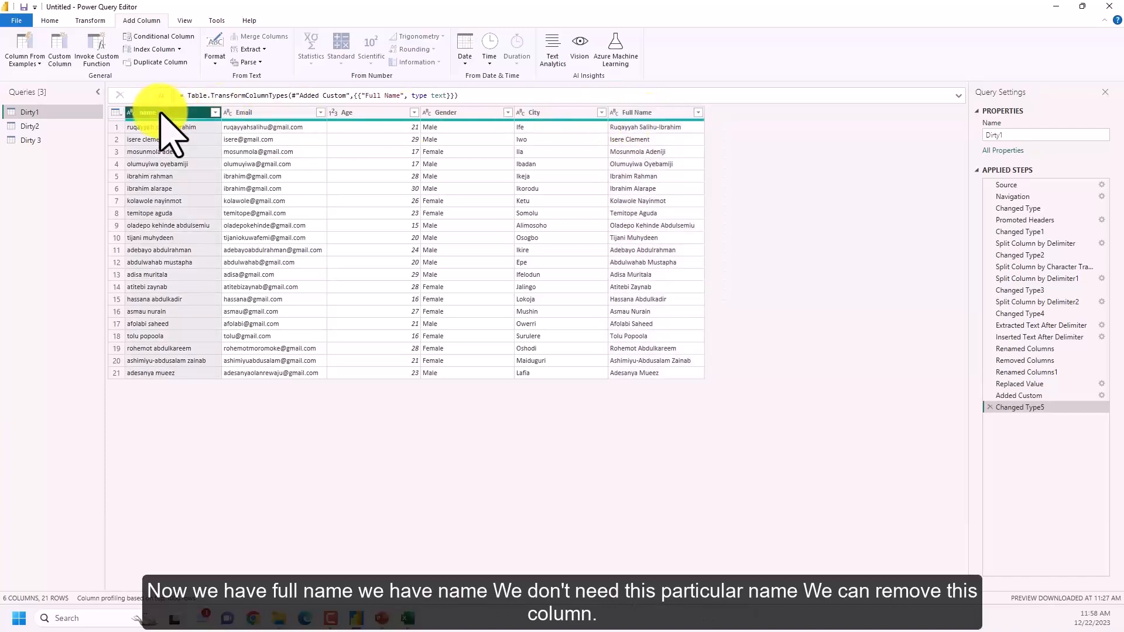
{"action": "right_click", "coordinate": [161, 113]}
{"action": "left_click", "coordinate": [188, 135]}
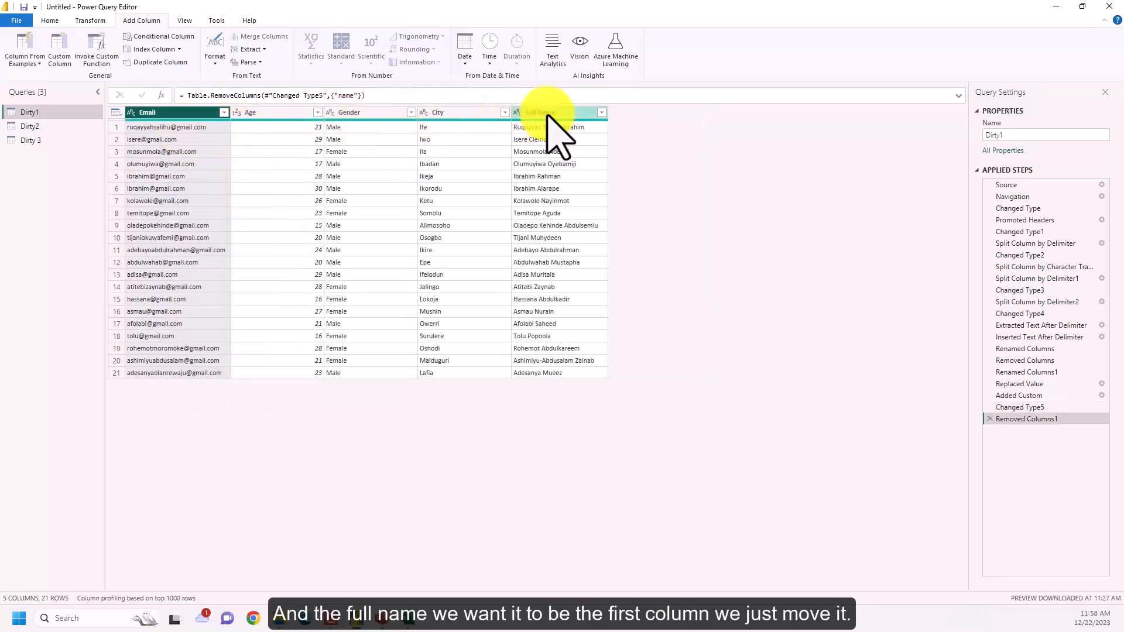
{"action": "left_click_drag", "start_coordinate": [548, 114], "coordinate": [200, 112]}
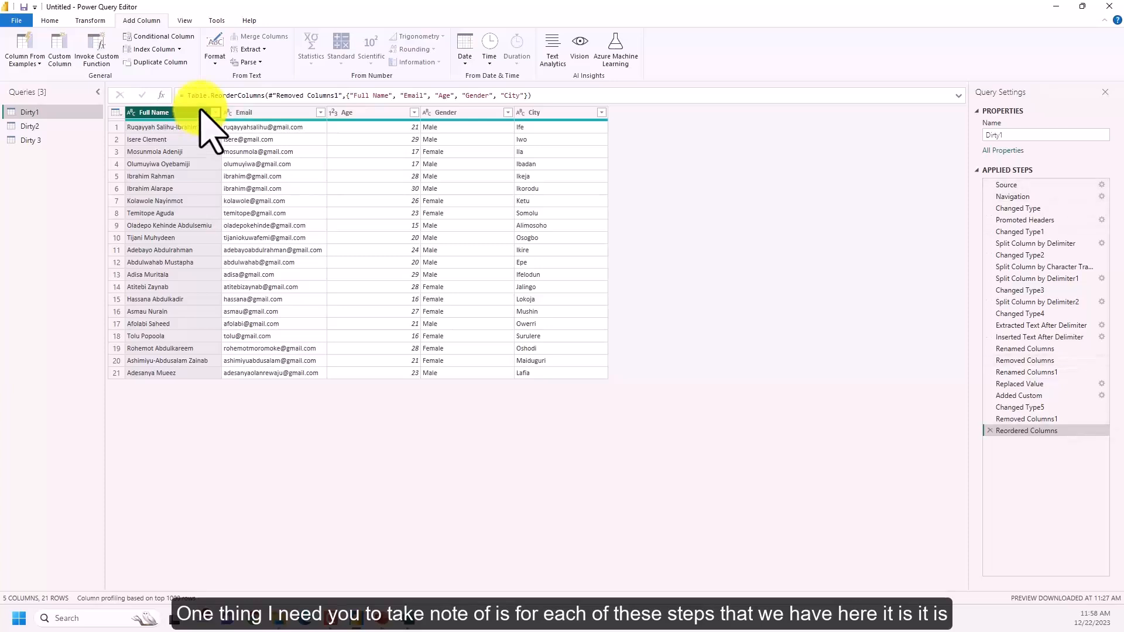
Copy the complete M code of the Dirty1 query from the Advanced Editor and close the editor.
{"action": "left_click", "coordinate": [50, 20]}
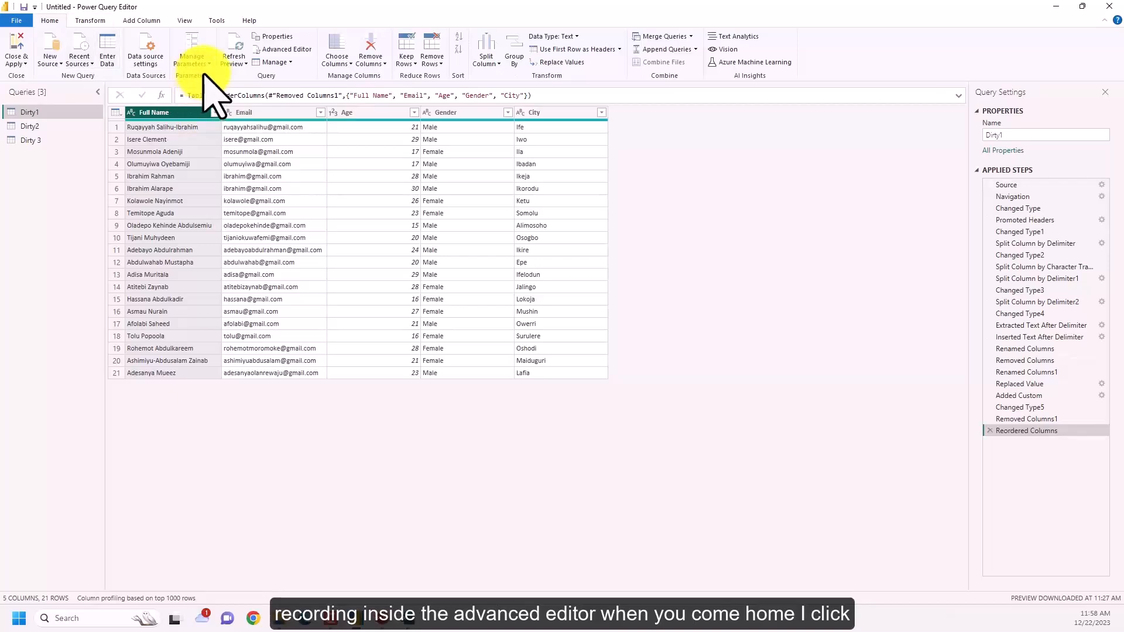
{"action": "left_click", "coordinate": [288, 49]}
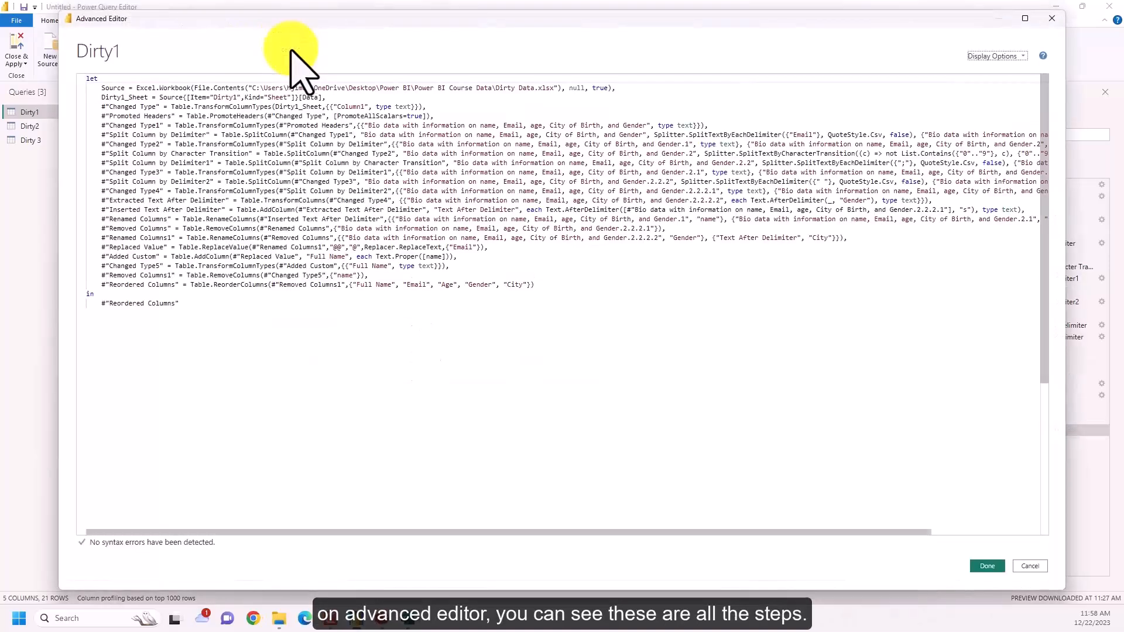
{"action": "left_click_drag", "start_coordinate": [429, 321], "coordinate": [85, 76]}
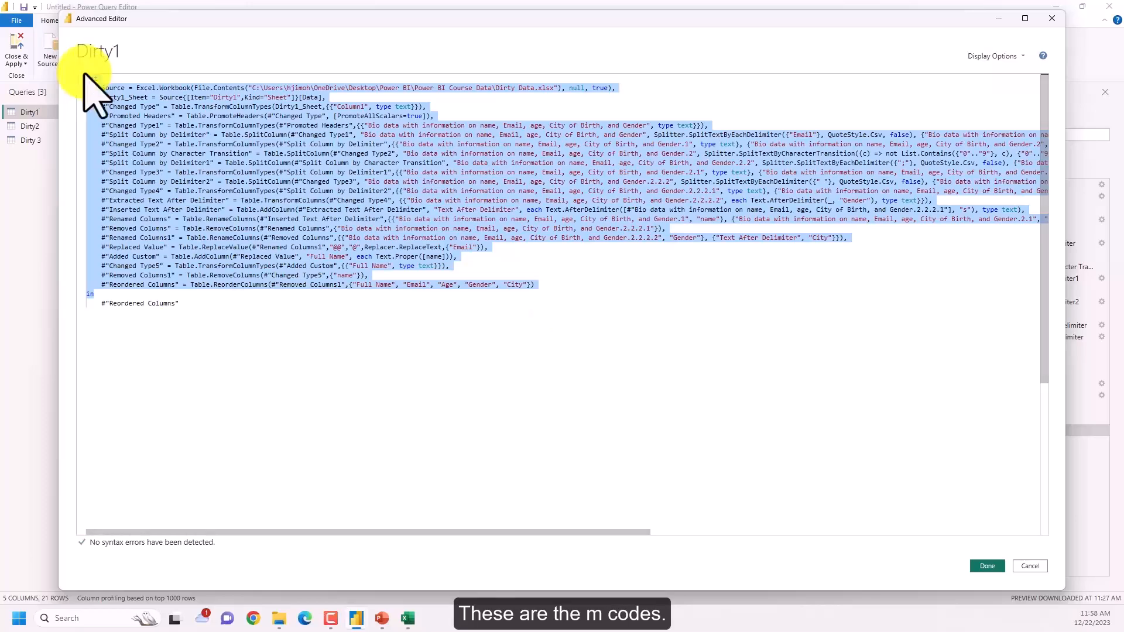
{"action": "left_click_drag", "start_coordinate": [417, 332], "coordinate": [84, 75]}
{"action": "key", "text": "ctrl+c"}
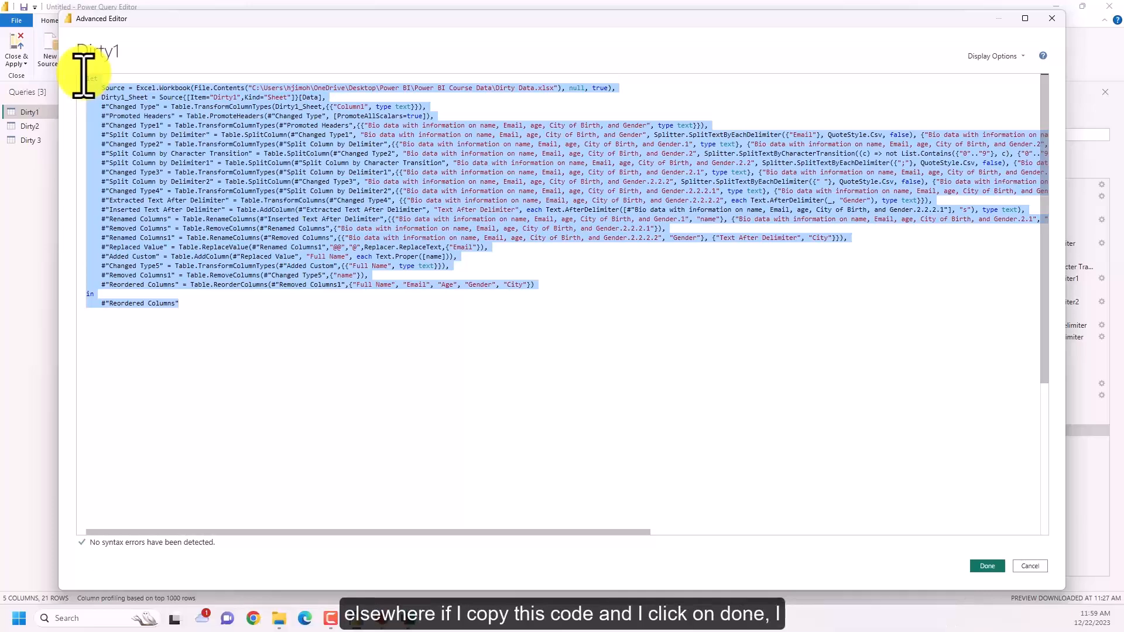
{"action": "left_click", "coordinate": [987, 567]}
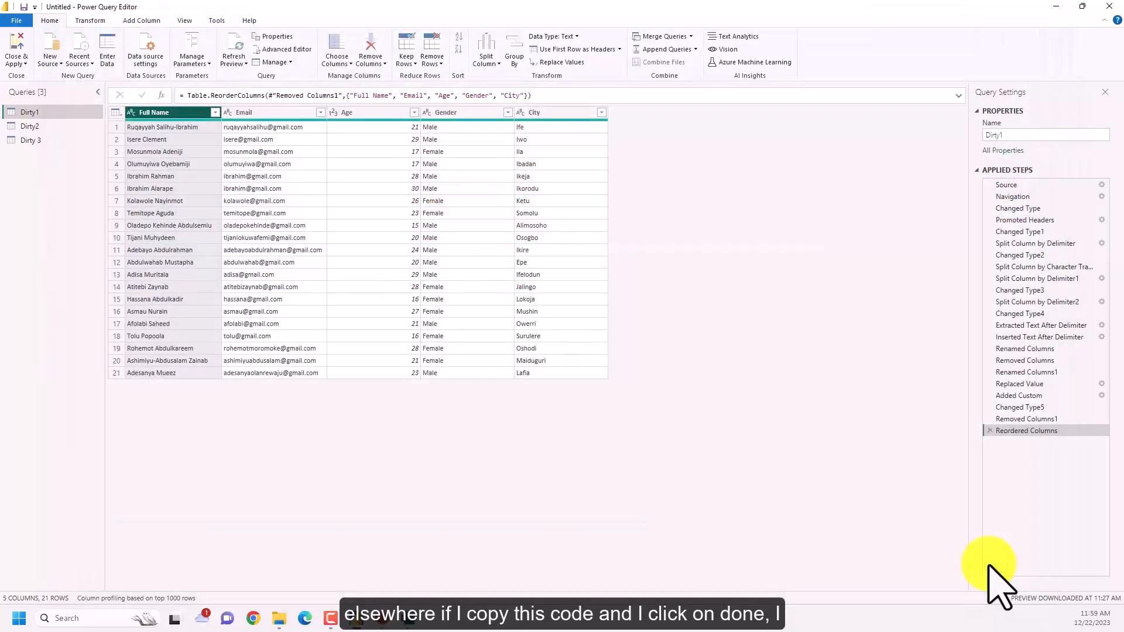
Switch to the Dirty Data workbook in Excel and create a new blank query there.
{"action": "left_click", "coordinate": [415, 615]}
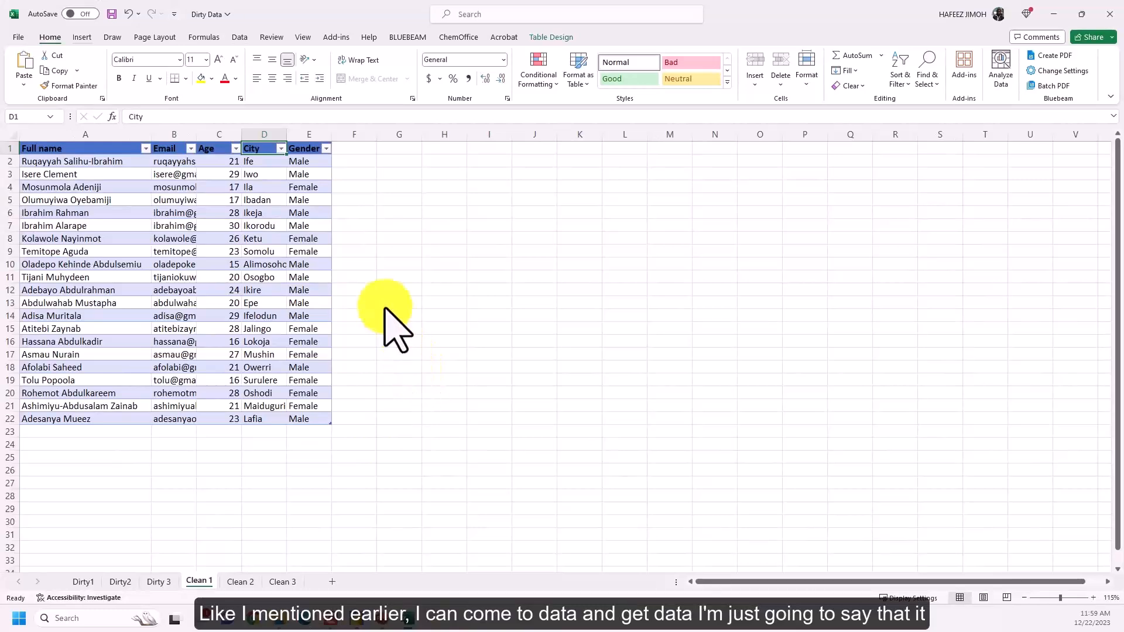
{"action": "left_click", "coordinate": [240, 37]}
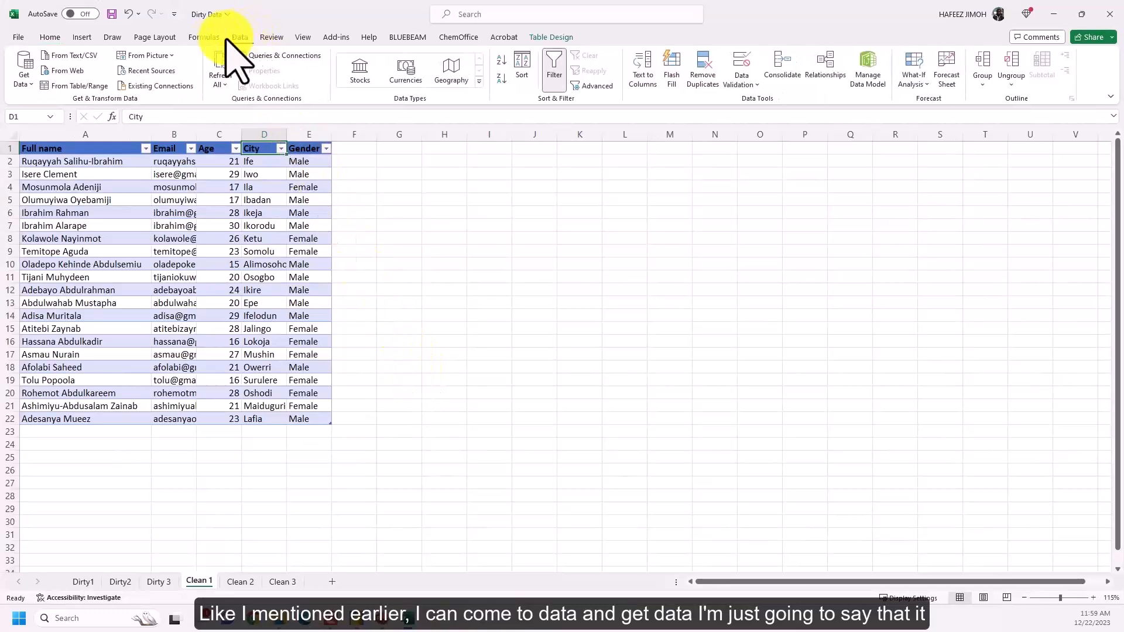
{"action": "left_click", "coordinate": [26, 81]}
{"action": "mouse_move", "coordinate": [89, 224]}
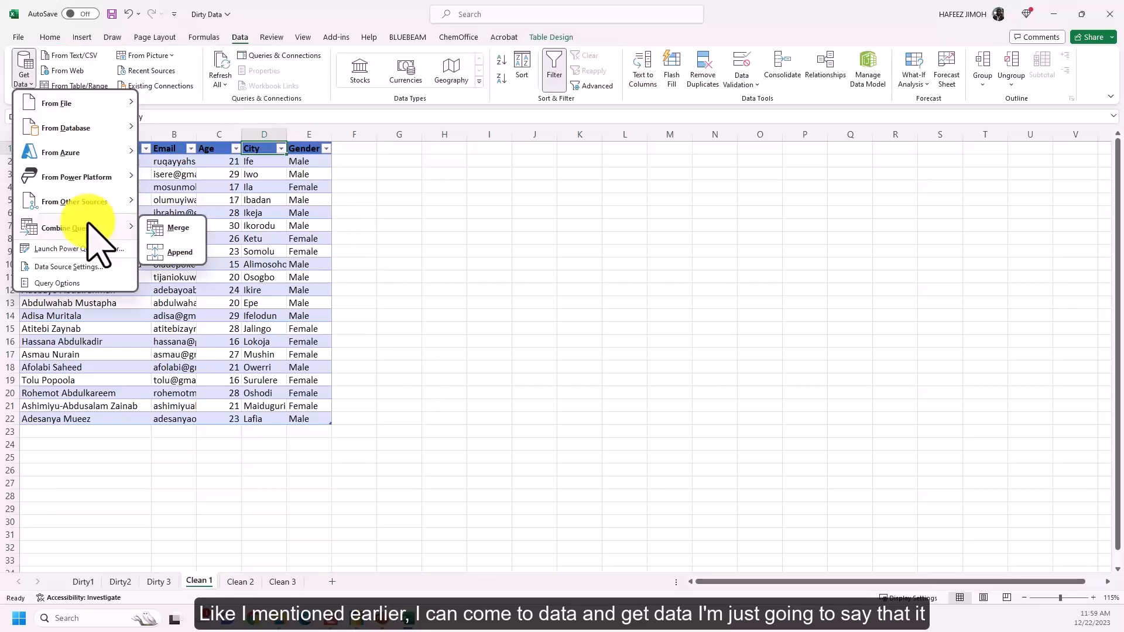
{"action": "mouse_move", "coordinate": [114, 205]}
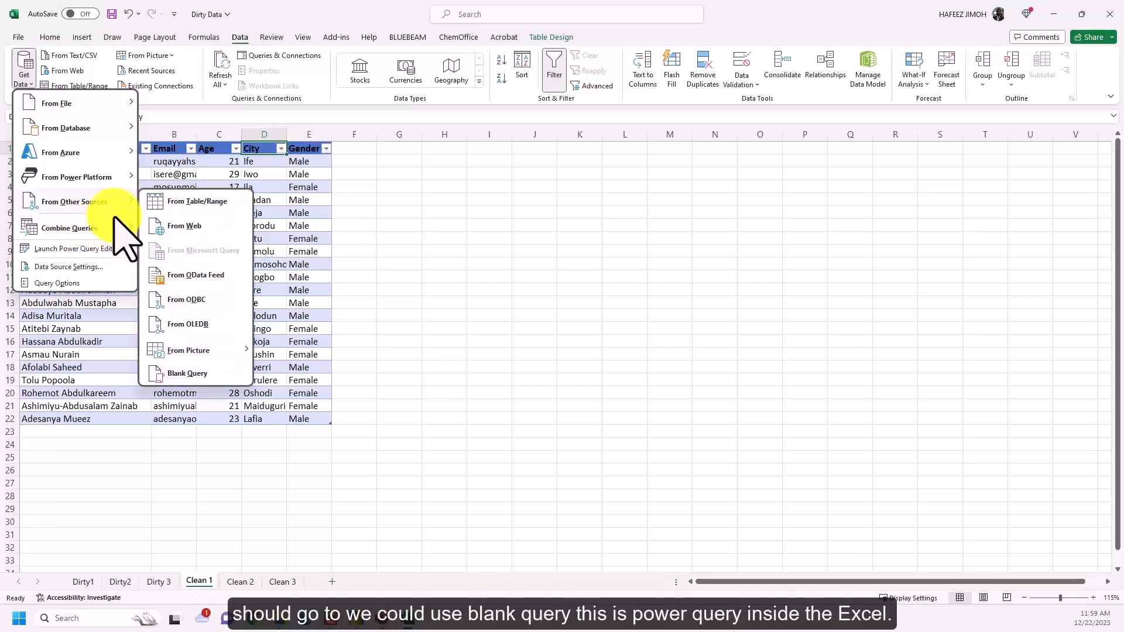
{"action": "left_click", "coordinate": [187, 373]}
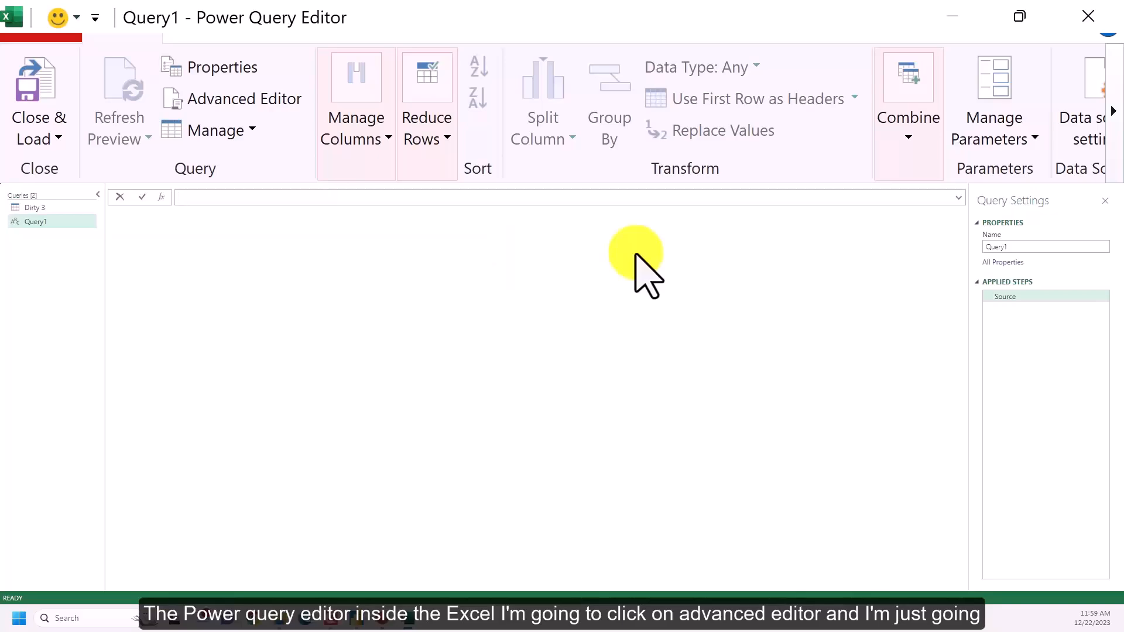
Replace Query1's code in the Advanced Editor with the copied Dirty1 M code and apply it.
{"action": "left_click", "coordinate": [248, 101]}
{"action": "triple_click", "coordinate": [247, 137]}
{"action": "key", "text": "ctrl+a"}
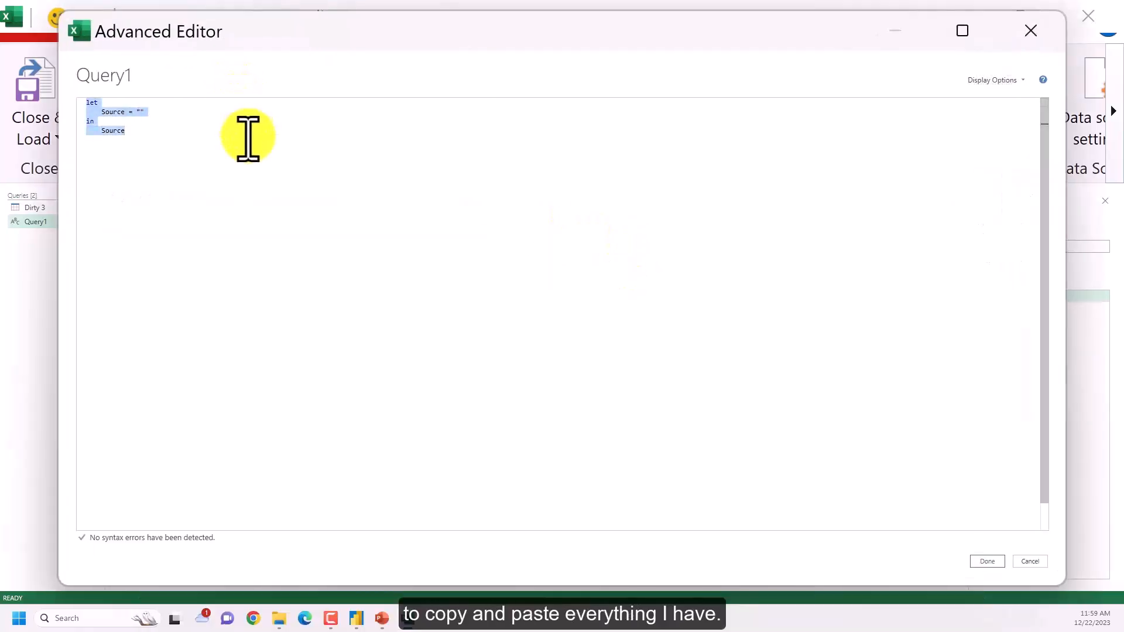
{"action": "key", "text": "ctrl+v"}
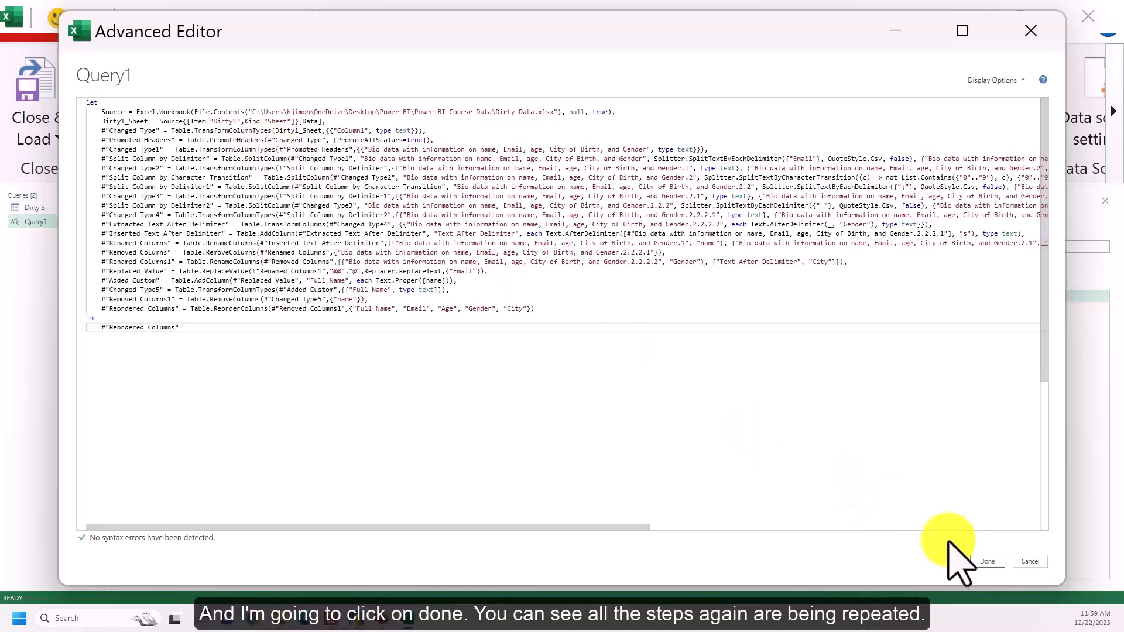
{"action": "left_click", "coordinate": [987, 561]}
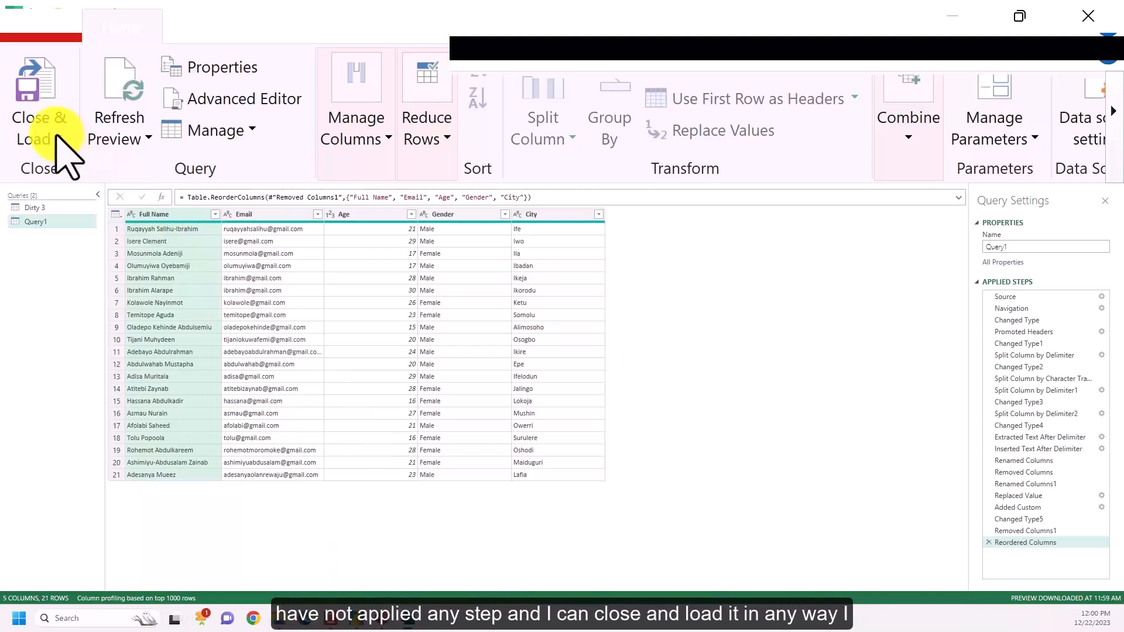
Leave the Excel query open, switch back to the Power BI Power Query Editor and display the Dirty2 query.
{"action": "left_click", "coordinate": [1089, 16]}
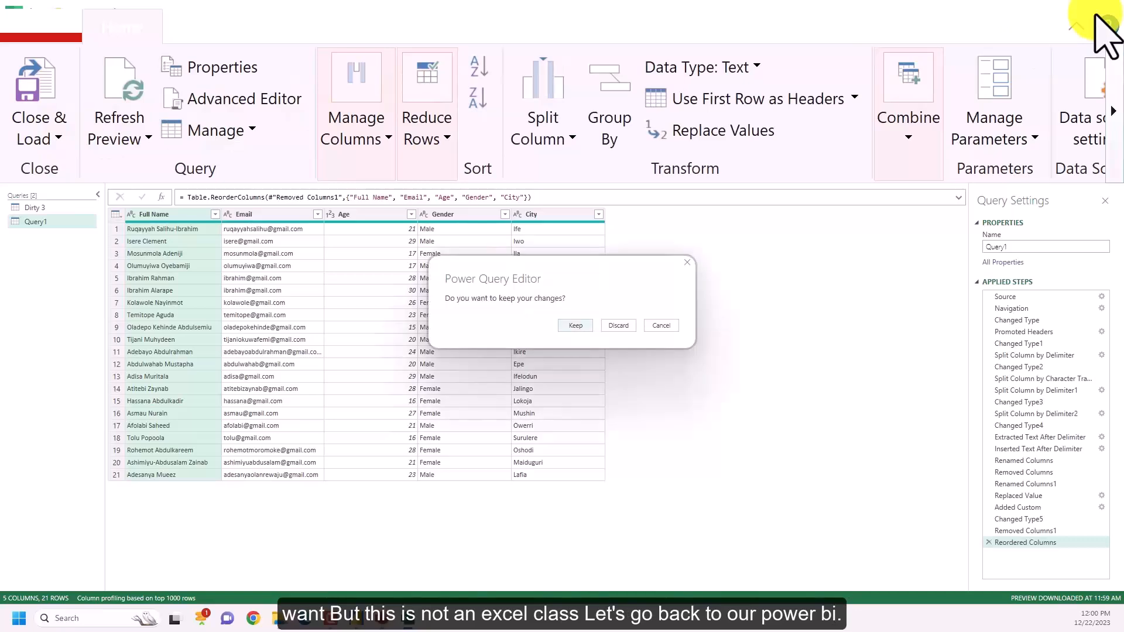
{"action": "left_click", "coordinate": [661, 326]}
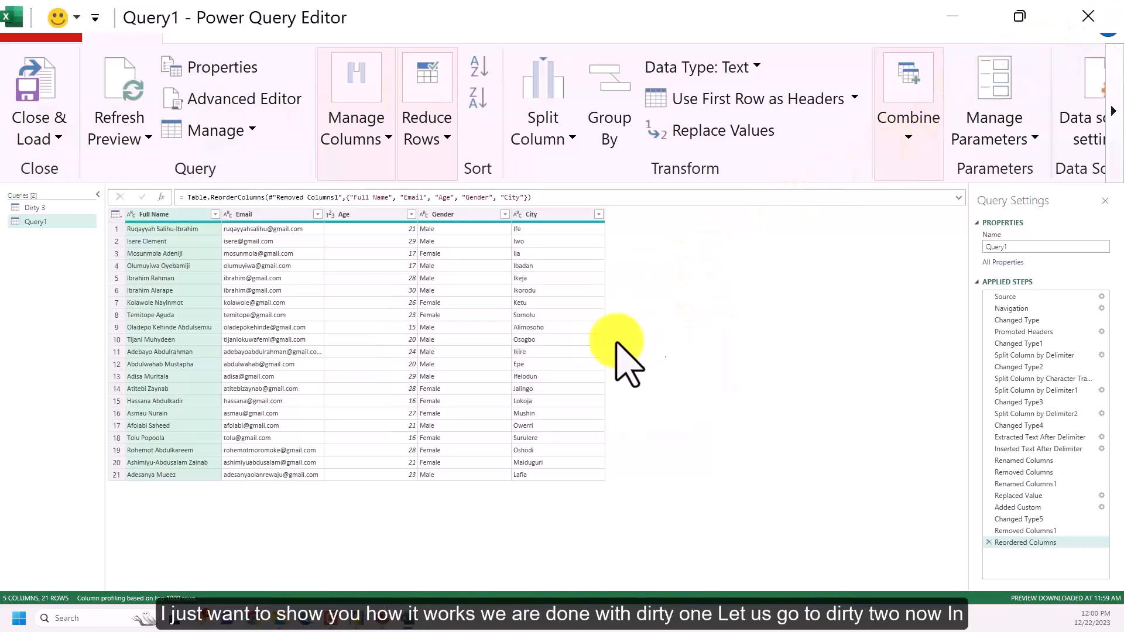
{"action": "mouse_move", "coordinate": [360, 618]}
{"action": "left_click", "coordinate": [345, 562]}
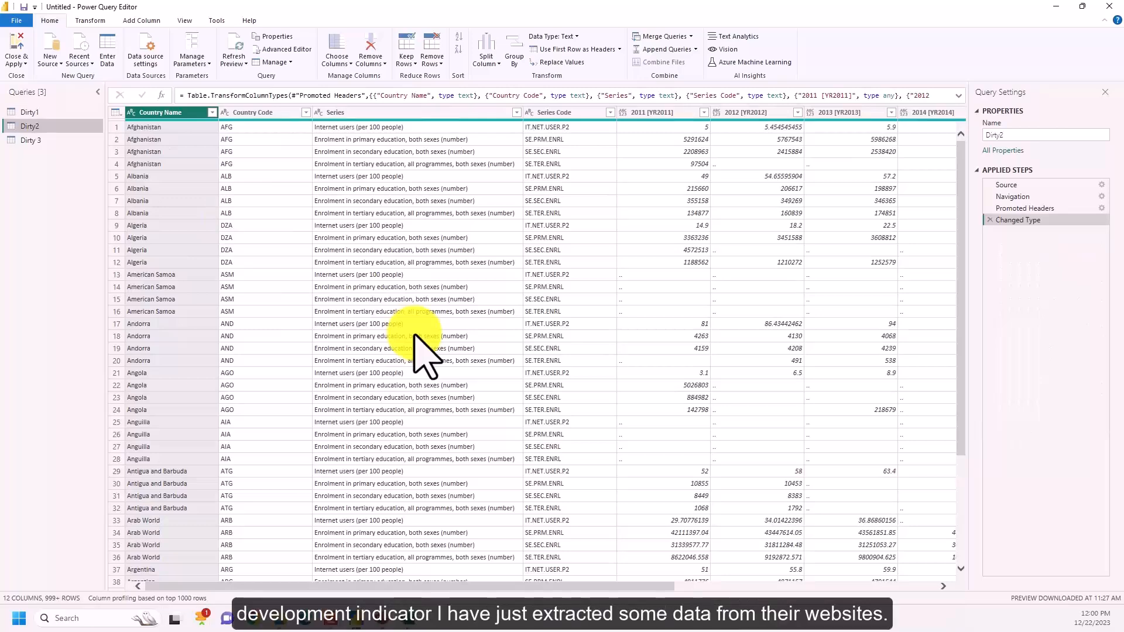
{"action": "left_click_drag", "start_coordinate": [602, 587], "coordinate": [539, 589]}
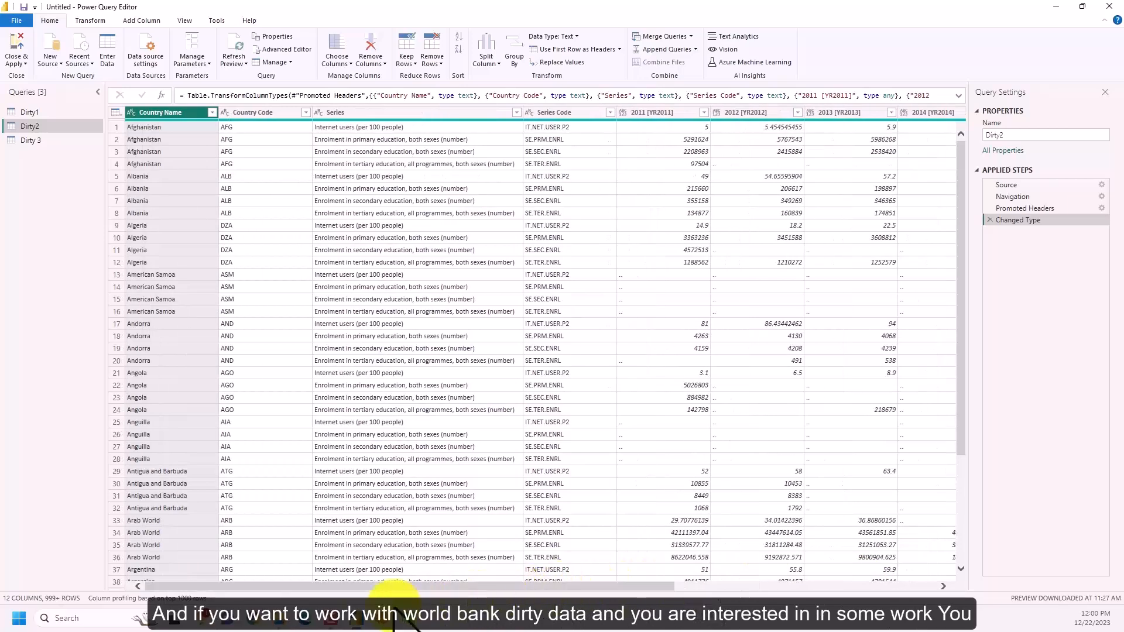
Switch to Edge to view the World Bank DataBank page for World Development Indicators, and return to the Power Query Editor.
{"action": "left_click", "coordinate": [302, 621]}
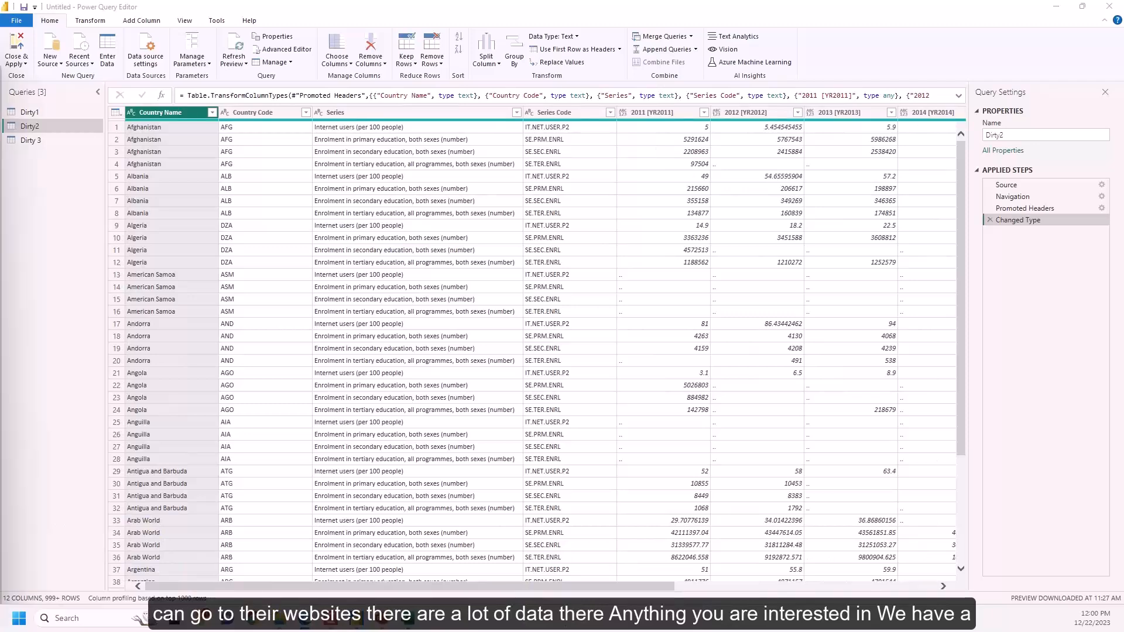
{"action": "left_click_drag", "start_coordinate": [2, 527], "coordinate": [517, 2]}
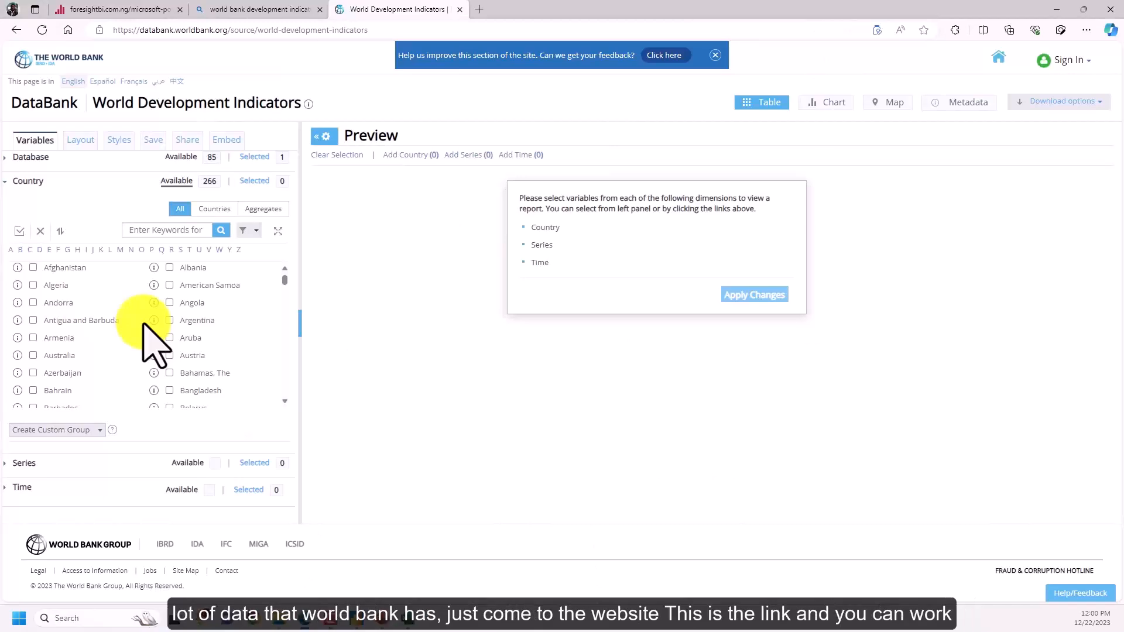
{"action": "scroll", "coordinate": [153, 246], "scroll_direction": "down", "scroll_amount": 1}
{"action": "left_click", "coordinate": [170, 30]}
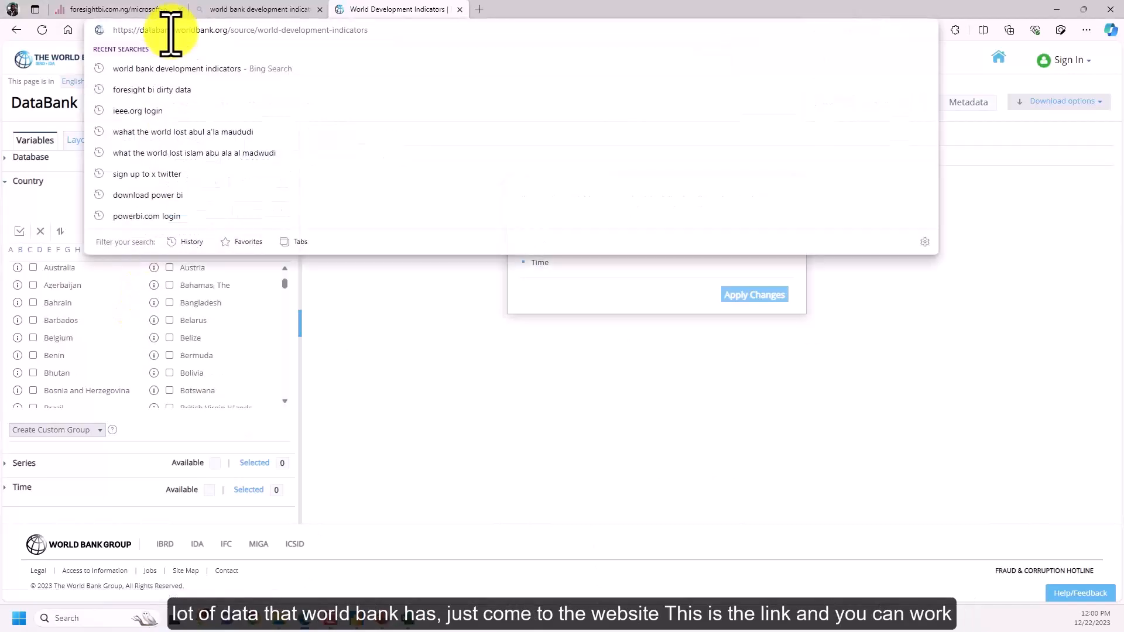
{"action": "left_click", "coordinate": [1048, 10]}
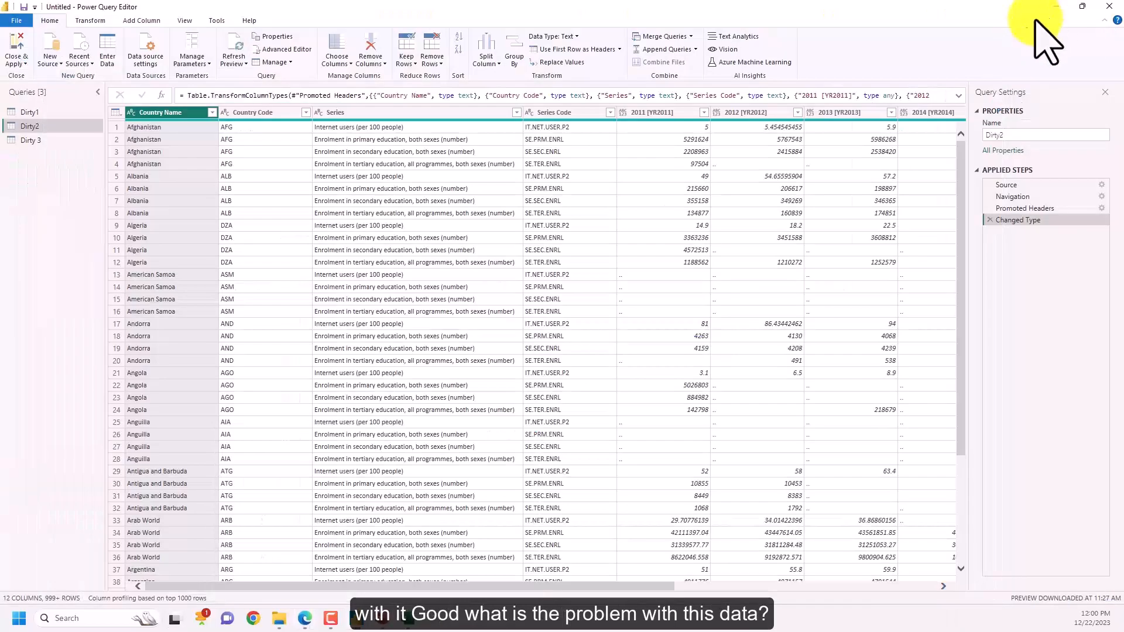
Compare the Dirty2 table with the Golden Rules of cleaning Dirty Data slide in PowerPoint.
{"action": "left_click", "coordinate": [387, 613]}
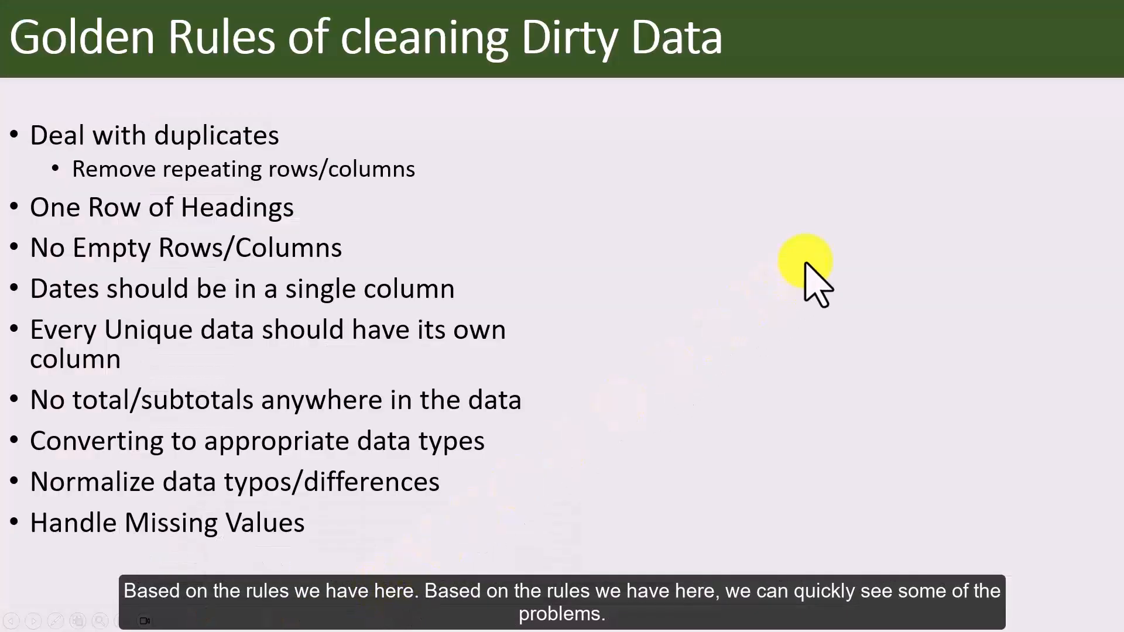
{"action": "key", "text": "alt+Tab"}
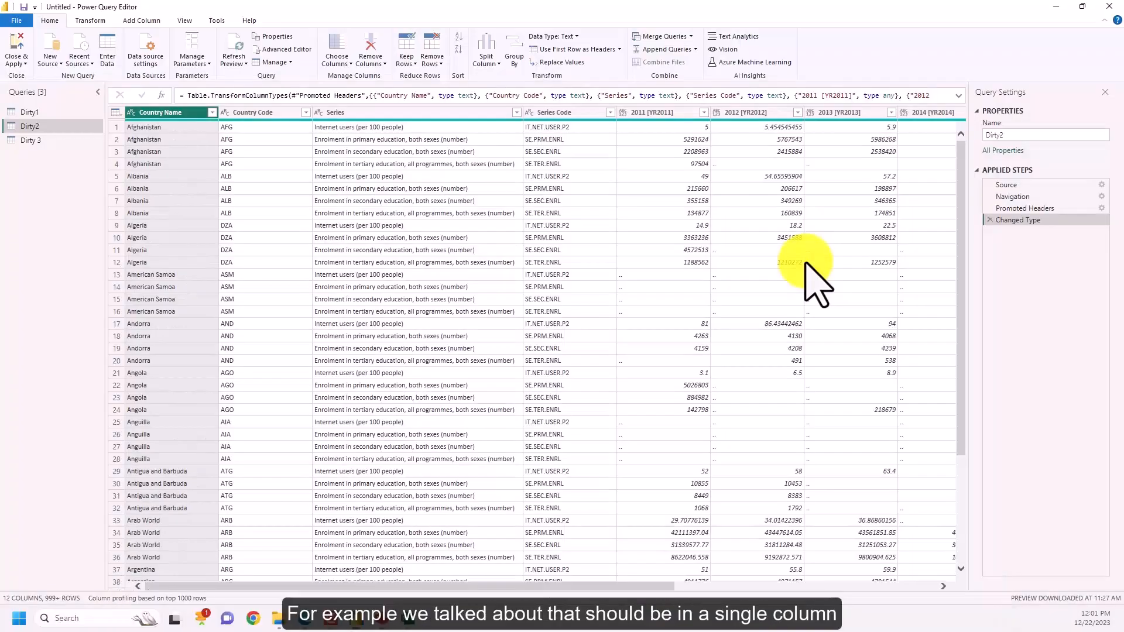
{"action": "key", "text": "alt+Tab"}
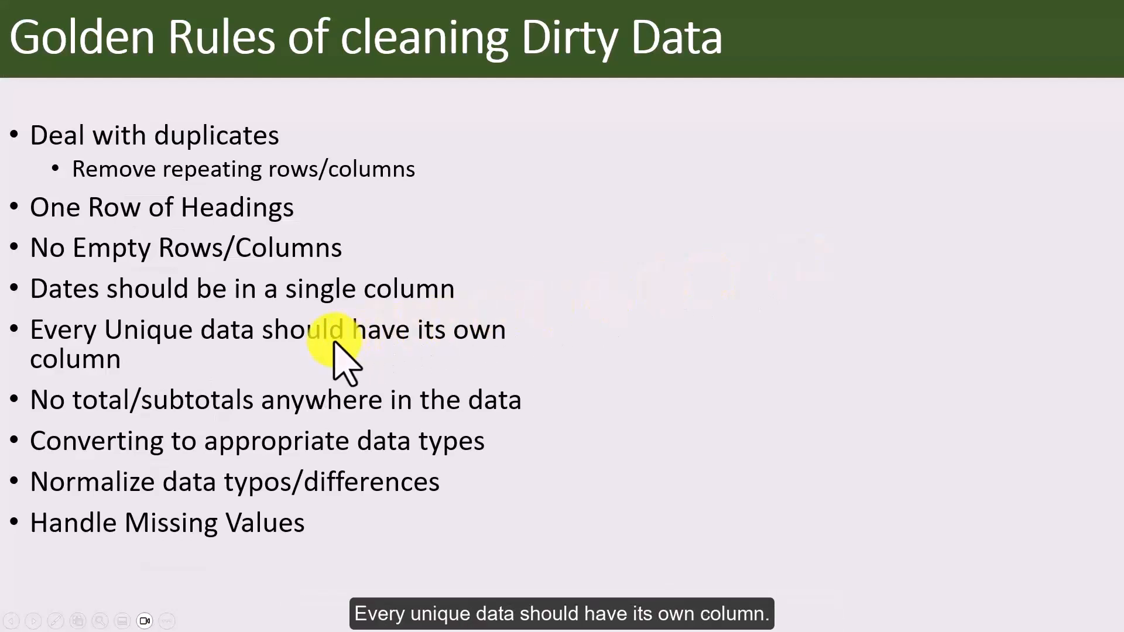
{"action": "key", "text": "alt+Tab"}
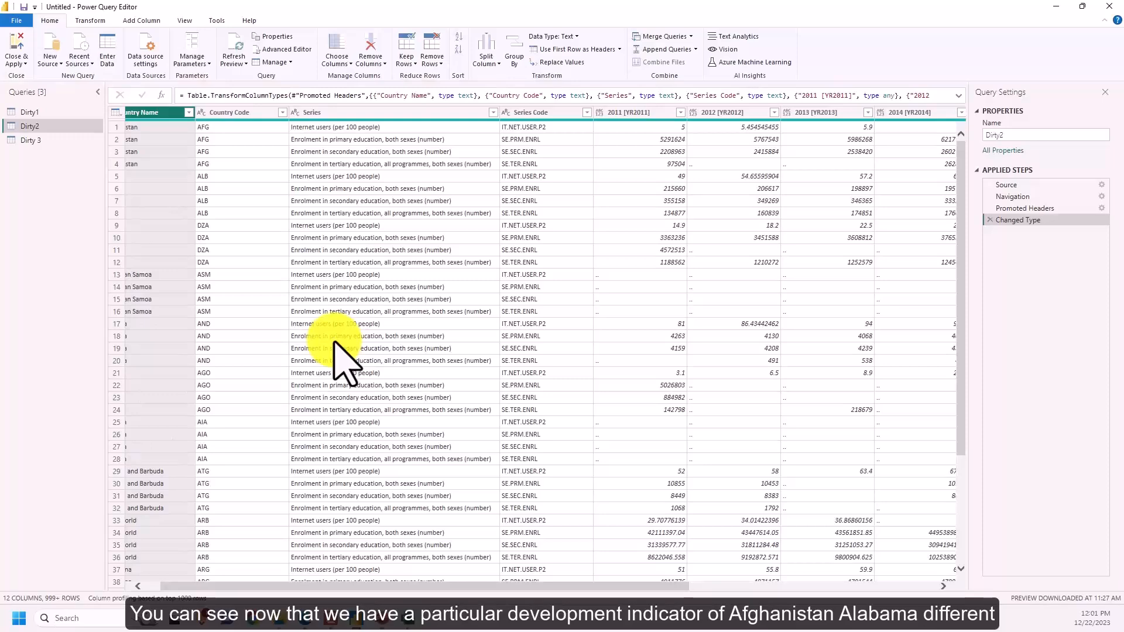
Examine the Dirty2 table's columns, from the country and series fields across to the separate year columns.
{"action": "scroll", "coordinate": [571, 585], "scroll_direction": "left", "scroll_amount": 2}
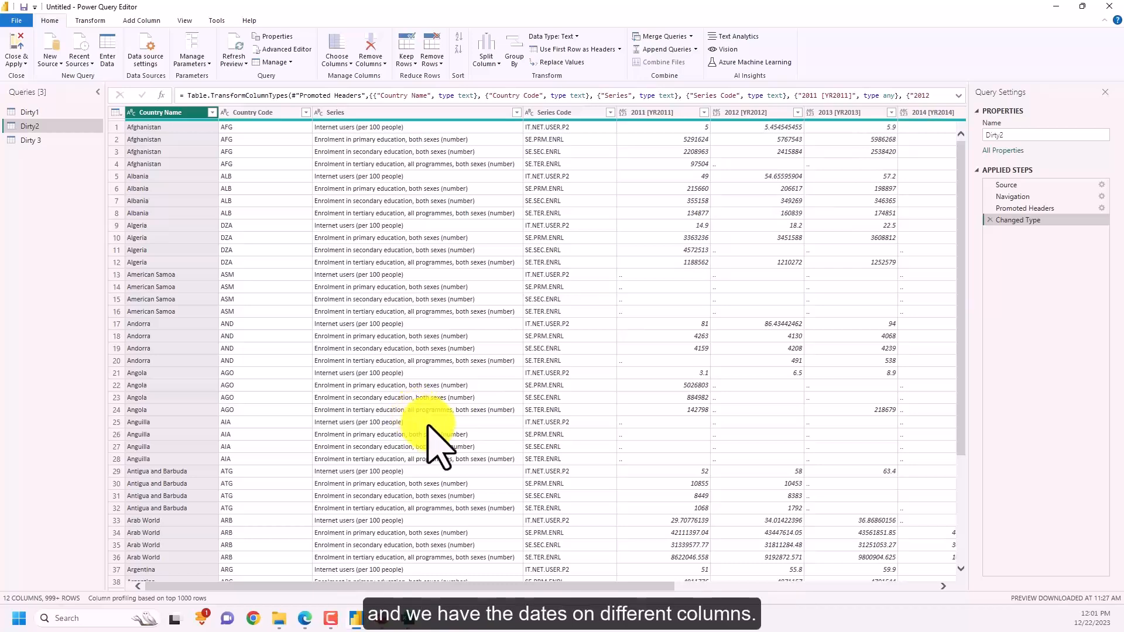
{"action": "left_click_drag", "start_coordinate": [605, 588], "coordinate": [686, 588]}
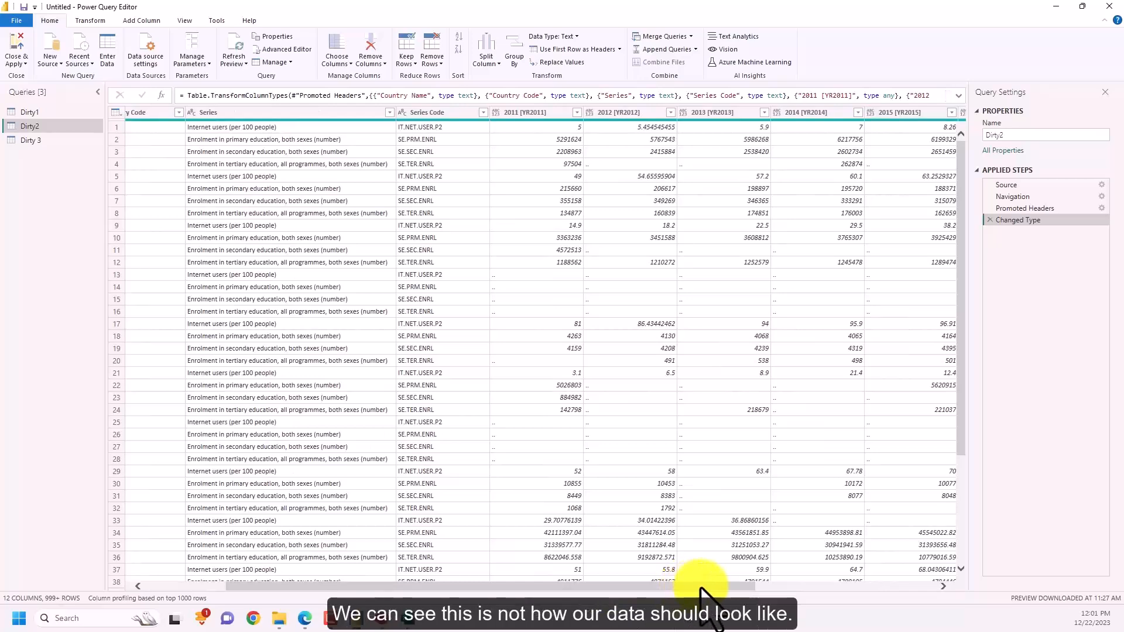
{"action": "left_click_drag", "start_coordinate": [686, 588], "coordinate": [928, 589]}
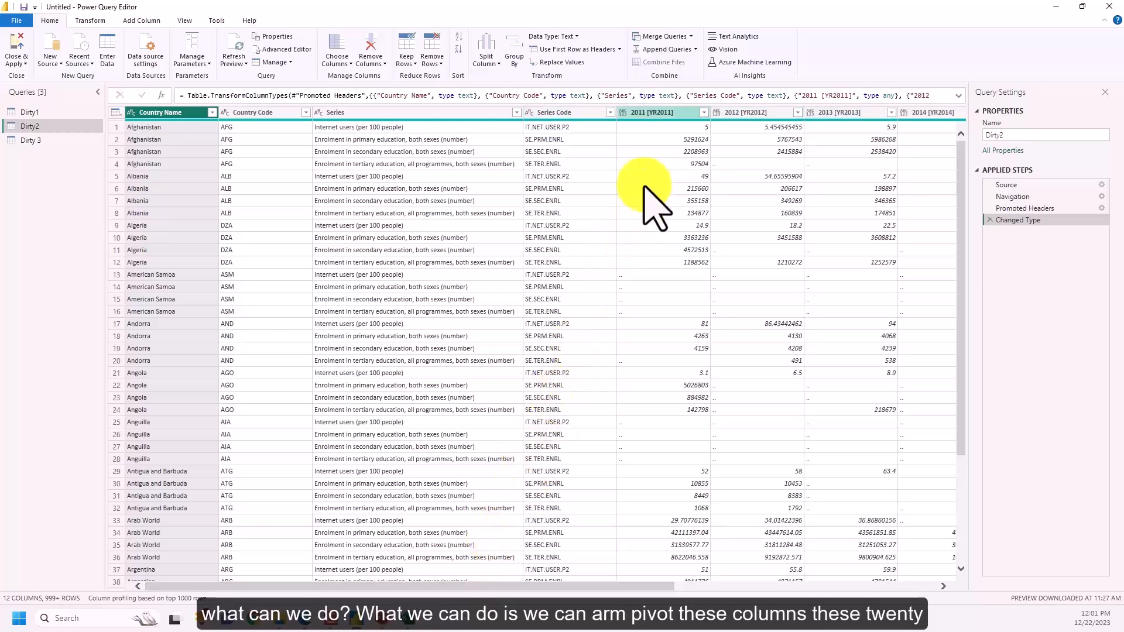
{"action": "left_click", "coordinate": [670, 112]}
{"action": "left_click", "coordinate": [748, 112]}
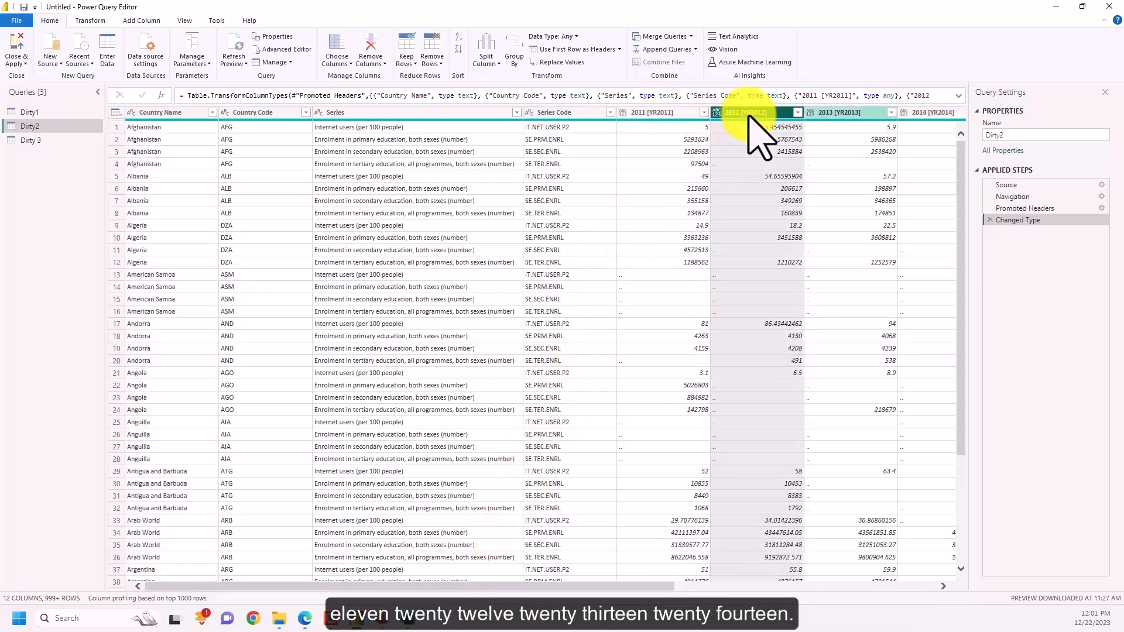
{"action": "left_click", "coordinate": [679, 586]}
{"action": "left_click_drag", "start_coordinate": [676, 585], "coordinate": [721, 585]}
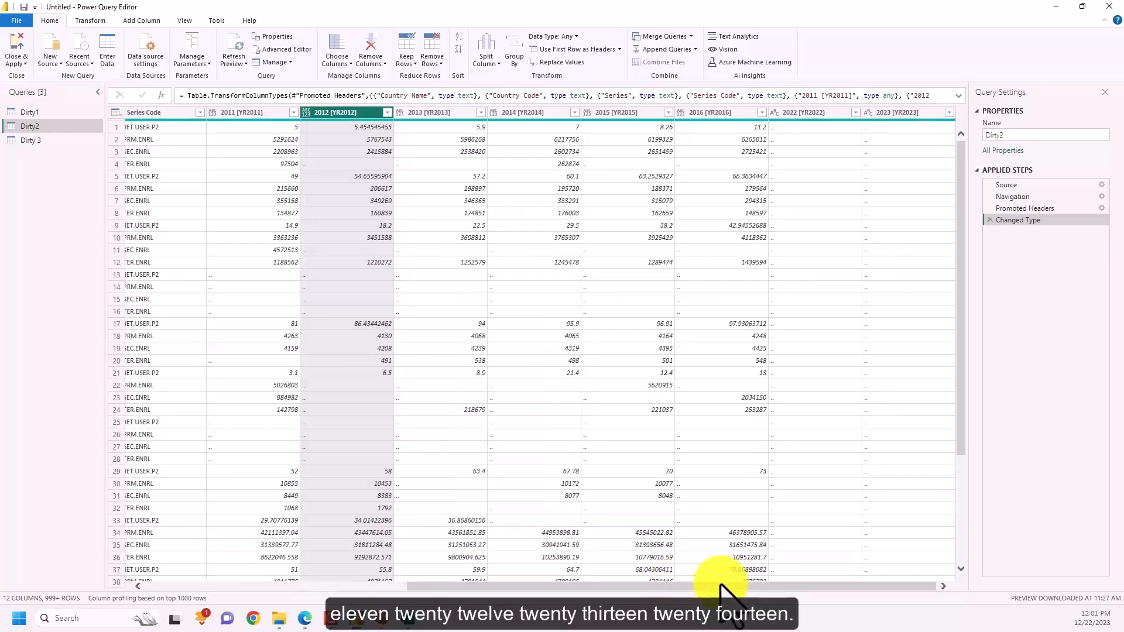
{"action": "left_click", "coordinate": [658, 579]}
{"action": "left_click_drag", "start_coordinate": [600, 585], "coordinate": [278, 582]}
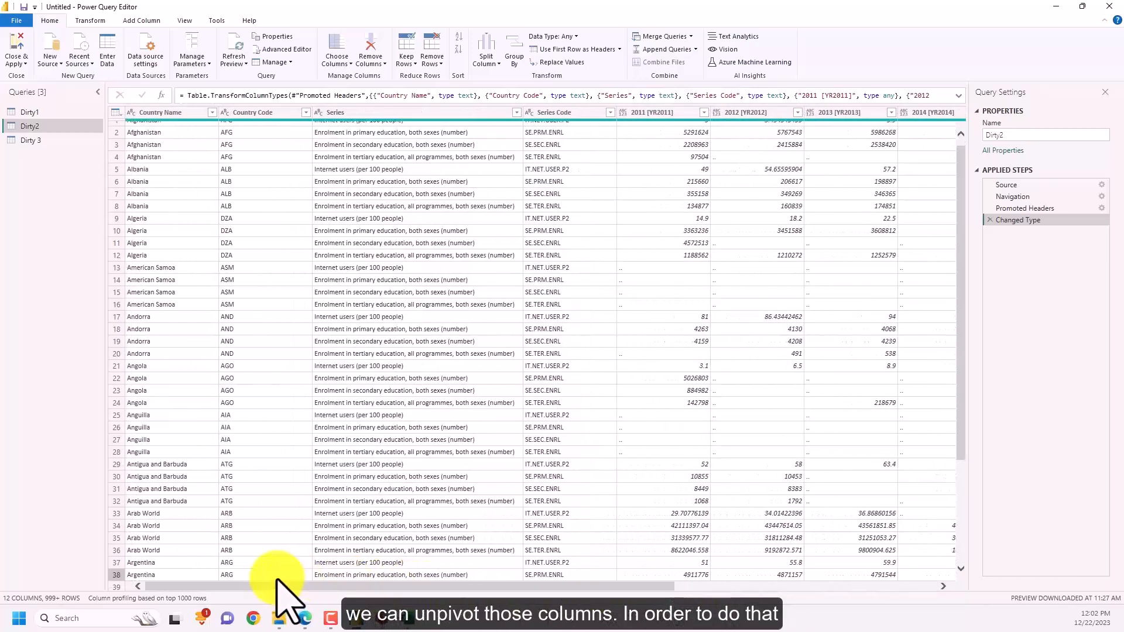
Unpivot all Dirty2 columns other than Country Name, Country Code, Series and Series Code.
{"action": "left_click", "coordinate": [177, 113]}
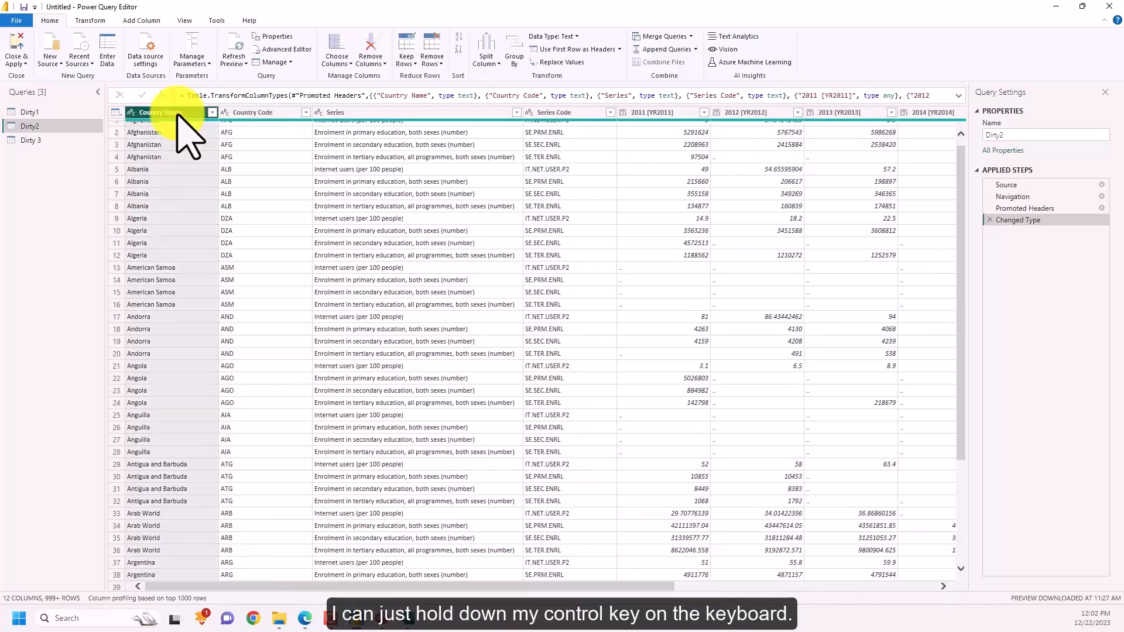
{"action": "left_click", "coordinate": [242, 112], "text": "ctrl"}
{"action": "left_click", "coordinate": [413, 112], "text": "ctrl"}
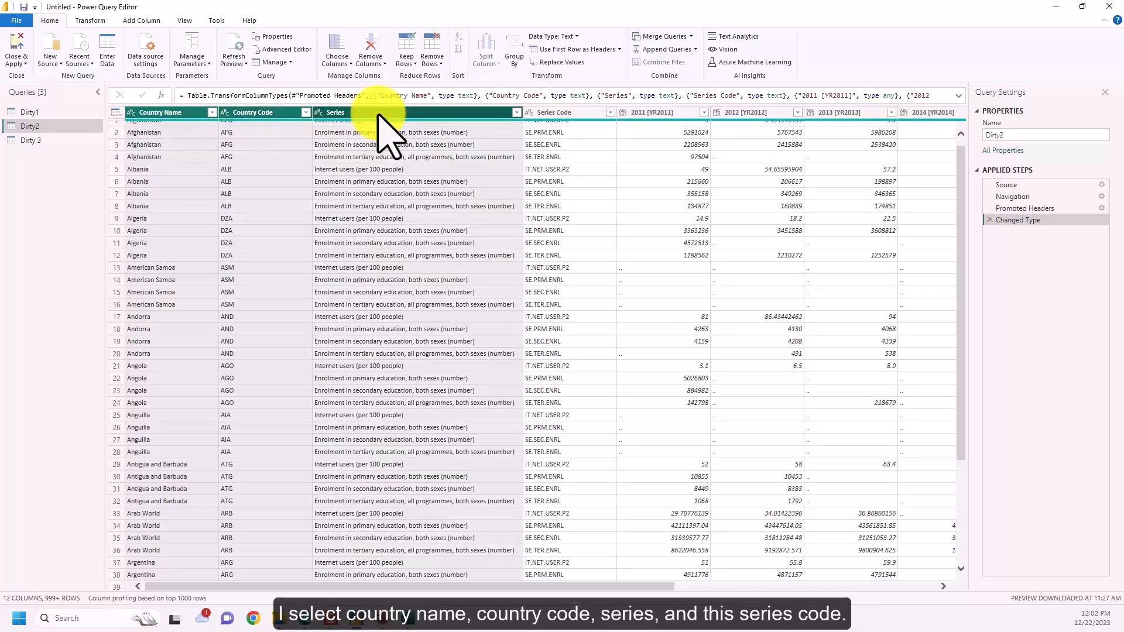
{"action": "left_click", "coordinate": [553, 112], "text": "ctrl"}
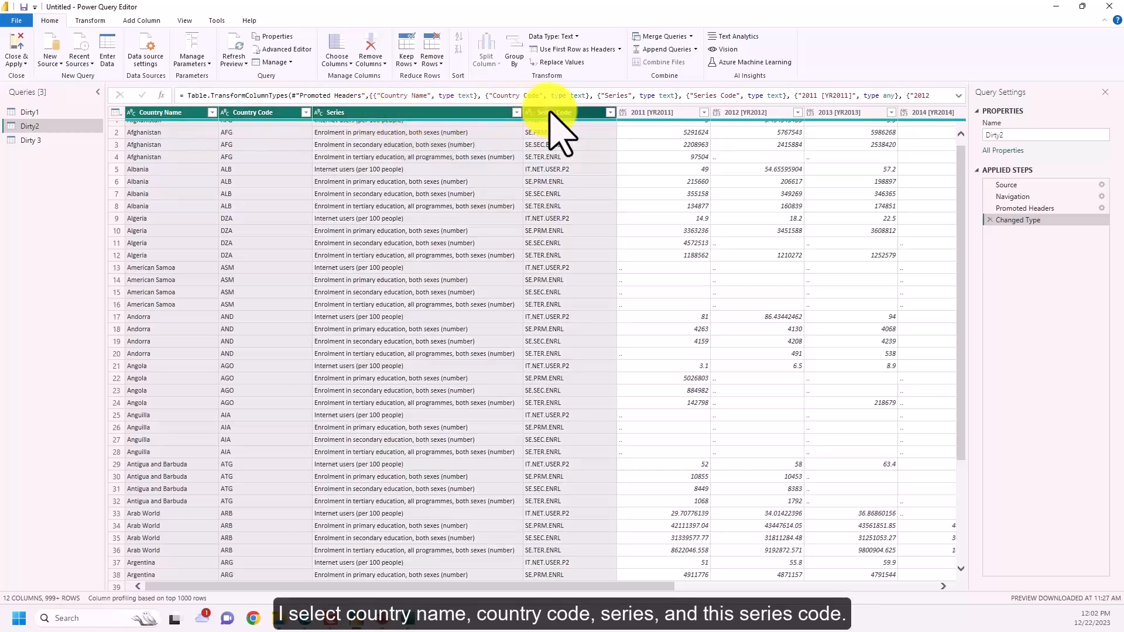
{"action": "right_click", "coordinate": [550, 115]}
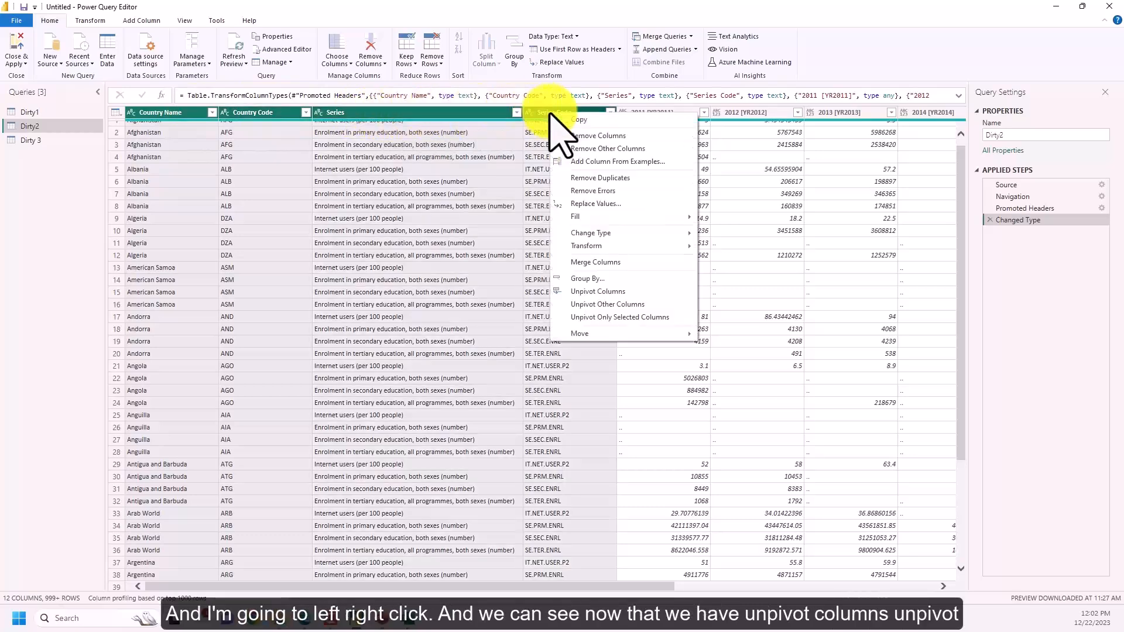
{"action": "left_click", "coordinate": [624, 301]}
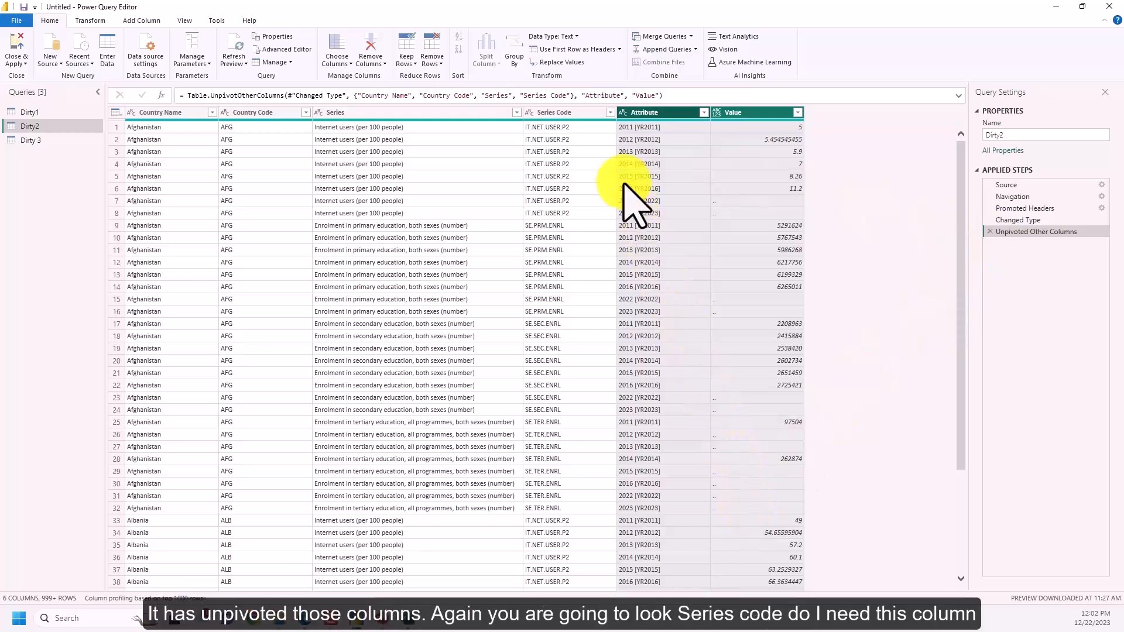
Remove the Series Code column and rename the Attribute column to Year.
{"action": "left_click", "coordinate": [594, 111]}
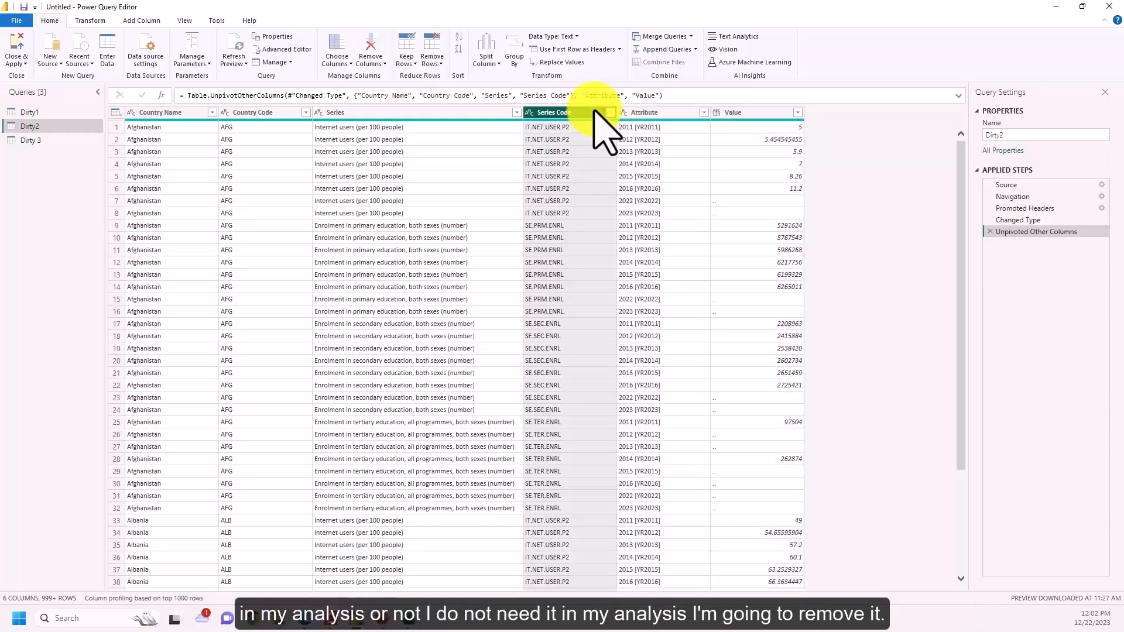
{"action": "right_click", "coordinate": [587, 115]}
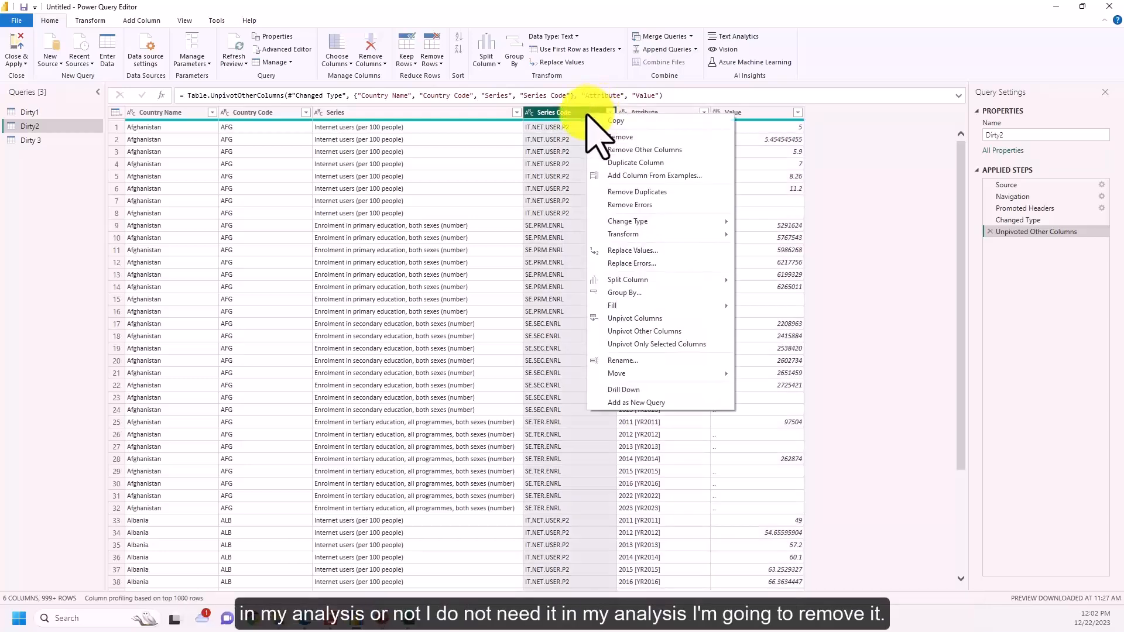
{"action": "left_click", "coordinate": [615, 137]}
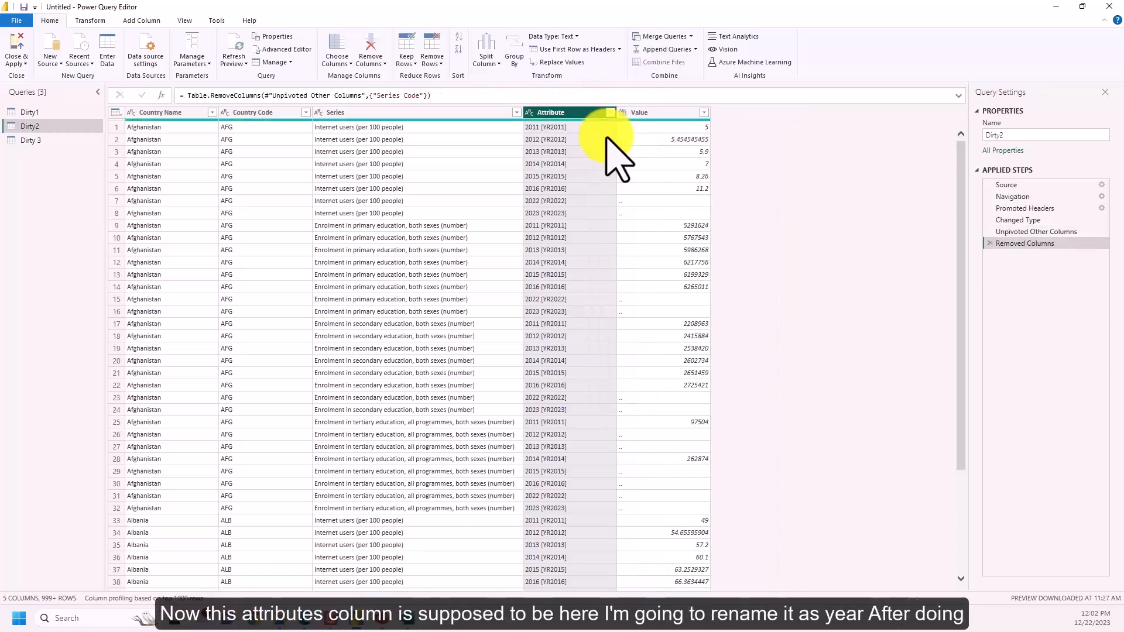
{"action": "double_click", "coordinate": [560, 112]}
{"action": "type", "text": "Year"}
{"action": "key", "text": "Return"}
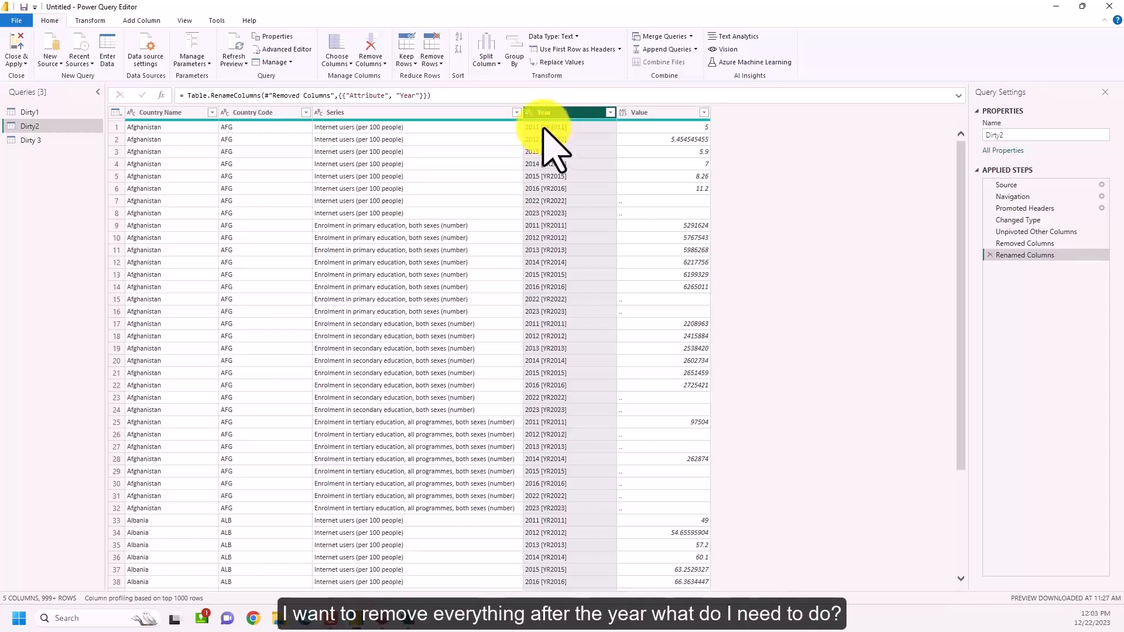
Extract the first 4 characters of each Year value so the column holds plain years.
{"action": "left_click", "coordinate": [537, 127]}
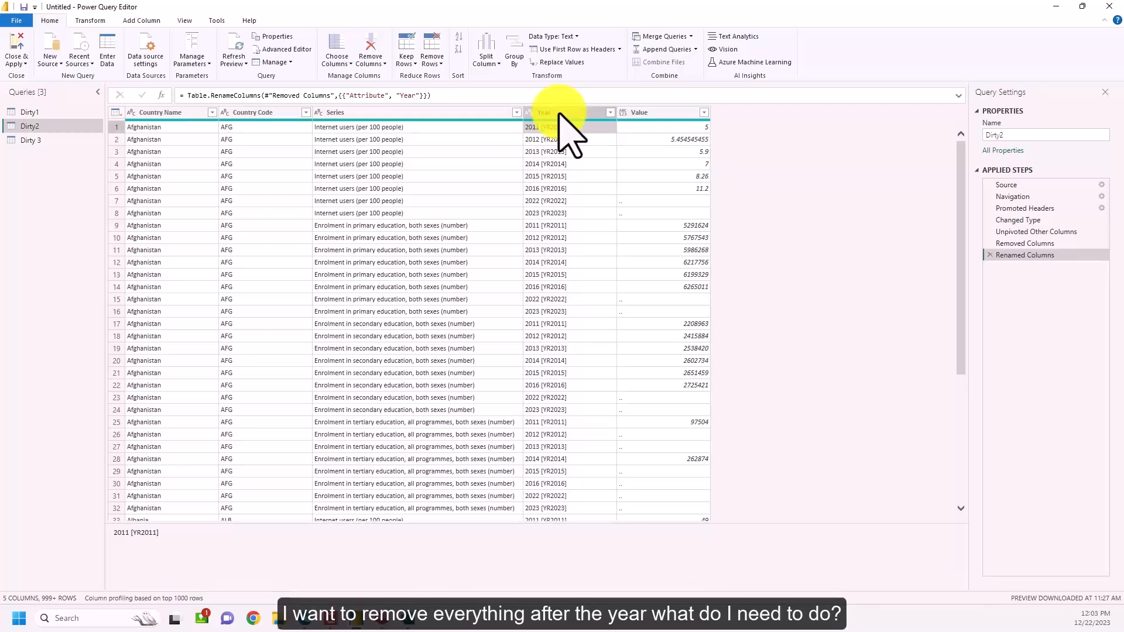
{"action": "left_click", "coordinate": [553, 113]}
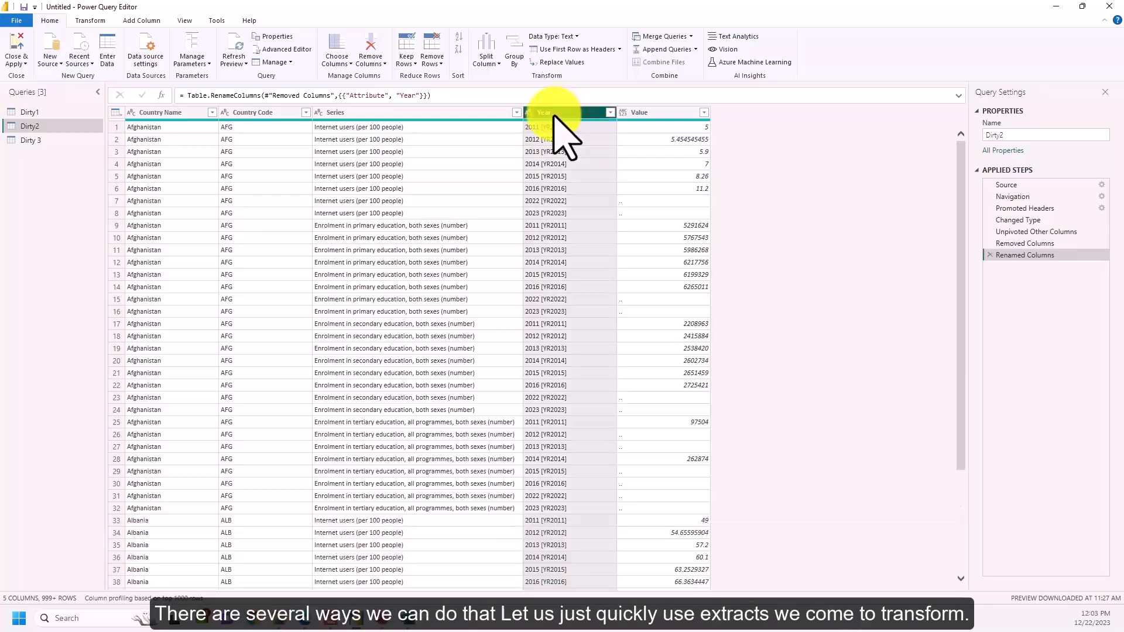
{"action": "left_click", "coordinate": [92, 22]}
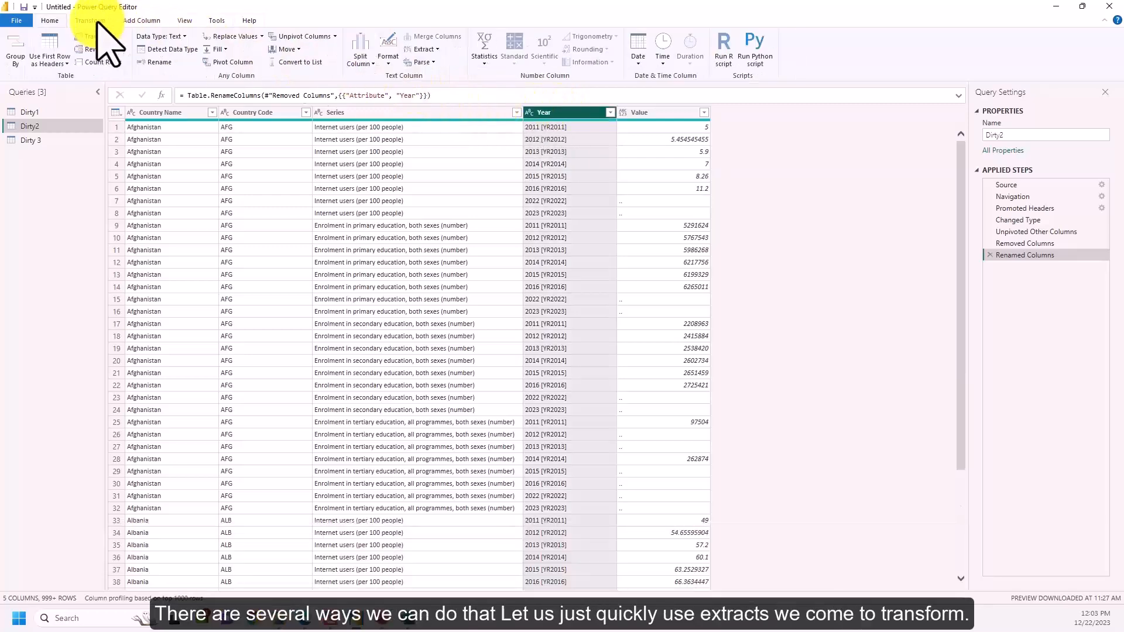
{"action": "left_click", "coordinate": [426, 49]}
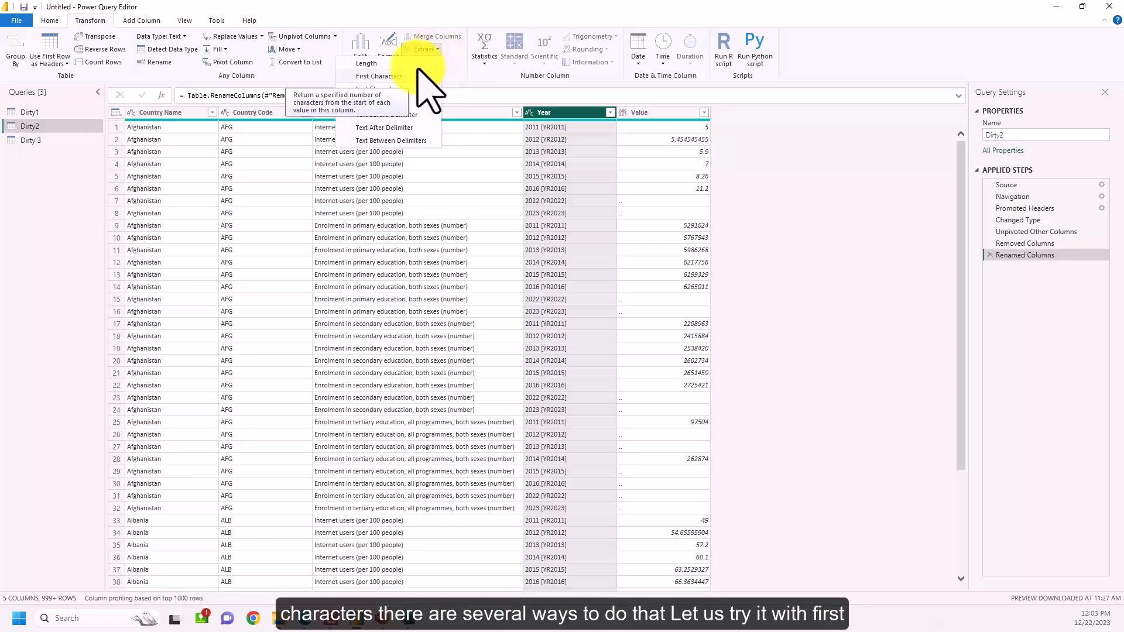
{"action": "left_click", "coordinate": [386, 76]}
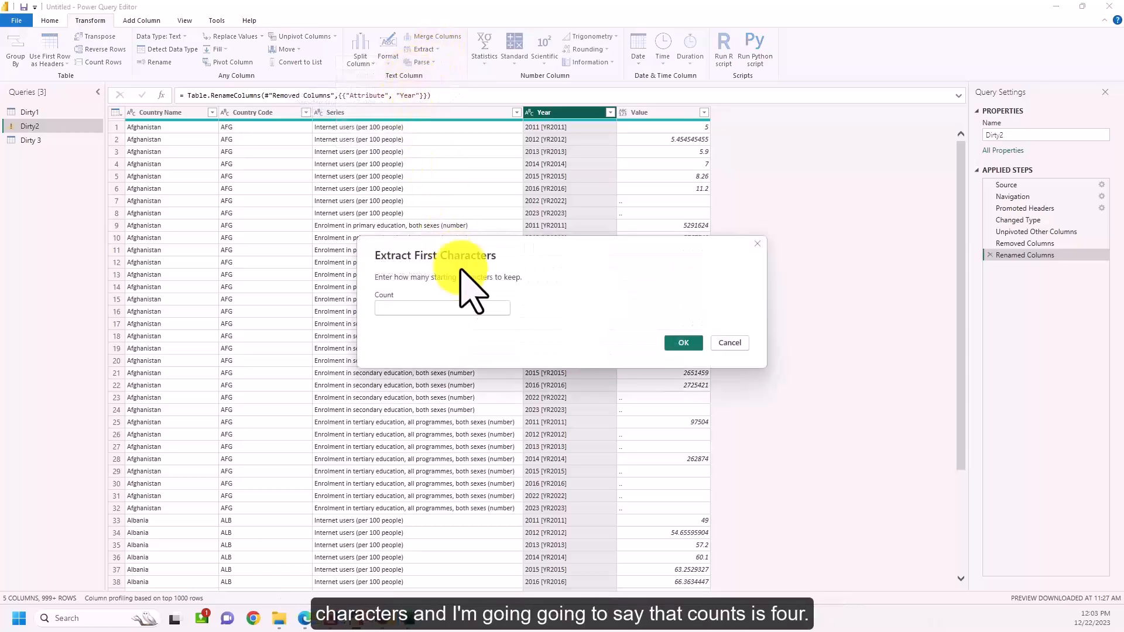
{"action": "type", "text": "4"}
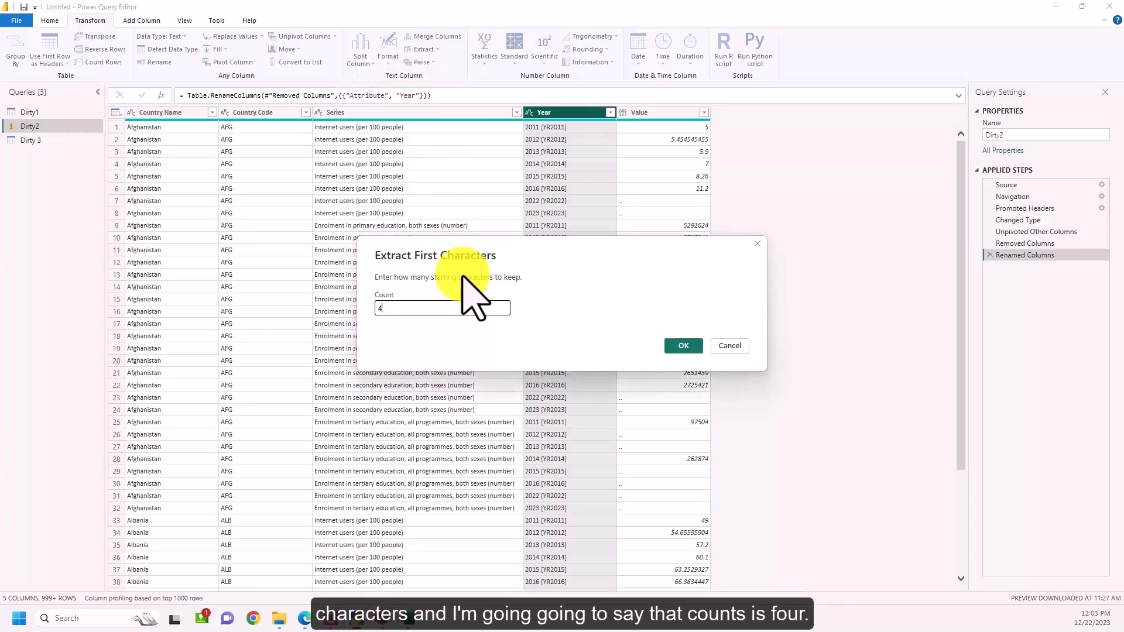
{"action": "left_click", "coordinate": [683, 346]}
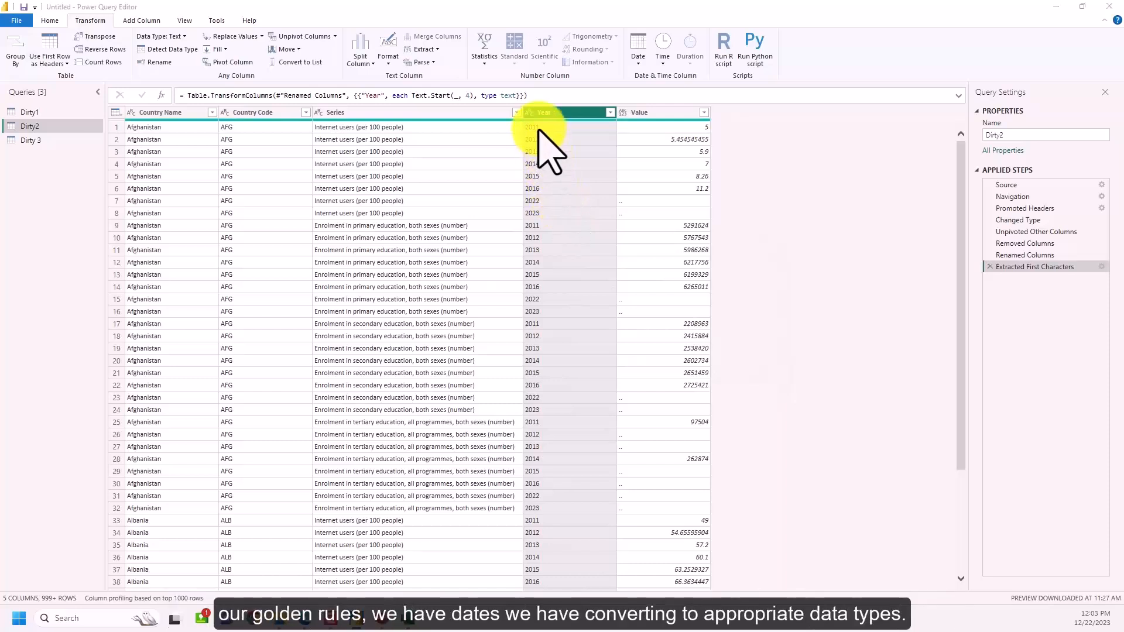
Check the Golden Rules slide in PowerPoint, then return to Power Query and convert the Year column to Whole Number.
{"action": "key", "text": "alt+Tab"}
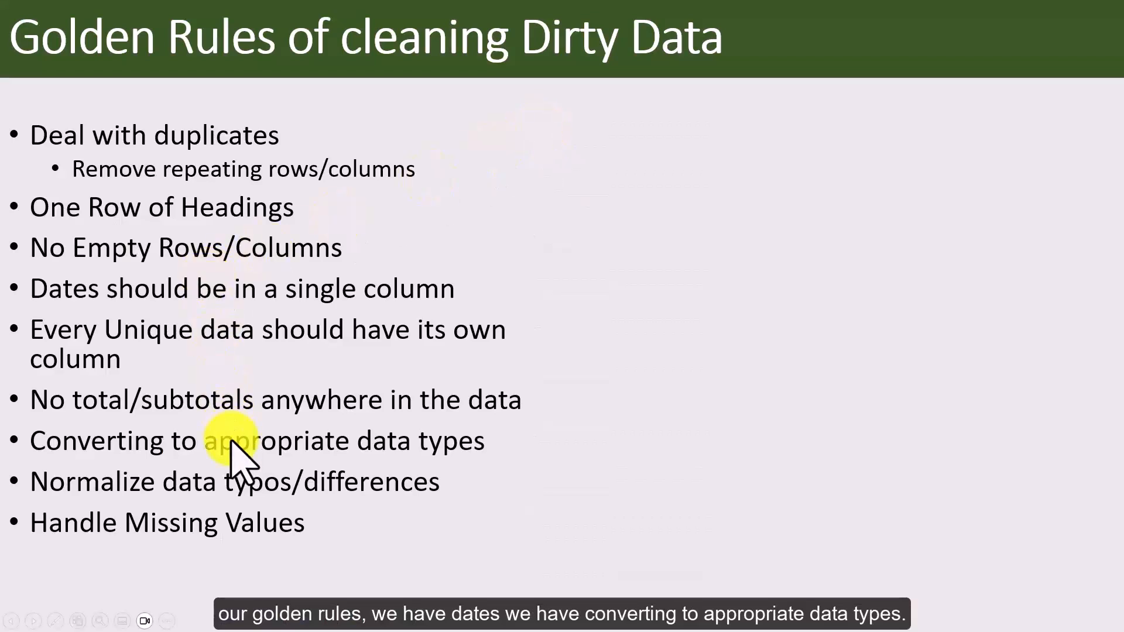
{"action": "key", "text": "alt+Tab"}
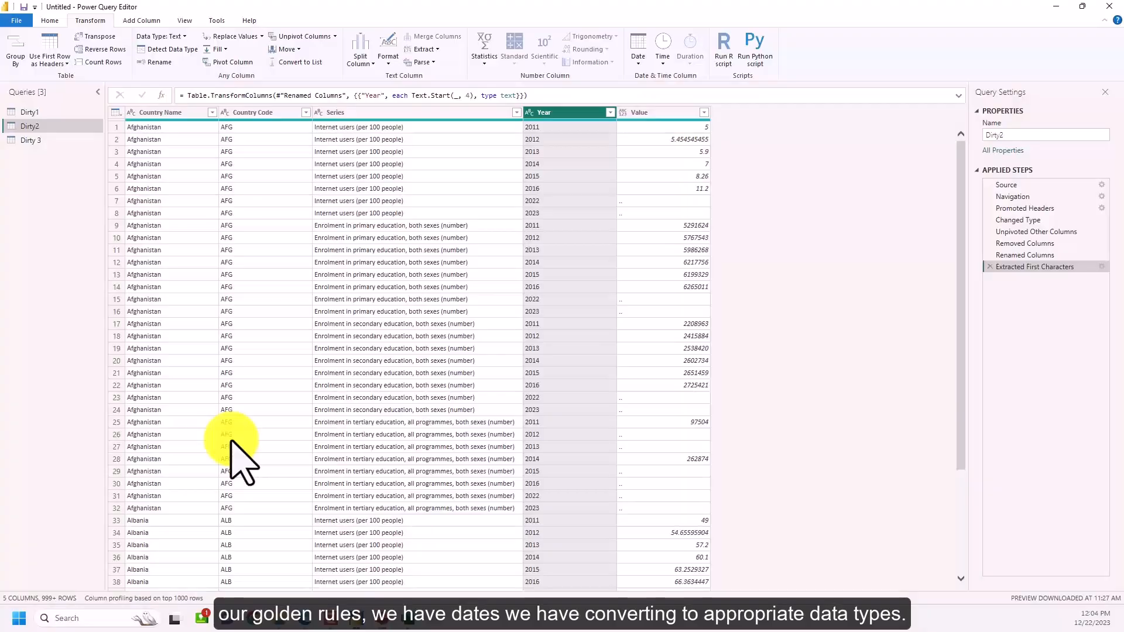
{"action": "left_click", "coordinate": [530, 113]}
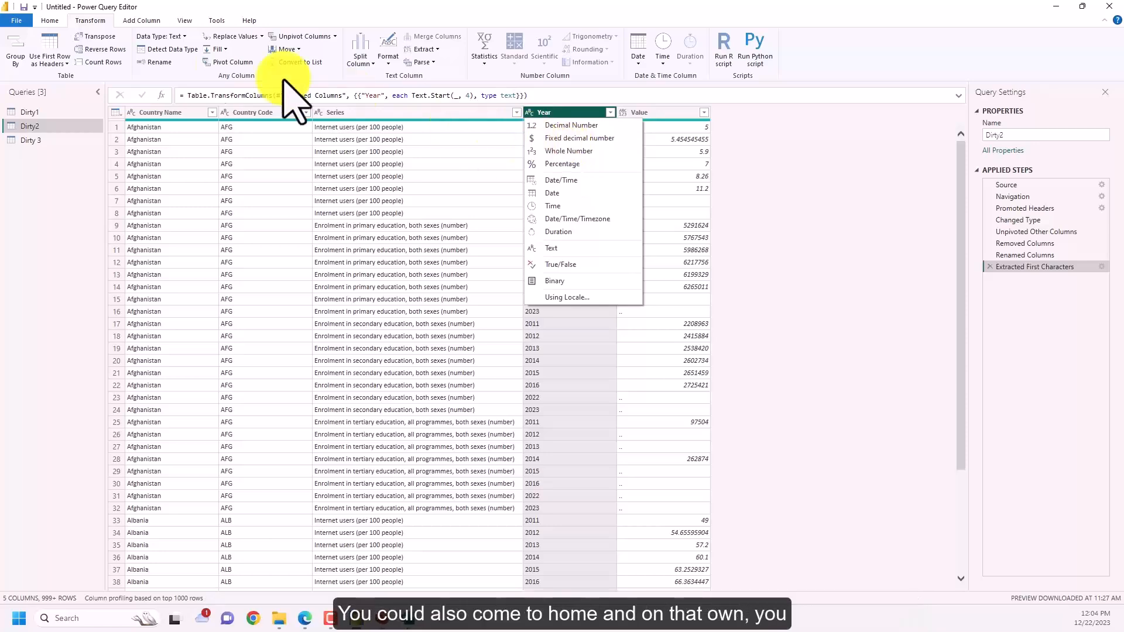
{"action": "left_click", "coordinate": [50, 20]}
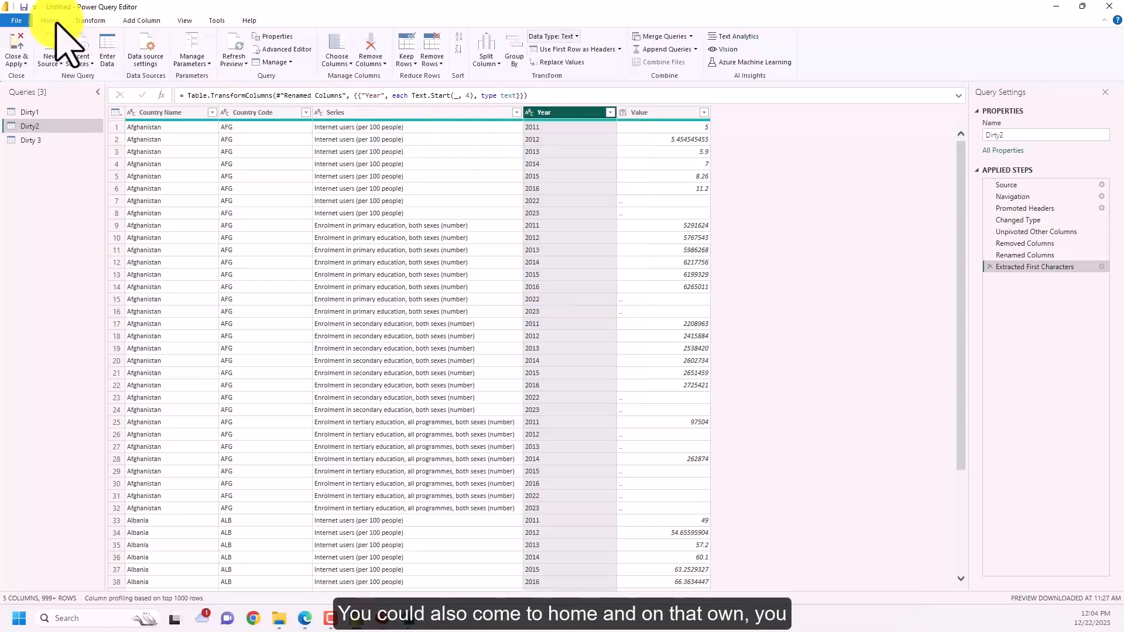
{"action": "left_click", "coordinate": [577, 36]}
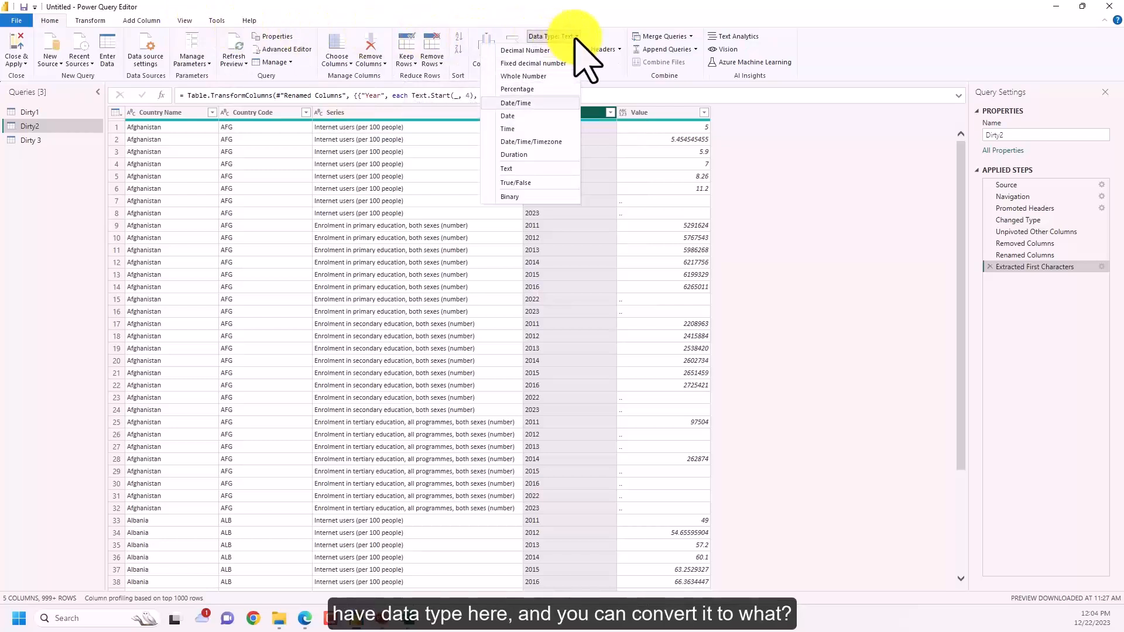
{"action": "left_click", "coordinate": [556, 76]}
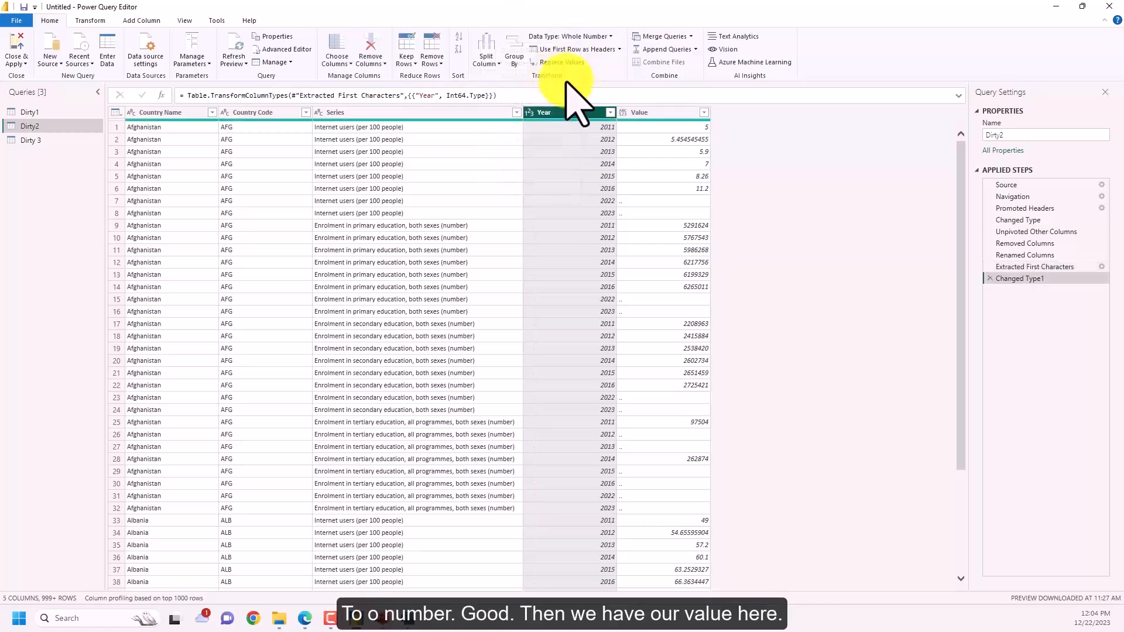
Examine the Value column's entries for missing values, including the 2022 rows for Afghanistan and Albania.
{"action": "left_click", "coordinate": [657, 114]}
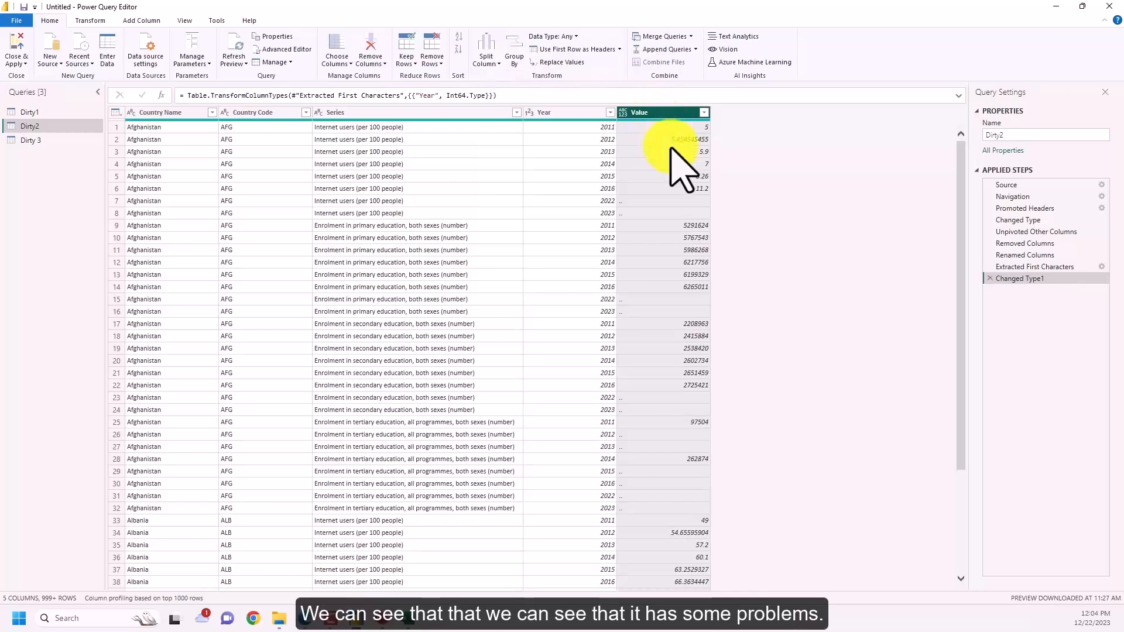
{"action": "left_click", "coordinate": [642, 202]}
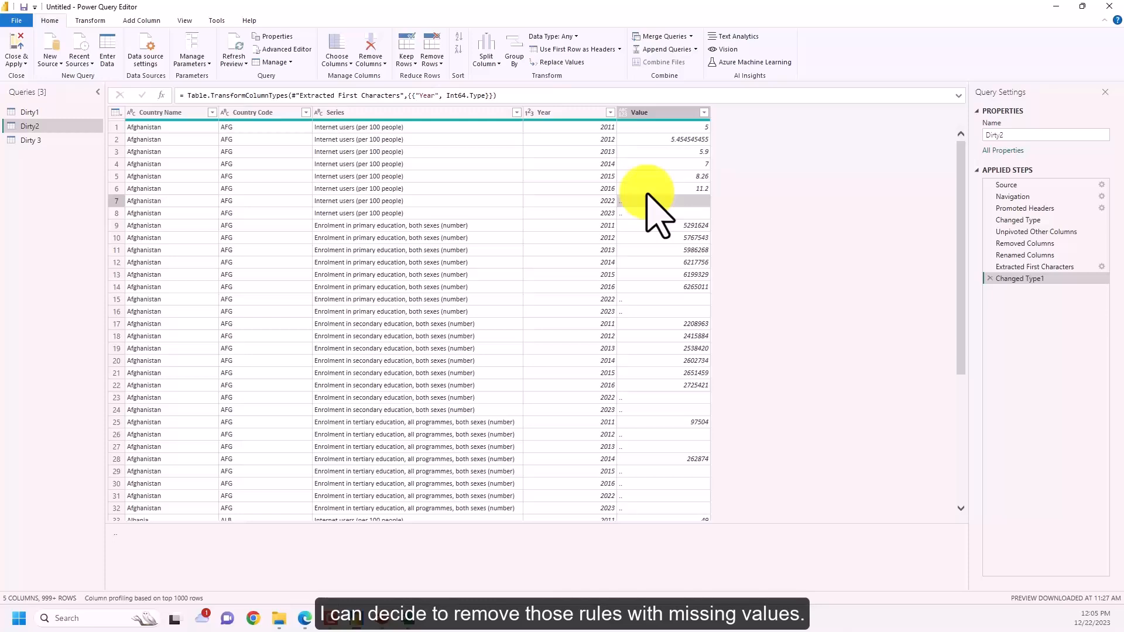
{"action": "scroll", "coordinate": [647, 201], "scroll_direction": "down", "scroll_amount": 6}
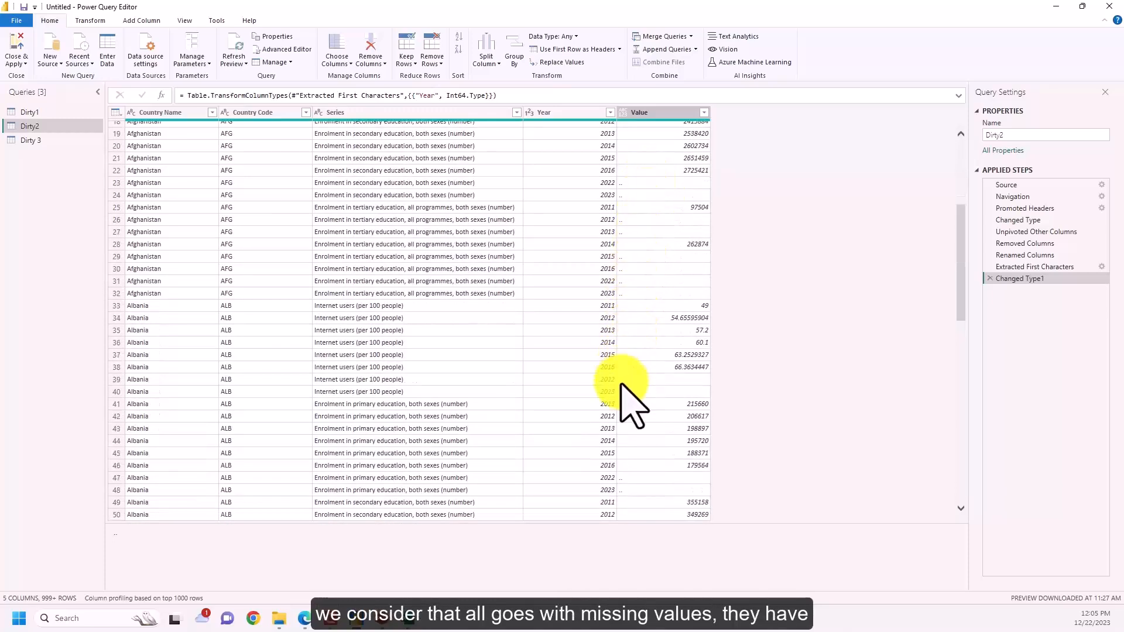
{"action": "left_click", "coordinate": [622, 380]}
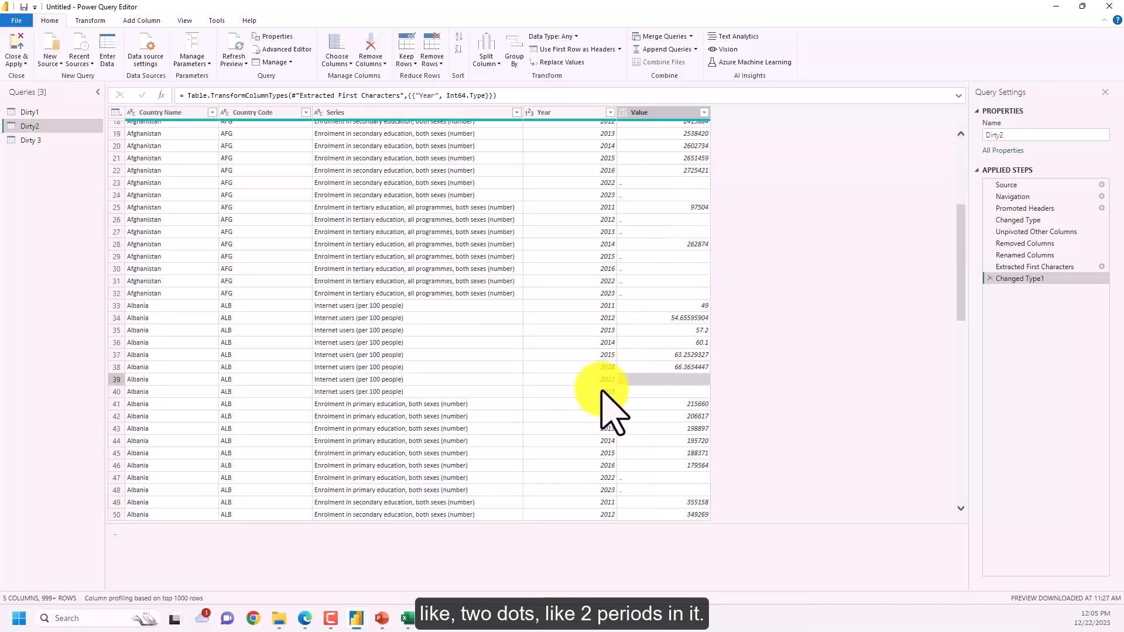
{"action": "left_click_drag", "start_coordinate": [121, 537], "coordinate": [105, 532]}
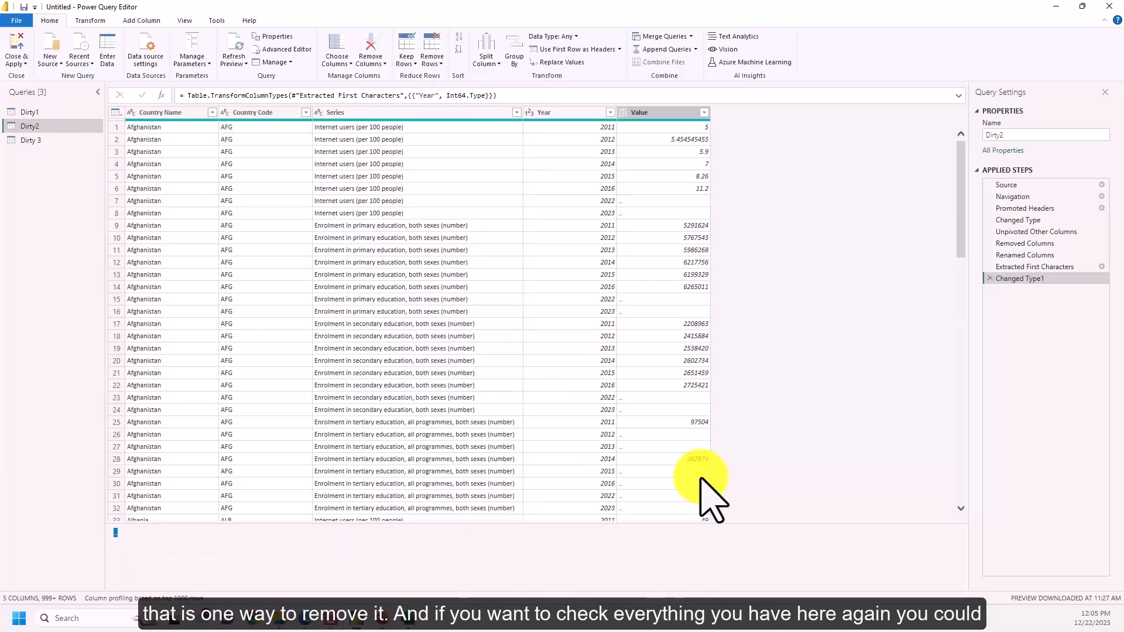
Review the Value column using column distribution, column profile and column quality, and turn all three displays off again.
{"action": "left_click", "coordinate": [692, 114]}
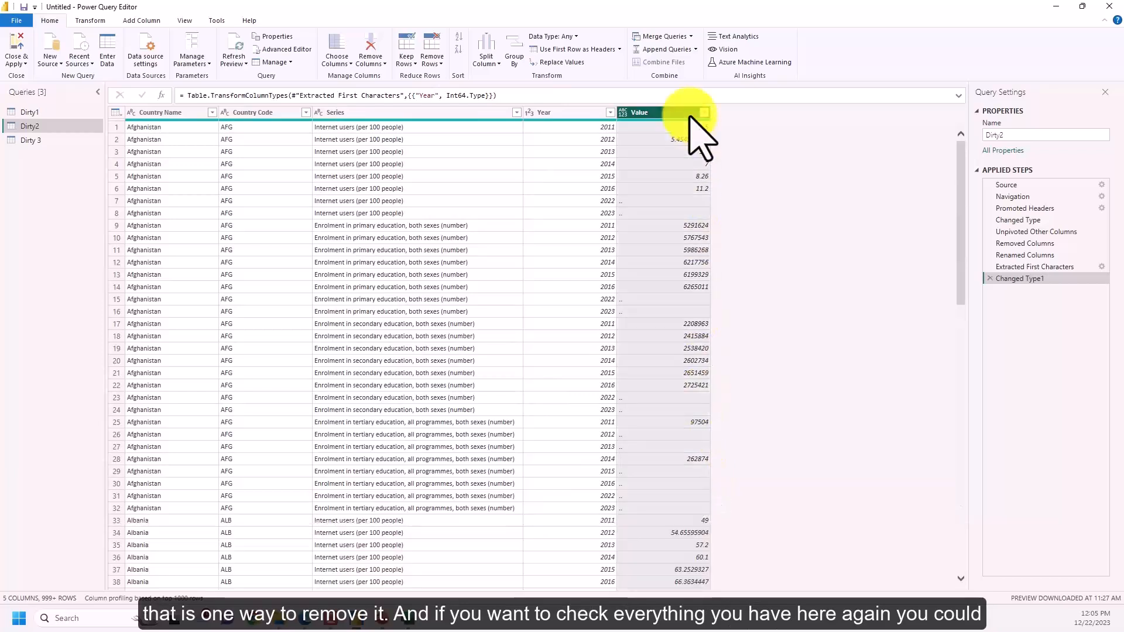
{"action": "left_click", "coordinate": [185, 21]}
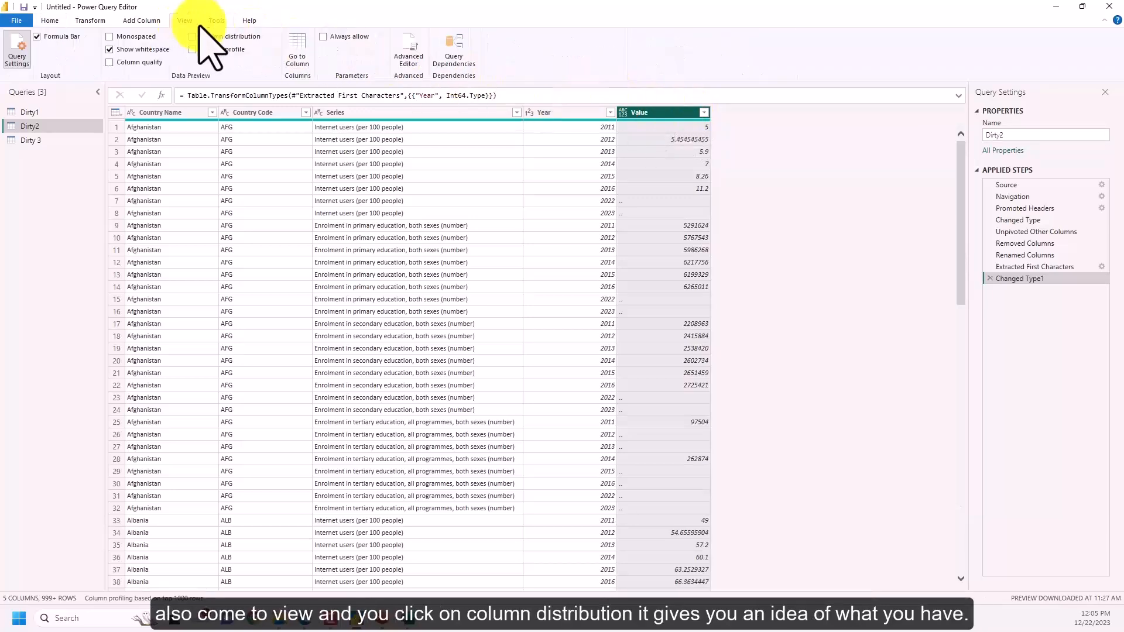
{"action": "left_click", "coordinate": [234, 37]}
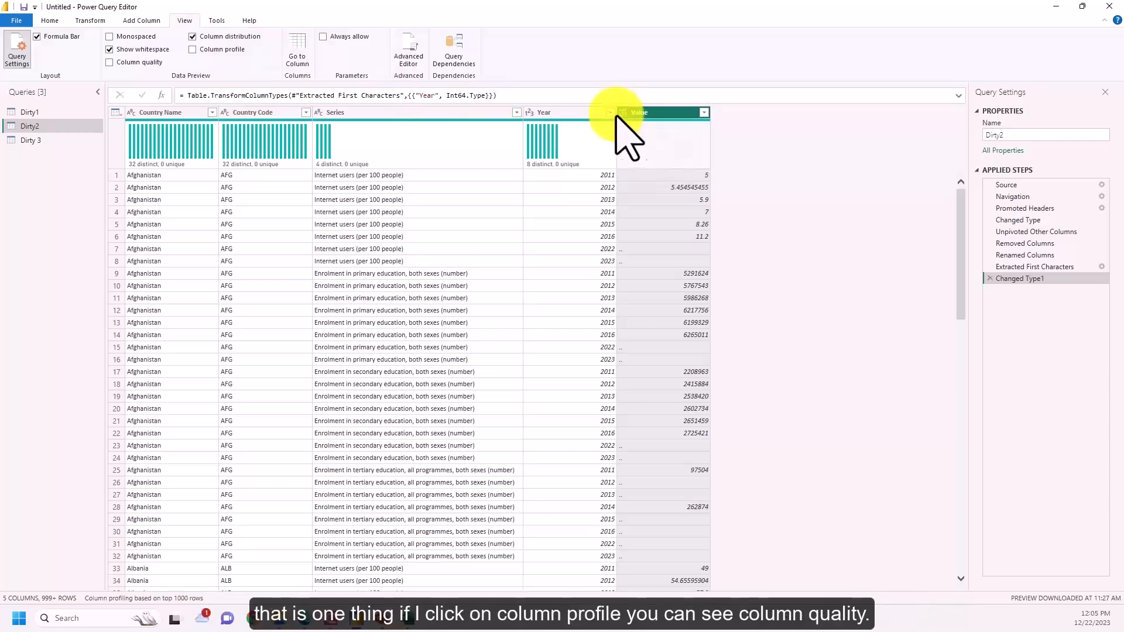
{"action": "left_click", "coordinate": [218, 50]}
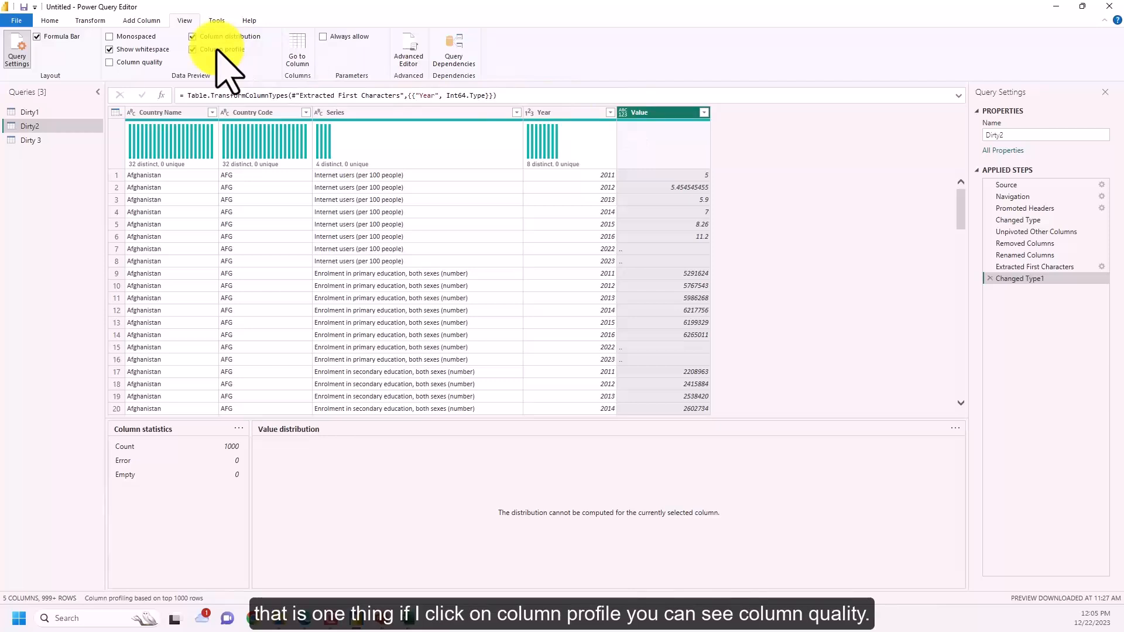
{"action": "left_click", "coordinate": [144, 62]}
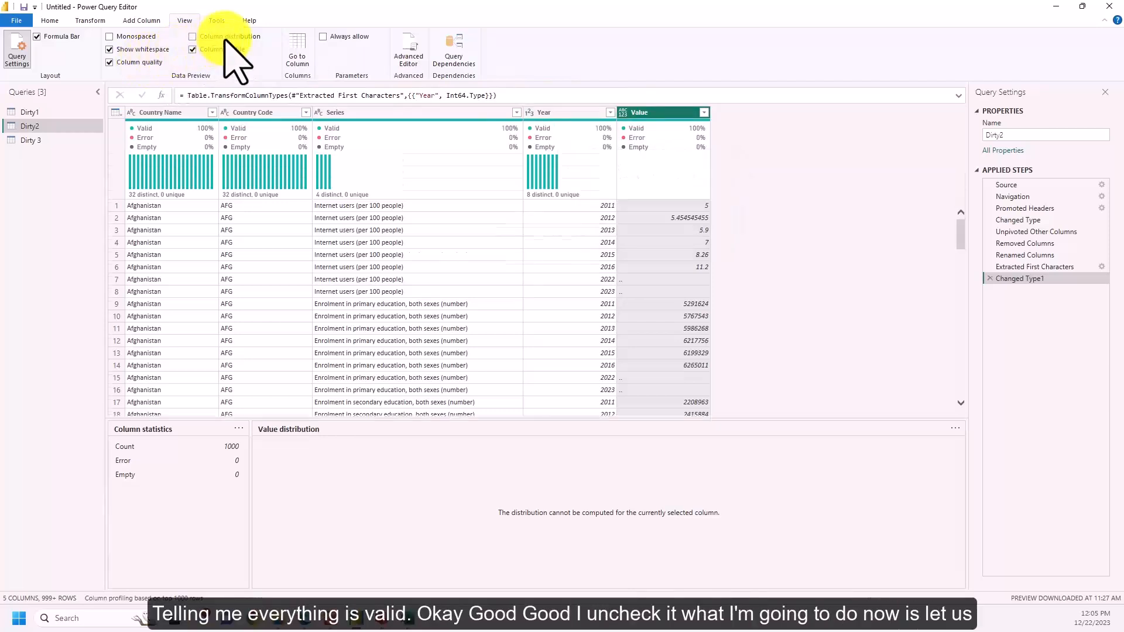
{"action": "left_click", "coordinate": [228, 37]}
{"action": "left_click", "coordinate": [222, 50]}
{"action": "left_click", "coordinate": [139, 62]}
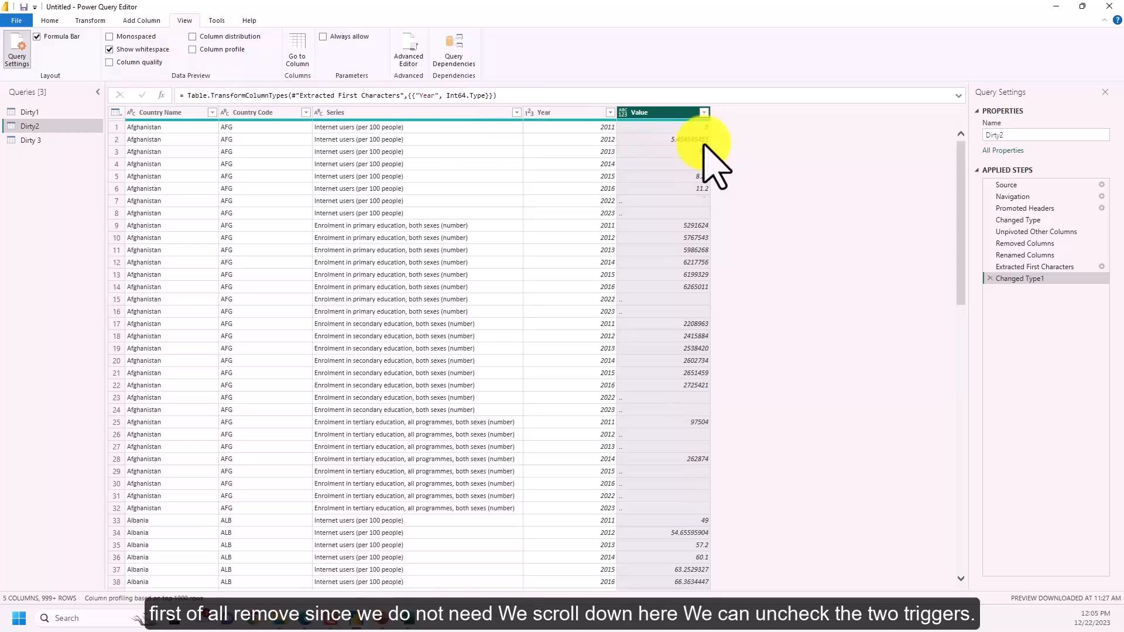
Filter the Value column to exclude the rows containing "..".
{"action": "left_click", "coordinate": [704, 113]}
{"action": "left_click_drag", "start_coordinate": [698, 255], "coordinate": [686, 428]}
{"action": "left_click", "coordinate": [685, 429]}
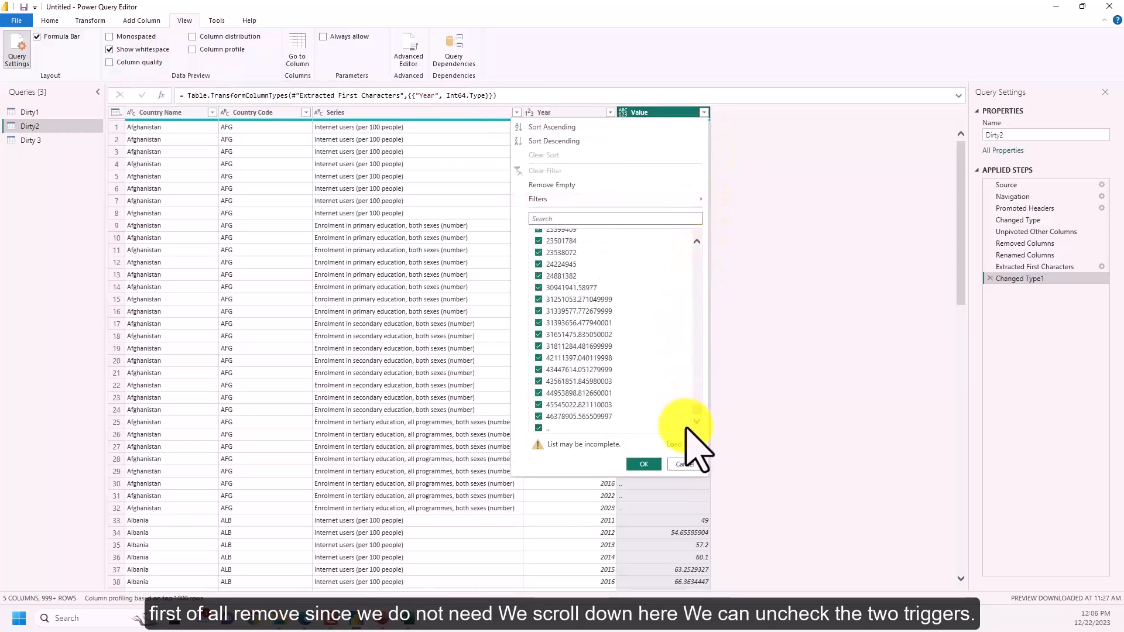
{"action": "left_click", "coordinate": [643, 465]}
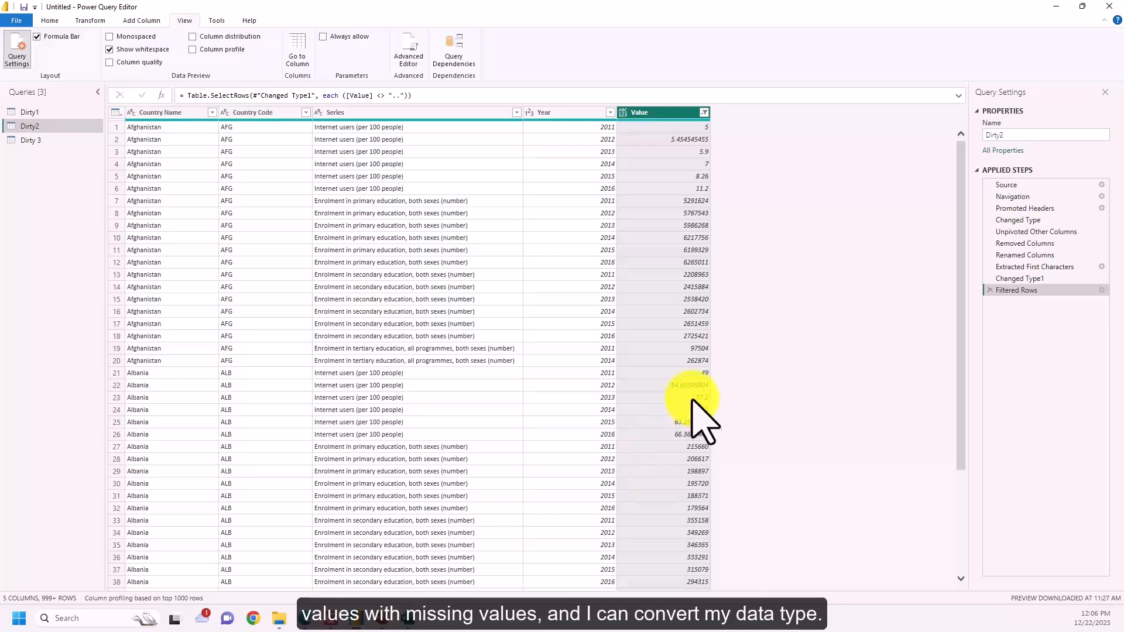
Set the filtered Value column's data type to Fixed decimal number.
{"action": "left_click", "coordinate": [622, 112]}
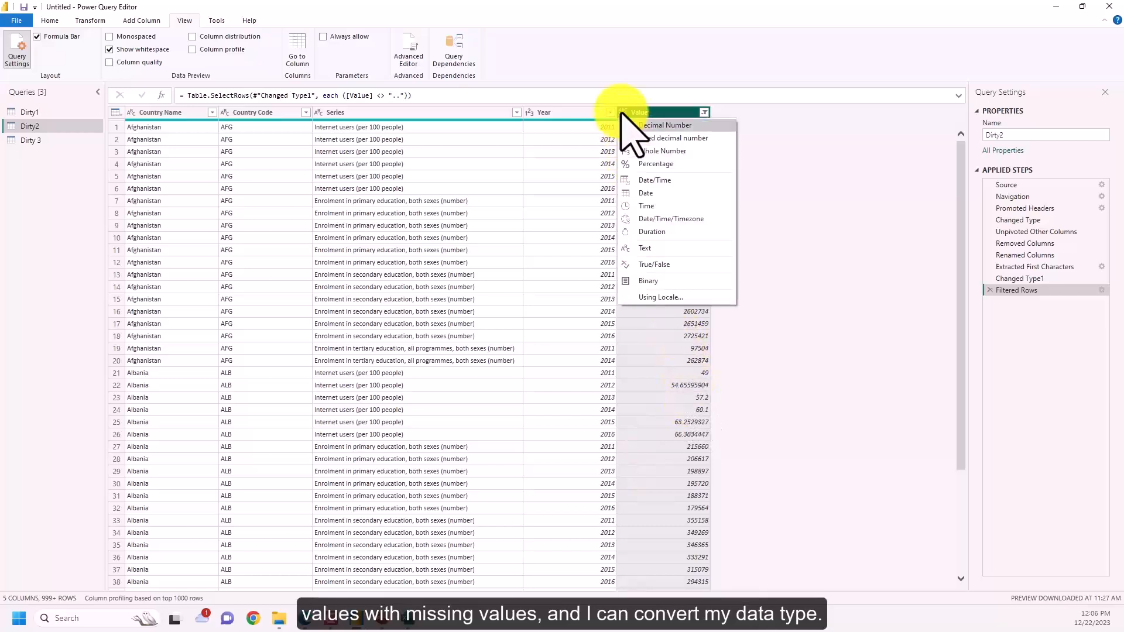
{"action": "key", "text": "Up"}
{"action": "key", "text": "Up"}
{"action": "key", "text": "Up"}
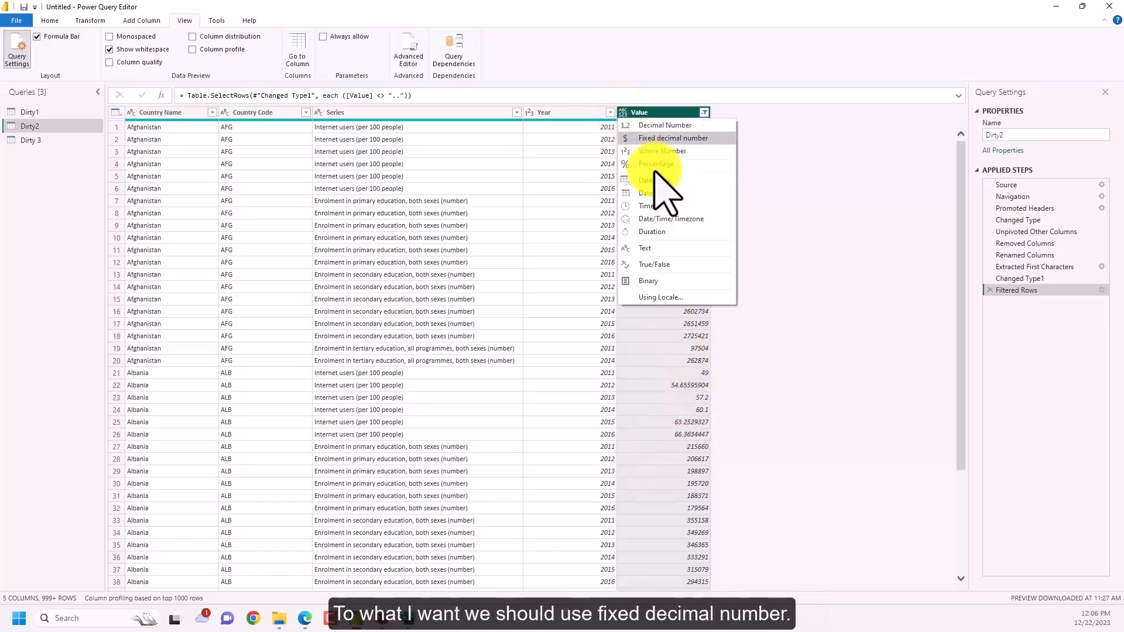
{"action": "left_click", "coordinate": [682, 141]}
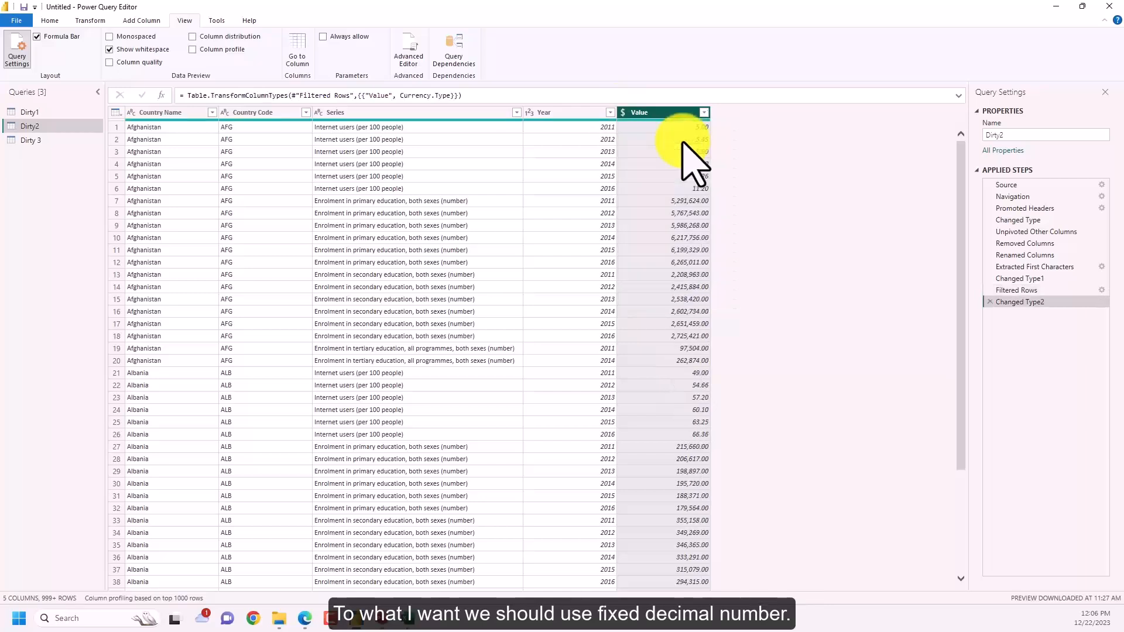
Delete the last two applied steps of Dirty2, the Value type change and the row filter.
{"action": "left_click", "coordinate": [987, 302]}
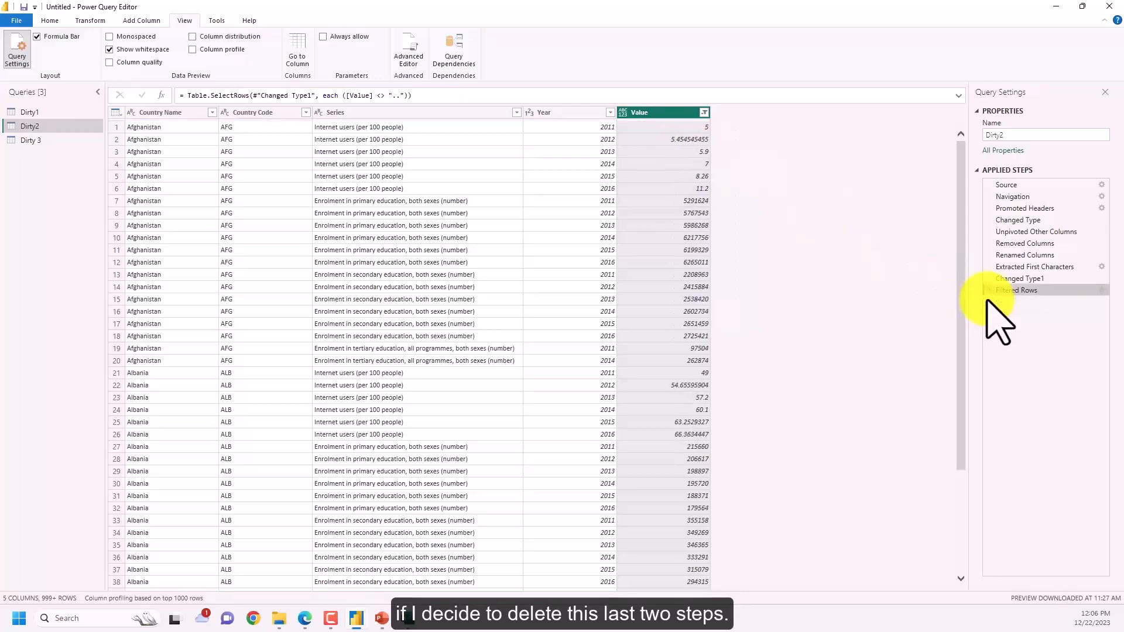
{"action": "left_click", "coordinate": [986, 290]}
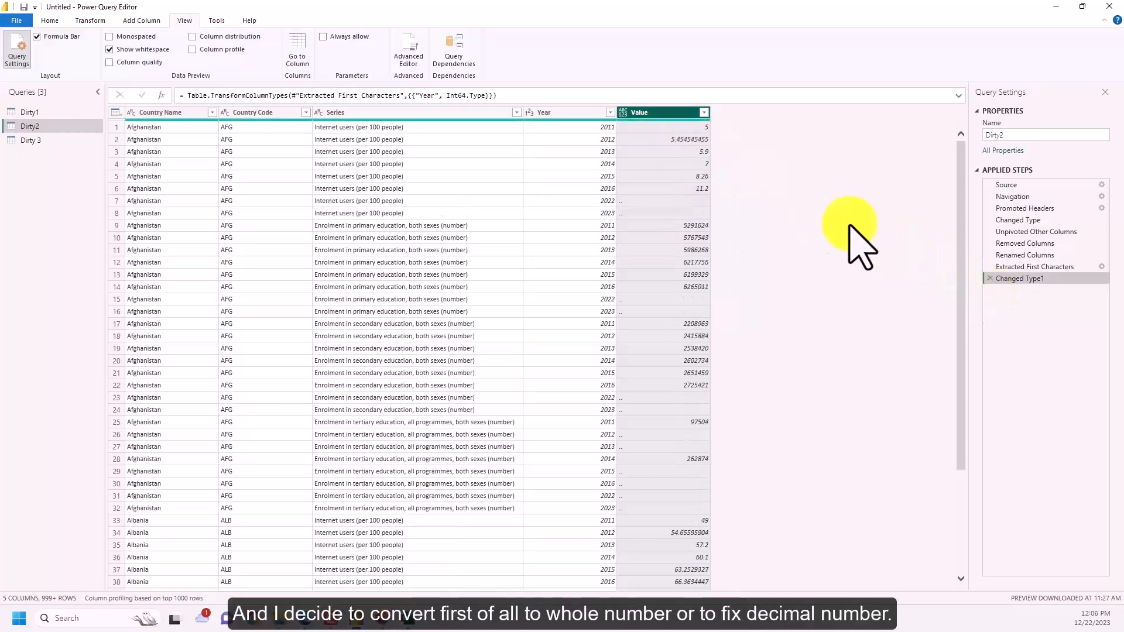
Convert the unfiltered Value column to Fixed decimal number.
{"action": "left_click", "coordinate": [622, 112]}
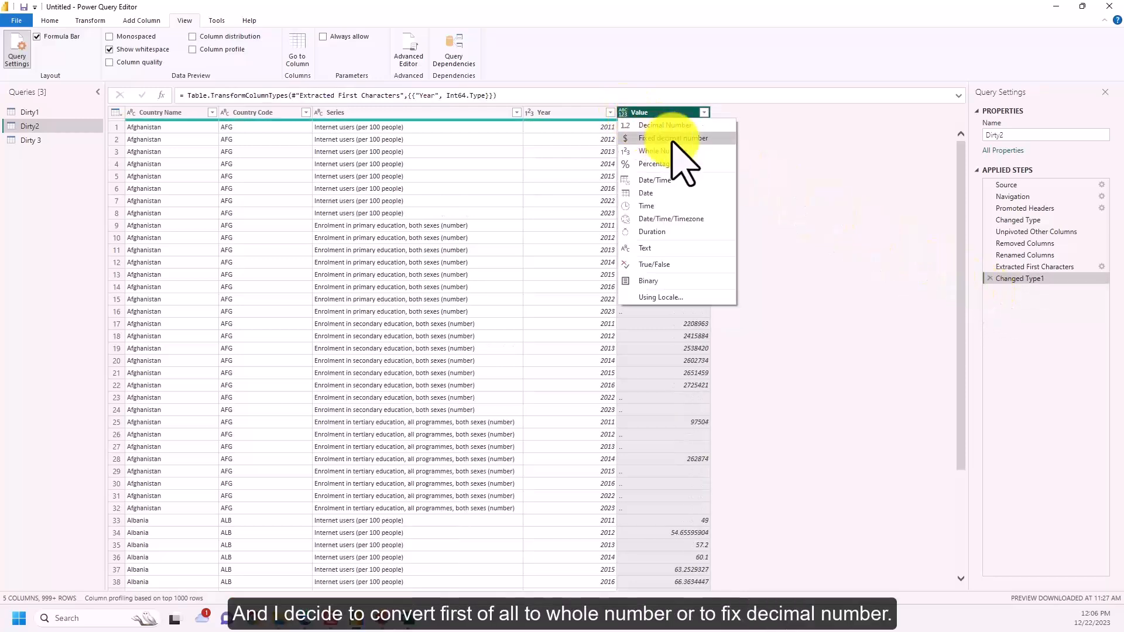
{"action": "left_click", "coordinate": [672, 140]}
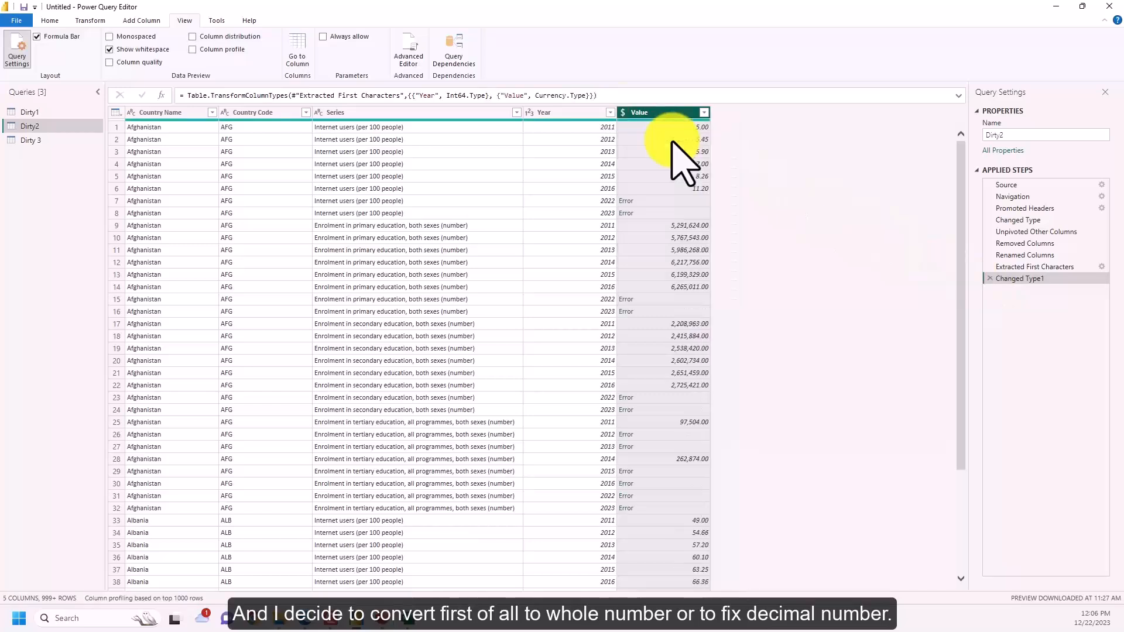
Delete Dirty2's latest Changed Type step and filter the Value column to exclude the ".." rows.
{"action": "left_click", "coordinate": [669, 203]}
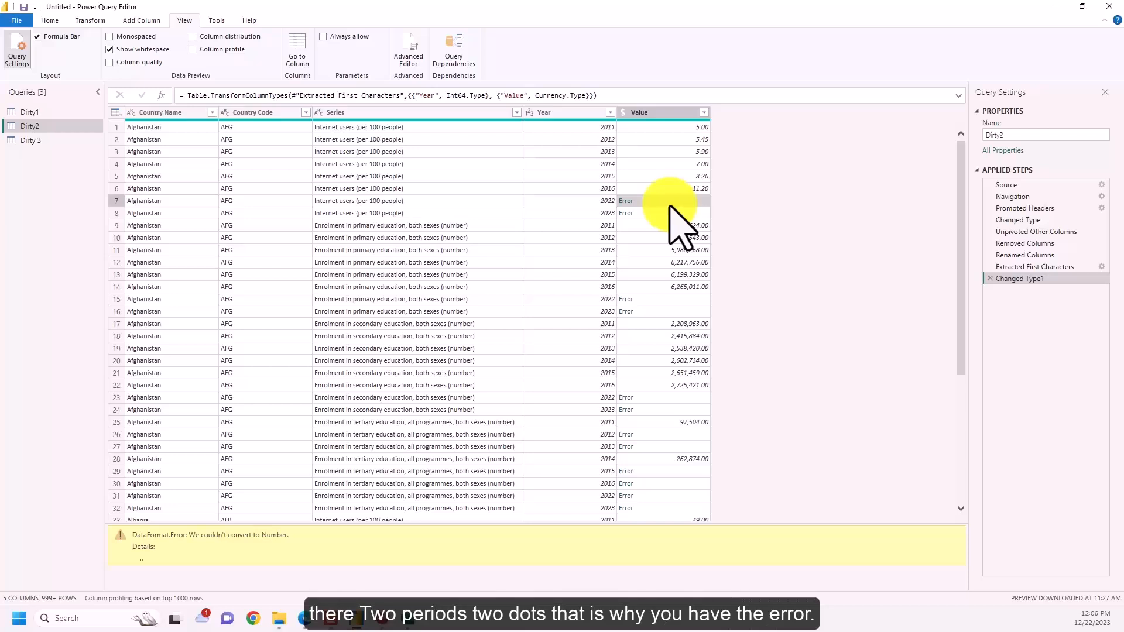
{"action": "right_click", "coordinate": [646, 114]}
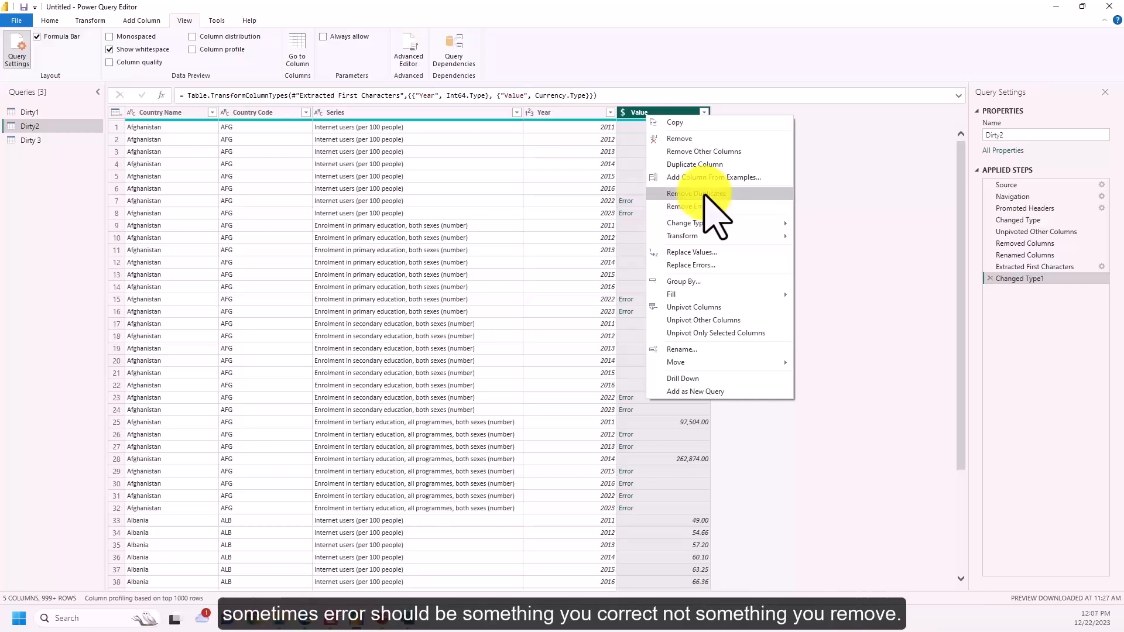
{"action": "left_click", "coordinate": [989, 278]}
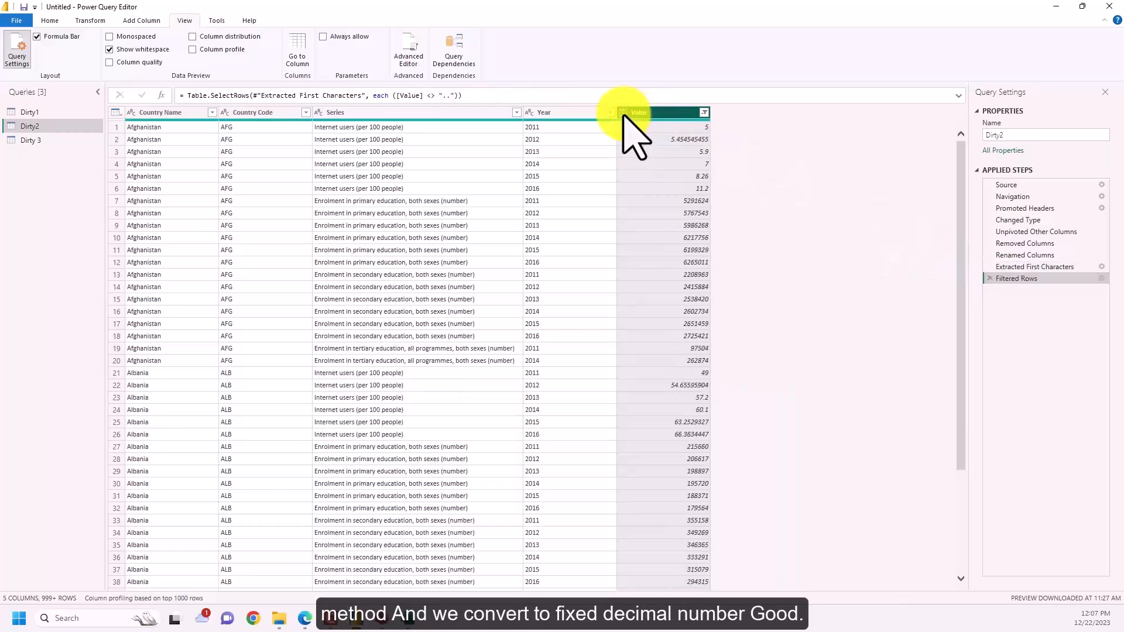
Set the filtered Value column's data type to Fixed decimal number and look through its rows.
{"action": "left_click", "coordinate": [623, 112]}
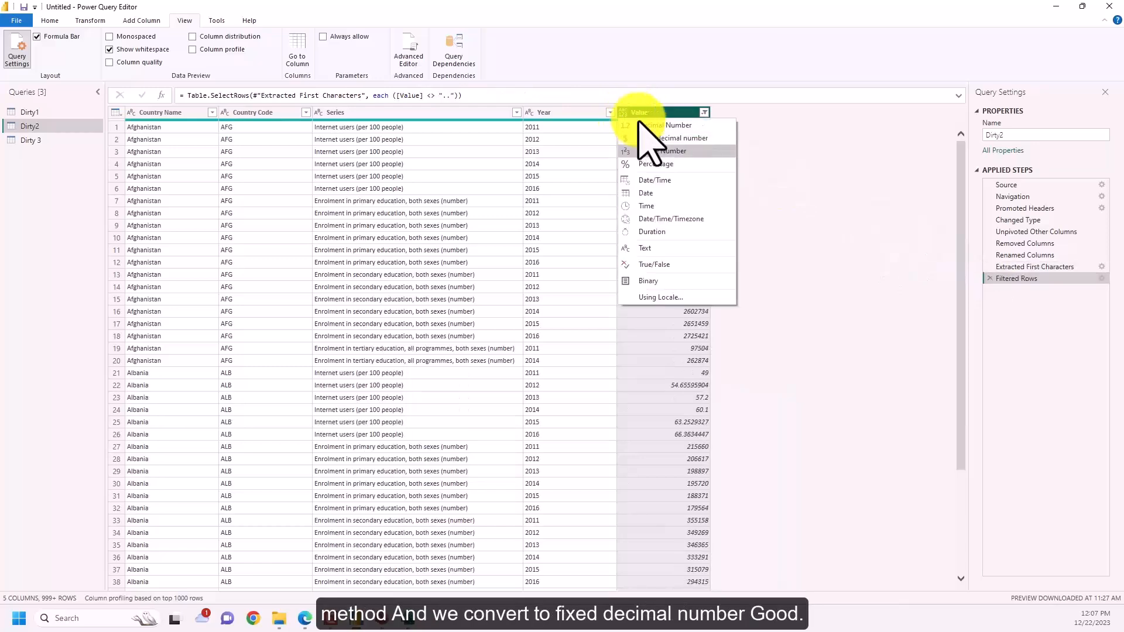
{"action": "left_click", "coordinate": [691, 141]}
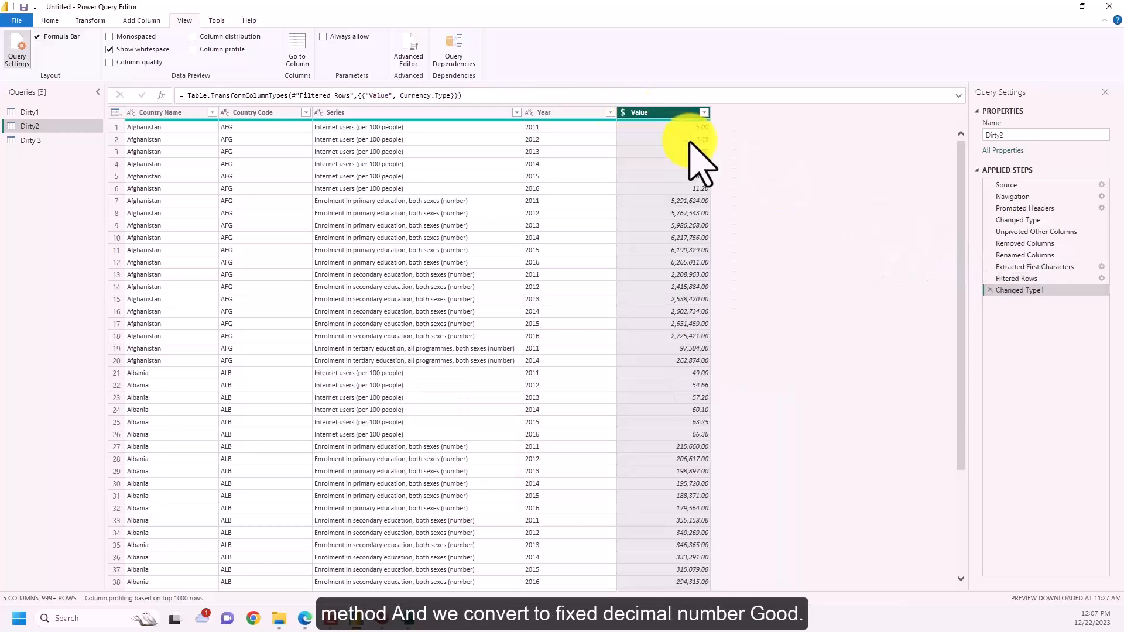
{"action": "scroll", "coordinate": [705, 205], "scroll_direction": "down", "scroll_amount": 10}
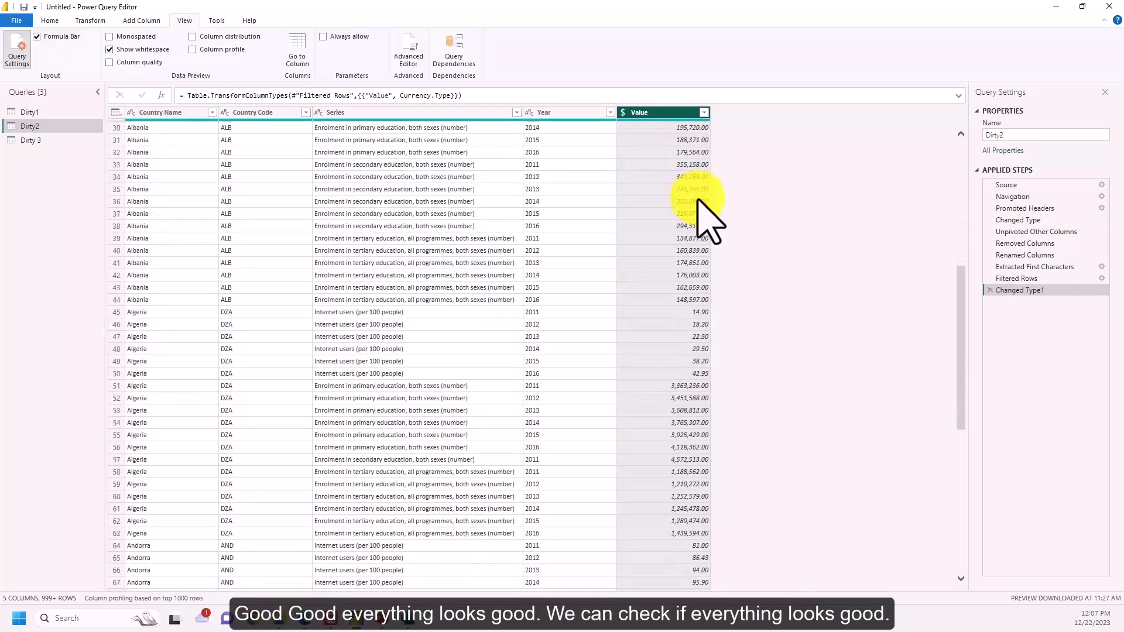
{"action": "scroll", "coordinate": [704, 206], "scroll_direction": "up", "scroll_amount": 10}
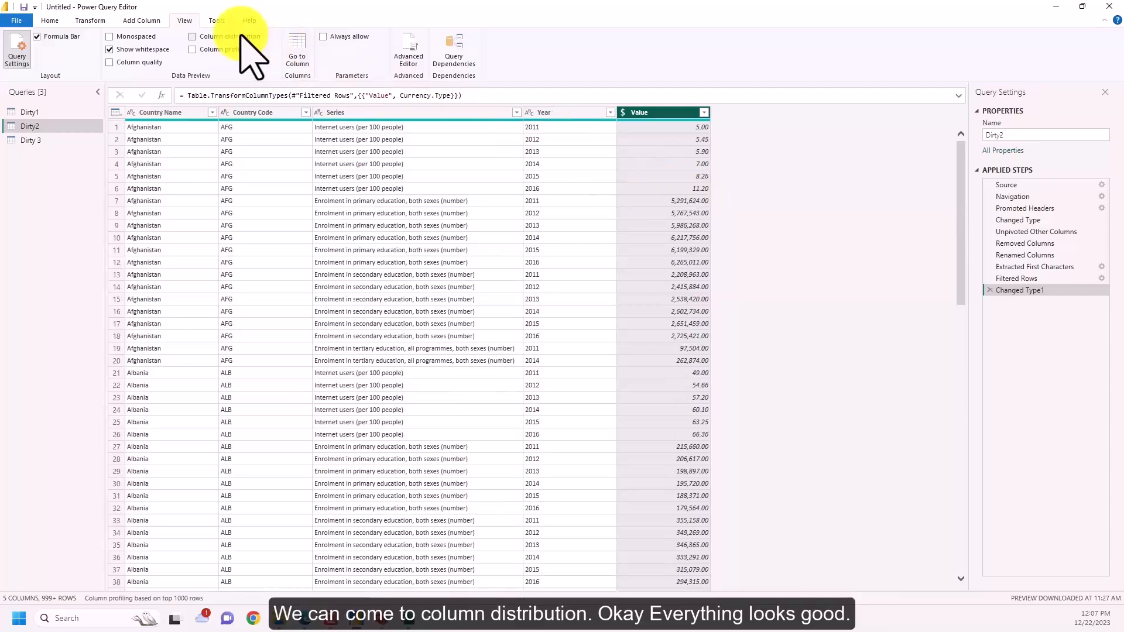
Show column distribution, column profile and column quality to check the Value column for errors and empty entries.
{"action": "left_click", "coordinate": [193, 37]}
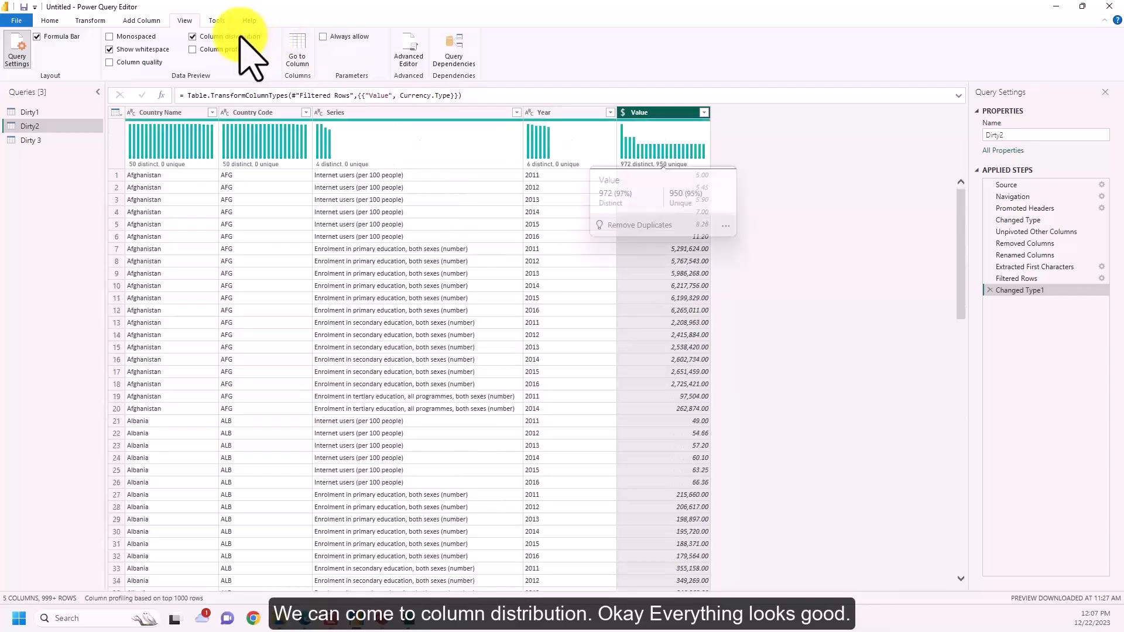
{"action": "left_click", "coordinate": [235, 51]}
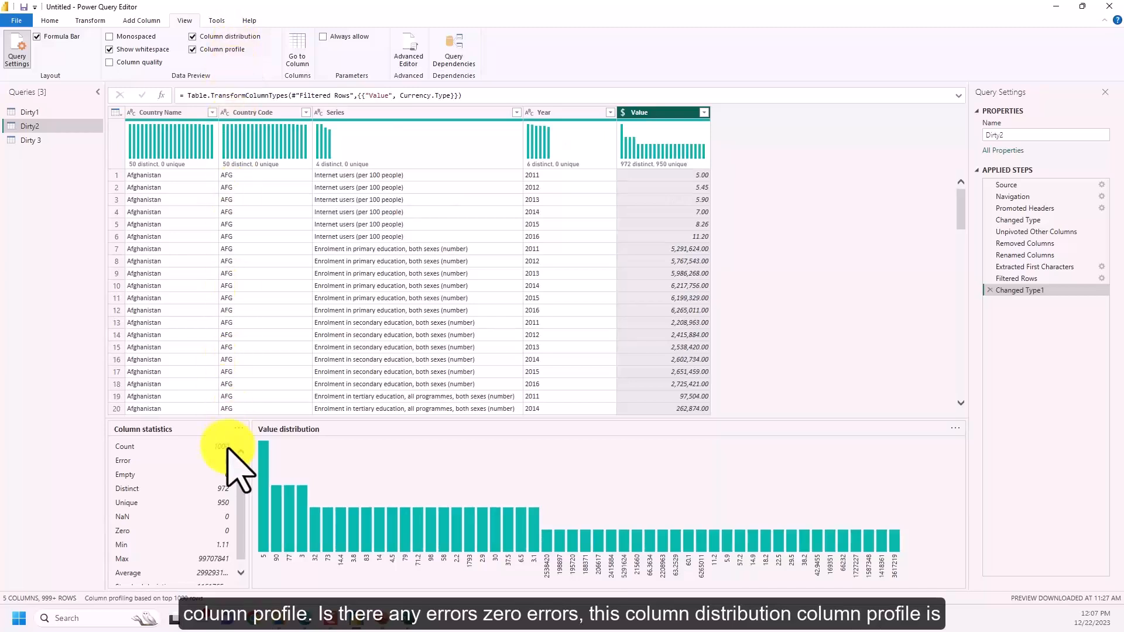
{"action": "scroll", "coordinate": [232, 462], "scroll_direction": "down", "scroll_amount": 1}
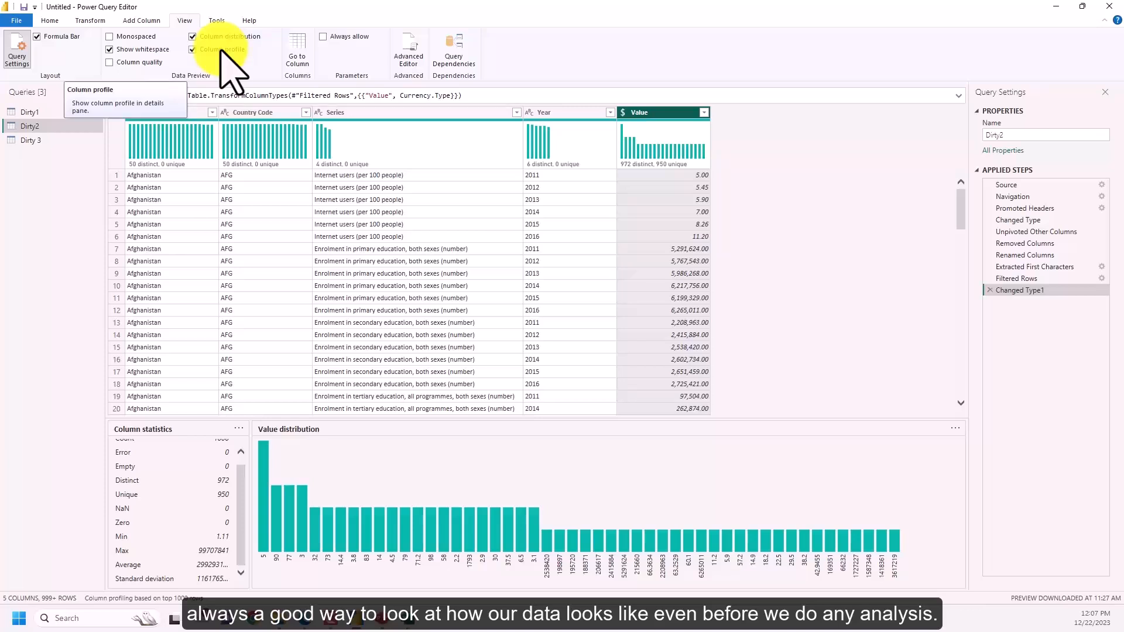
{"action": "left_click", "coordinate": [134, 62]}
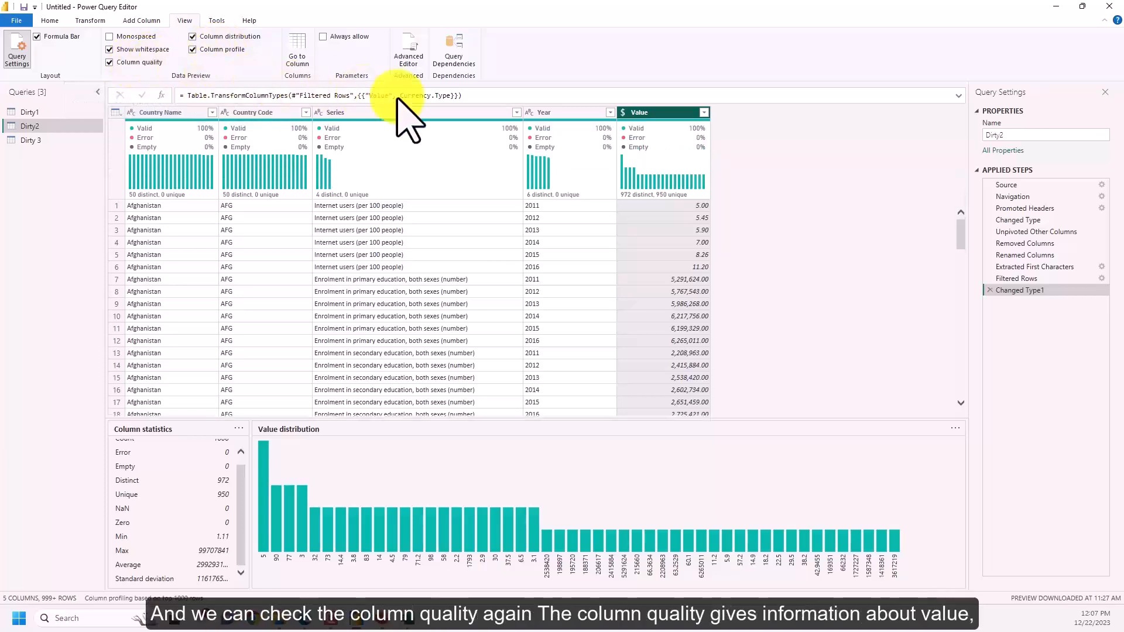
{"action": "mouse_move", "coordinate": [641, 130]}
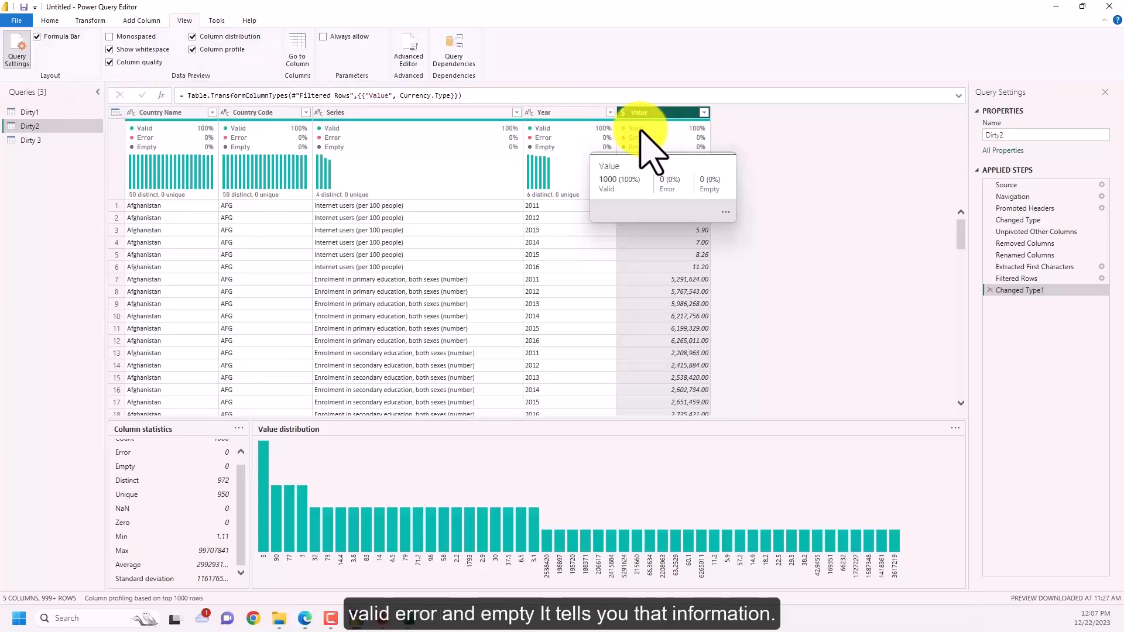
Hide the column quality, column distribution and column profile displays.
{"action": "left_click", "coordinate": [155, 62]}
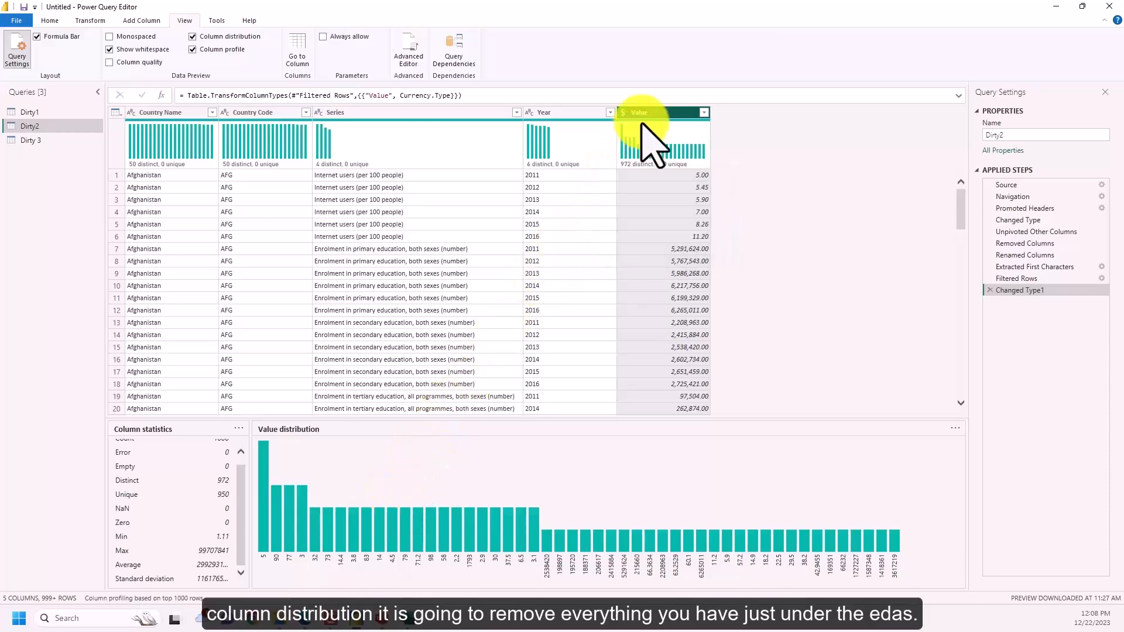
{"action": "left_click", "coordinate": [192, 36]}
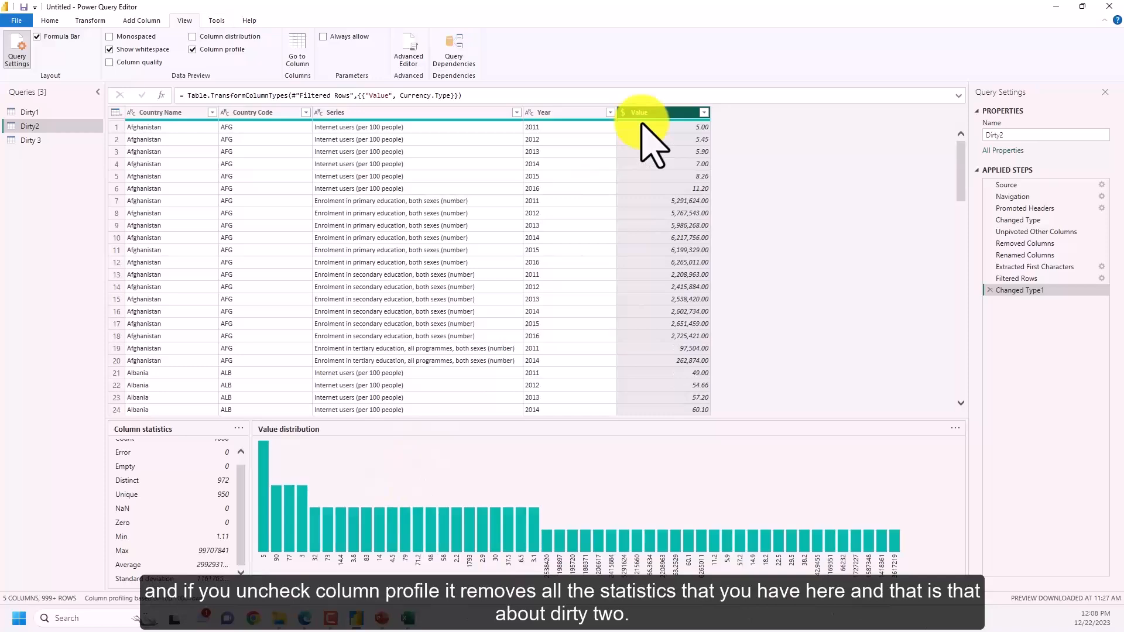
{"action": "scroll", "coordinate": [178, 508], "scroll_direction": "up", "scroll_amount": 1}
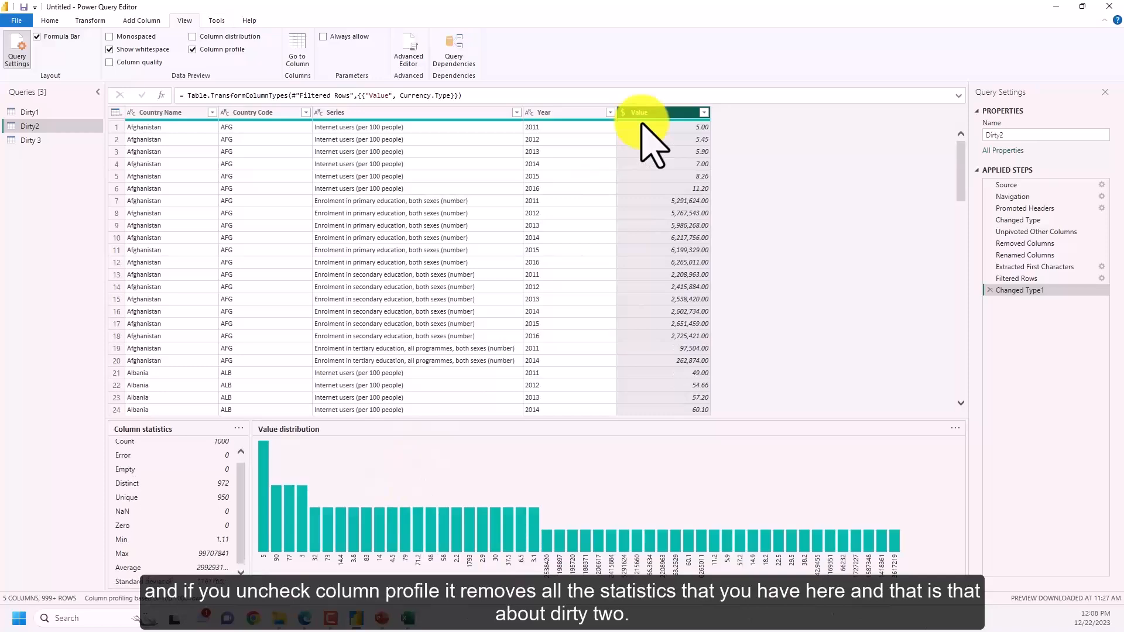
{"action": "left_click", "coordinate": [193, 49]}
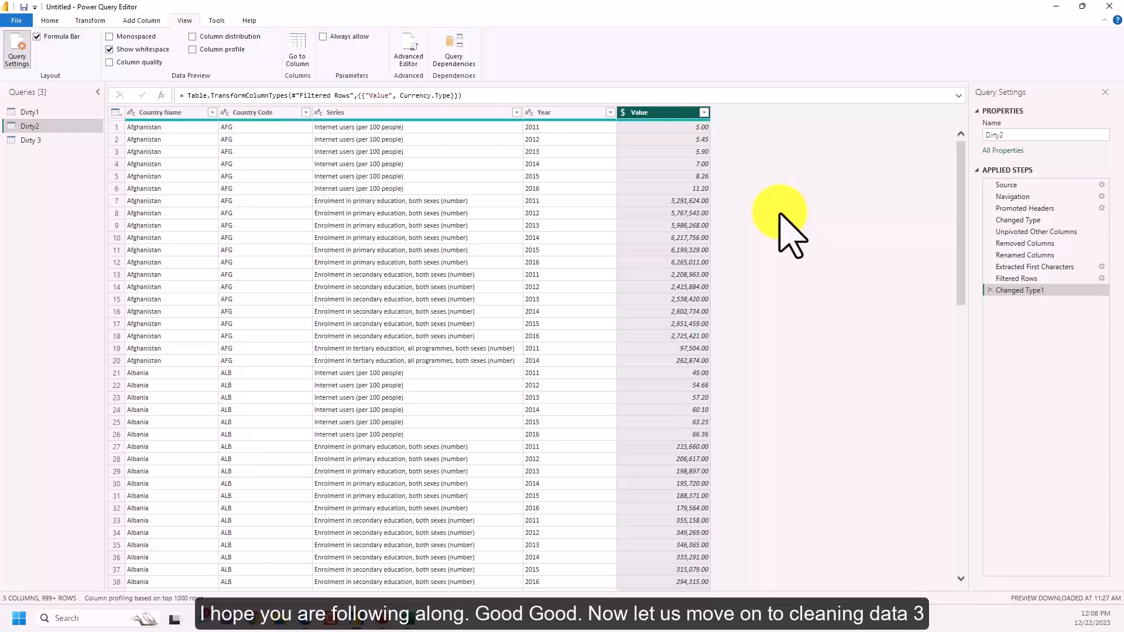
Open the Dirty 3 query and review the Foresight BI dirty data samples page in Microsoft Edge.
{"action": "left_click", "coordinate": [88, 141]}
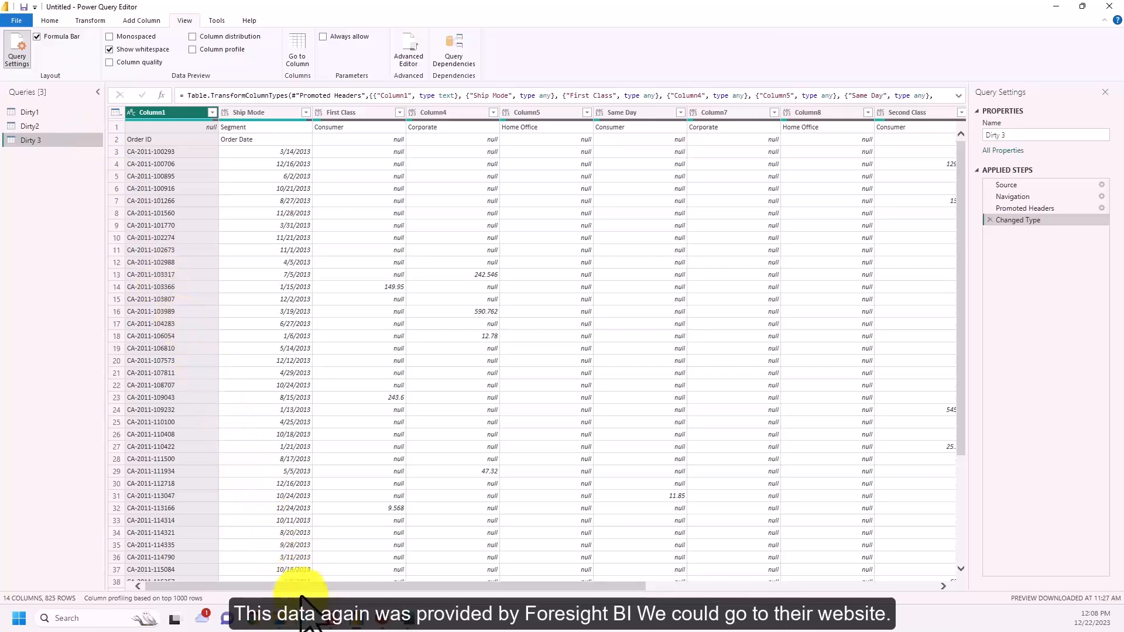
{"action": "mouse_move", "coordinate": [313, 625]}
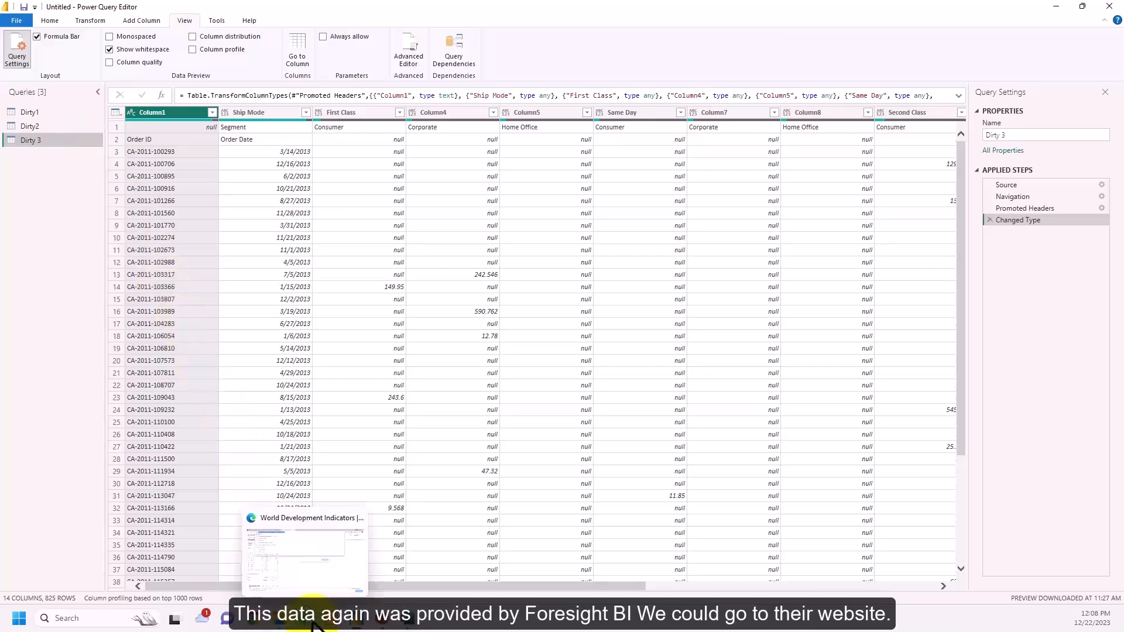
{"action": "left_click", "coordinate": [289, 541]}
{"action": "left_click", "coordinate": [91, 10]}
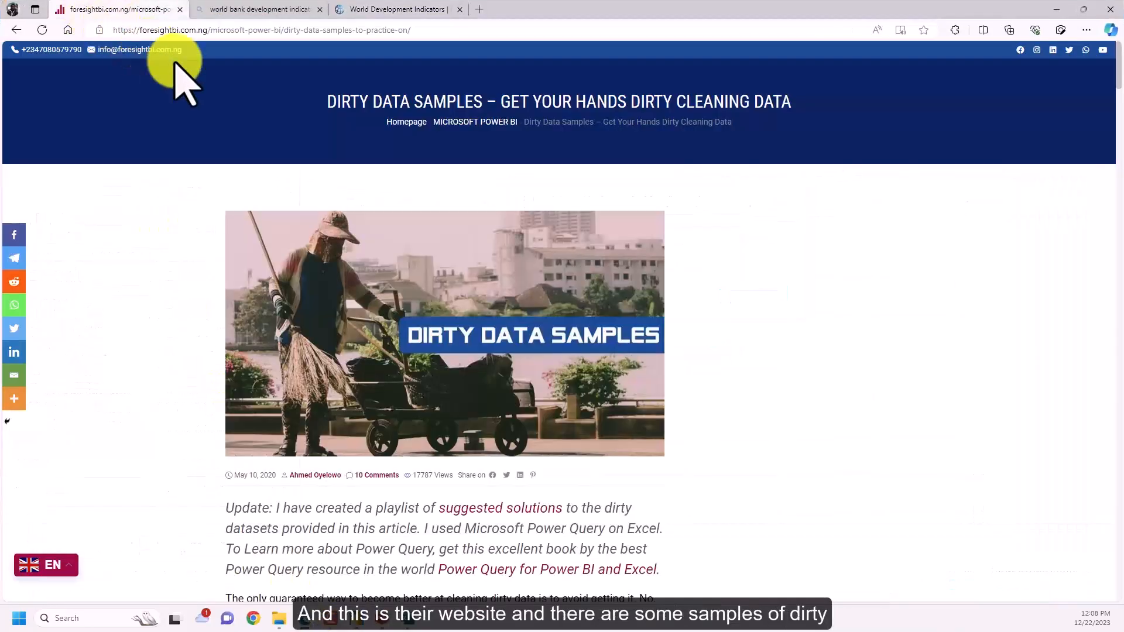
{"action": "scroll", "coordinate": [351, 176], "scroll_direction": "down", "scroll_amount": 10}
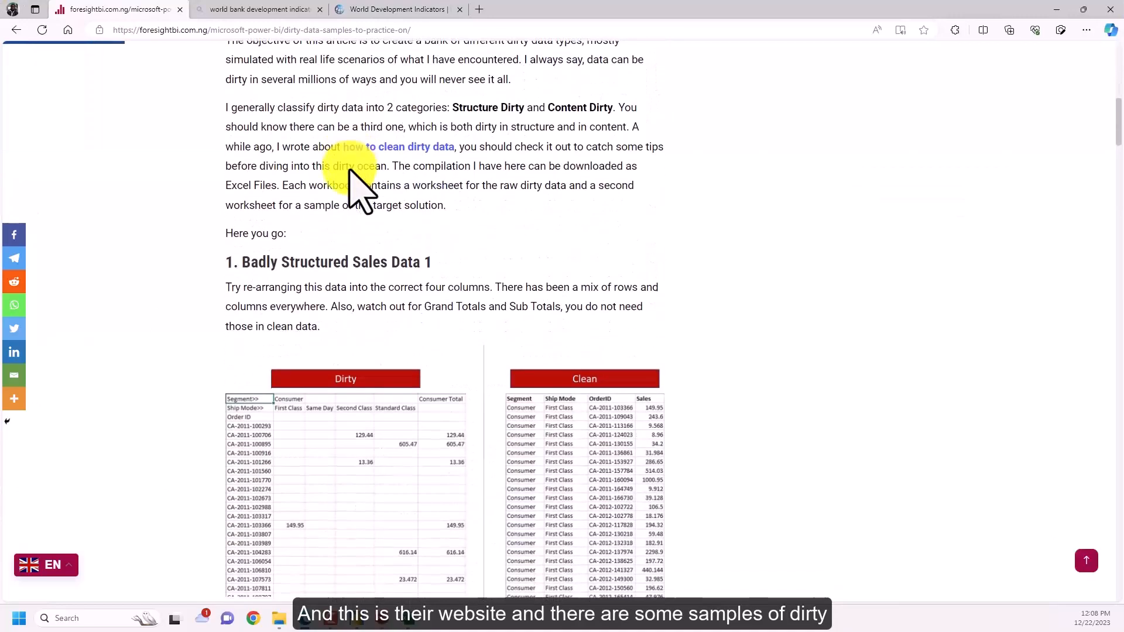
{"action": "left_click_drag", "start_coordinate": [1118, 121], "coordinate": [1111, 223]}
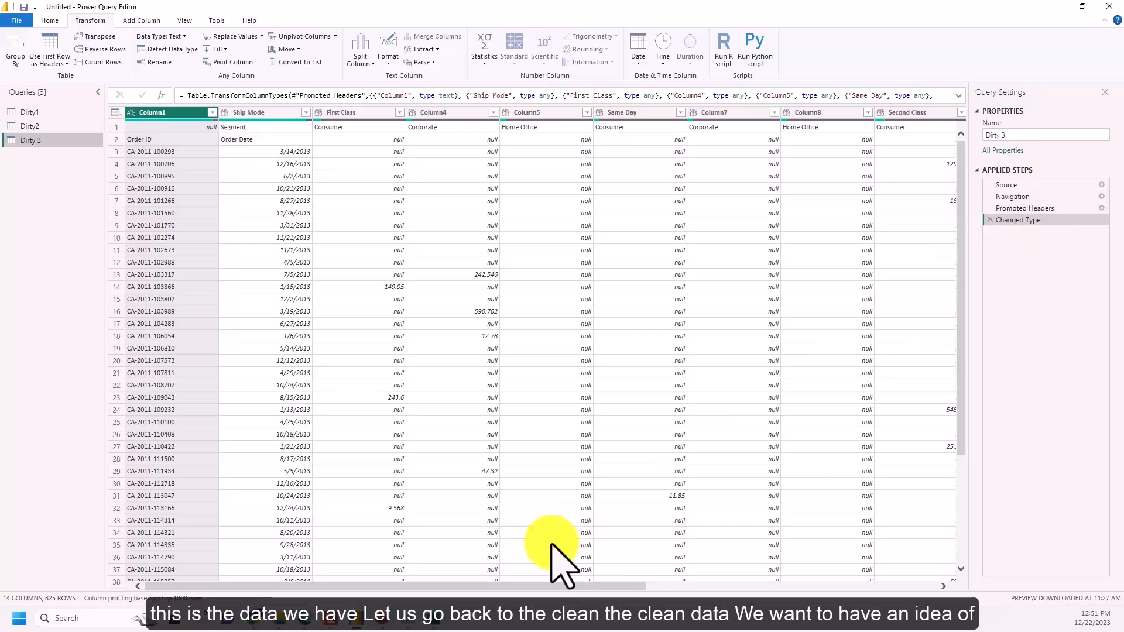
Examine the Clean 3 sheet's target layout in Excel and the Golden Rules of cleaning Dirty Data slide, and return to Power Query.
{"action": "left_click", "coordinate": [443, 624]}
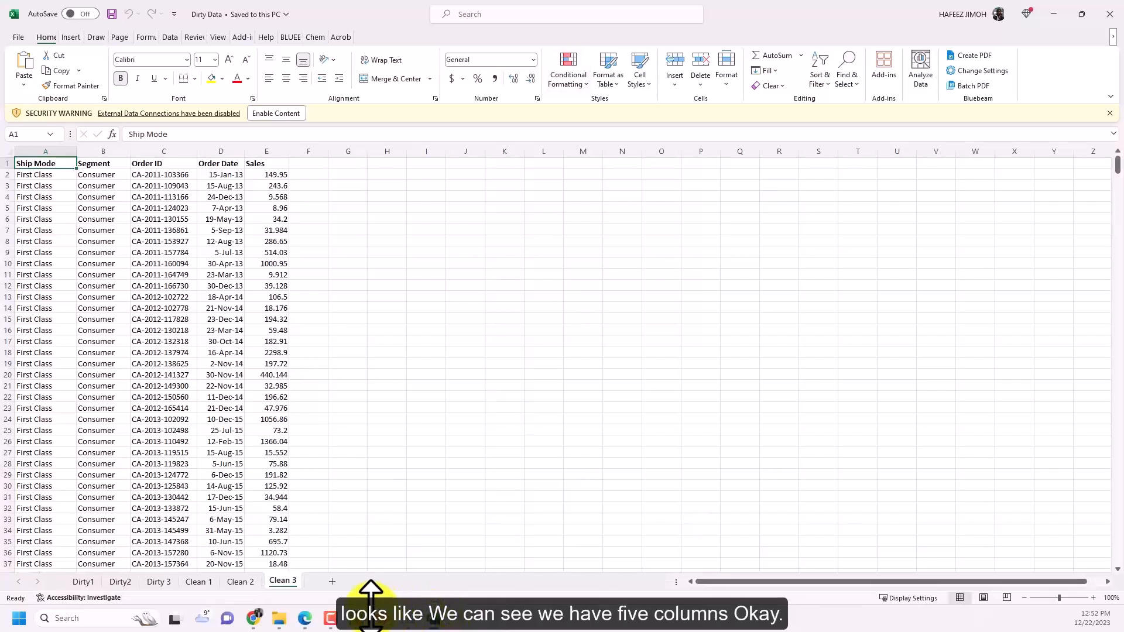
{"action": "mouse_move", "coordinate": [373, 614]}
{"action": "left_click", "coordinate": [416, 559]}
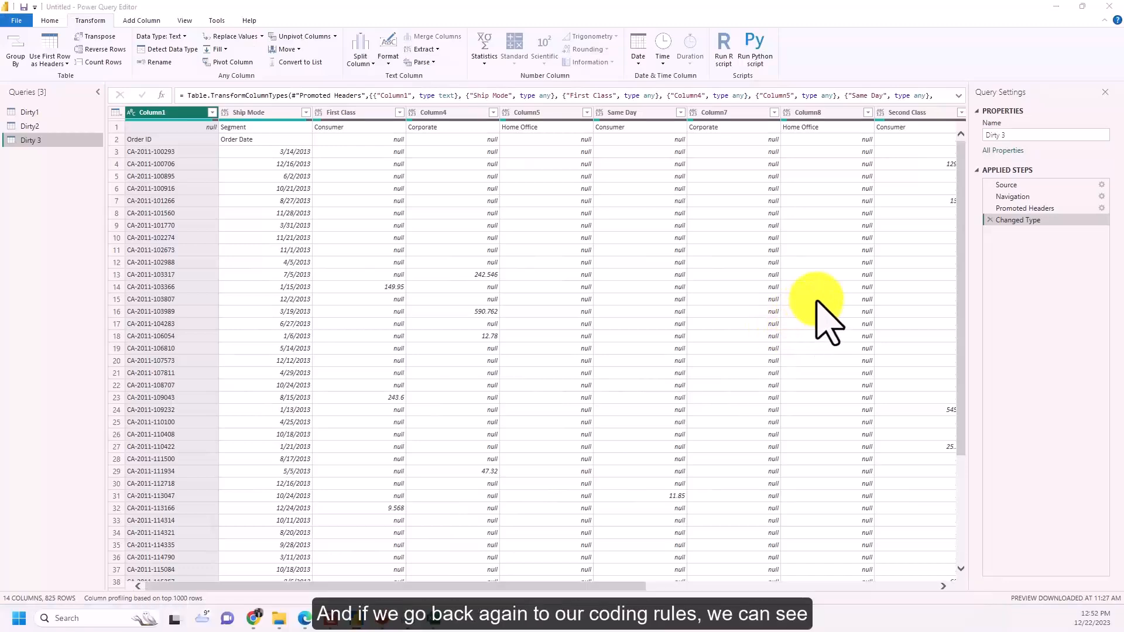
{"action": "key", "text": "alt+Tab"}
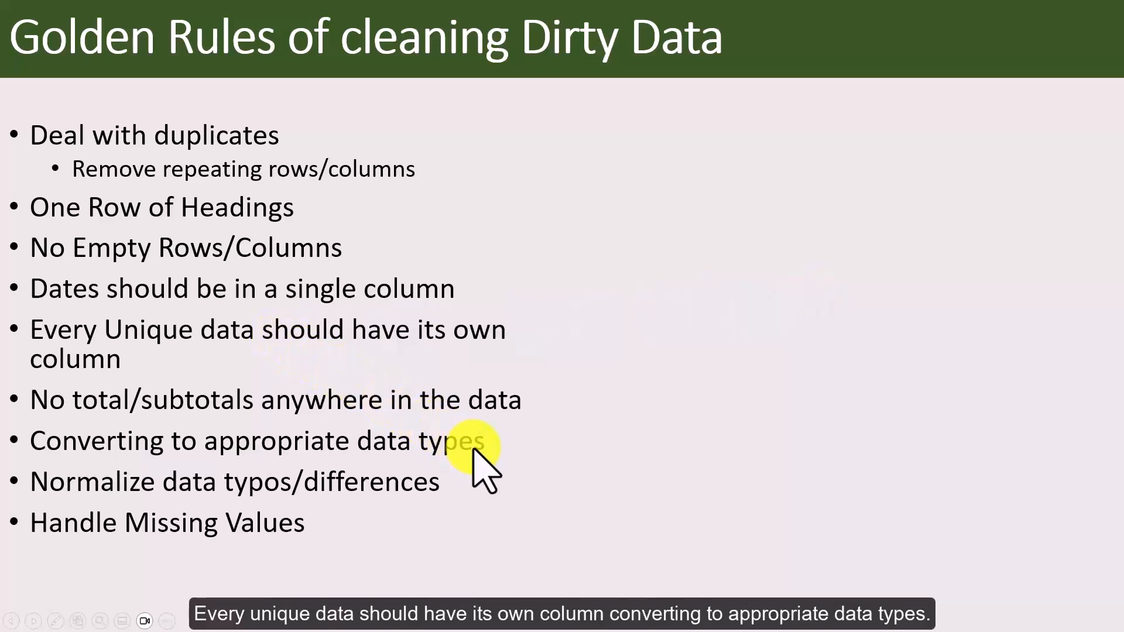
{"action": "key", "text": "alt+Tab"}
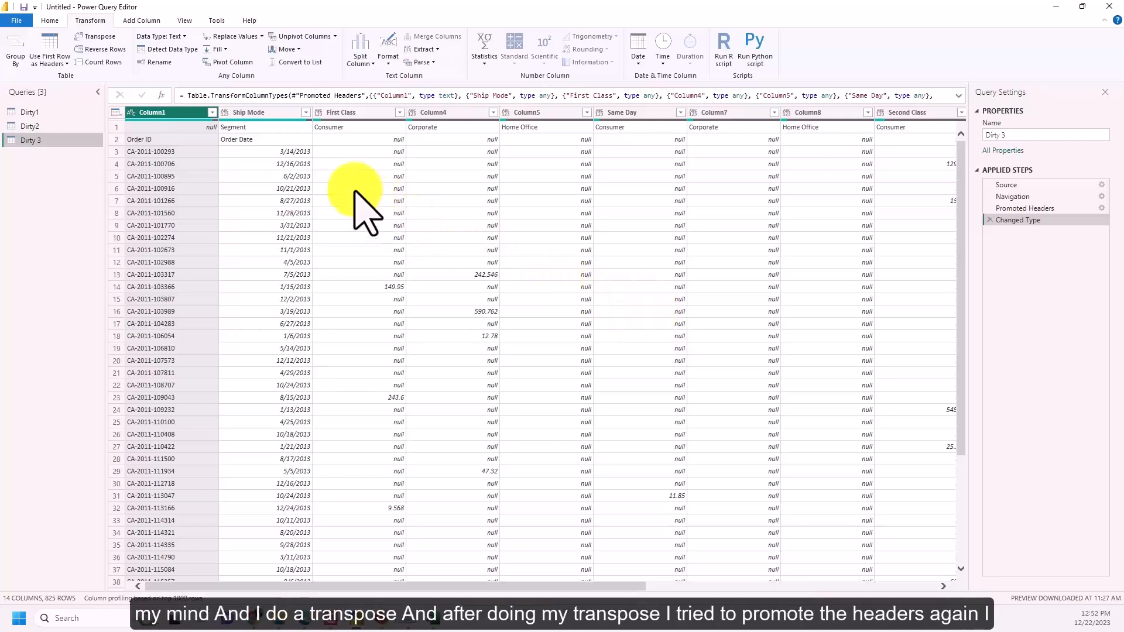
Try transposing Dirty 3 and promoting its first row to headers, and delete the applied steps this adds.
{"action": "left_click", "coordinate": [103, 36]}
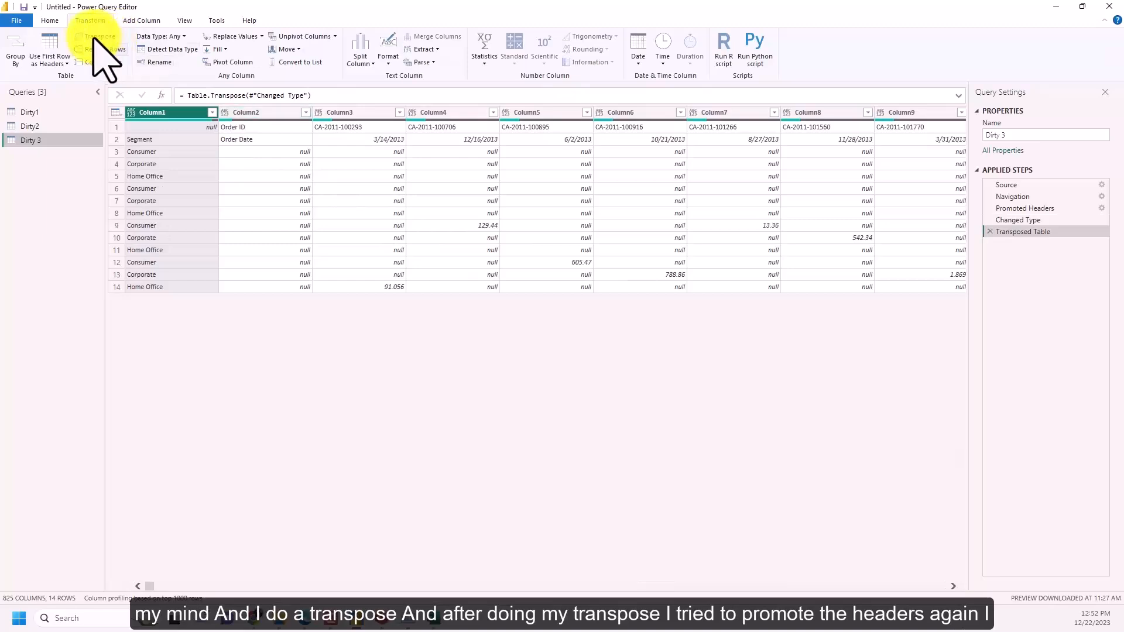
{"action": "left_click", "coordinate": [52, 47]}
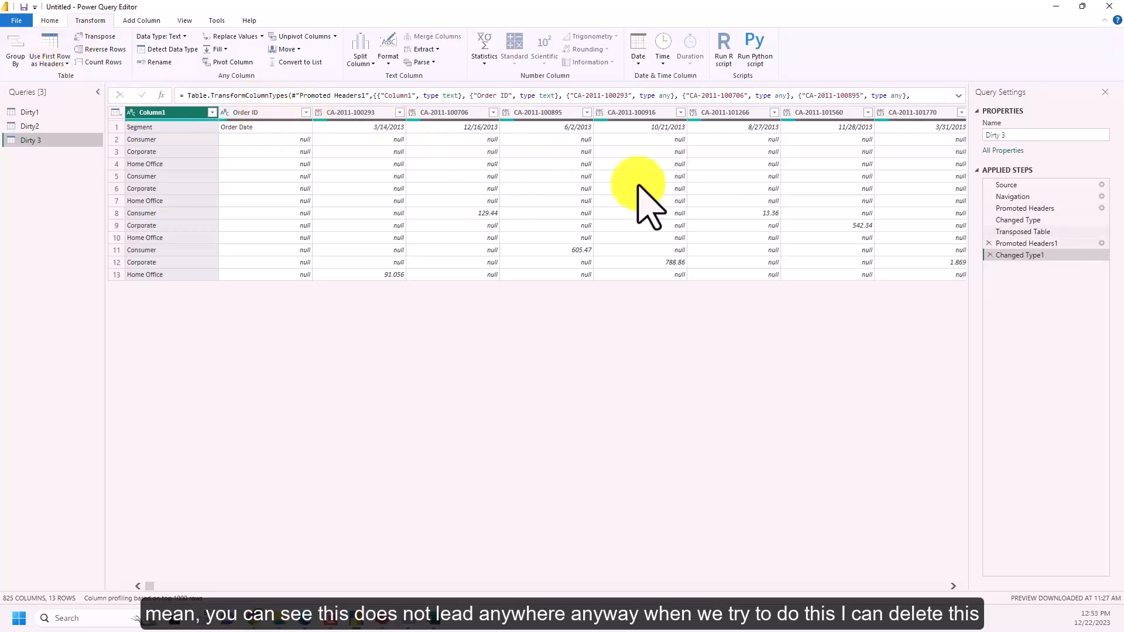
{"action": "left_click", "coordinate": [990, 255]}
{"action": "key", "text": "Delete"}
{"action": "key", "text": "Delete"}
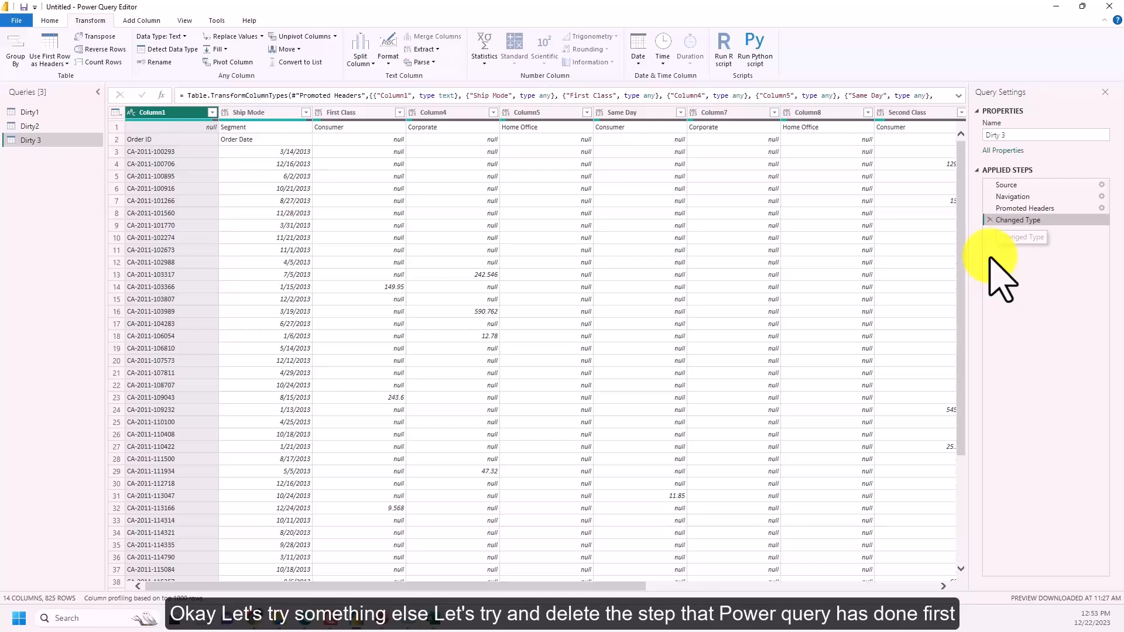
Delete Dirty 3's Changed Type and Promoted Headers steps and transpose the raw table.
{"action": "left_click", "coordinate": [989, 220]}
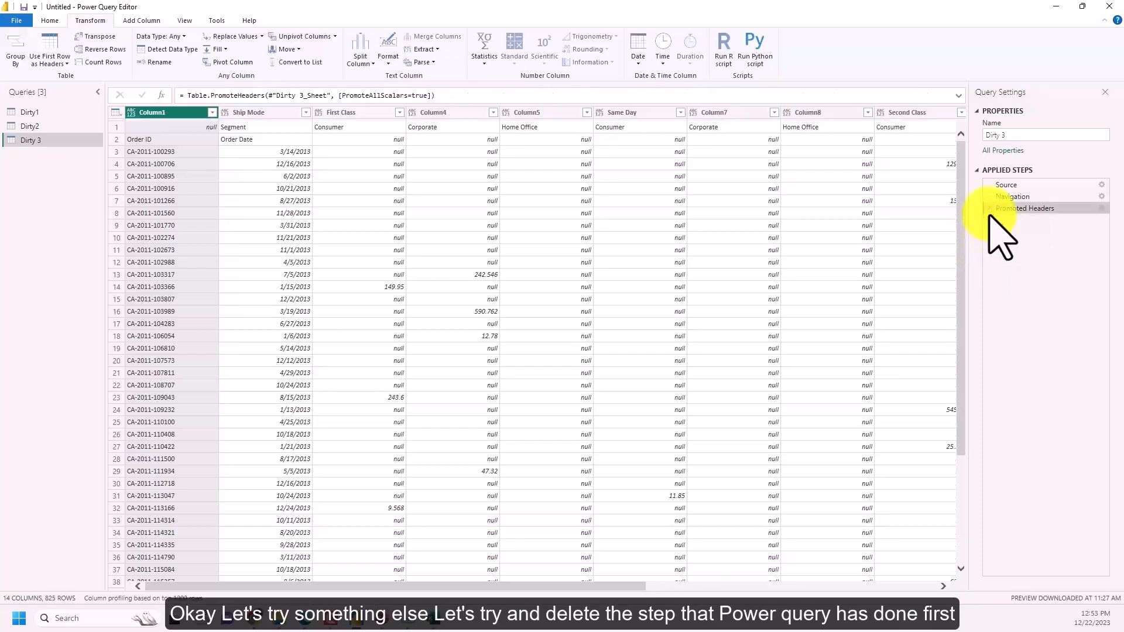
{"action": "left_click", "coordinate": [989, 209]}
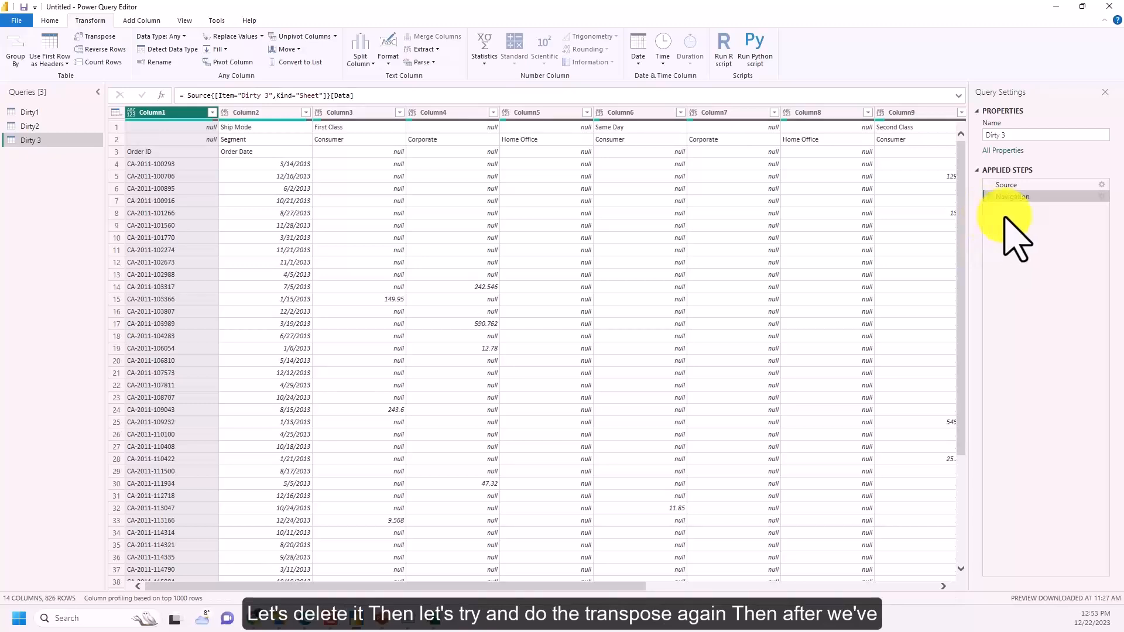
{"action": "left_click", "coordinate": [108, 36]}
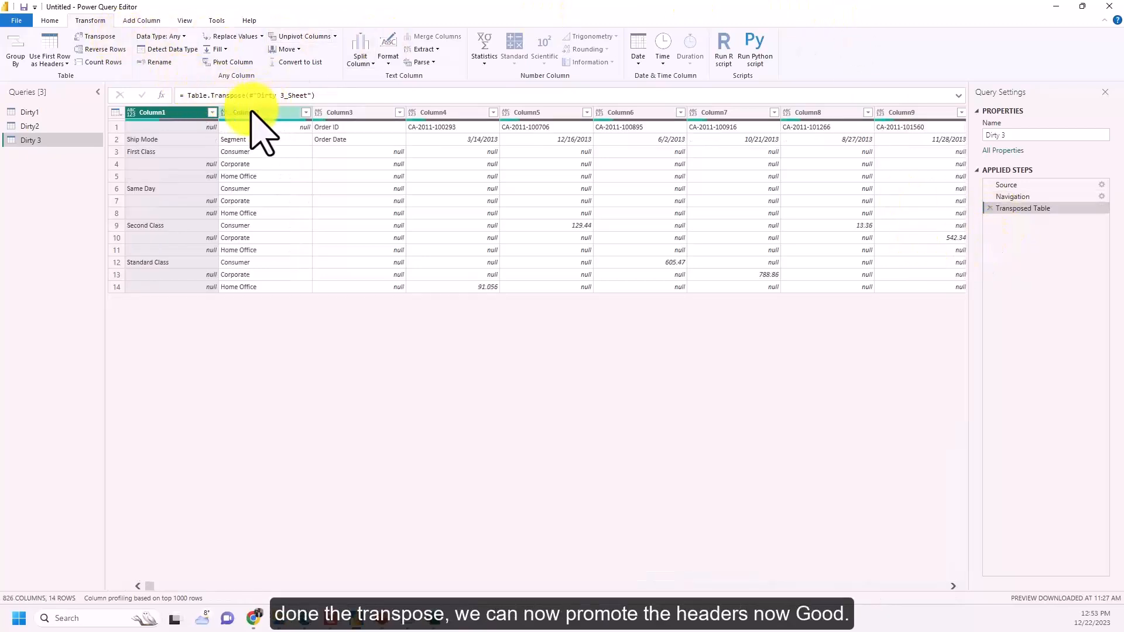
Promote the transposed table's first row to headers and fill Column1 down.
{"action": "left_click", "coordinate": [56, 53]}
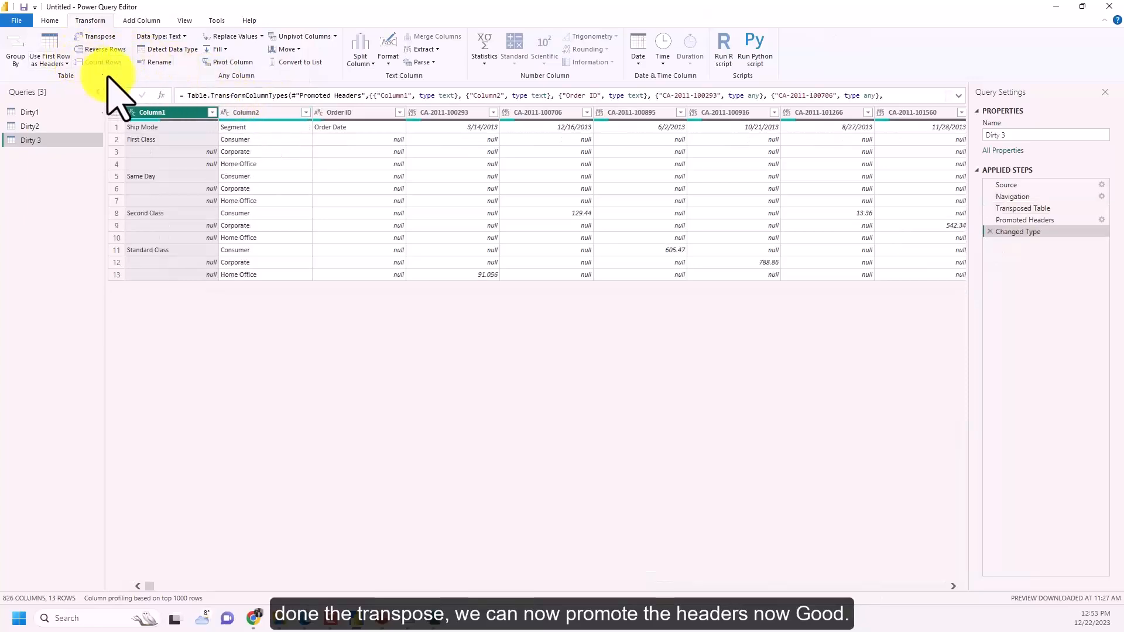
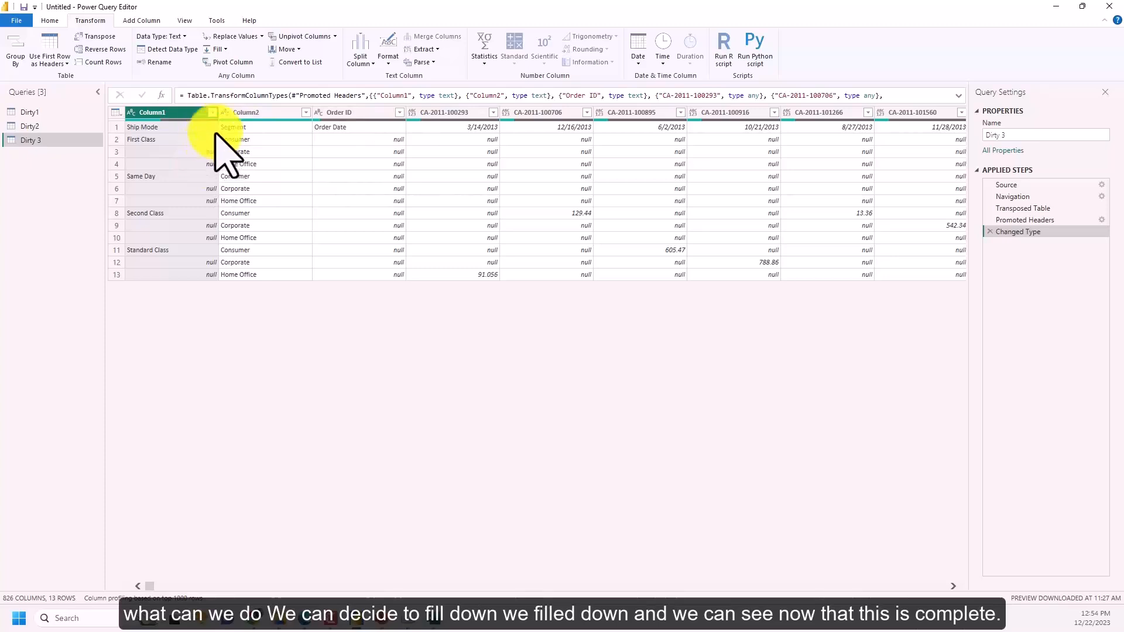
{"action": "left_click", "coordinate": [218, 49]}
{"action": "left_click", "coordinate": [230, 62]}
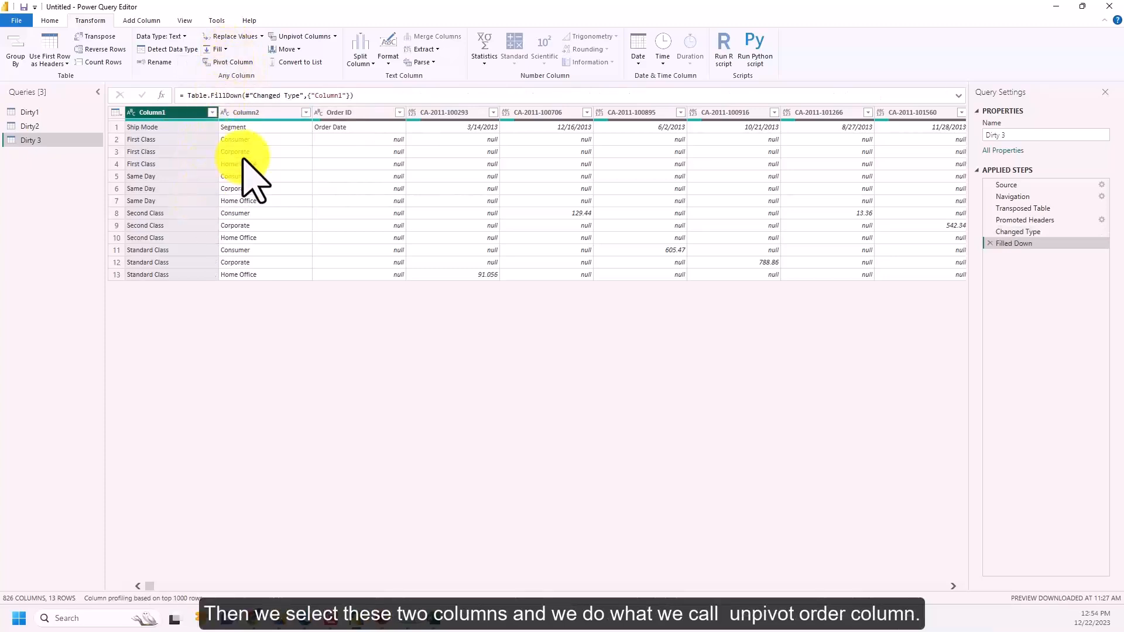
Try unpivoting all Dirty 3 columns other than Column1 and Column2.
{"action": "left_click", "coordinate": [267, 115], "text": "ctrl"}
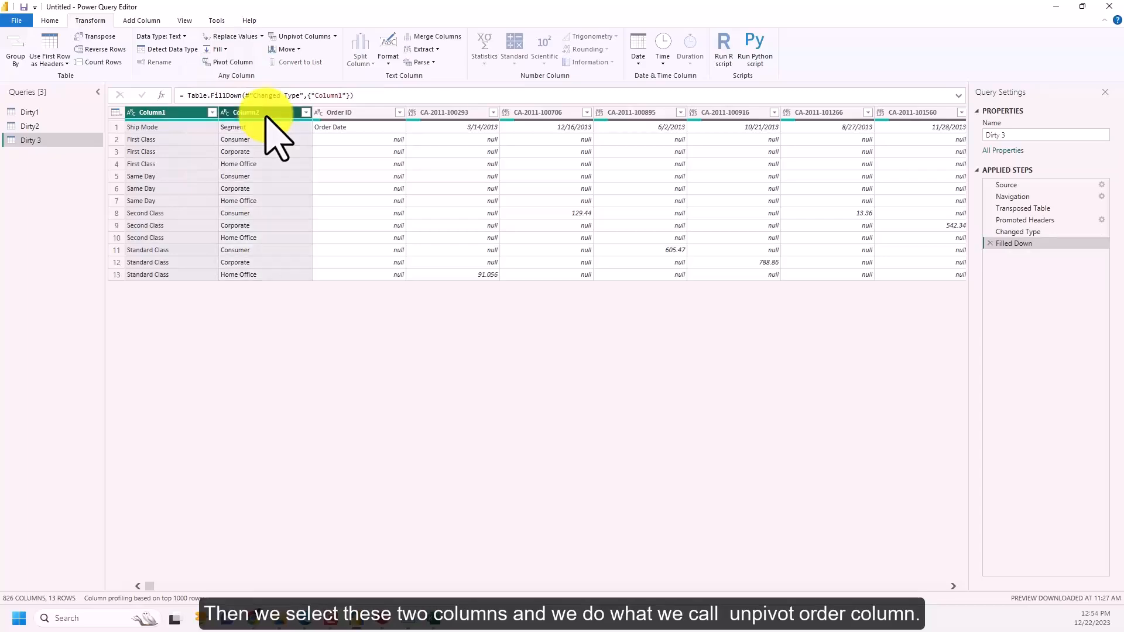
{"action": "right_click", "coordinate": [266, 115]}
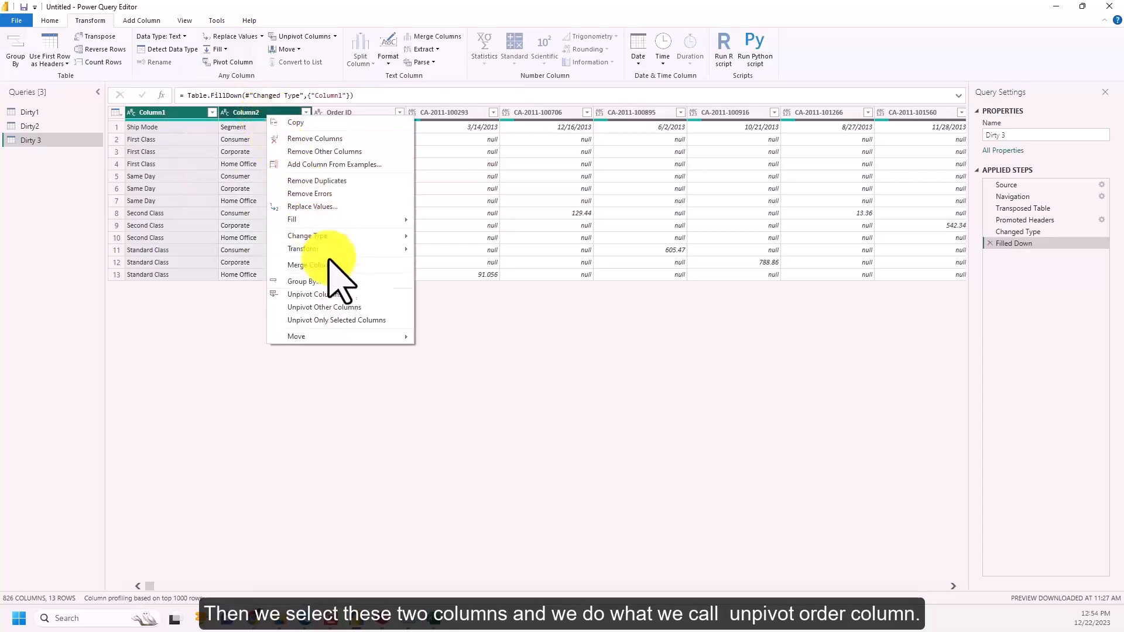
{"action": "left_click", "coordinate": [350, 307]}
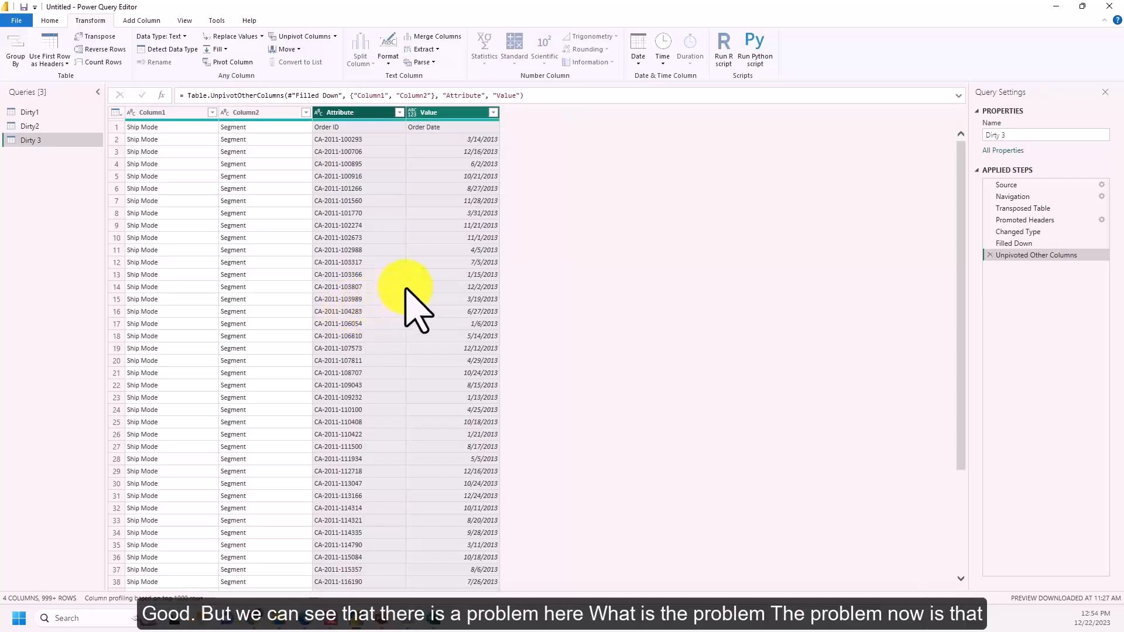
Compare the Filled Down and Unpivoted Other Columns results, checking the sales values and the filter list of the Value column.
{"action": "left_click", "coordinate": [1030, 243]}
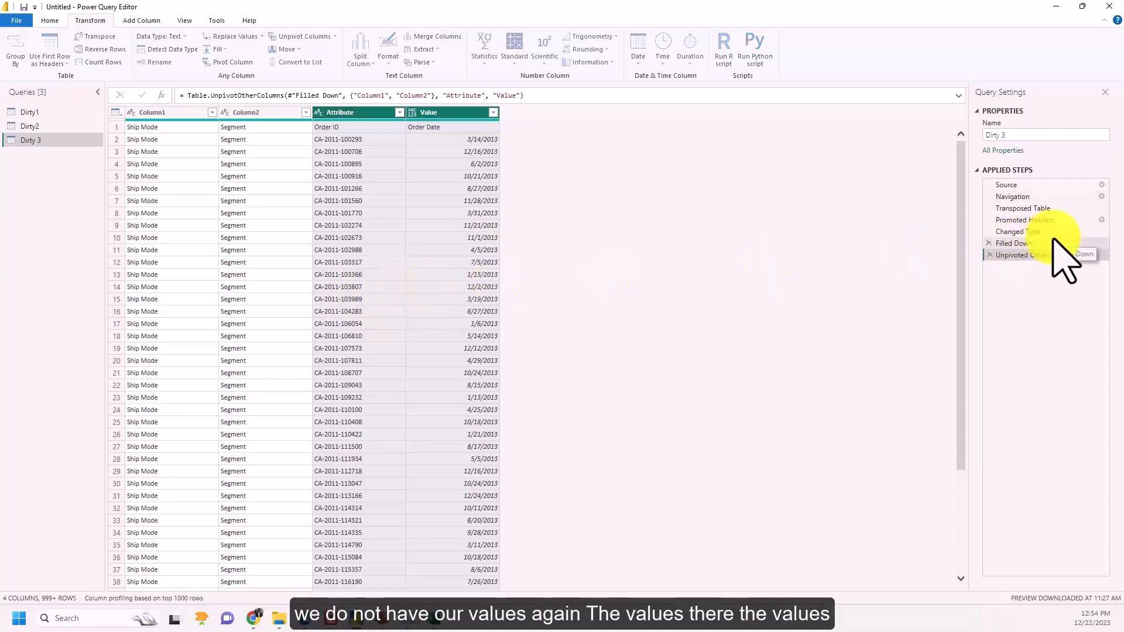
{"action": "left_click", "coordinate": [585, 213]}
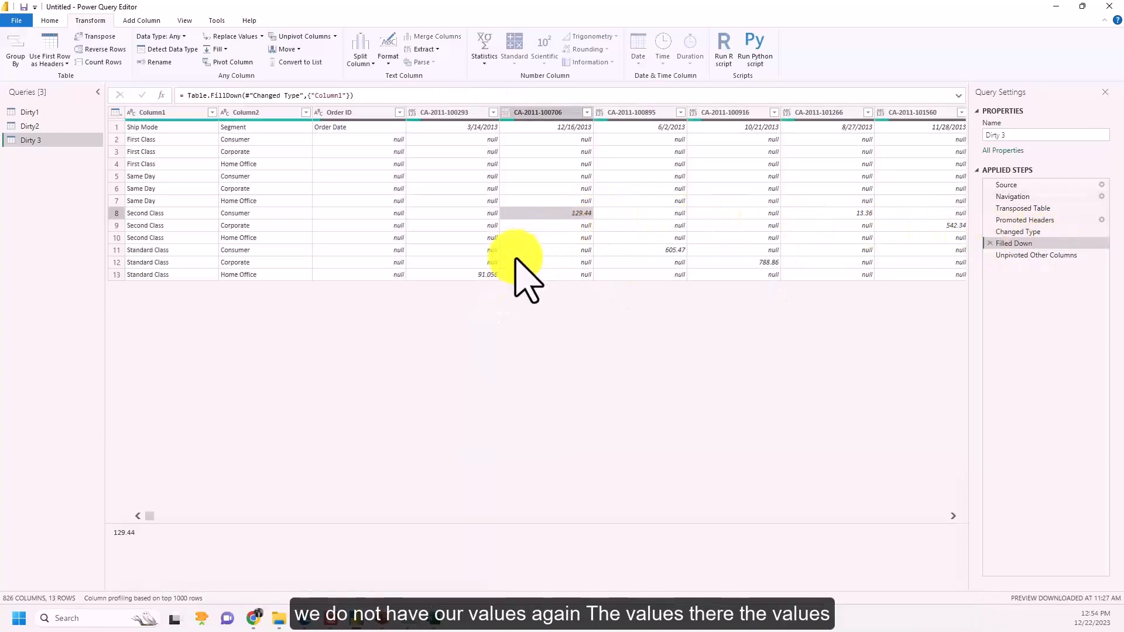
{"action": "left_click", "coordinate": [487, 274]}
{"action": "left_click", "coordinate": [673, 250]}
{"action": "left_click", "coordinate": [1033, 255]}
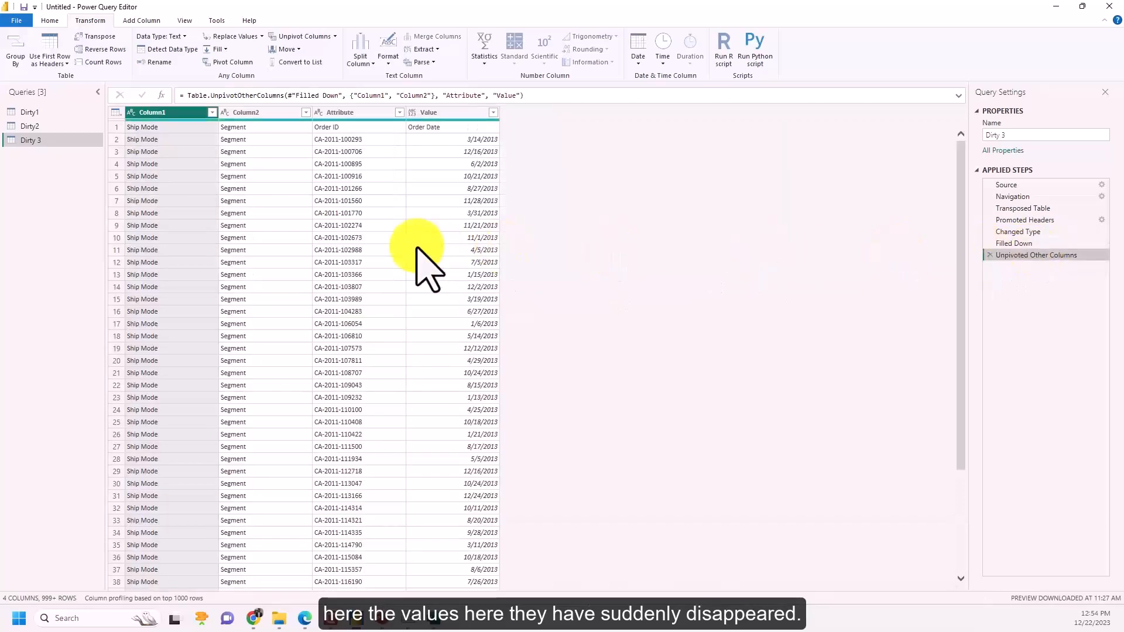
{"action": "left_click", "coordinate": [399, 111]}
{"action": "key", "text": "Escape"}
{"action": "left_click", "coordinate": [465, 112]}
{"action": "left_click", "coordinate": [493, 113]}
{"action": "left_click_drag", "start_coordinate": [486, 251], "coordinate": [484, 378]}
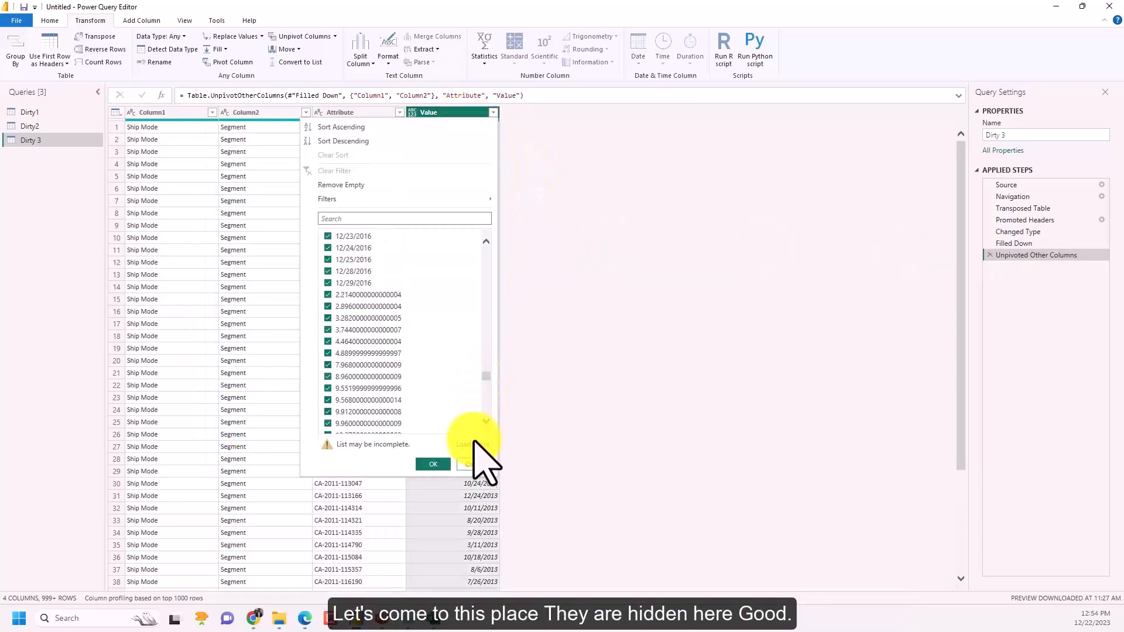
{"action": "left_click", "coordinate": [471, 464]}
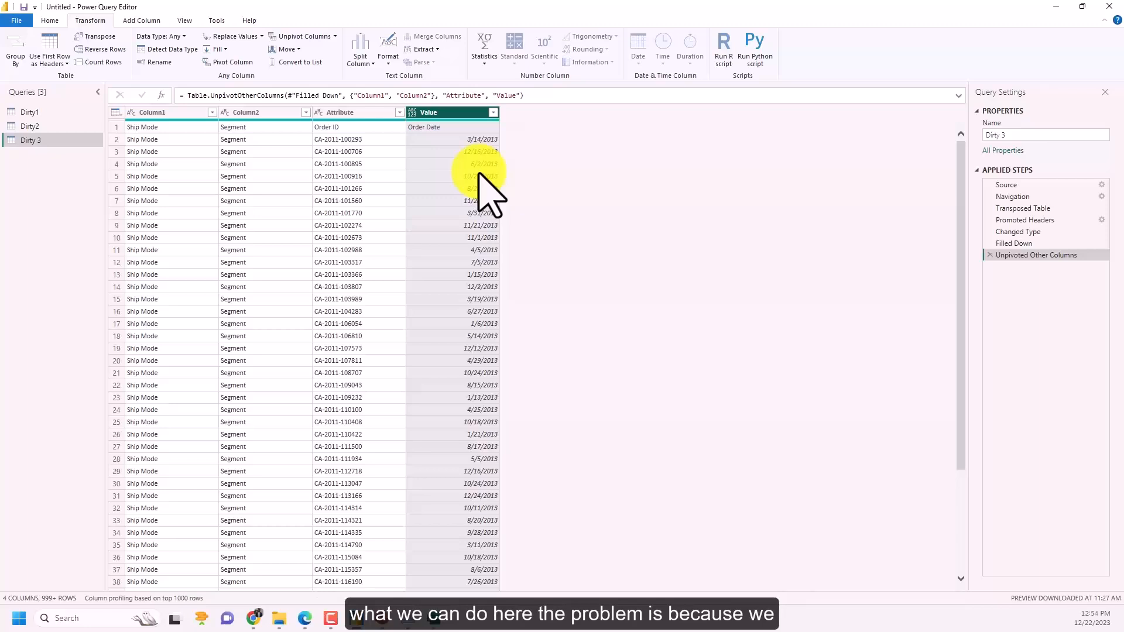
Review Dirty 3's applied steps from Unpivoted Other Columns back to Navigation to find where the order ID and date columns can be combined.
{"action": "left_click", "coordinate": [1034, 245]}
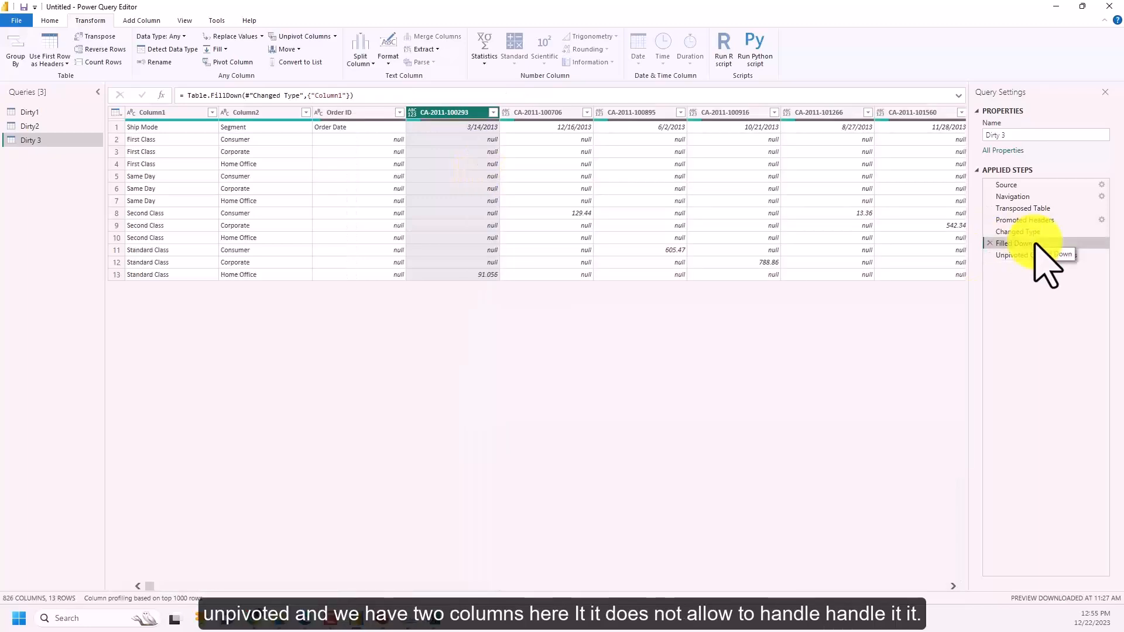
{"action": "left_click", "coordinate": [237, 112], "text": "ctrl"}
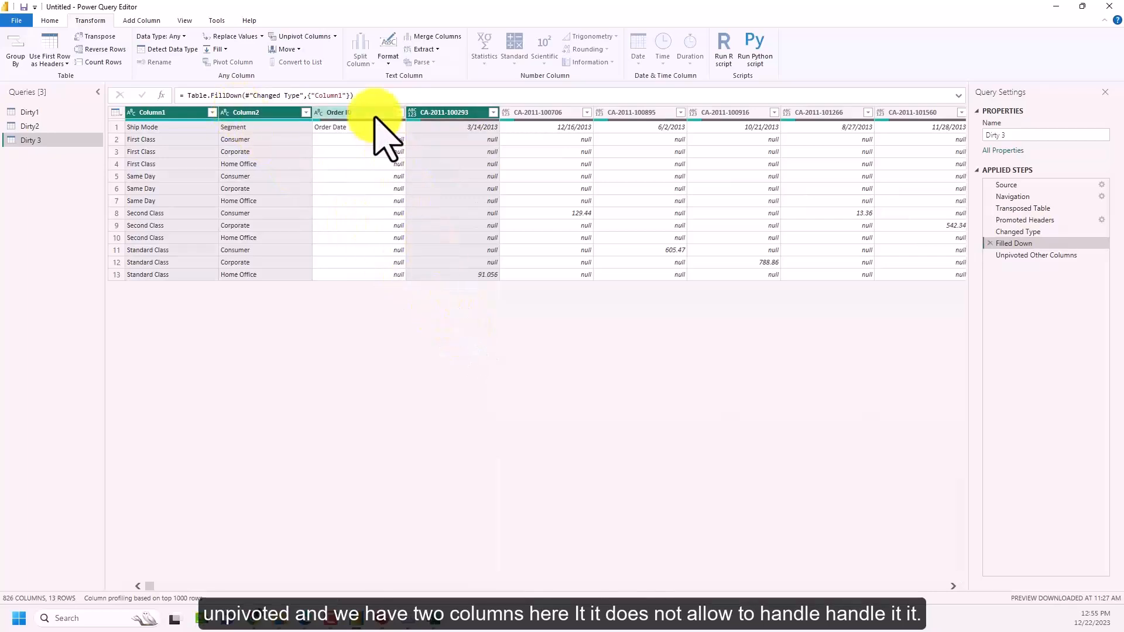
{"action": "left_click", "coordinate": [374, 112]}
{"action": "left_click", "coordinate": [193, 112], "text": "ctrl"}
{"action": "left_click", "coordinate": [263, 112], "text": "ctrl"}
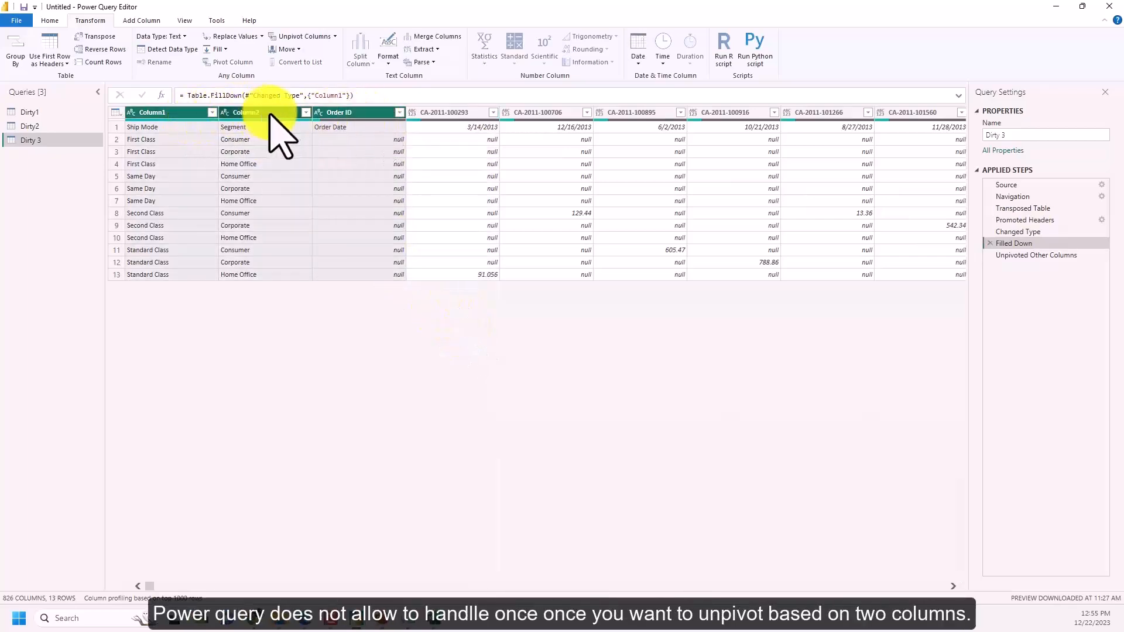
{"action": "left_click", "coordinate": [275, 114]}
{"action": "left_click", "coordinate": [182, 113], "text": "ctrl"}
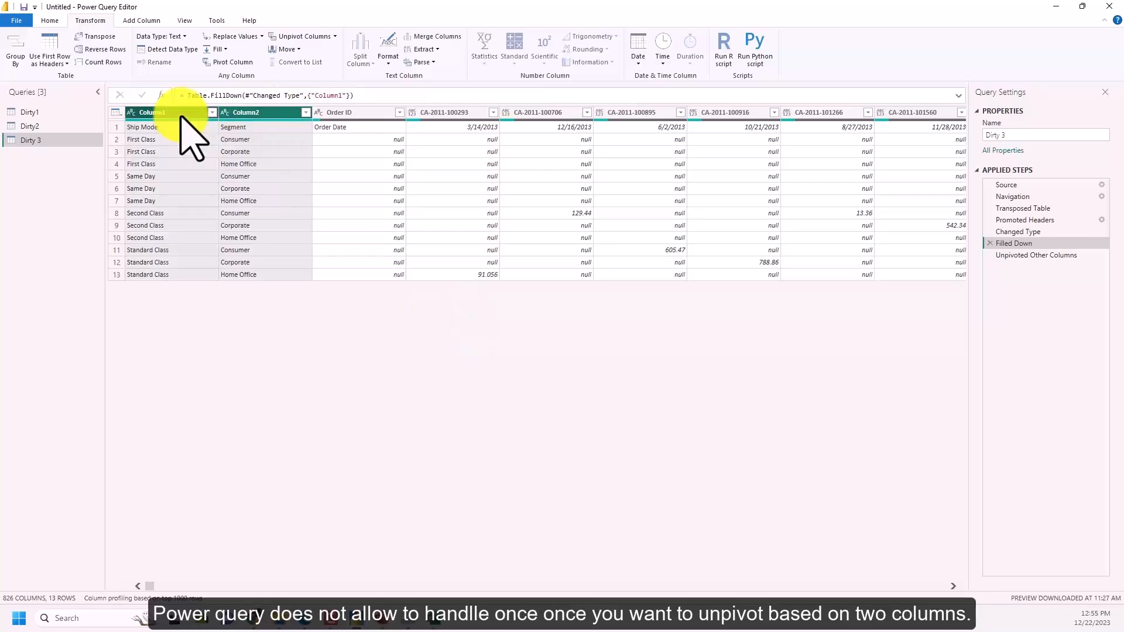
{"action": "left_click", "coordinate": [1042, 256]}
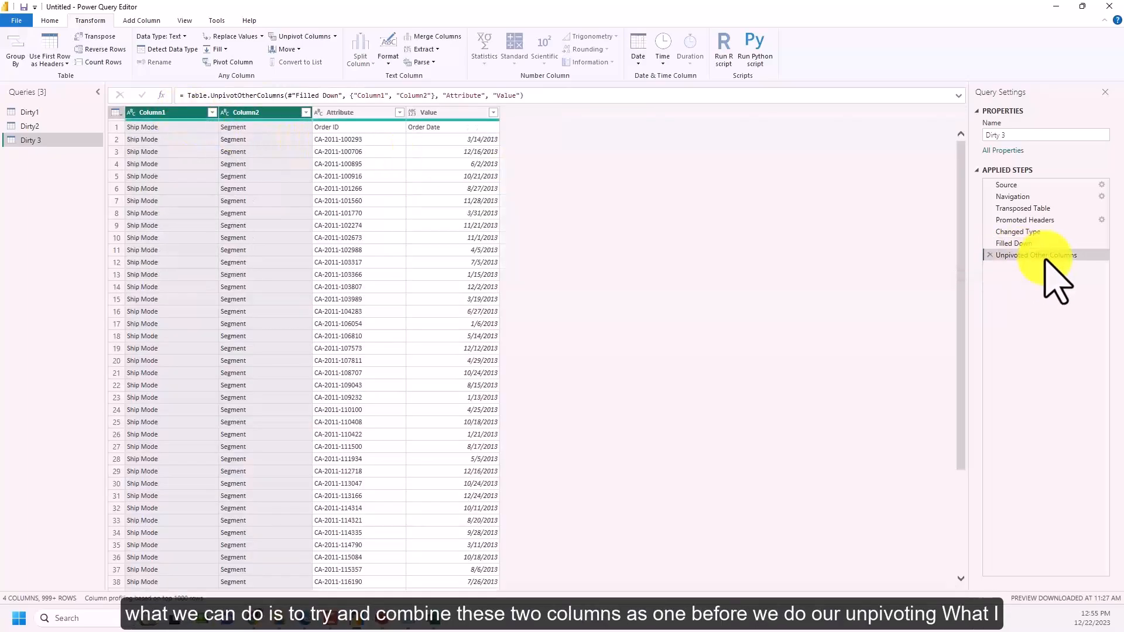
{"action": "left_click", "coordinate": [1032, 245]}
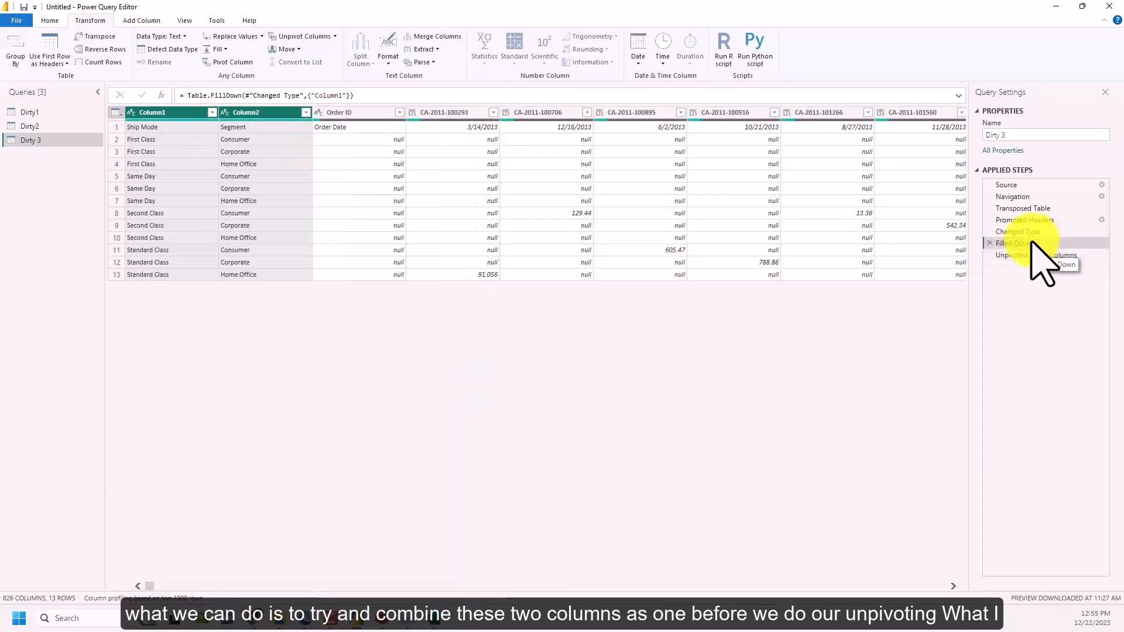
{"action": "left_click", "coordinate": [1033, 255]}
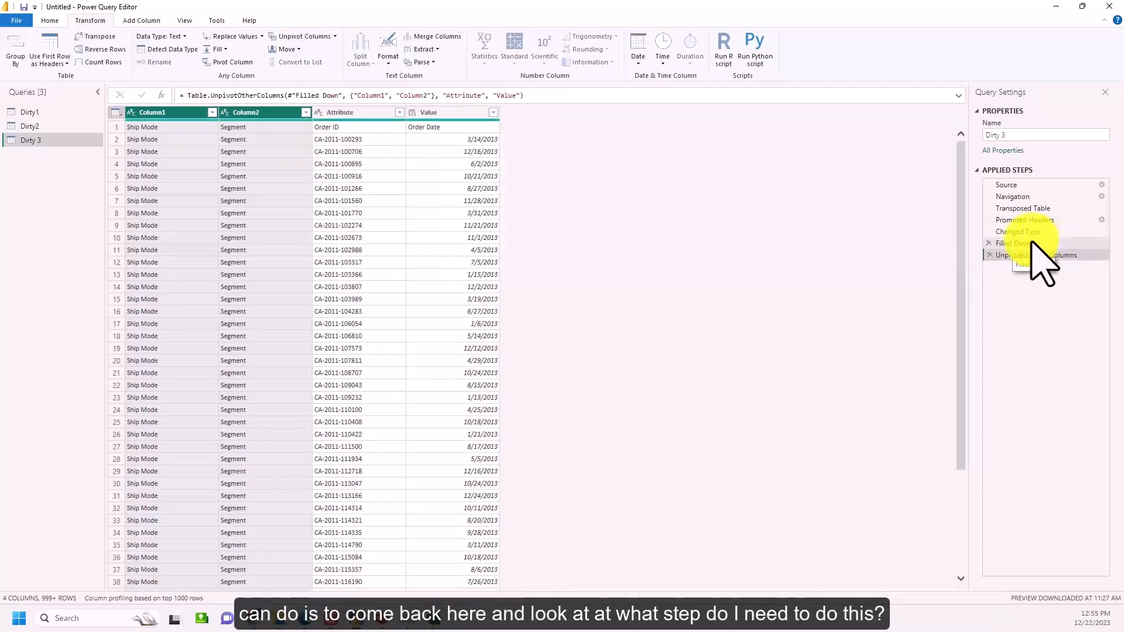
{"action": "left_click", "coordinate": [1022, 196]}
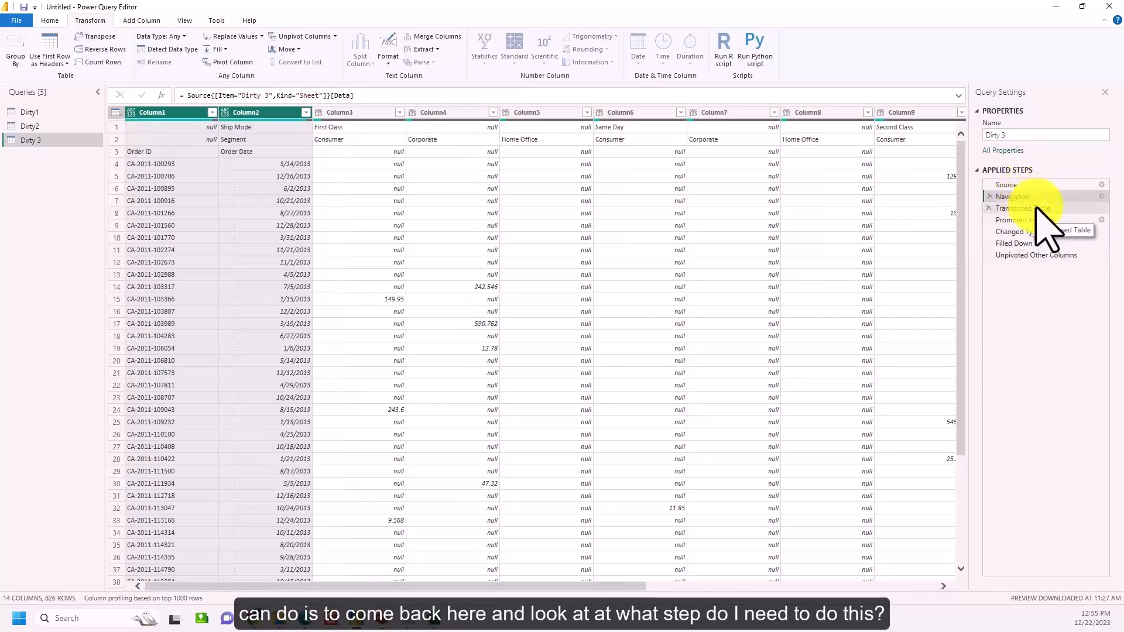
{"action": "left_click", "coordinate": [1036, 208]}
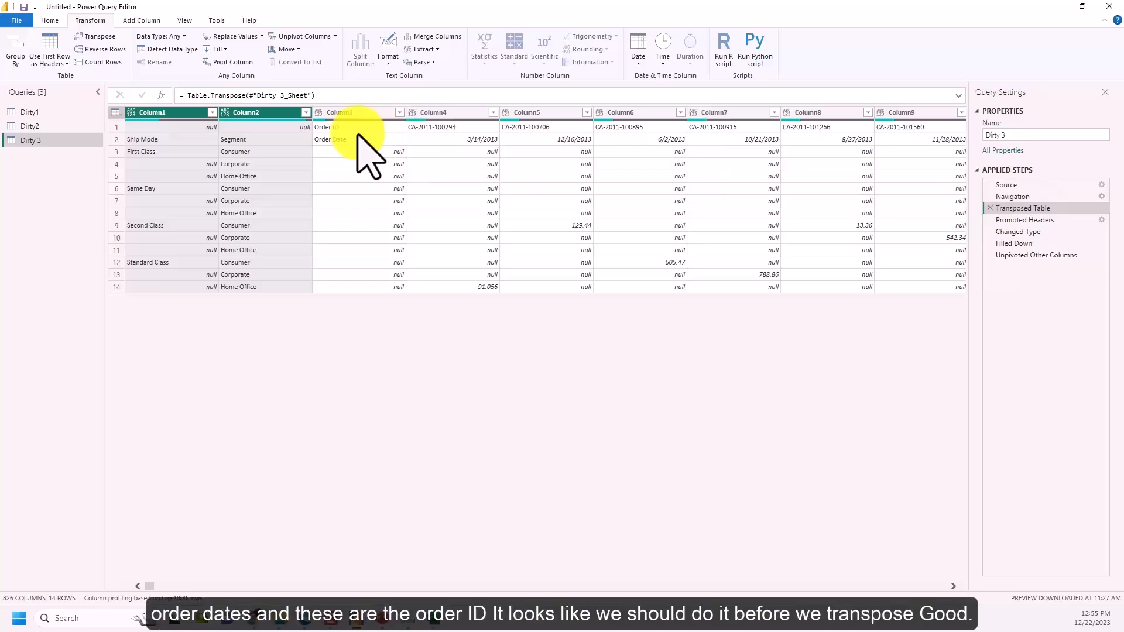
Insert a merge of Column1 and Column2 after the Navigation step, using an equals sign separator and the column name OrderIDDate.
{"action": "left_click", "coordinate": [1040, 197]}
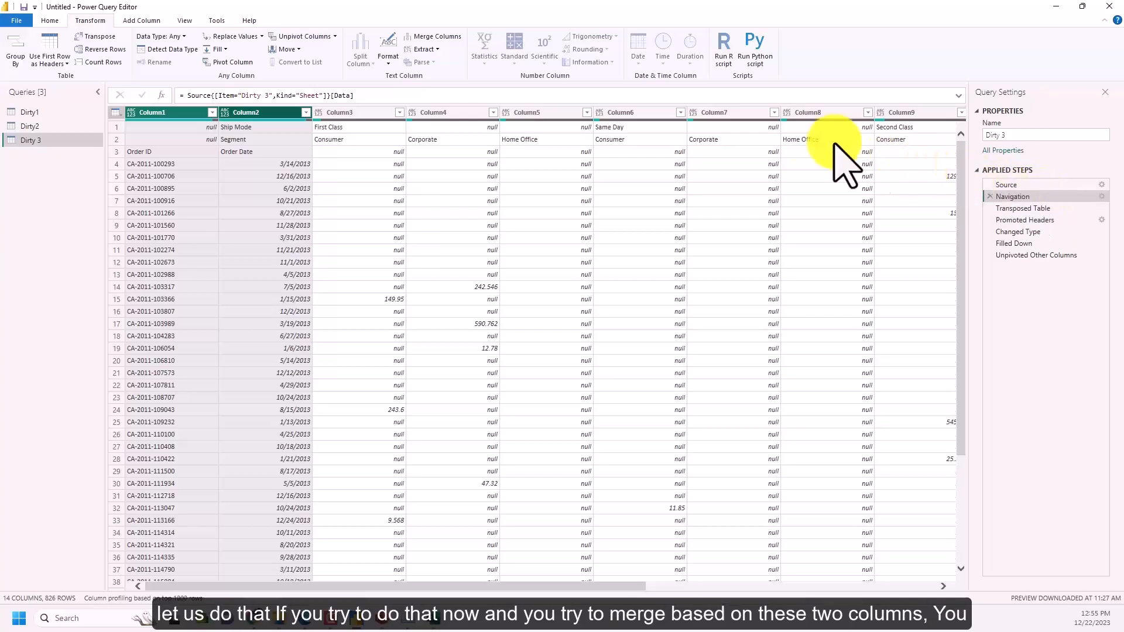
{"action": "left_click", "coordinate": [436, 37]}
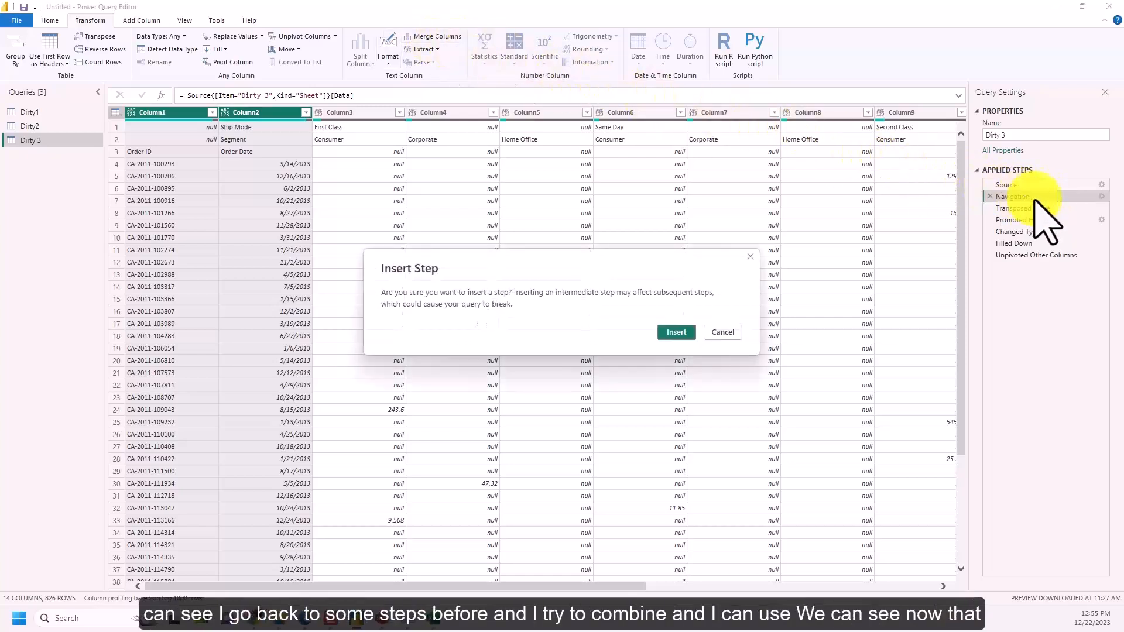
{"action": "left_click", "coordinate": [684, 332]}
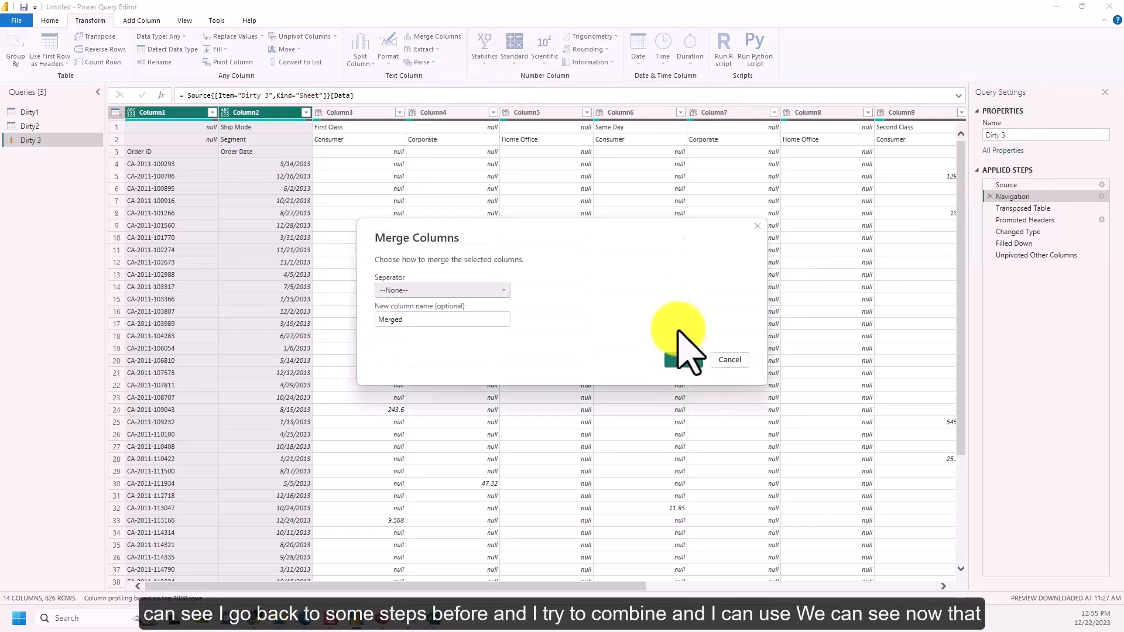
{"action": "left_click", "coordinate": [487, 291]}
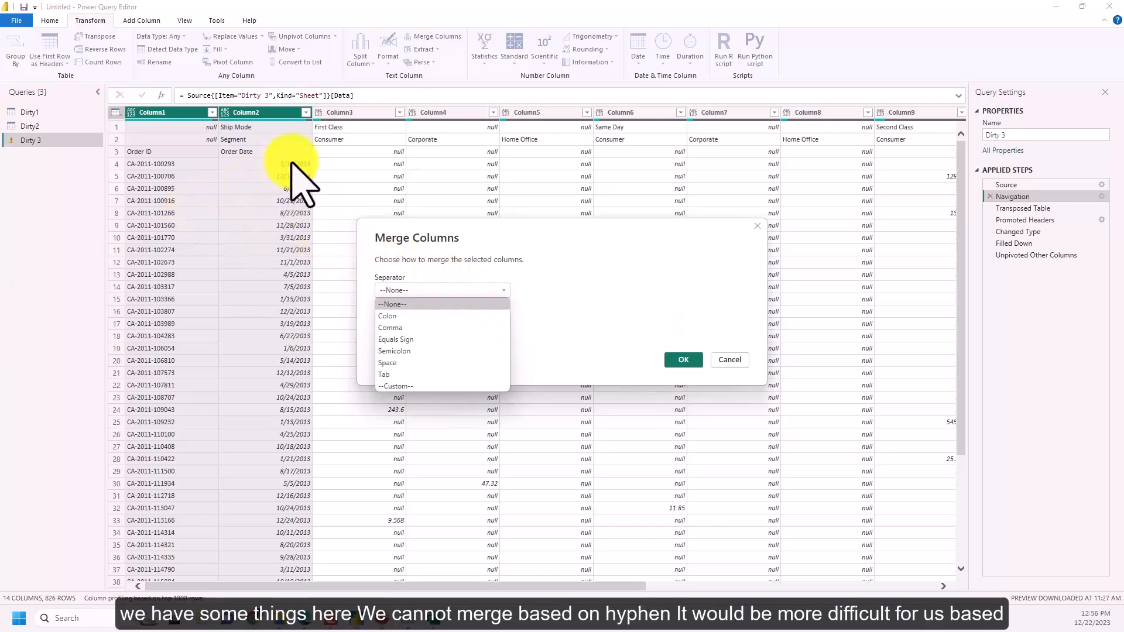
{"action": "left_click", "coordinate": [449, 341]}
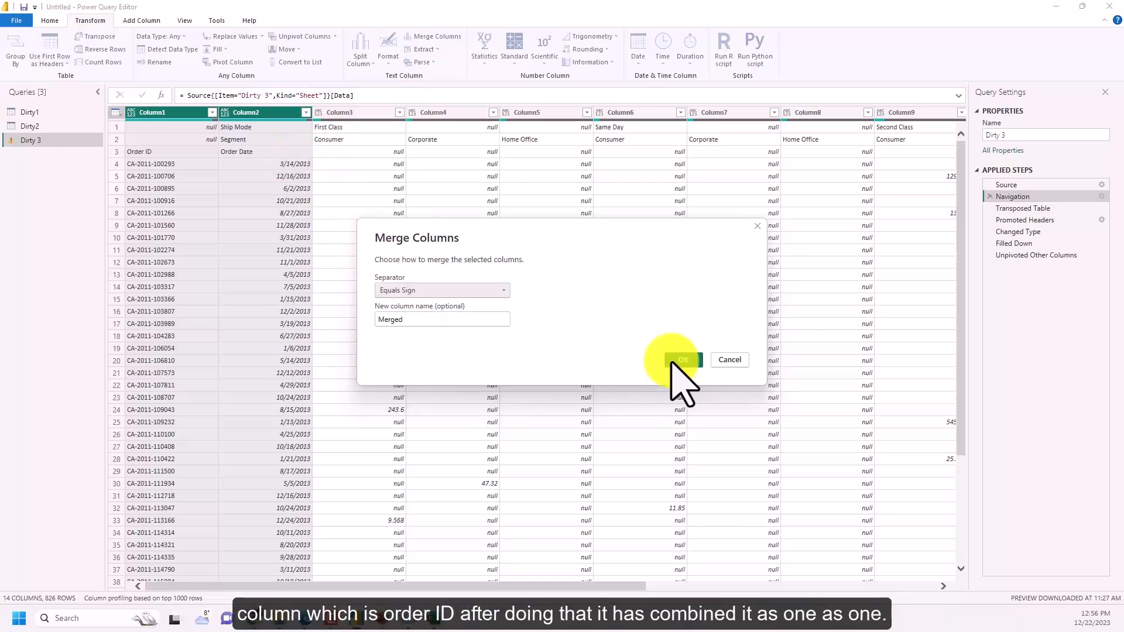
{"action": "double_click", "coordinate": [414, 319]}
{"action": "type", "text": "O"}
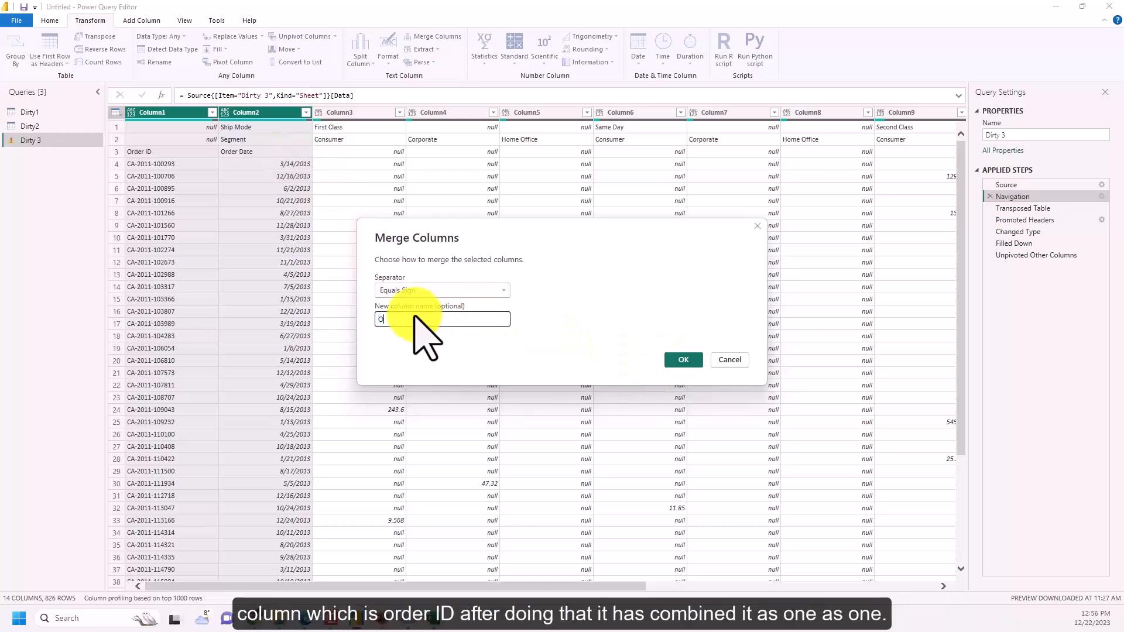
{"action": "type", "text": "rderIDDate"}
{"action": "key", "text": "Return"}
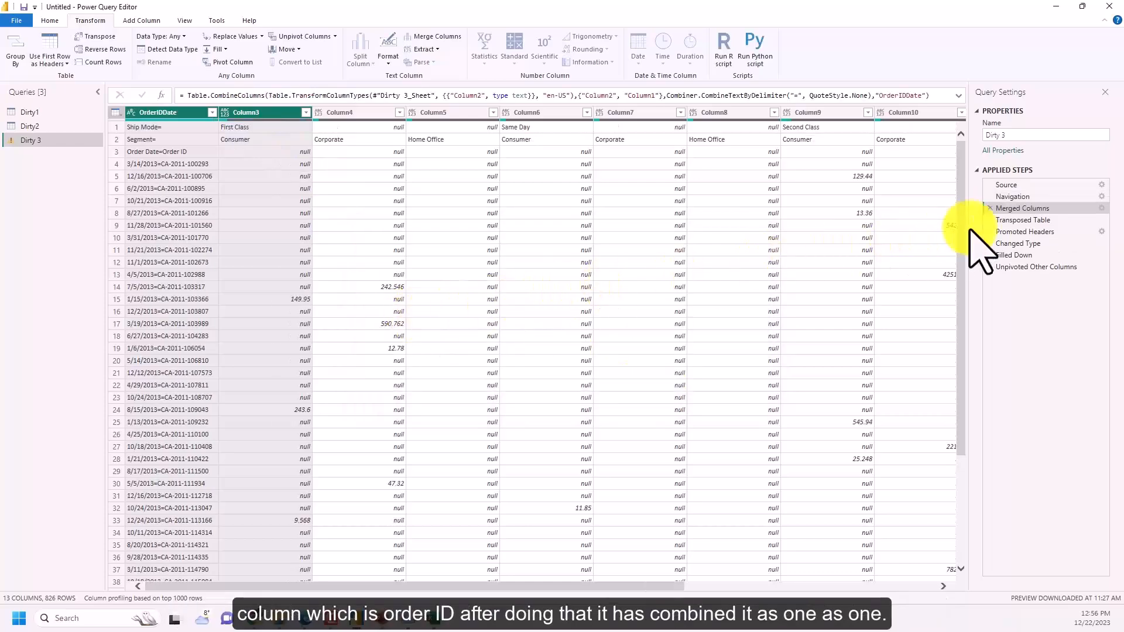
Check the steps after the merge and delete Unpivoted Other Columns, Filled Down, Changed Type and Promoted Headers.
{"action": "left_click", "coordinate": [1043, 218]}
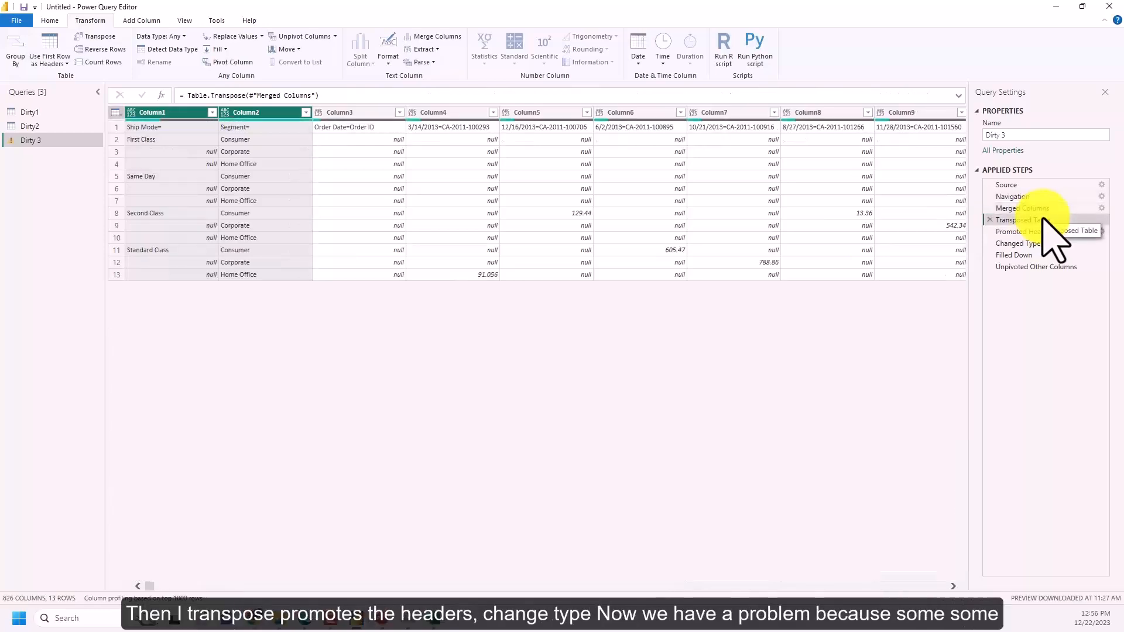
{"action": "left_click", "coordinate": [1043, 231]}
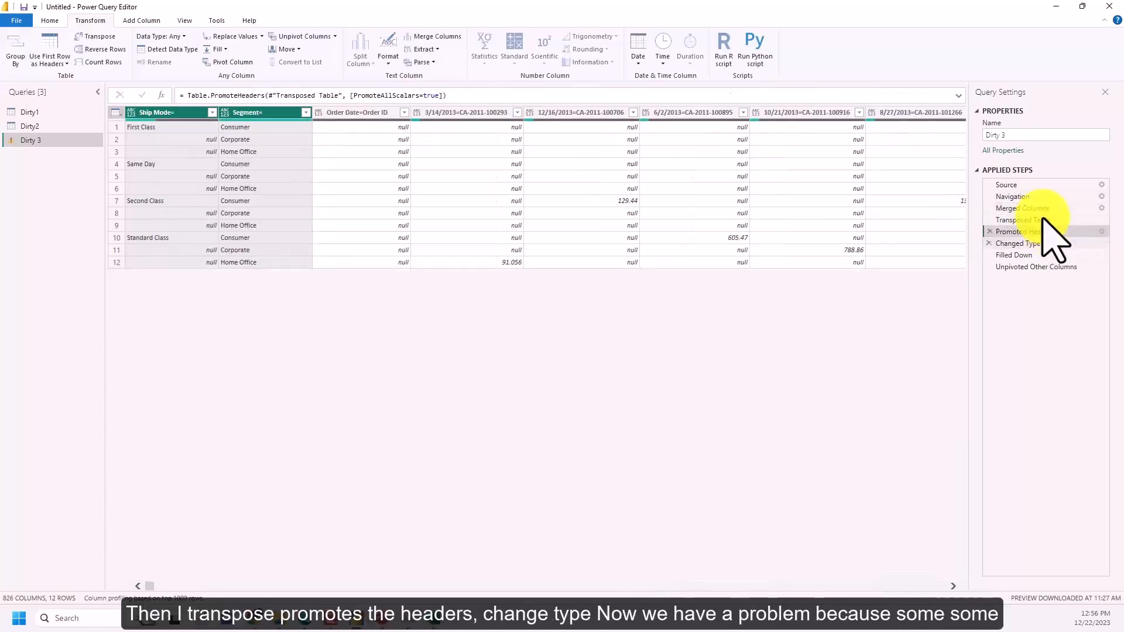
{"action": "left_click", "coordinate": [1053, 244]}
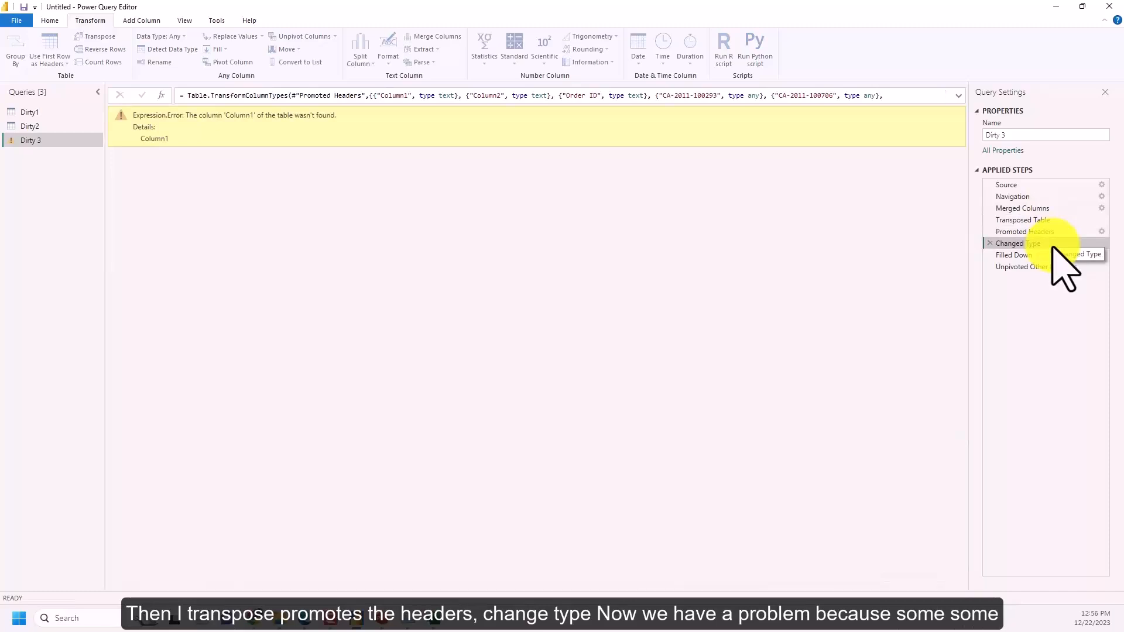
{"action": "left_click", "coordinate": [990, 263]}
{"action": "left_click", "coordinate": [990, 255]}
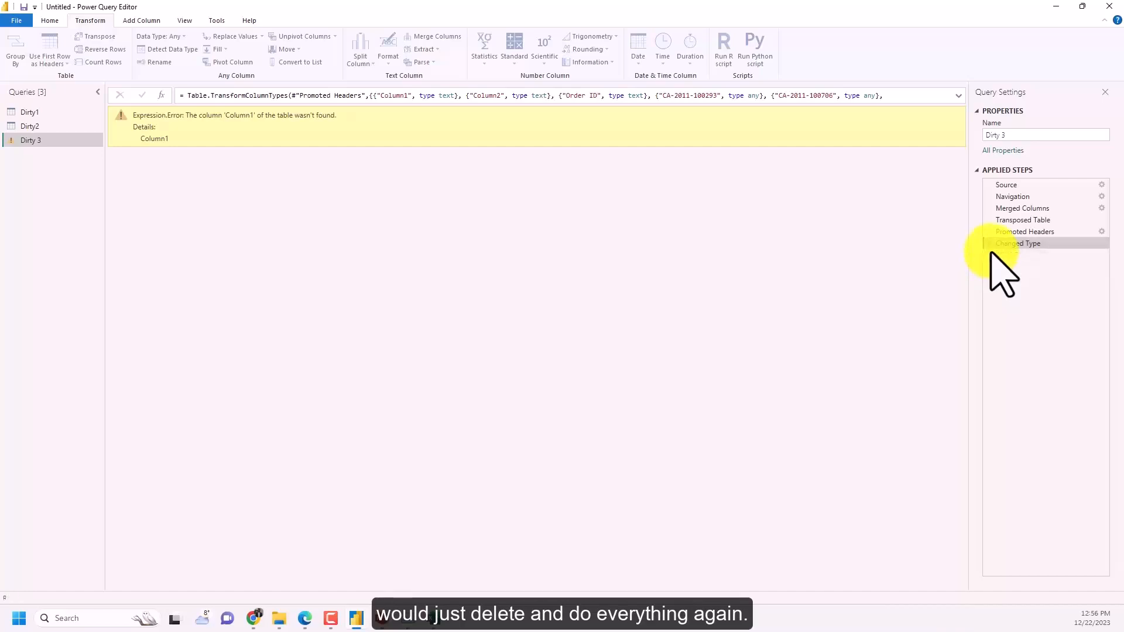
{"action": "left_click", "coordinate": [989, 244]}
{"action": "left_click", "coordinate": [989, 232]}
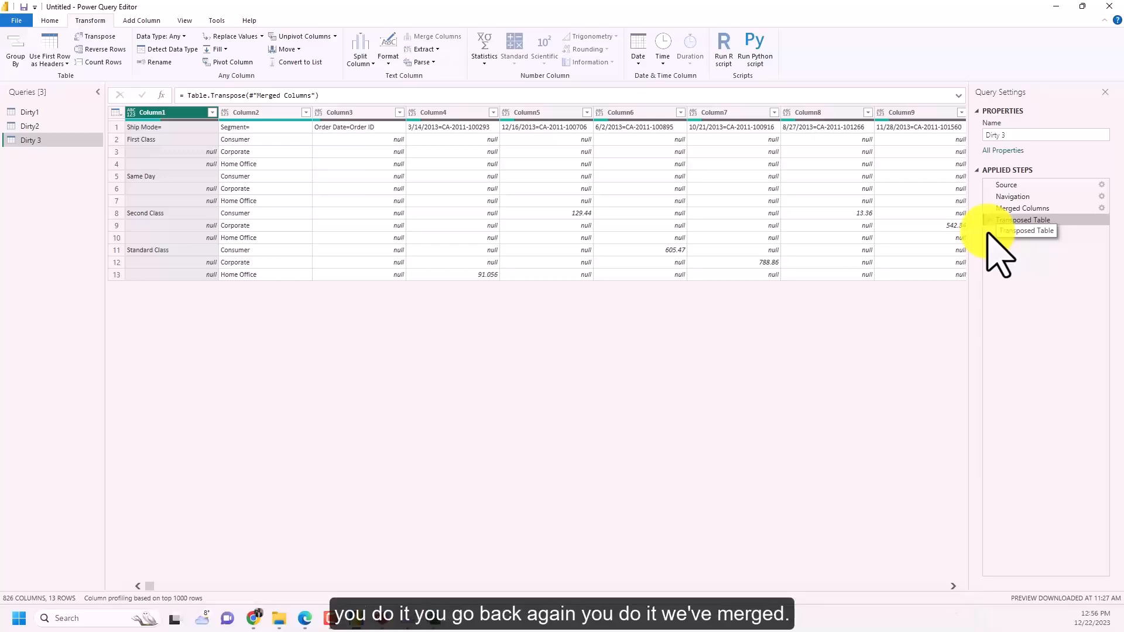
{"action": "left_click", "coordinate": [989, 221]}
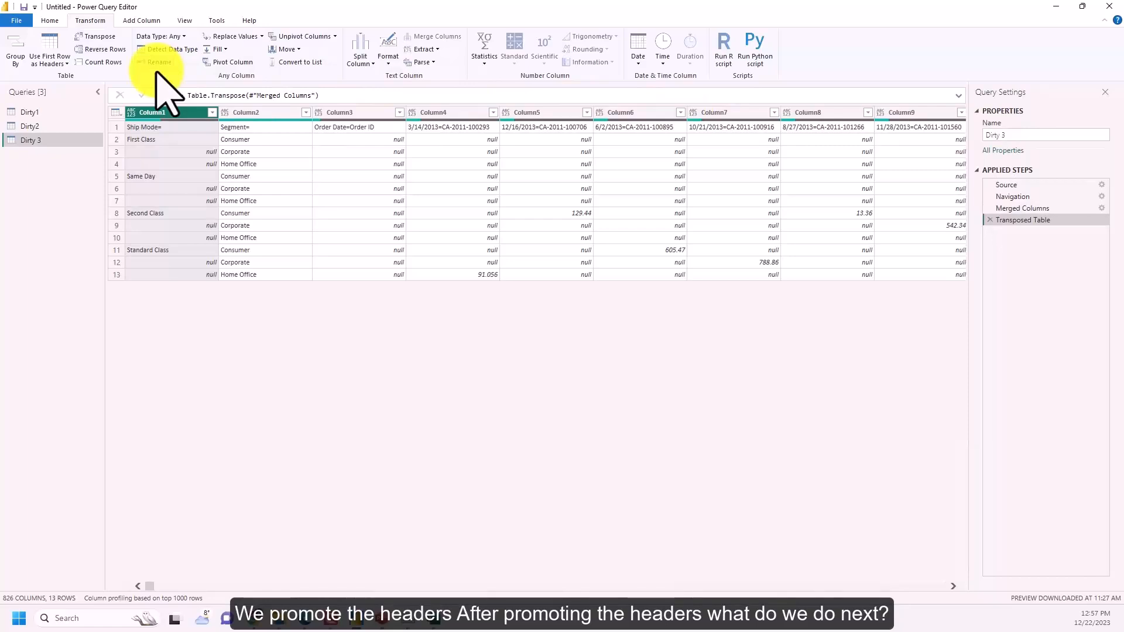
Promote the transposed table's first row to headers and fill the Ship Mode= column down.
{"action": "left_click", "coordinate": [58, 48]}
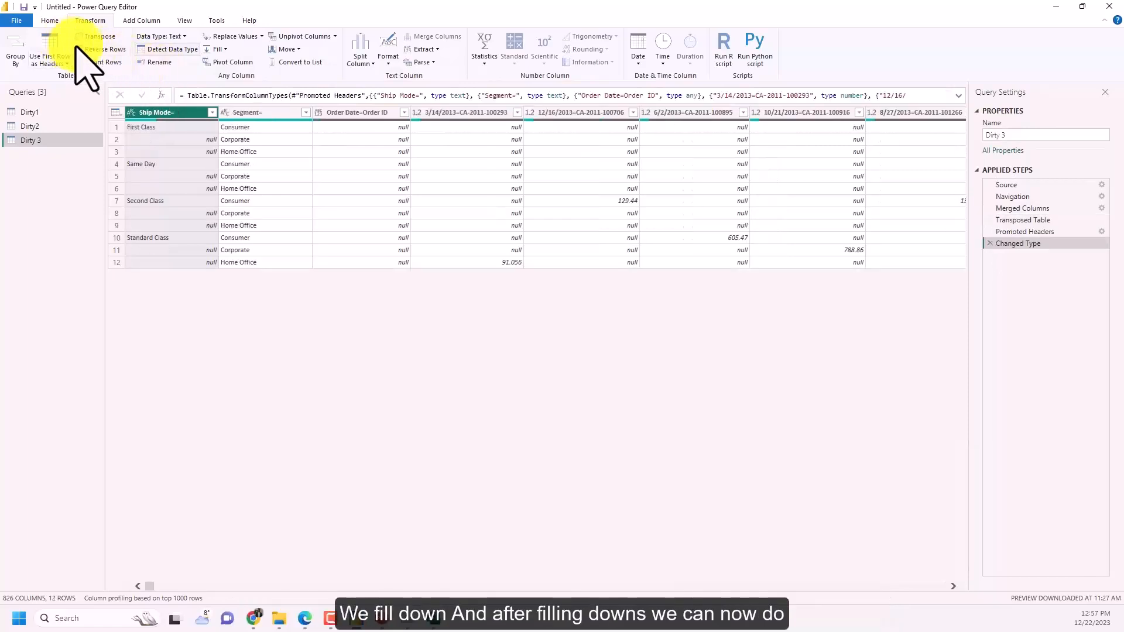
{"action": "left_click", "coordinate": [218, 49]}
{"action": "left_click", "coordinate": [223, 63]}
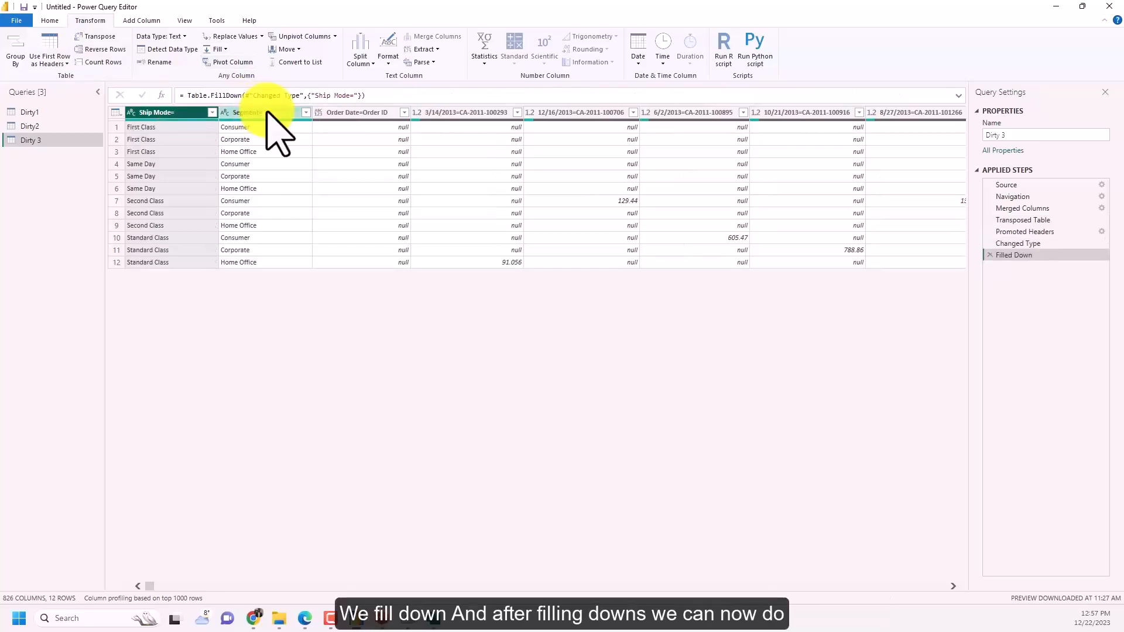
Unpivot all columns other than Ship Mode= and Segment=.
{"action": "left_click", "coordinate": [266, 111], "text": "ctrl"}
{"action": "right_click", "coordinate": [268, 112]}
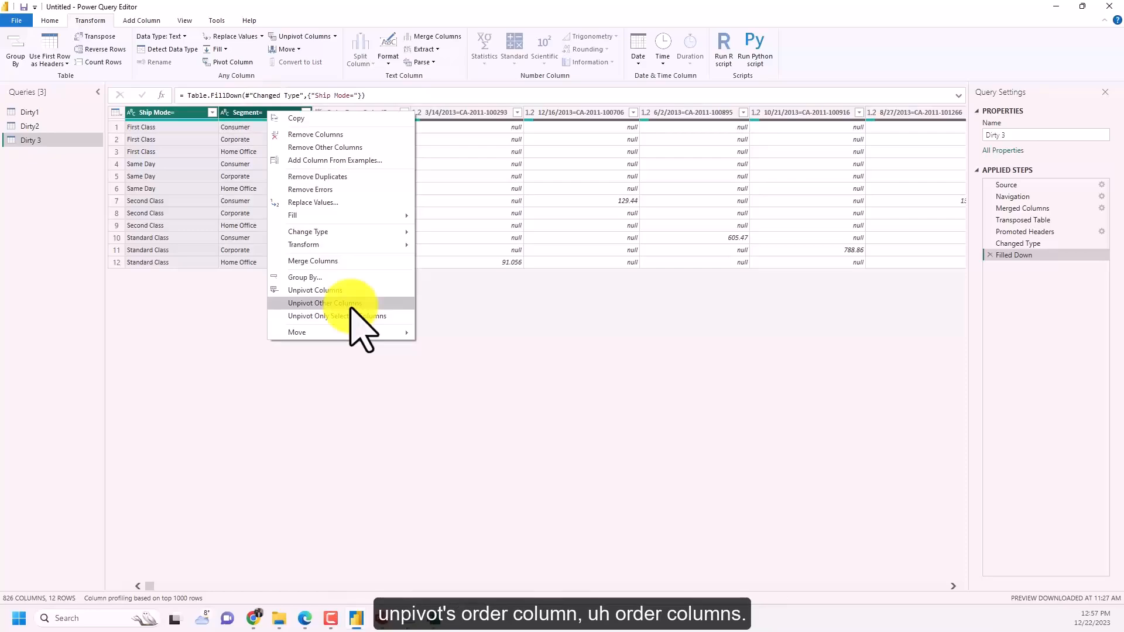
{"action": "left_click", "coordinate": [325, 303]}
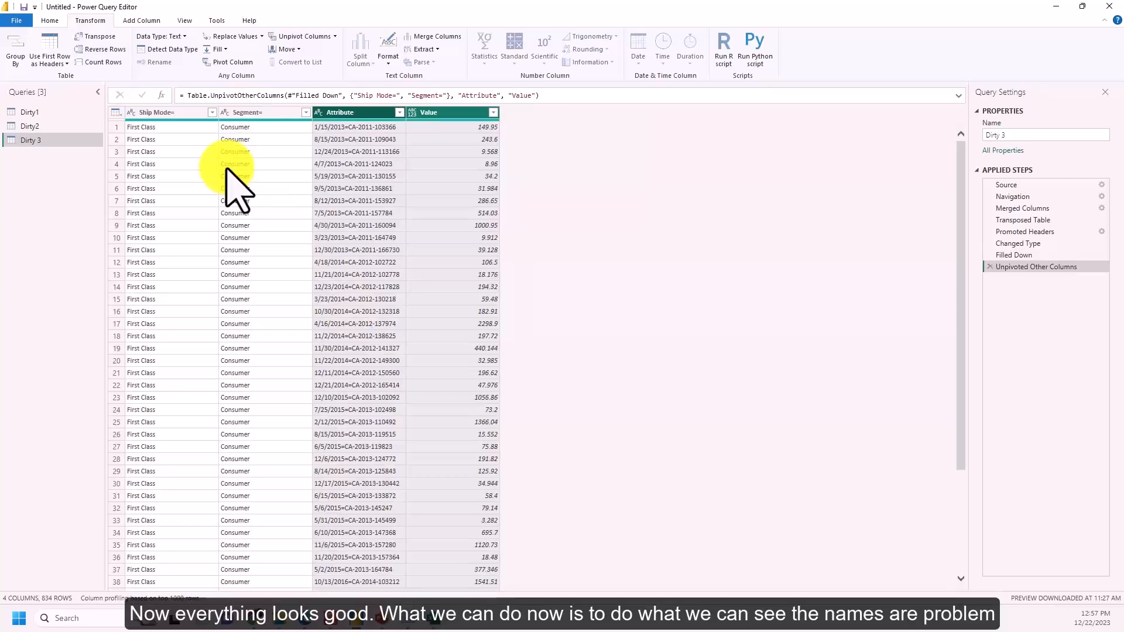
Split the Attribute column by delimiter at the left-most equals sign, after checking the golden rule about unique data having its own column.
{"action": "left_click", "coordinate": [179, 111]}
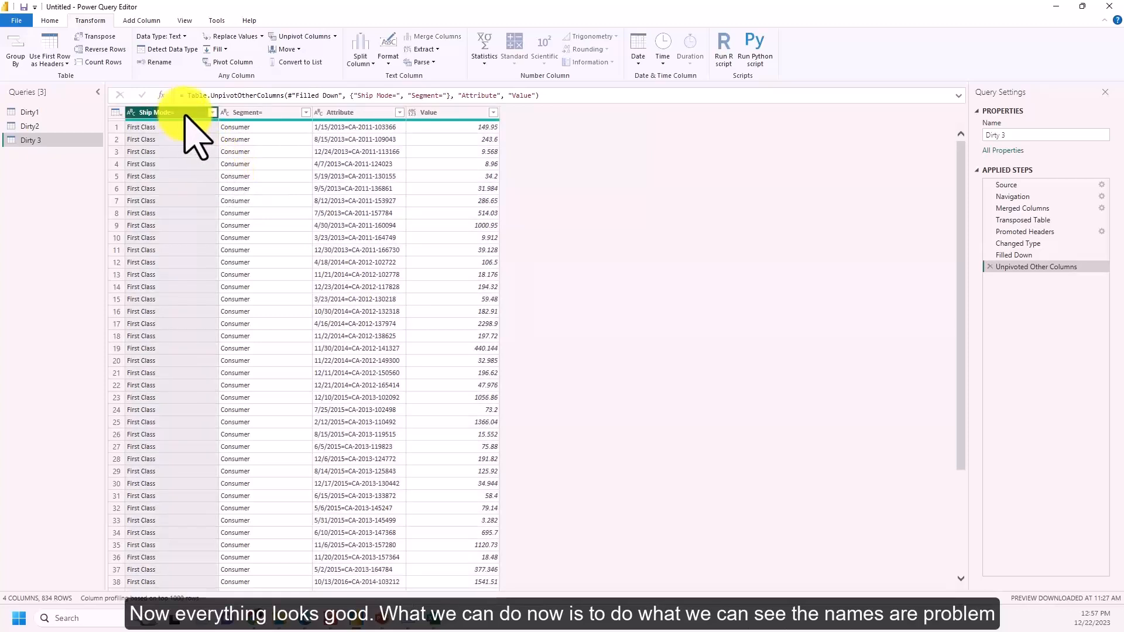
{"action": "left_click", "coordinate": [280, 113]}
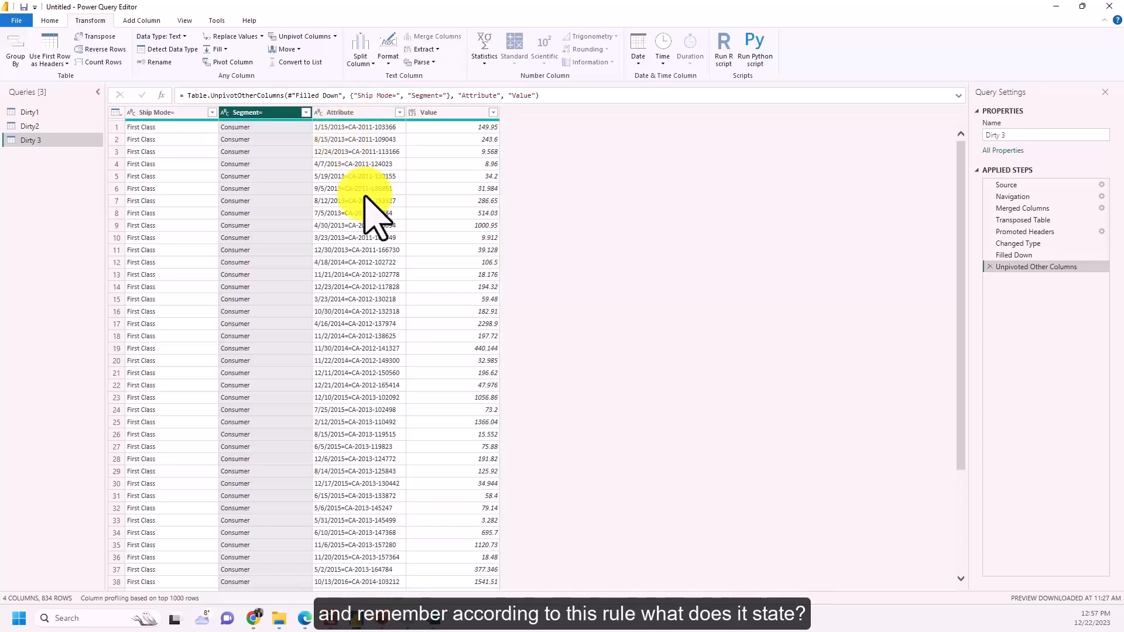
{"action": "key", "text": "alt+Tab"}
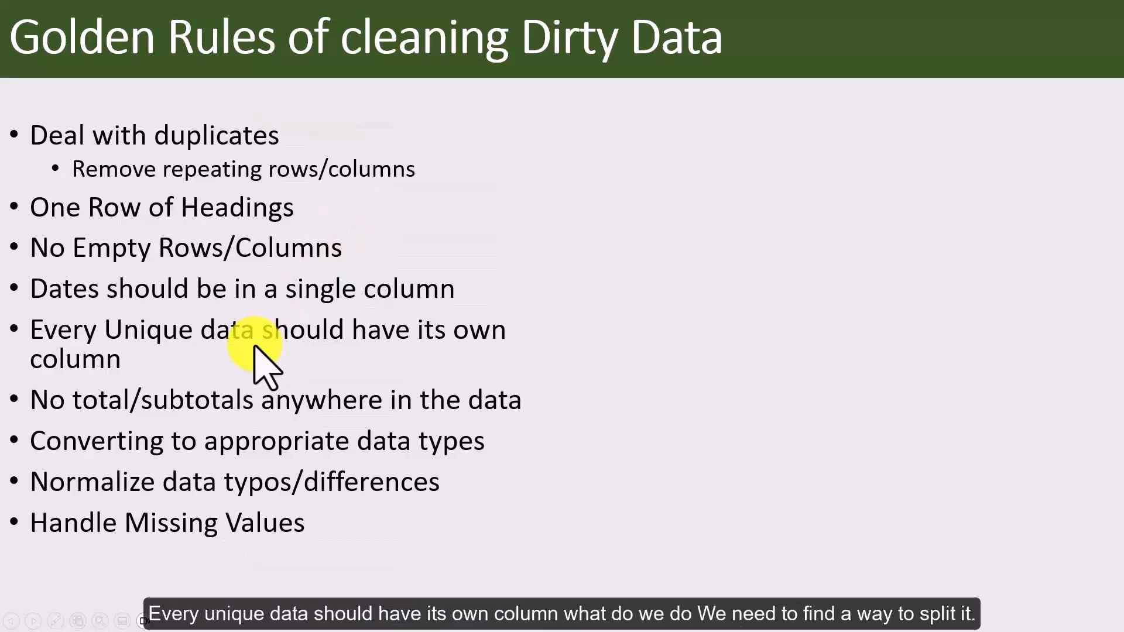
{"action": "key", "text": "alt+Tab"}
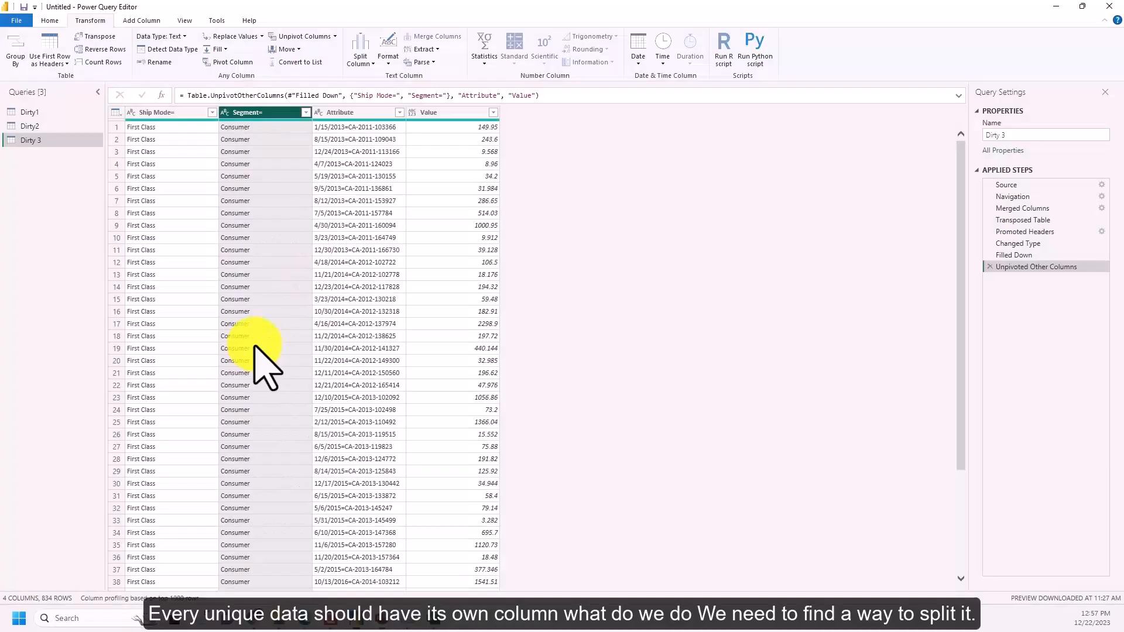
{"action": "left_click", "coordinate": [362, 114]}
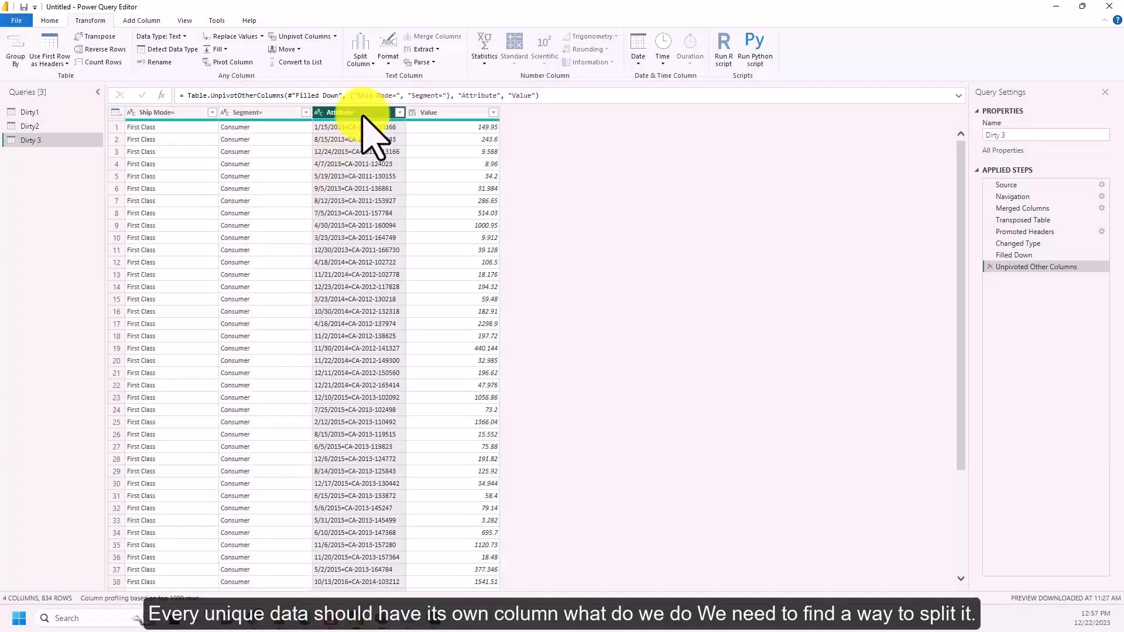
{"action": "left_click", "coordinate": [359, 59]}
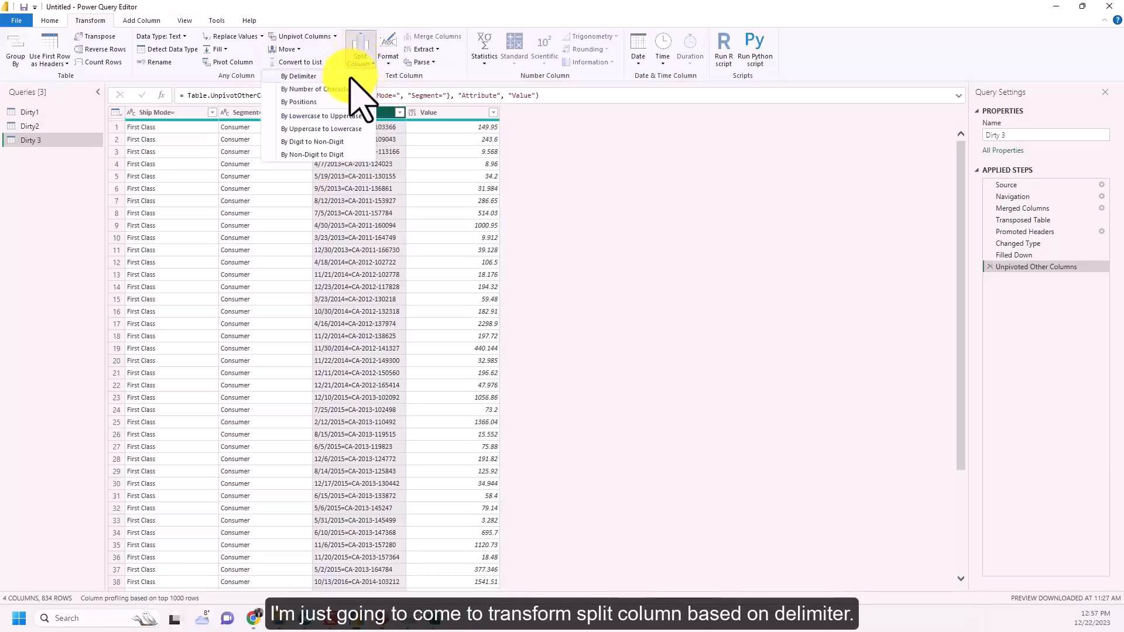
{"action": "left_click", "coordinate": [349, 78]}
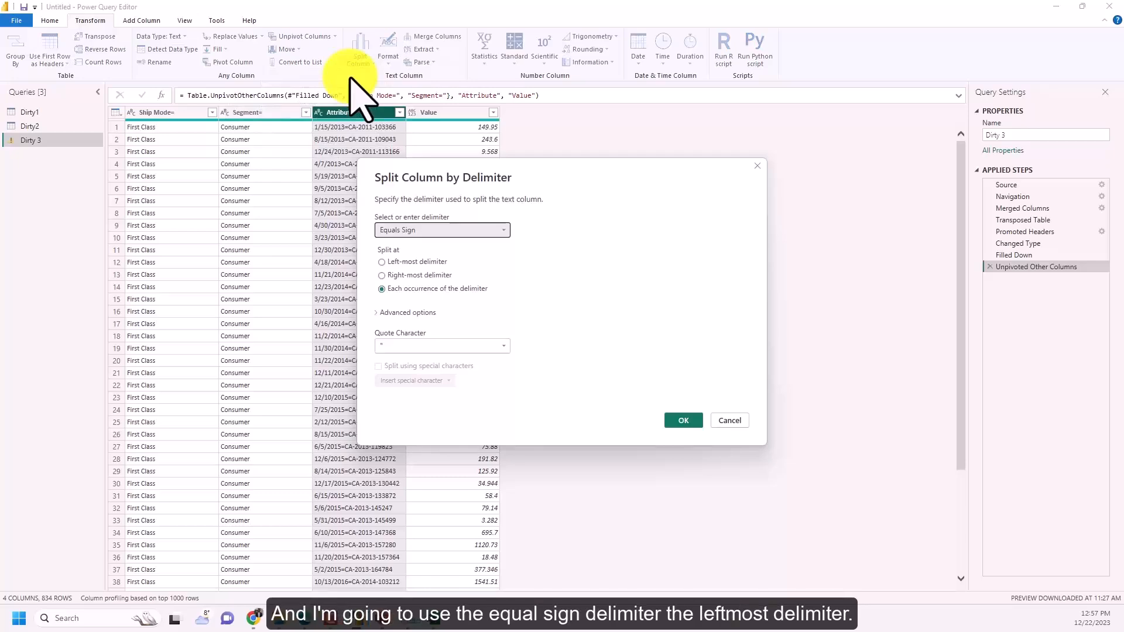
{"action": "left_click", "coordinate": [421, 262]}
{"action": "left_click", "coordinate": [683, 420]}
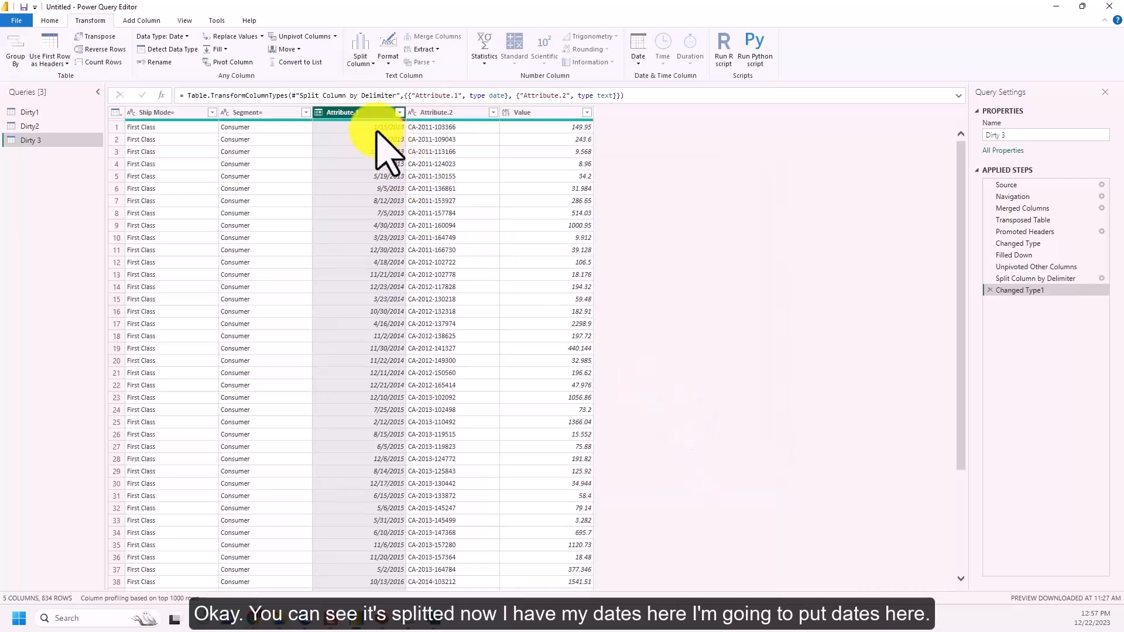
Rename the split column Attribute.1 as Date and Attribute.2 as Order ID.
{"action": "double_click", "coordinate": [359, 114]}
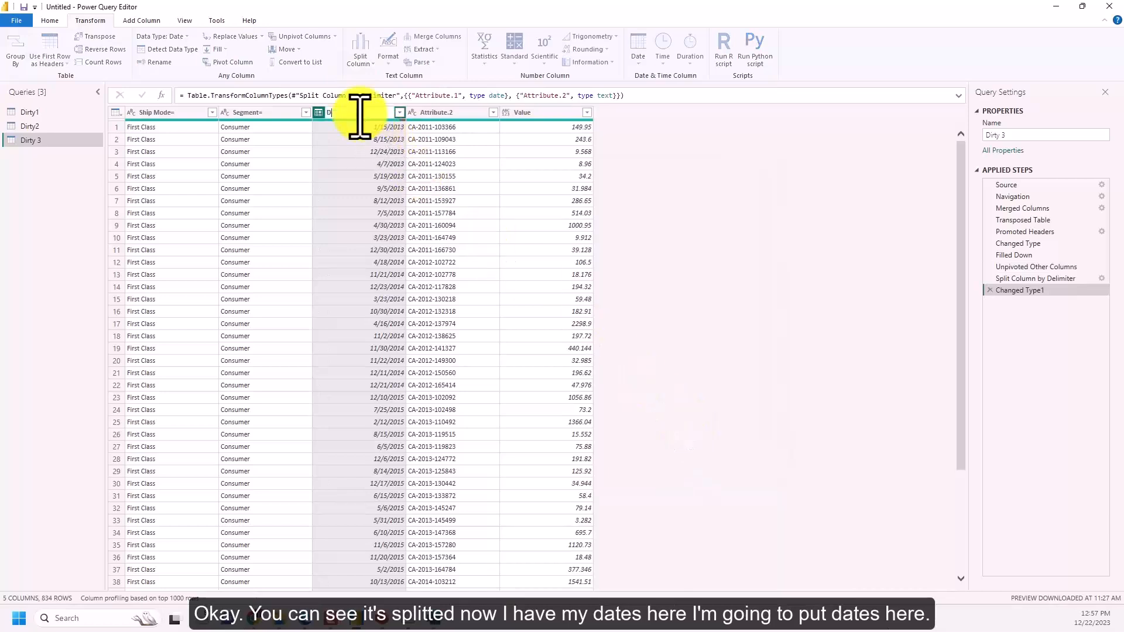
{"action": "type", "text": "Date"}
{"action": "key", "text": "Return"}
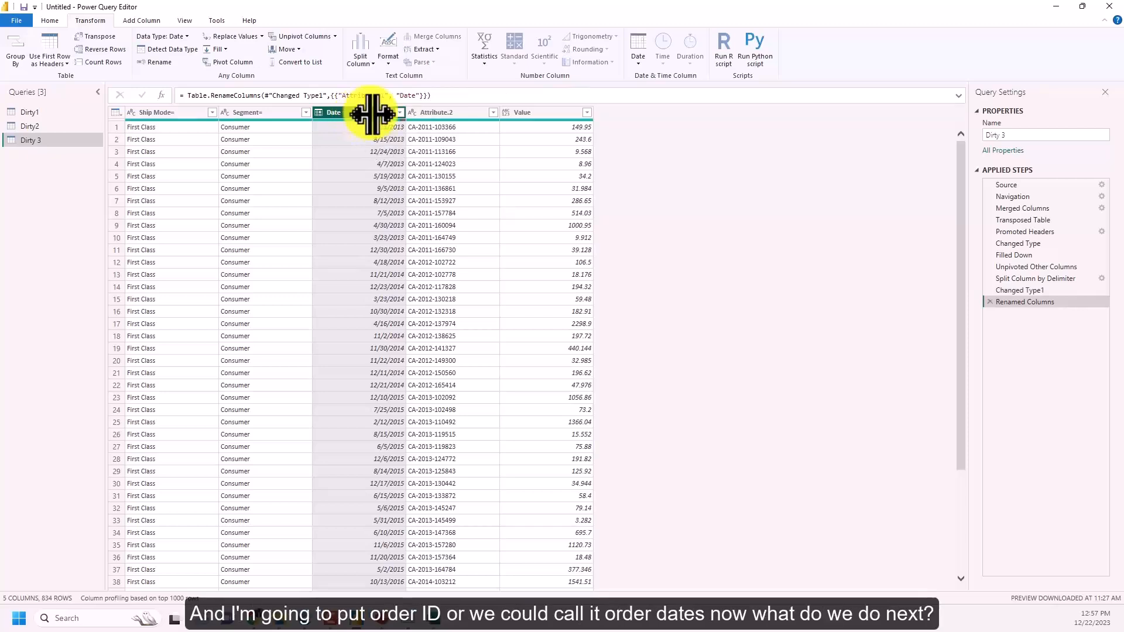
{"action": "double_click", "coordinate": [426, 112]}
{"action": "type", "text": "Order ID"}
{"action": "key", "text": "Return"}
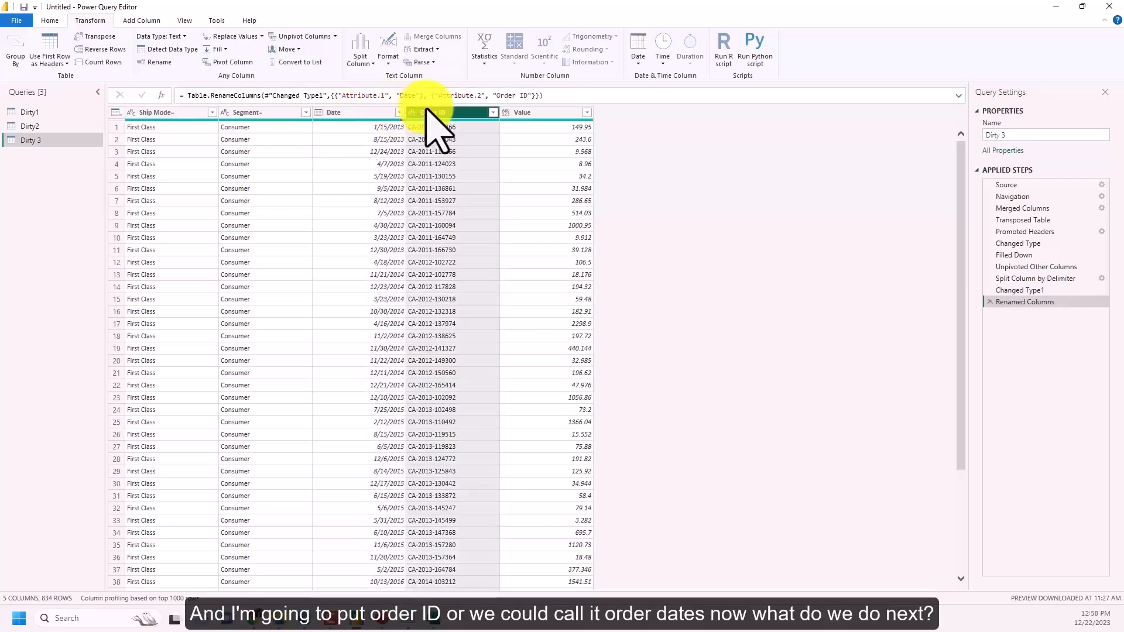
Rename the Date column as Order Date.
{"action": "left_click", "coordinate": [339, 113]}
{"action": "double_click", "coordinate": [340, 112]}
{"action": "type", "text": "Order Date"}
{"action": "key", "text": "Return"}
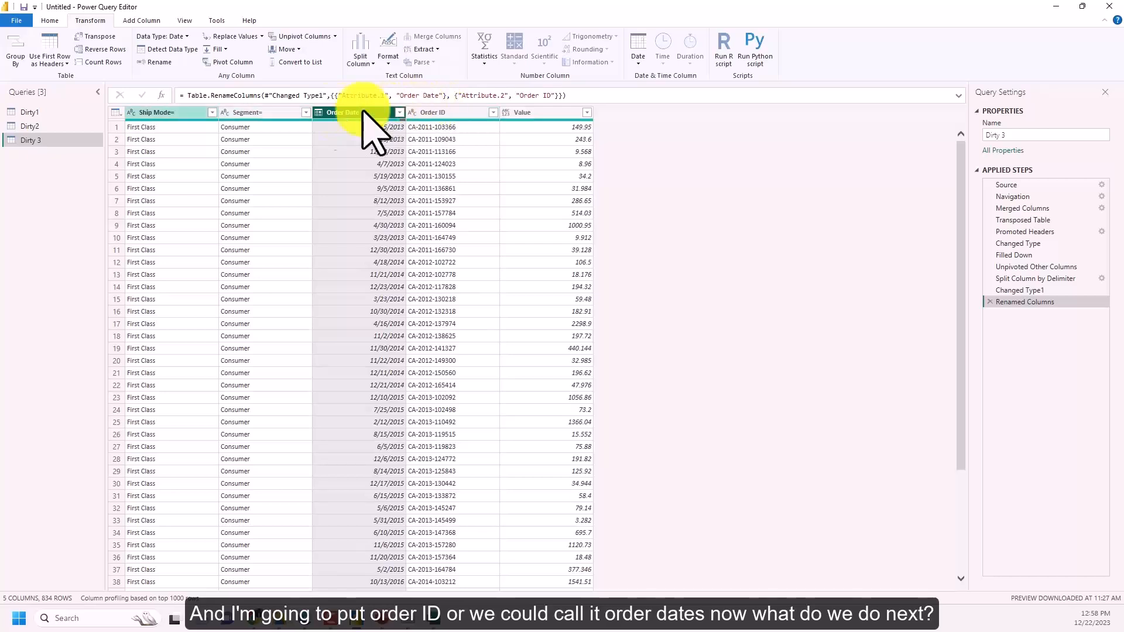
Remove the trailing equals sign from the Ship Mode= and Segment= column names.
{"action": "double_click", "coordinate": [190, 112]}
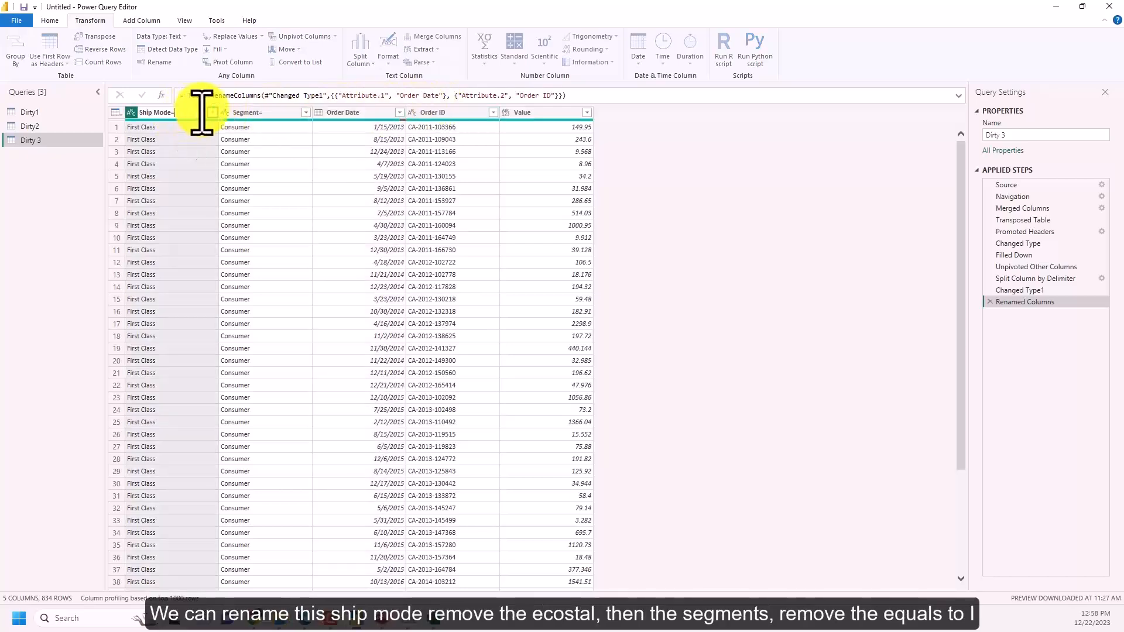
{"action": "key", "text": "Return"}
{"action": "double_click", "coordinate": [266, 112]}
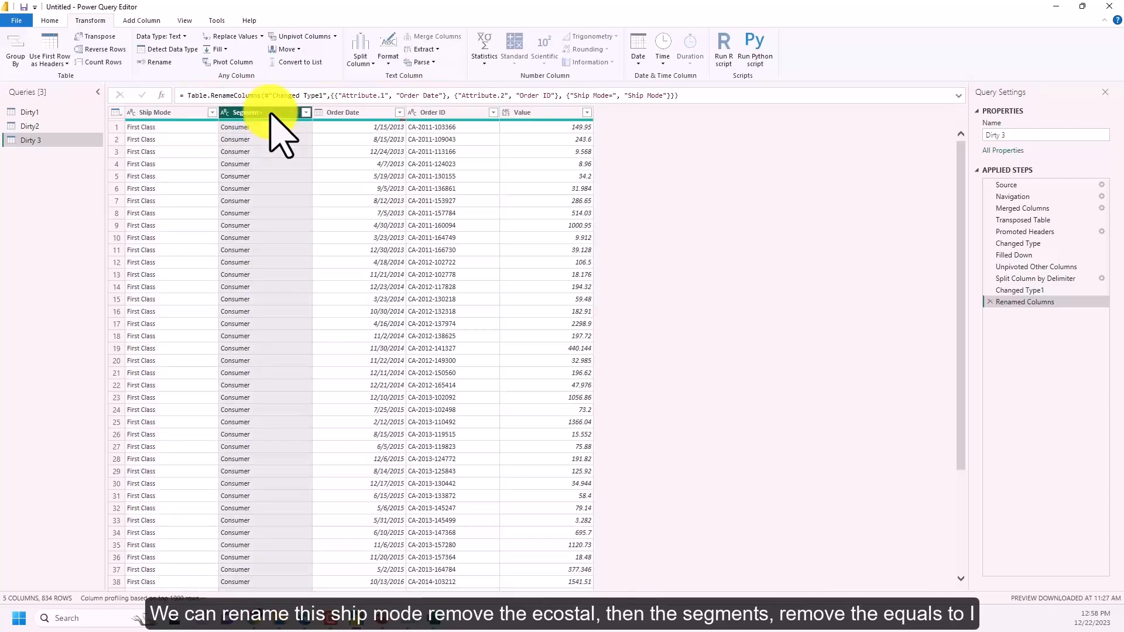
{"action": "left_click", "coordinate": [270, 113]}
{"action": "key", "text": "BackSpace"}
{"action": "left_click", "coordinate": [179, 114]}
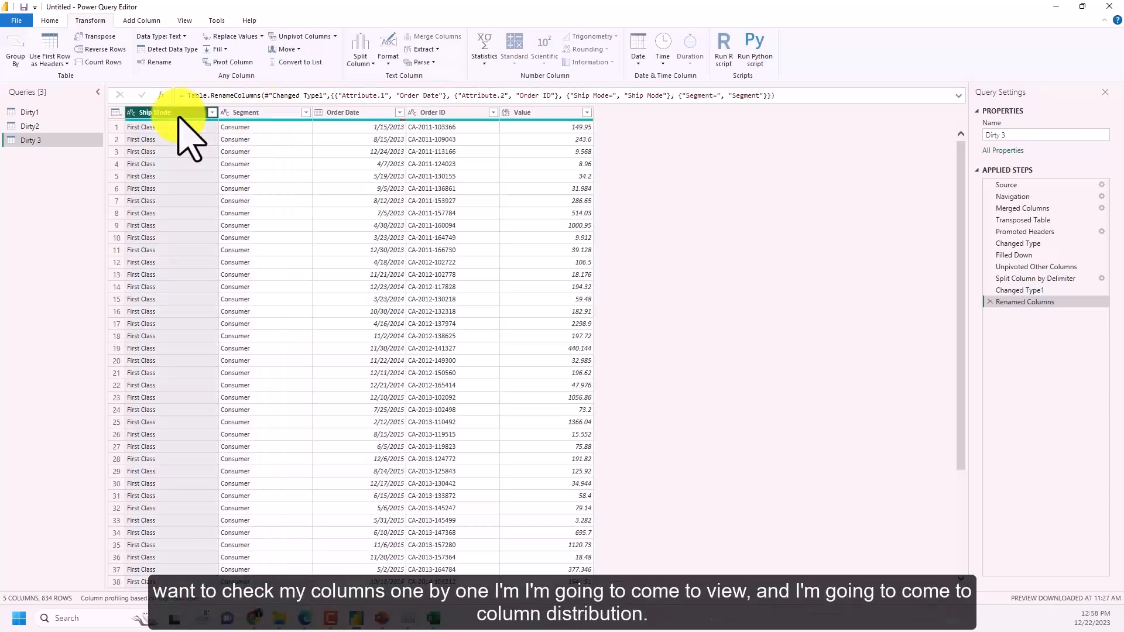
Turn on column distribution and column profile for the data preview.
{"action": "left_click", "coordinate": [184, 21]}
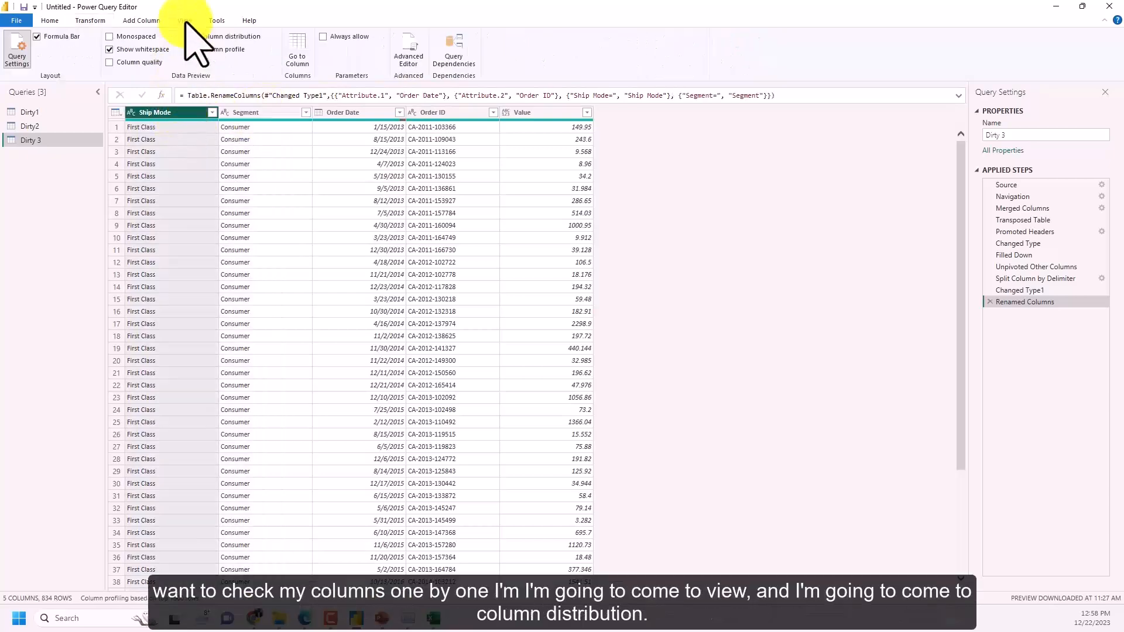
{"action": "left_click", "coordinate": [232, 37]}
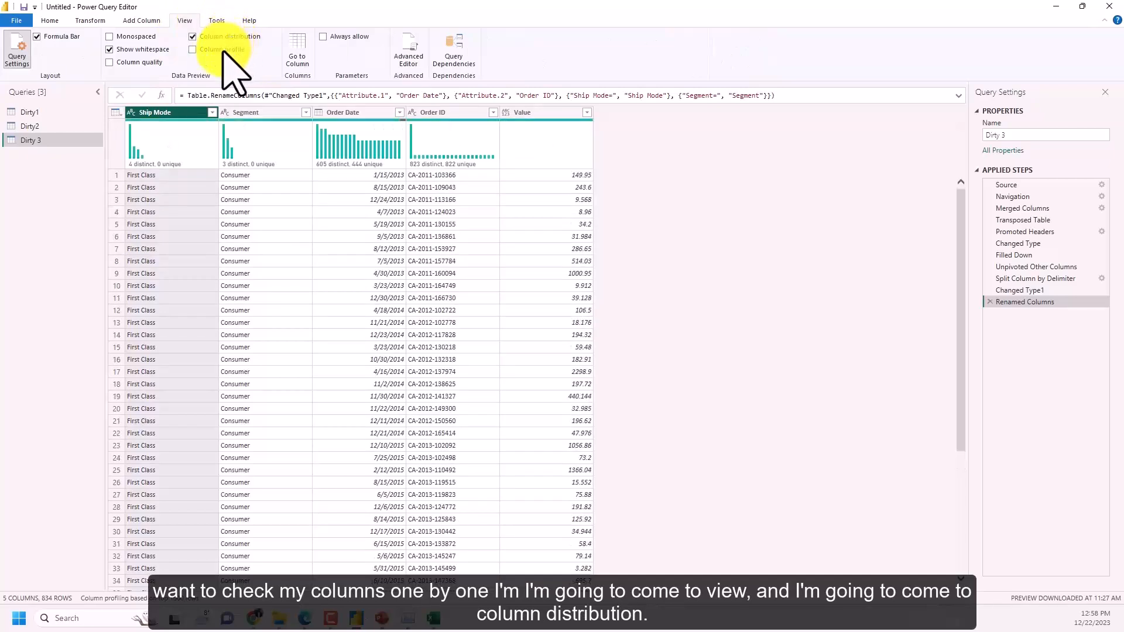
{"action": "left_click", "coordinate": [224, 50]}
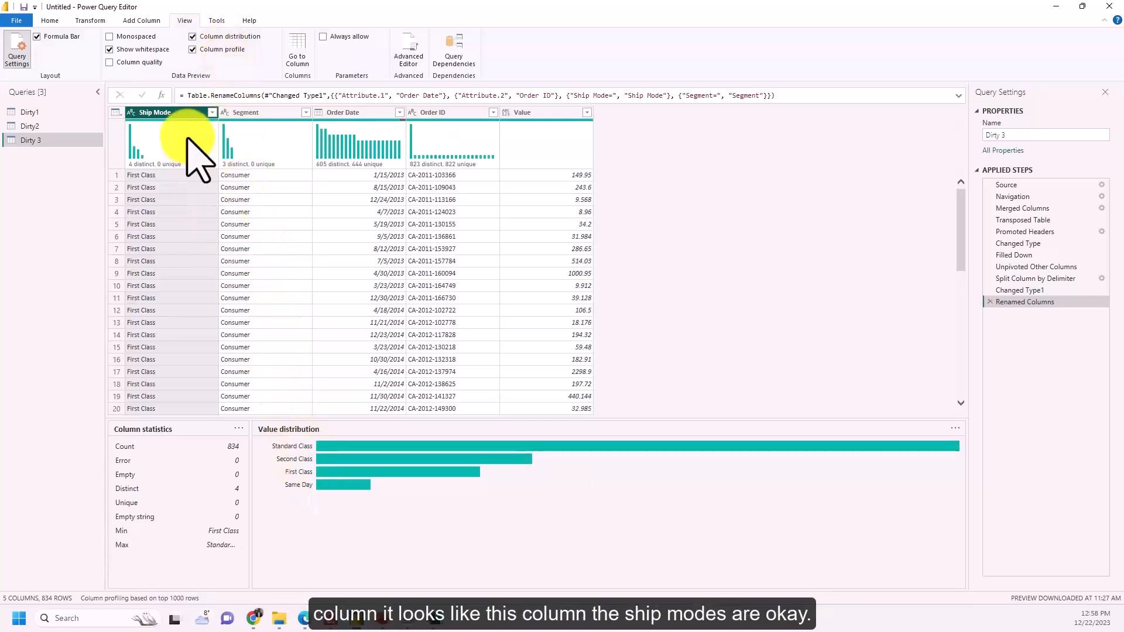
Examine the profiles of Segment, Order Date and Order ID for empty or total values, and compare with the golden rules slide.
{"action": "left_click", "coordinate": [264, 113]}
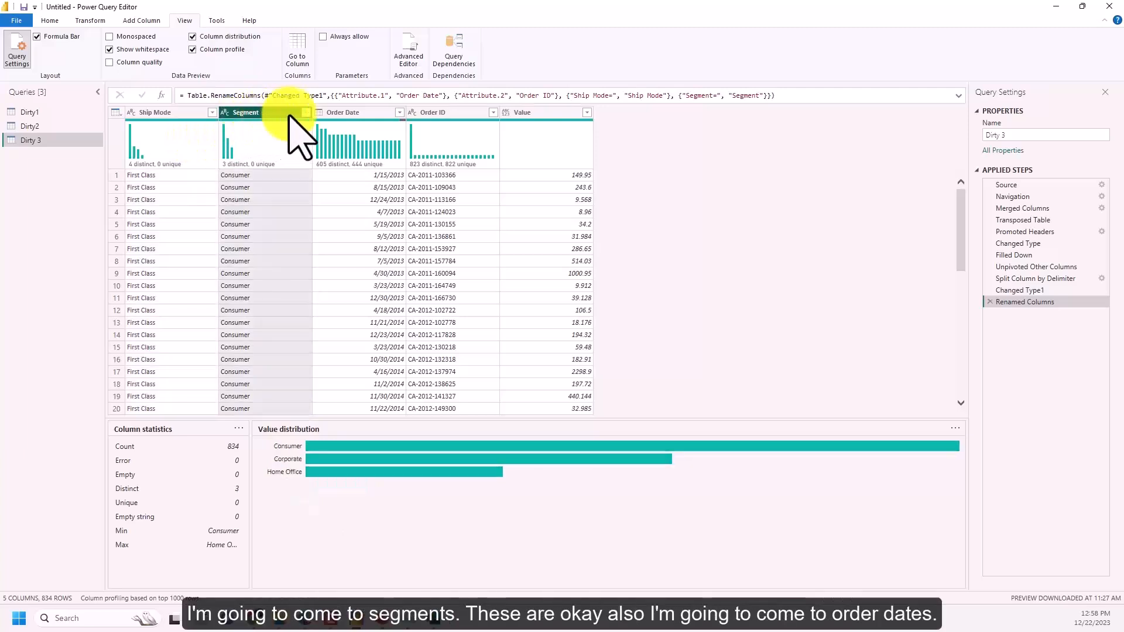
{"action": "left_click", "coordinate": [358, 113]}
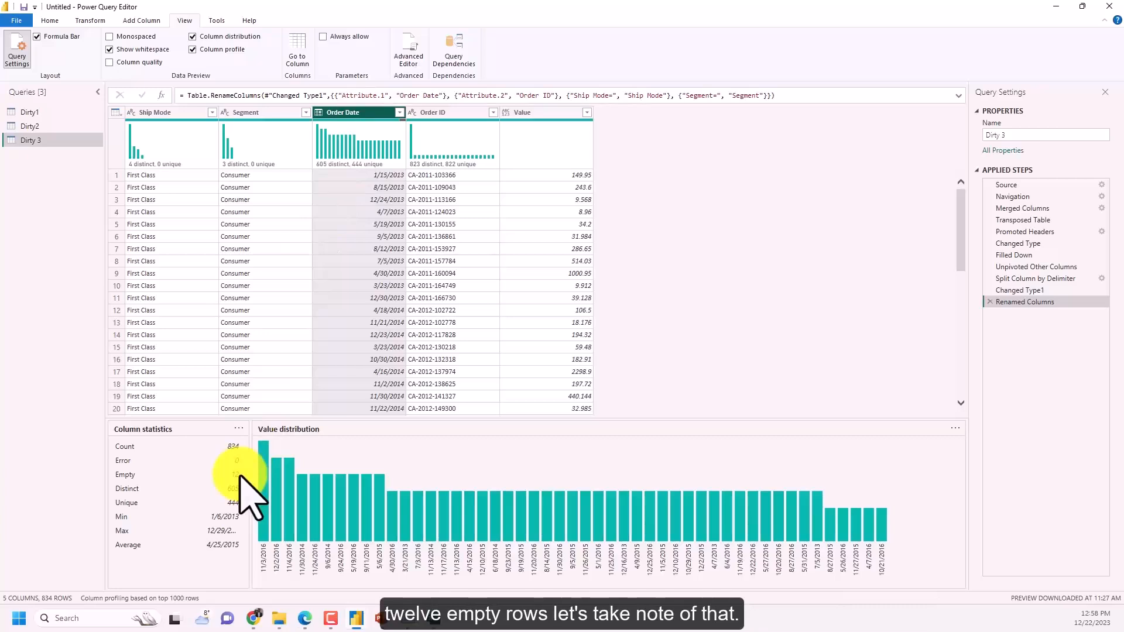
{"action": "left_click", "coordinate": [462, 130]}
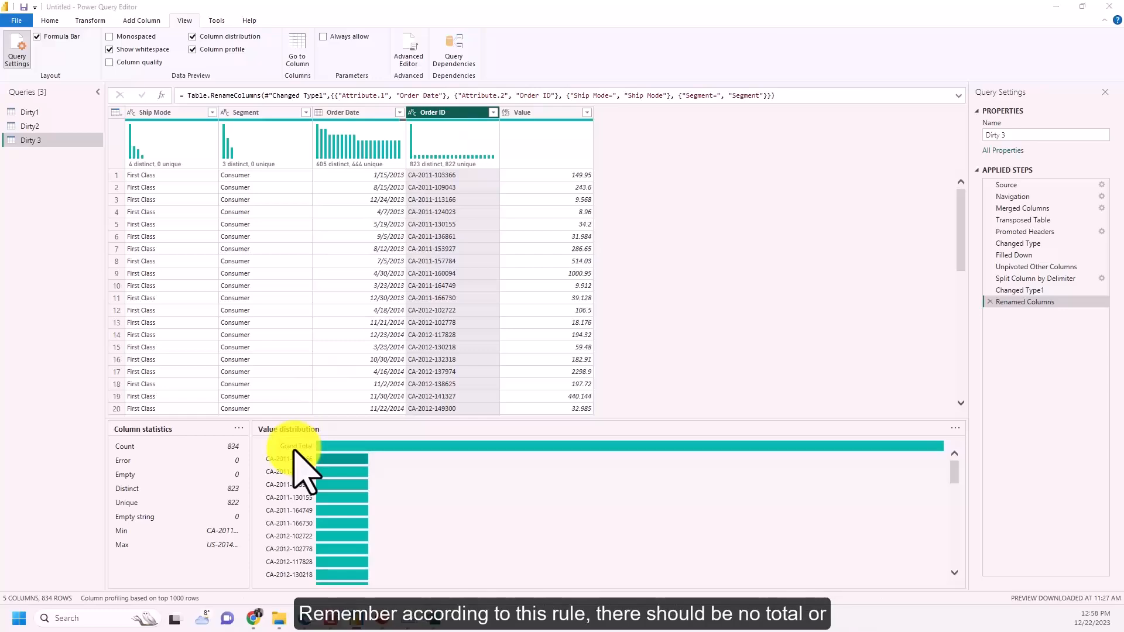
{"action": "key", "text": "alt+Tab"}
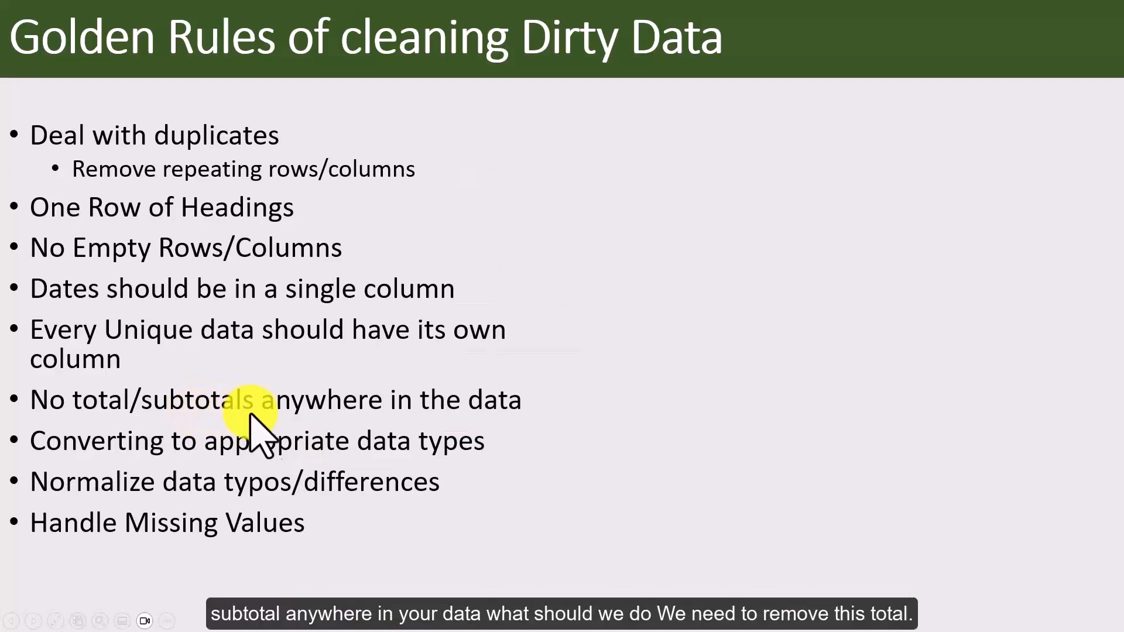
{"action": "key", "text": "alt+Tab"}
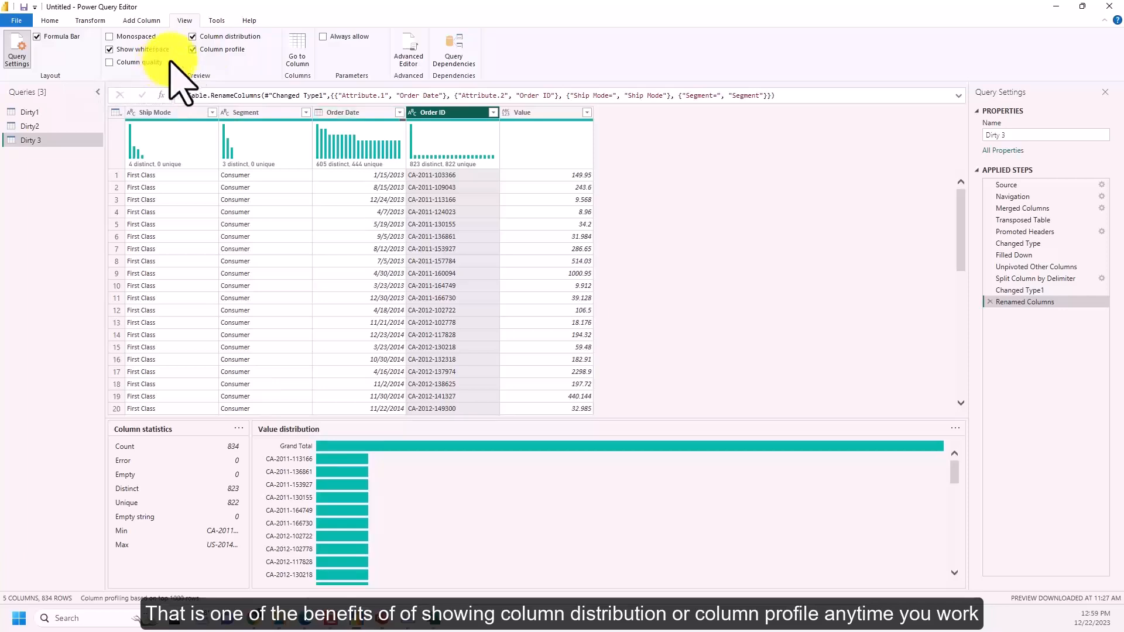
Turn off column distribution and look through the Order ID column's value distribution.
{"action": "left_click", "coordinate": [228, 38]}
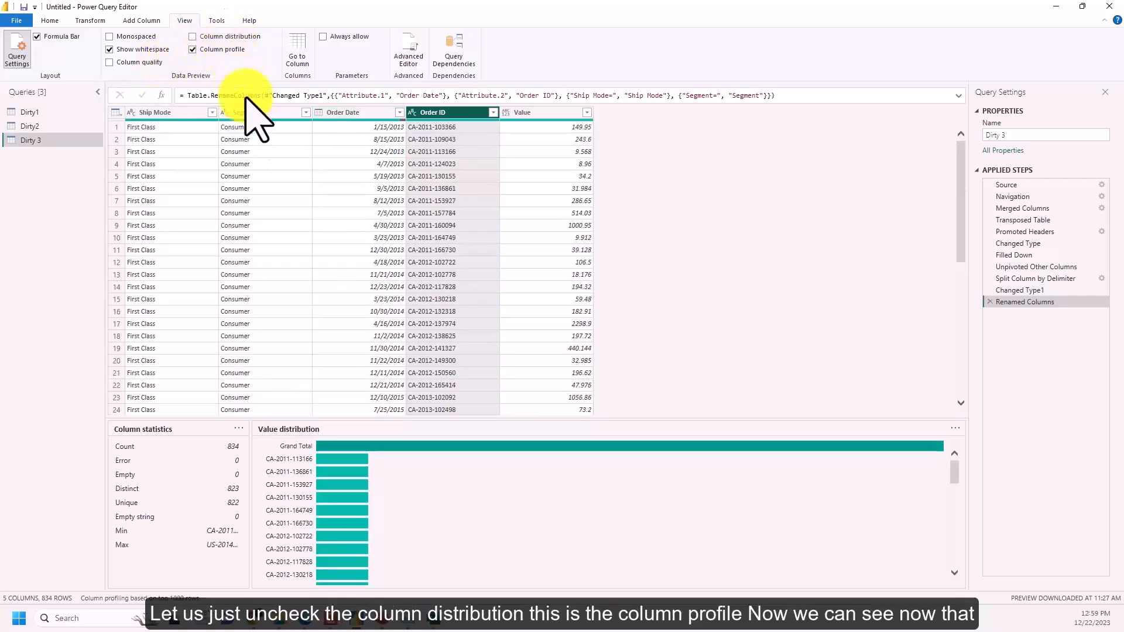
{"action": "scroll", "coordinate": [373, 497], "scroll_direction": "down", "scroll_amount": 10}
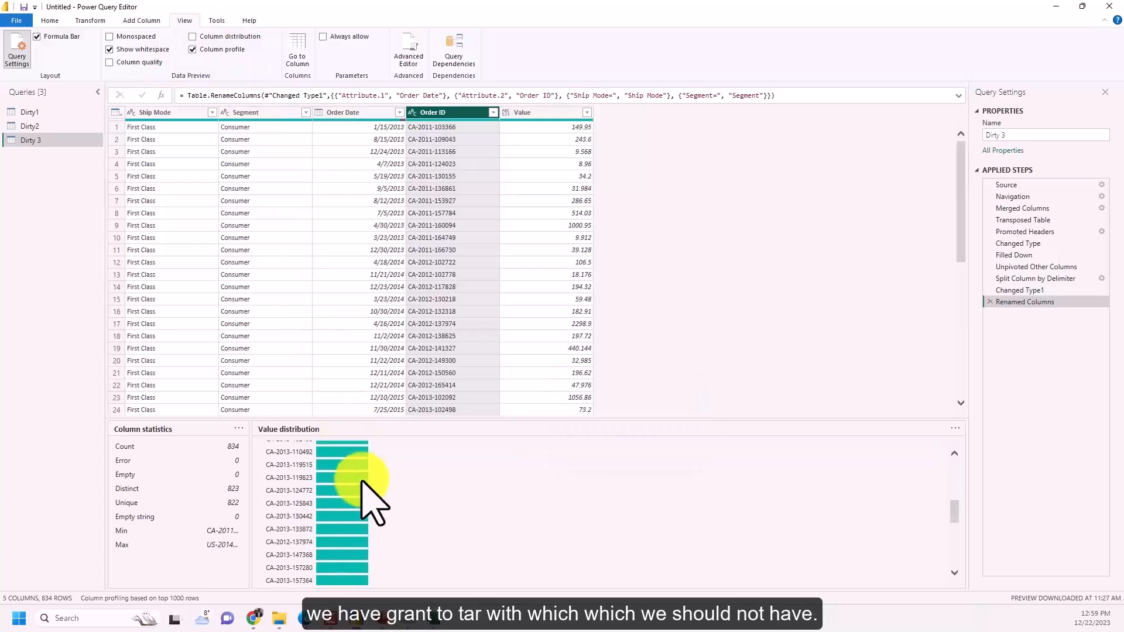
{"action": "scroll", "coordinate": [372, 501], "scroll_direction": "down", "scroll_amount": 4}
{"action": "scroll", "coordinate": [361, 482], "scroll_direction": "up", "scroll_amount": 15}
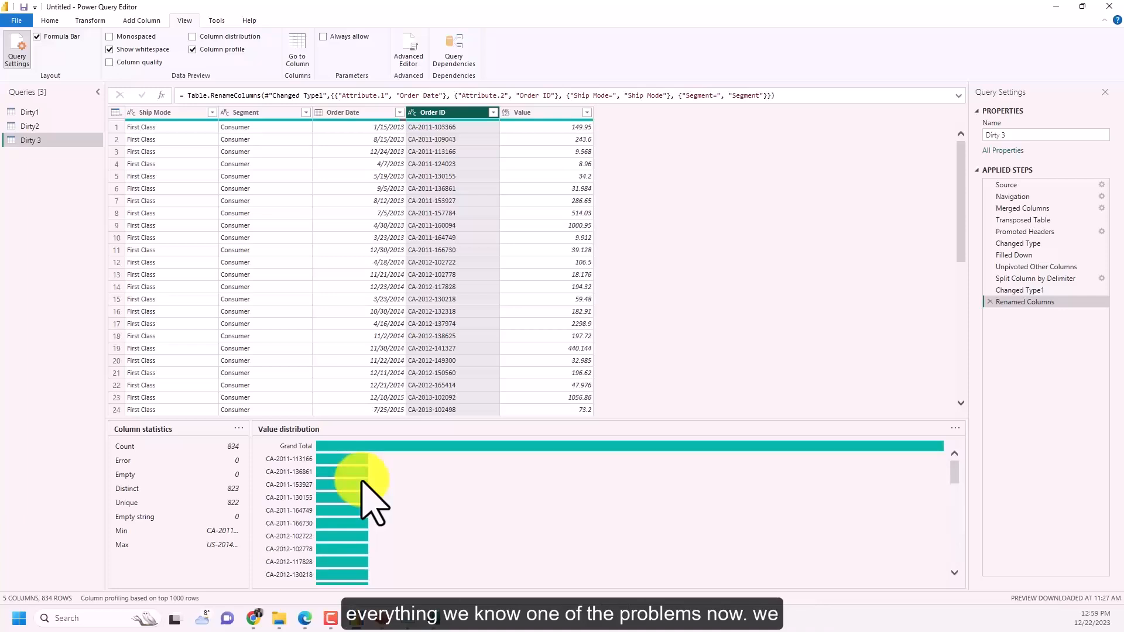
Filter the Order Date column to keep only the null rows for inspection.
{"action": "left_click", "coordinate": [382, 112]}
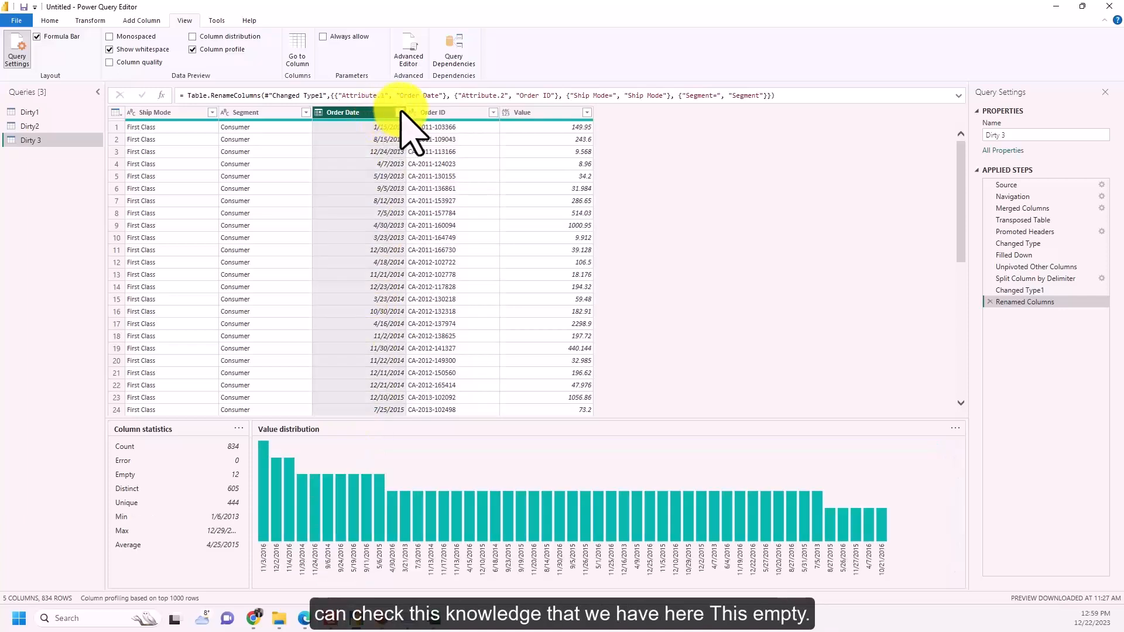
{"action": "left_click", "coordinate": [400, 112]}
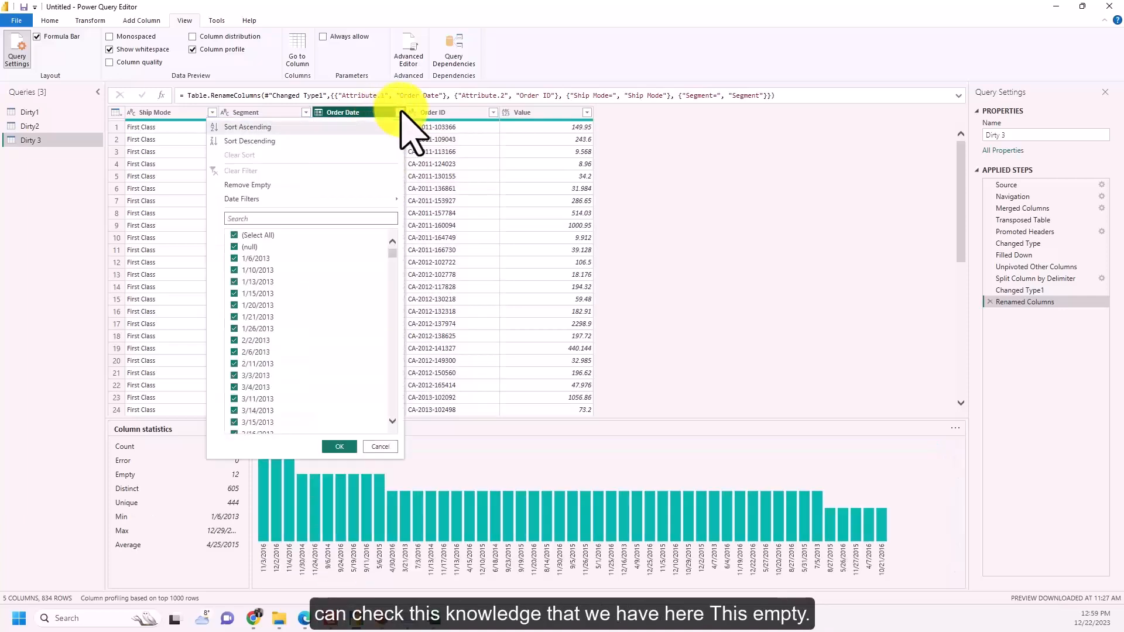
{"action": "left_click", "coordinate": [255, 235]}
{"action": "left_click", "coordinate": [250, 246]}
{"action": "key", "text": "Return"}
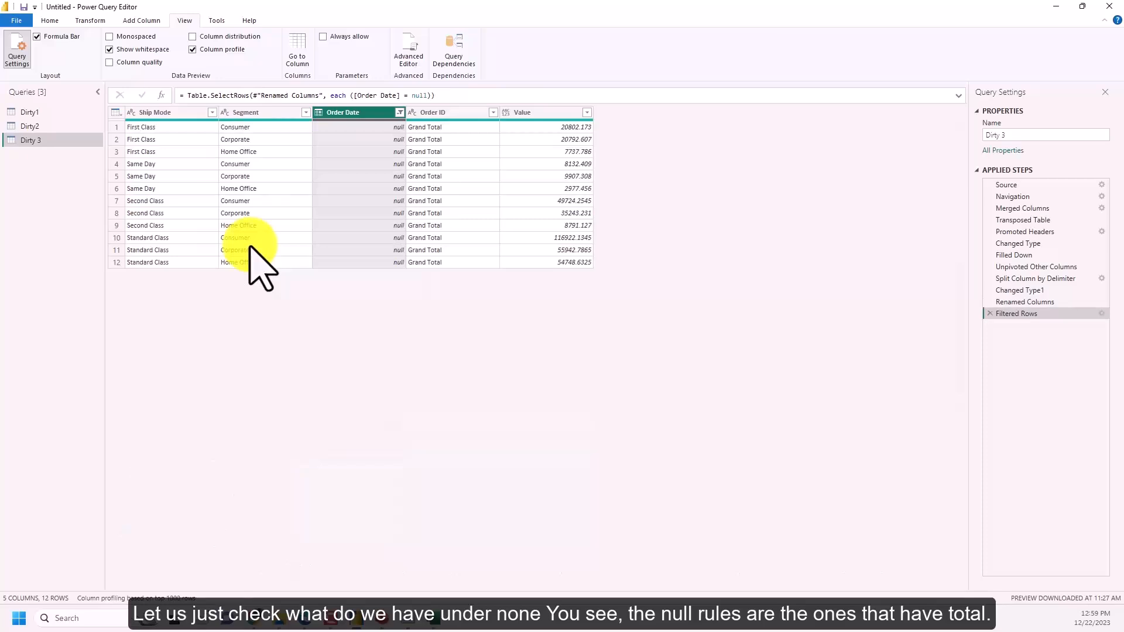
Try filtering the null rows out of Order Date instead, and delete the Filtered Rows step after checking Order ID.
{"action": "left_click", "coordinate": [400, 114]}
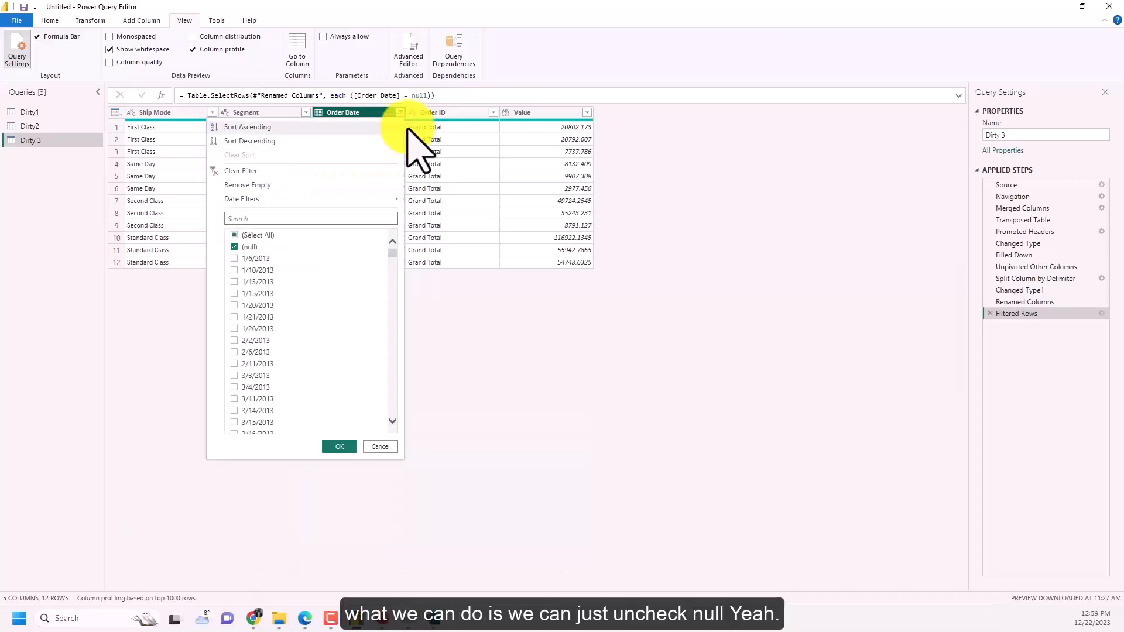
{"action": "left_click", "coordinate": [253, 244]}
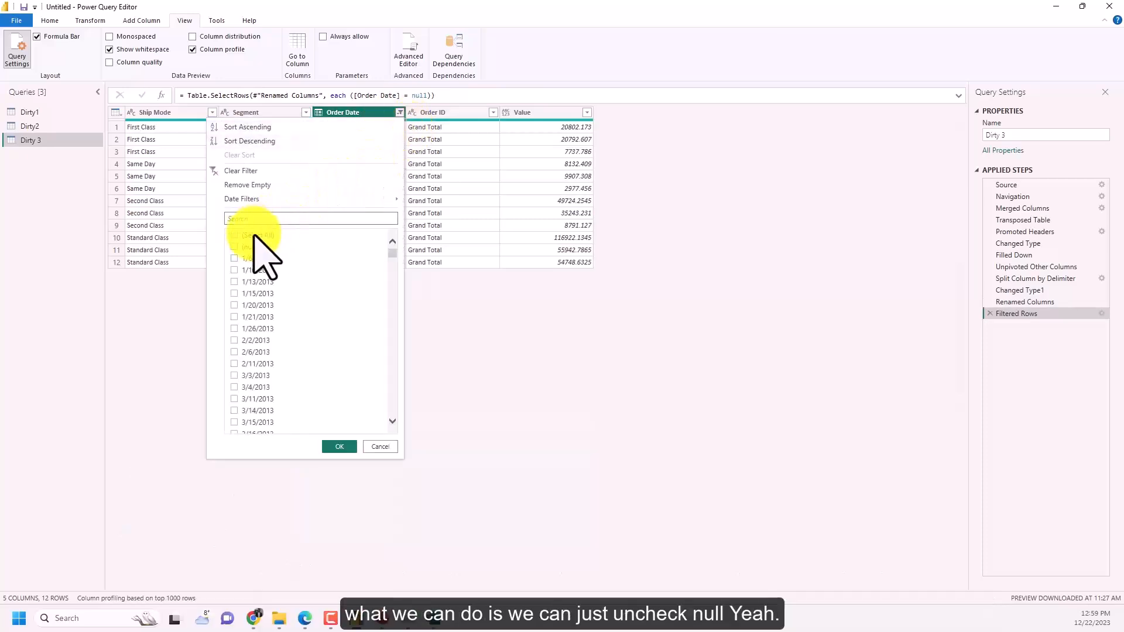
{"action": "left_click", "coordinate": [338, 444]}
{"action": "left_click", "coordinate": [451, 114]}
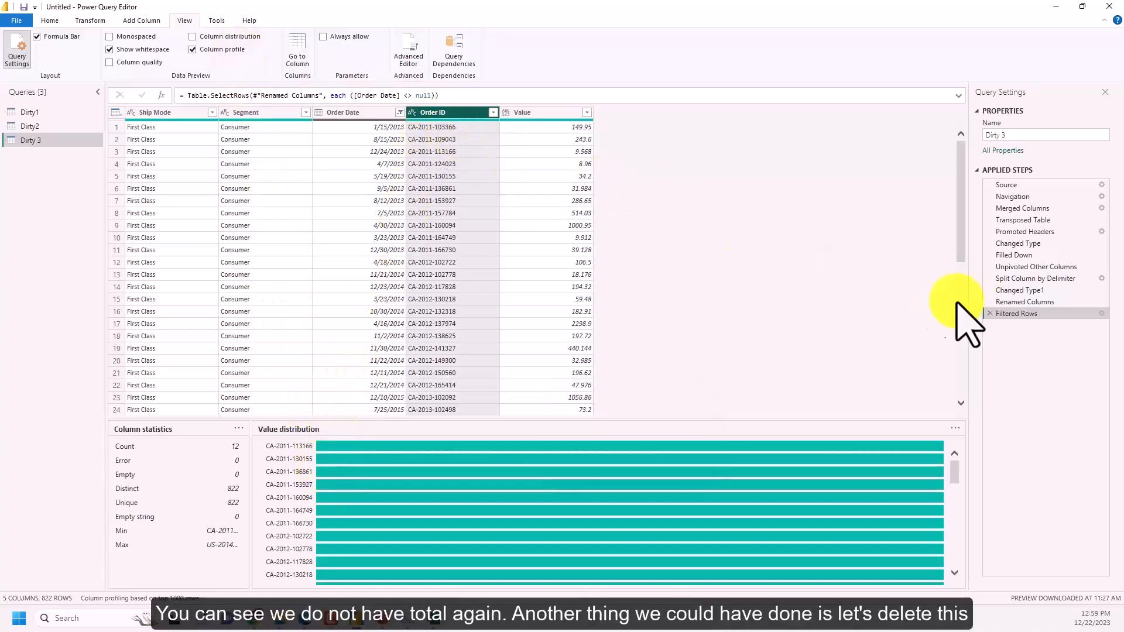
{"action": "left_click", "coordinate": [989, 313]}
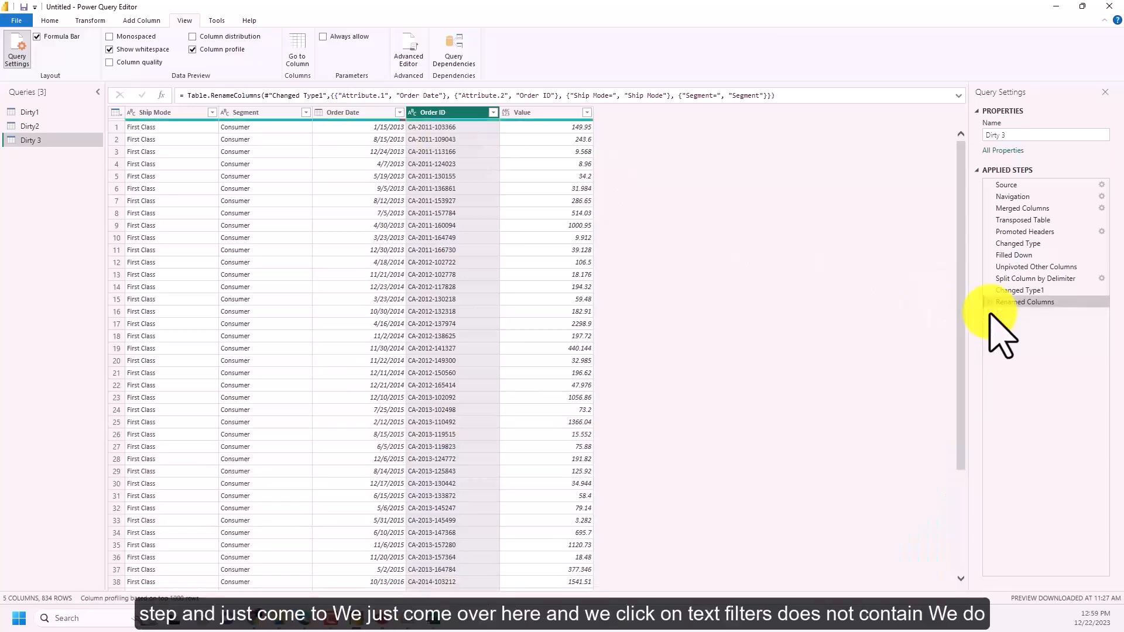
Filter the Order ID column to keep only the rows that do not contain "Total".
{"action": "right_click", "coordinate": [469, 117]}
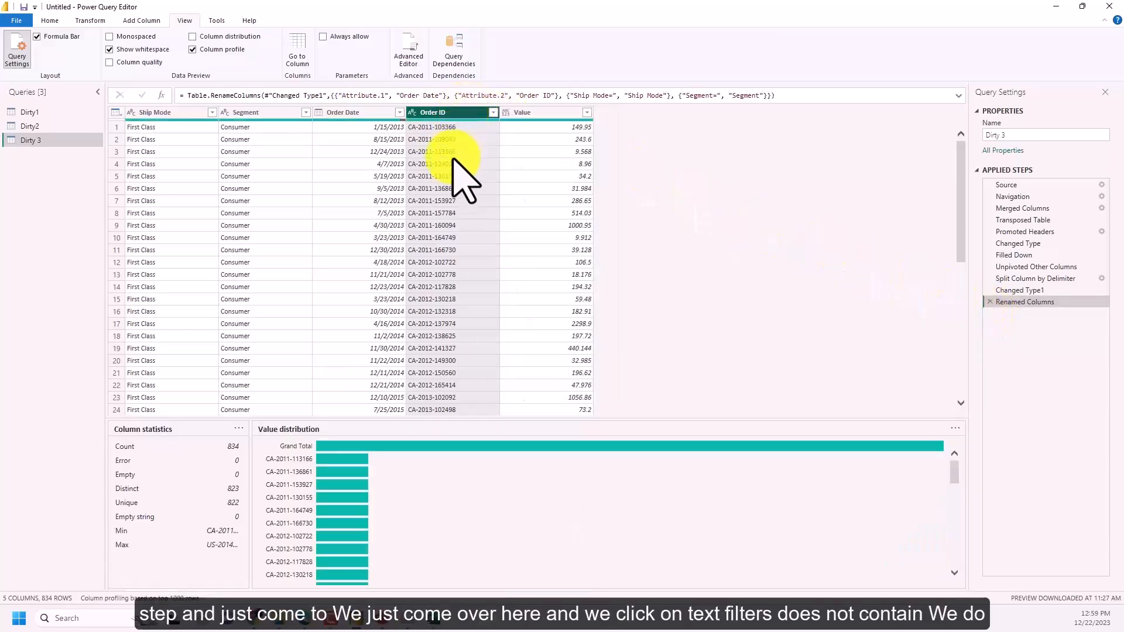
{"action": "left_click", "coordinate": [493, 112]}
{"action": "mouse_move", "coordinate": [447, 193]}
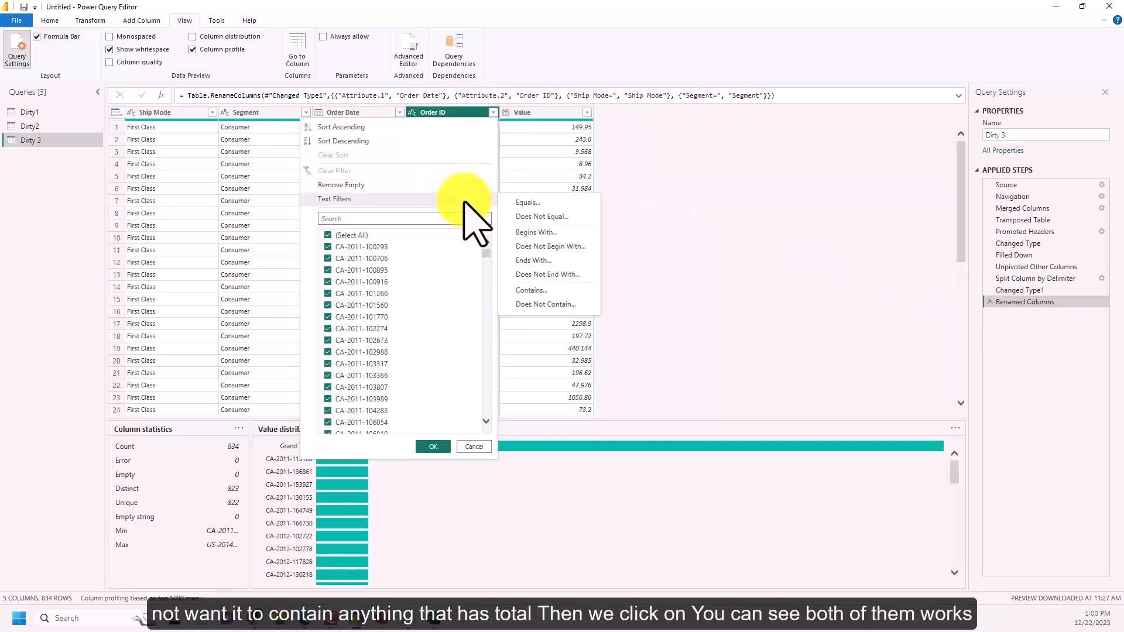
{"action": "left_click", "coordinate": [556, 308]}
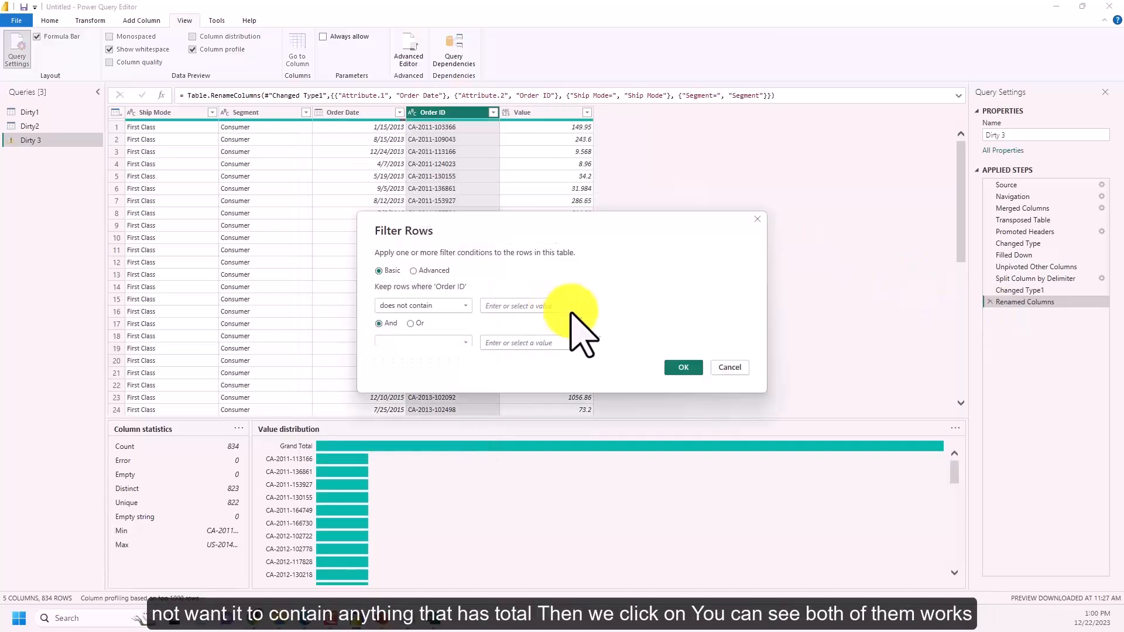
{"action": "type", "text": "Total"}
{"action": "left_click", "coordinate": [677, 362]}
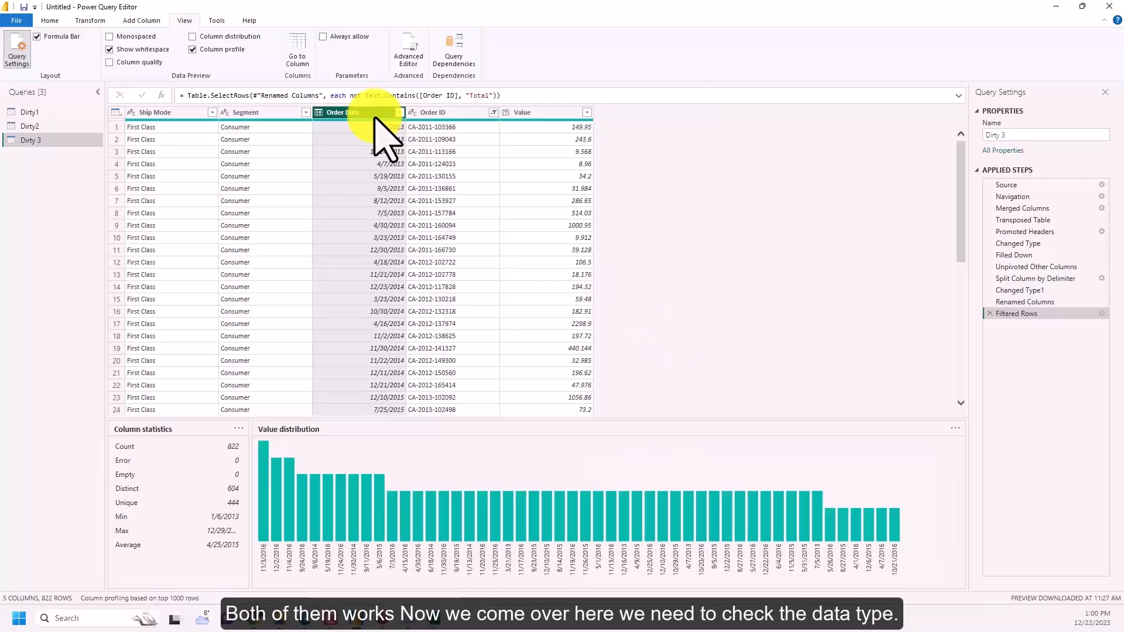
Set the data type of Order Date to Date and of Value to Fixed decimal number.
{"action": "left_click", "coordinate": [320, 112]}
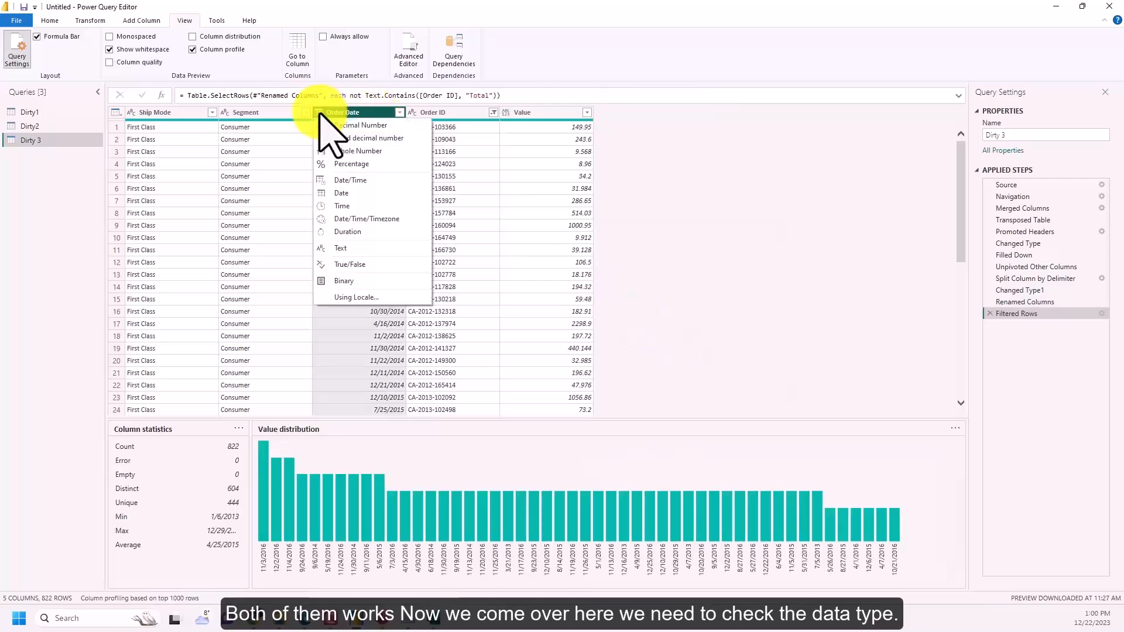
{"action": "left_click", "coordinate": [375, 194]}
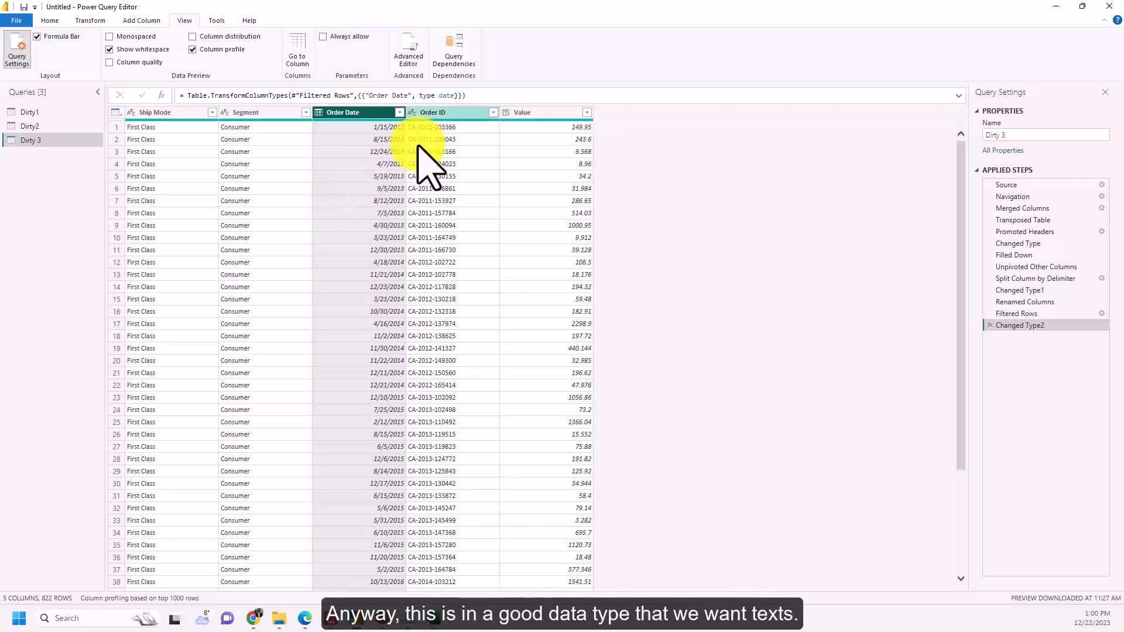
{"action": "left_click", "coordinate": [521, 113]}
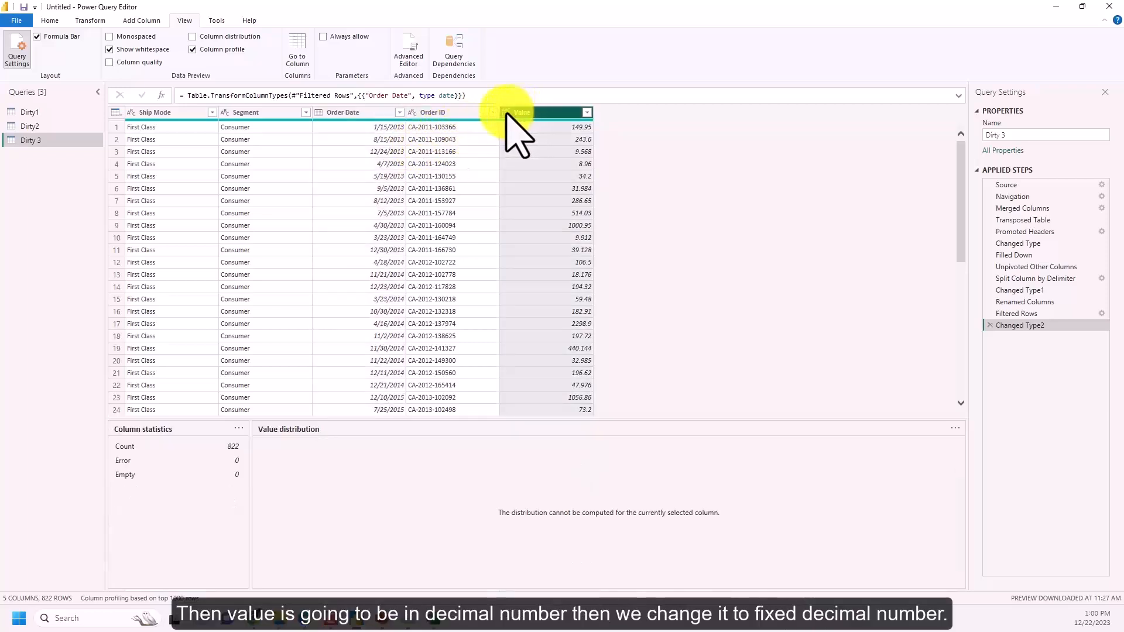
{"action": "left_click", "coordinate": [507, 113]}
{"action": "left_click", "coordinate": [529, 138]}
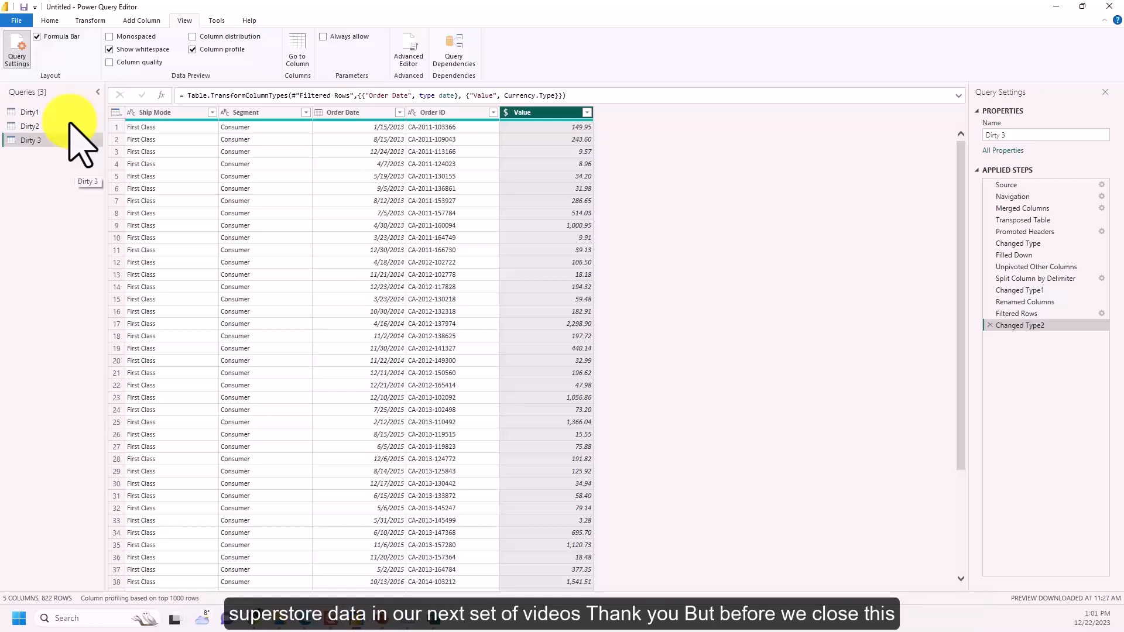
Close and apply the queries to load them into the report, and reopen the Power Query Editor.
{"action": "left_click", "coordinate": [55, 21]}
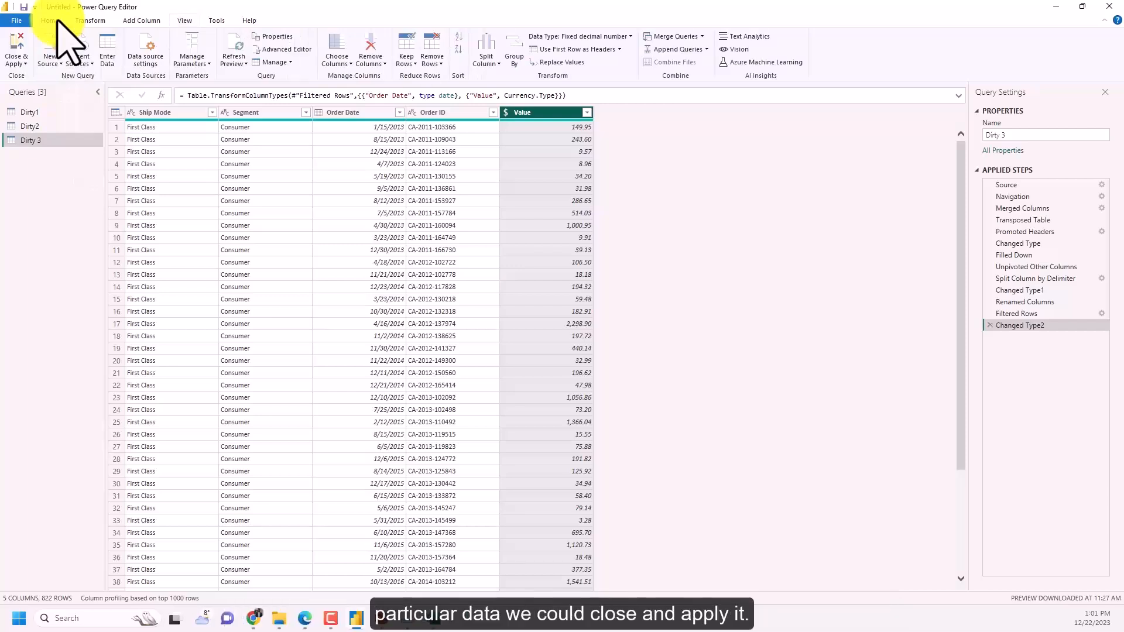
{"action": "left_click", "coordinate": [16, 63]}
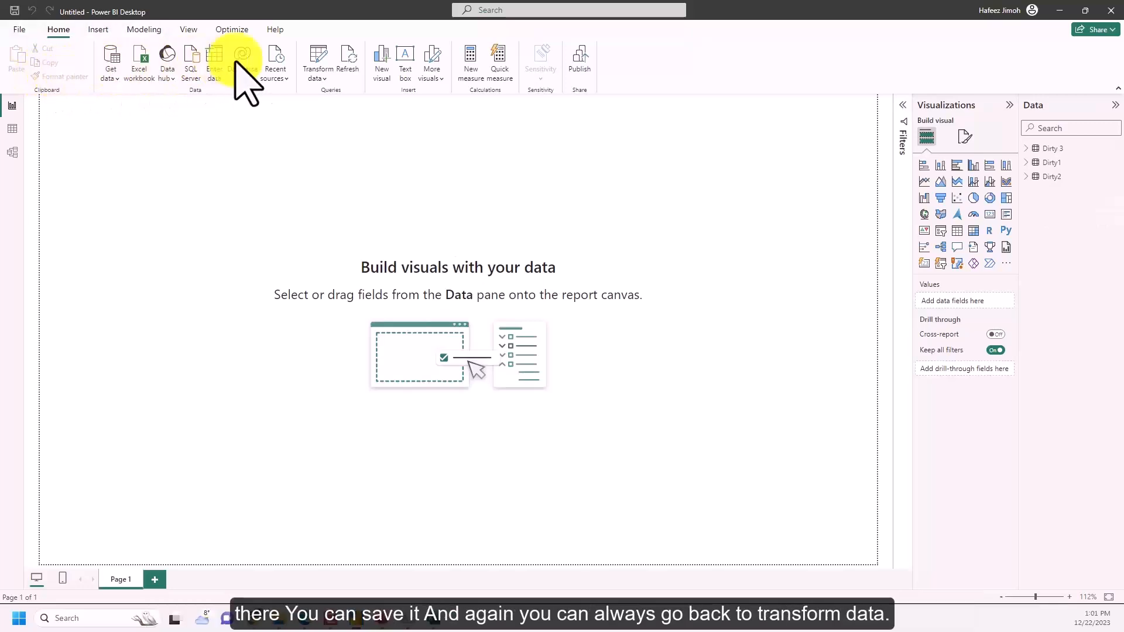
{"action": "left_click", "coordinate": [314, 58]}
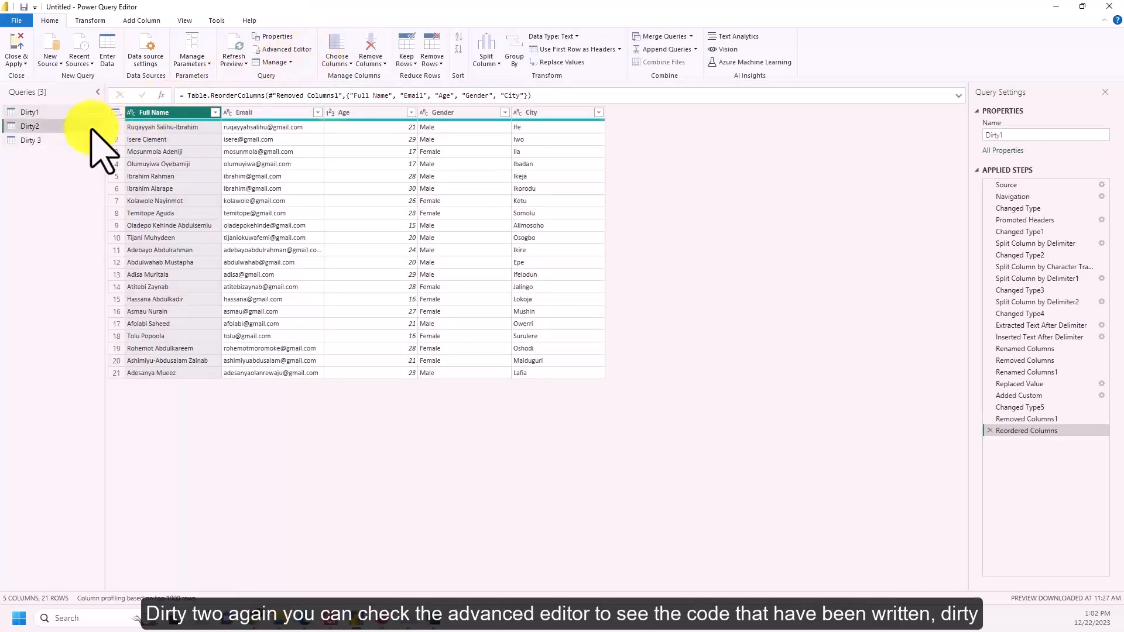
Examine the M code of the Dirty2 query in the Advanced Editor and close it without changes.
{"action": "left_click", "coordinate": [92, 127]}
{"action": "left_click", "coordinate": [280, 49]}
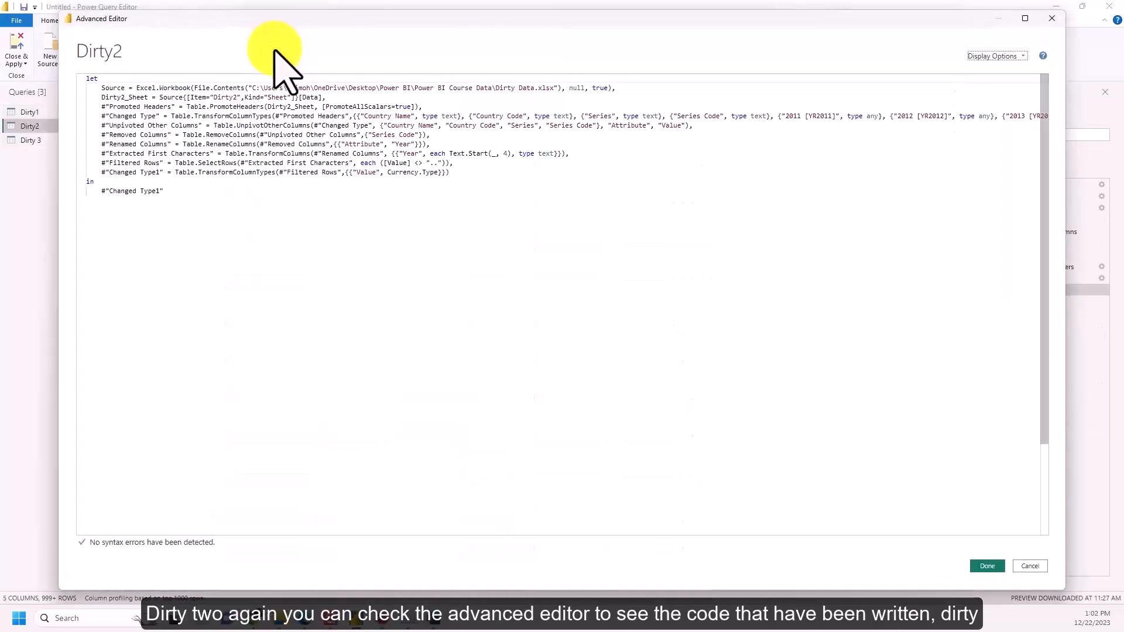
{"action": "left_click_drag", "start_coordinate": [166, 191], "coordinate": [79, 79]}
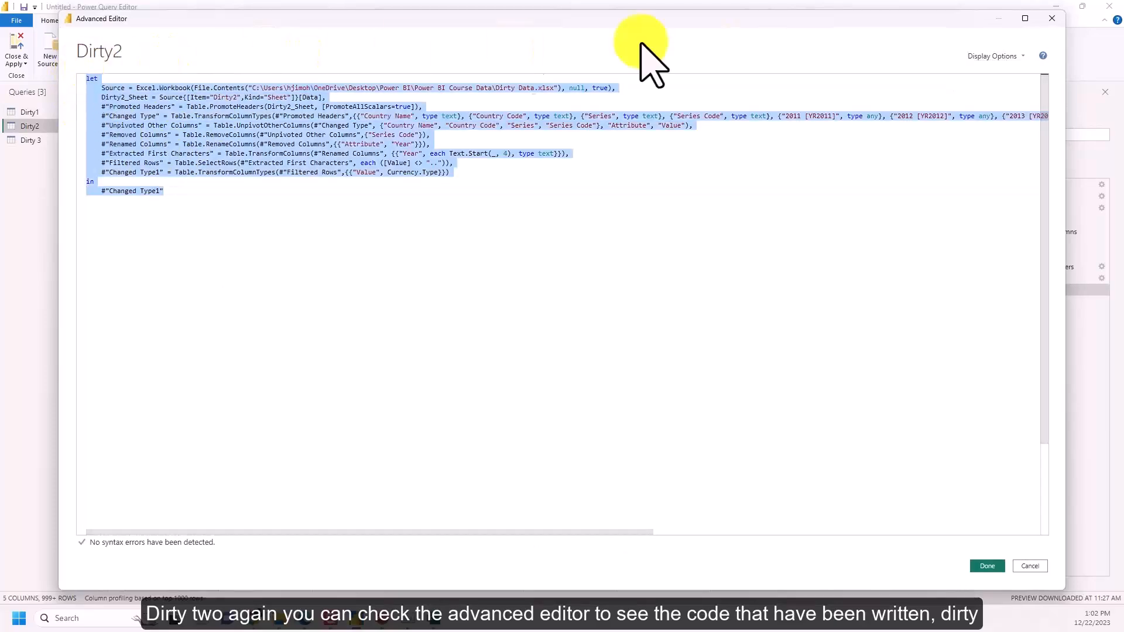
{"action": "left_click", "coordinate": [1051, 18]}
Look through the full M code of the Dirty 3 query in the Advanced Editor and close it.
{"action": "left_click", "coordinate": [73, 141]}
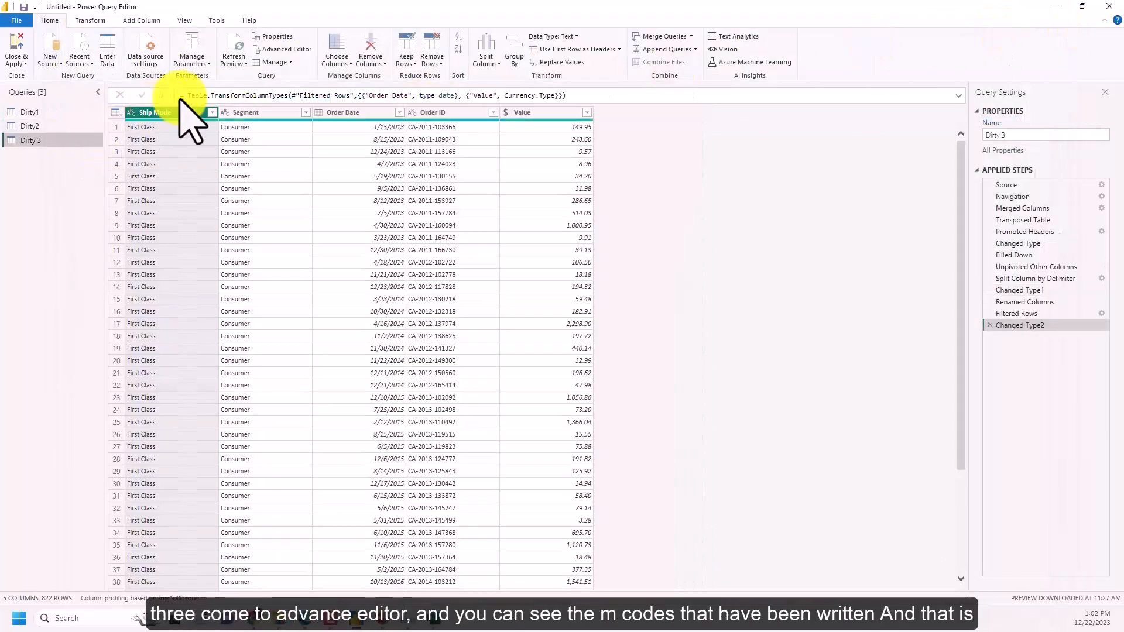
{"action": "left_click", "coordinate": [286, 50]}
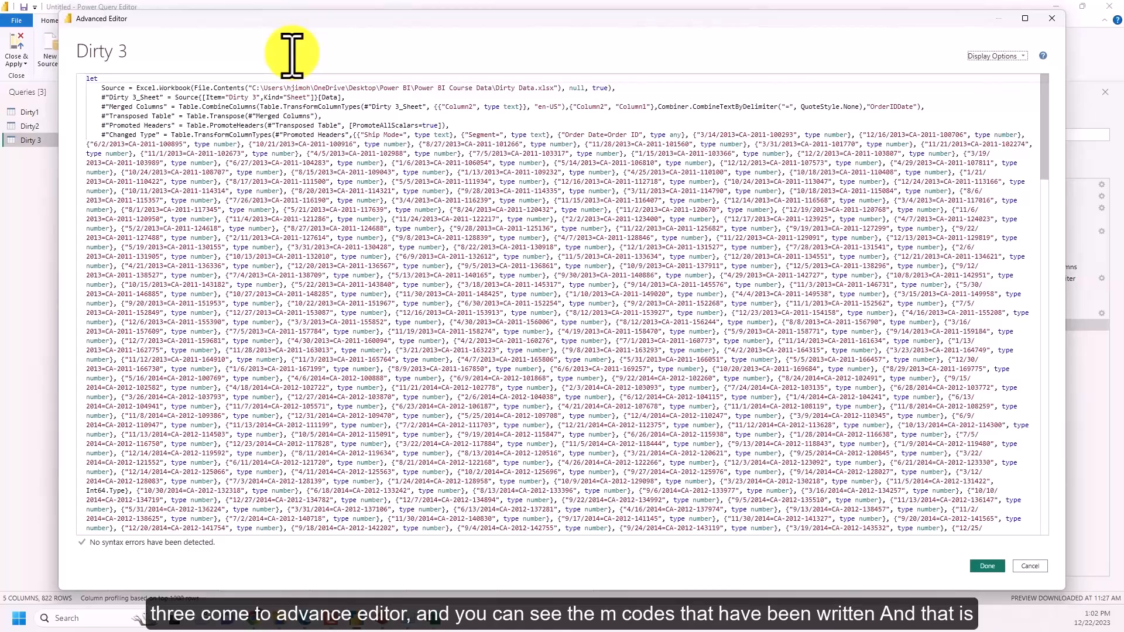
{"action": "scroll", "coordinate": [316, 54], "scroll_direction": "down", "scroll_amount": 5}
{"action": "left_click_drag", "start_coordinate": [1044, 151], "coordinate": [1043, 485]}
{"action": "left_click", "coordinate": [987, 565]}
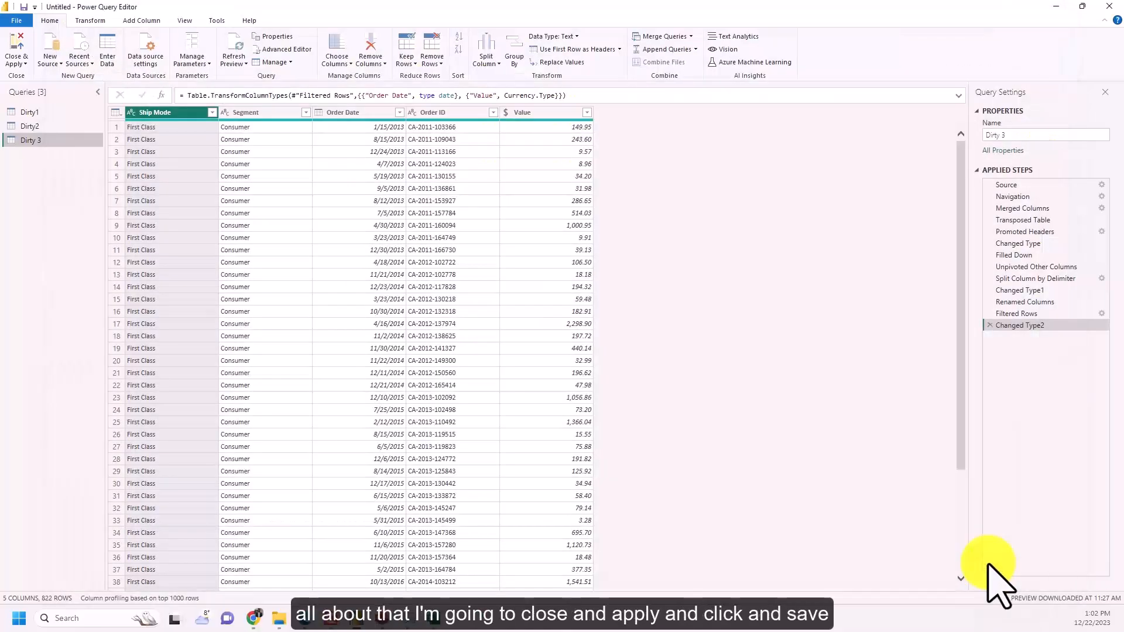
Close and apply the queries again and begin saving the report as a new file.
{"action": "left_click", "coordinate": [18, 62]}
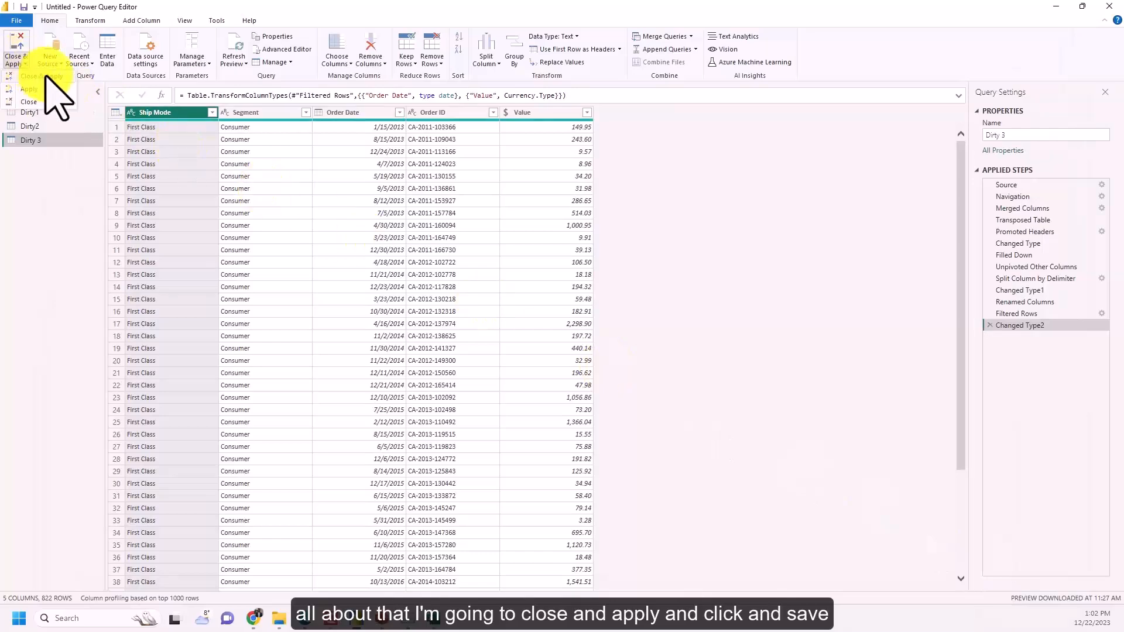
{"action": "left_click", "coordinate": [45, 76]}
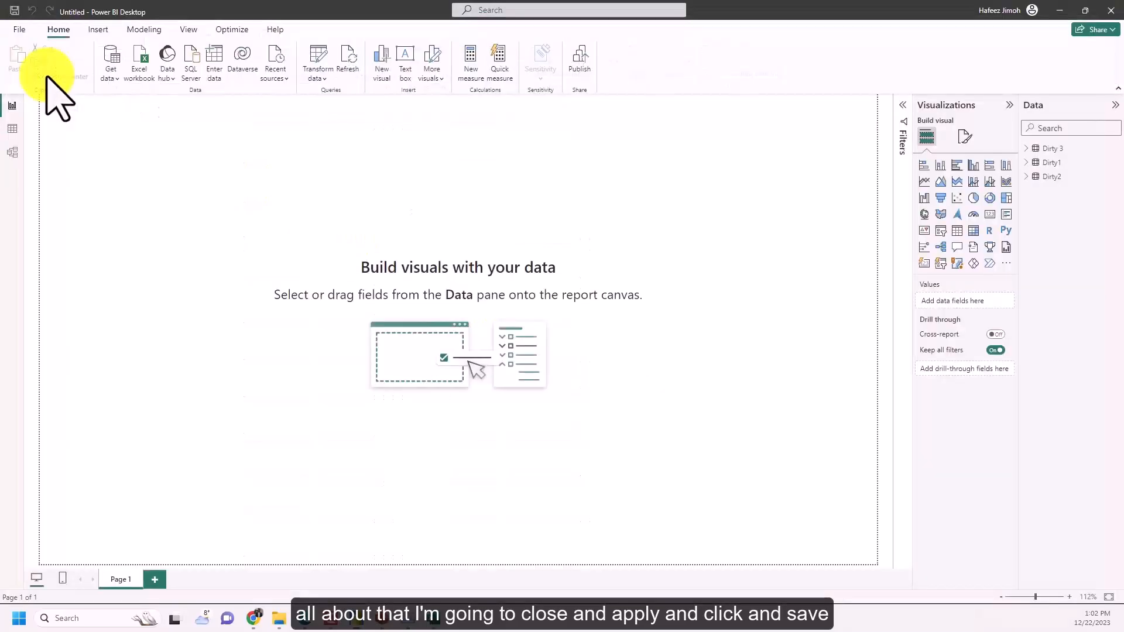
{"action": "left_click", "coordinate": [19, 31]}
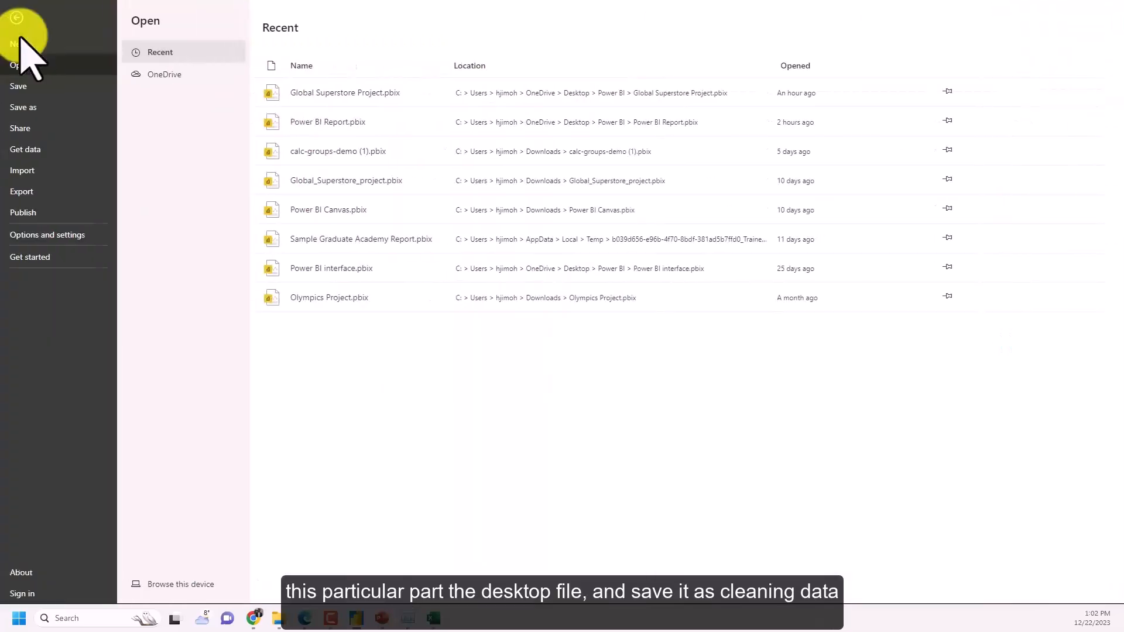
{"action": "left_click", "coordinate": [66, 107]}
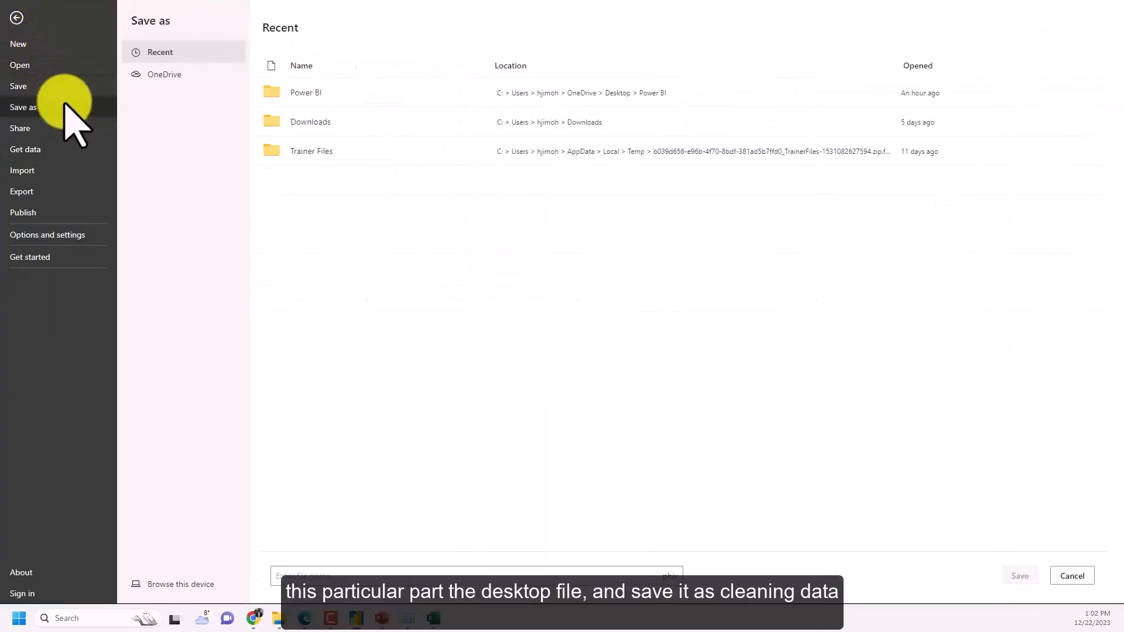